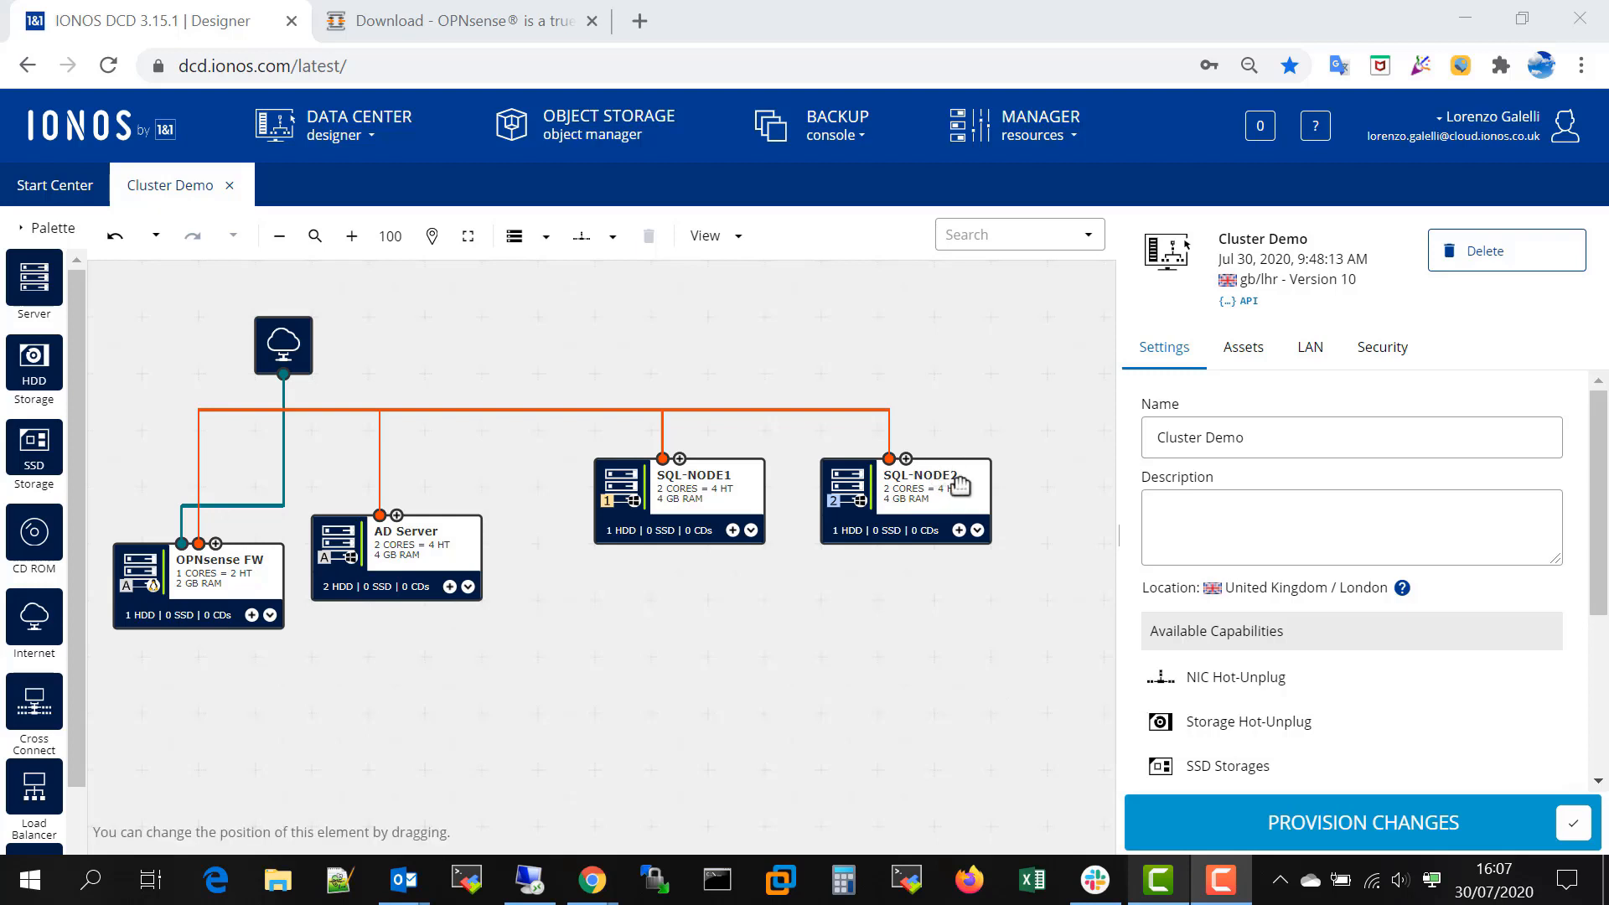
# - Add a CD-ROM drive to SQL-NODE2 using the IONOS image Microsoft-SQL-2017-full-trial-english.iso, without booting from it
pyautogui.click(976, 530)
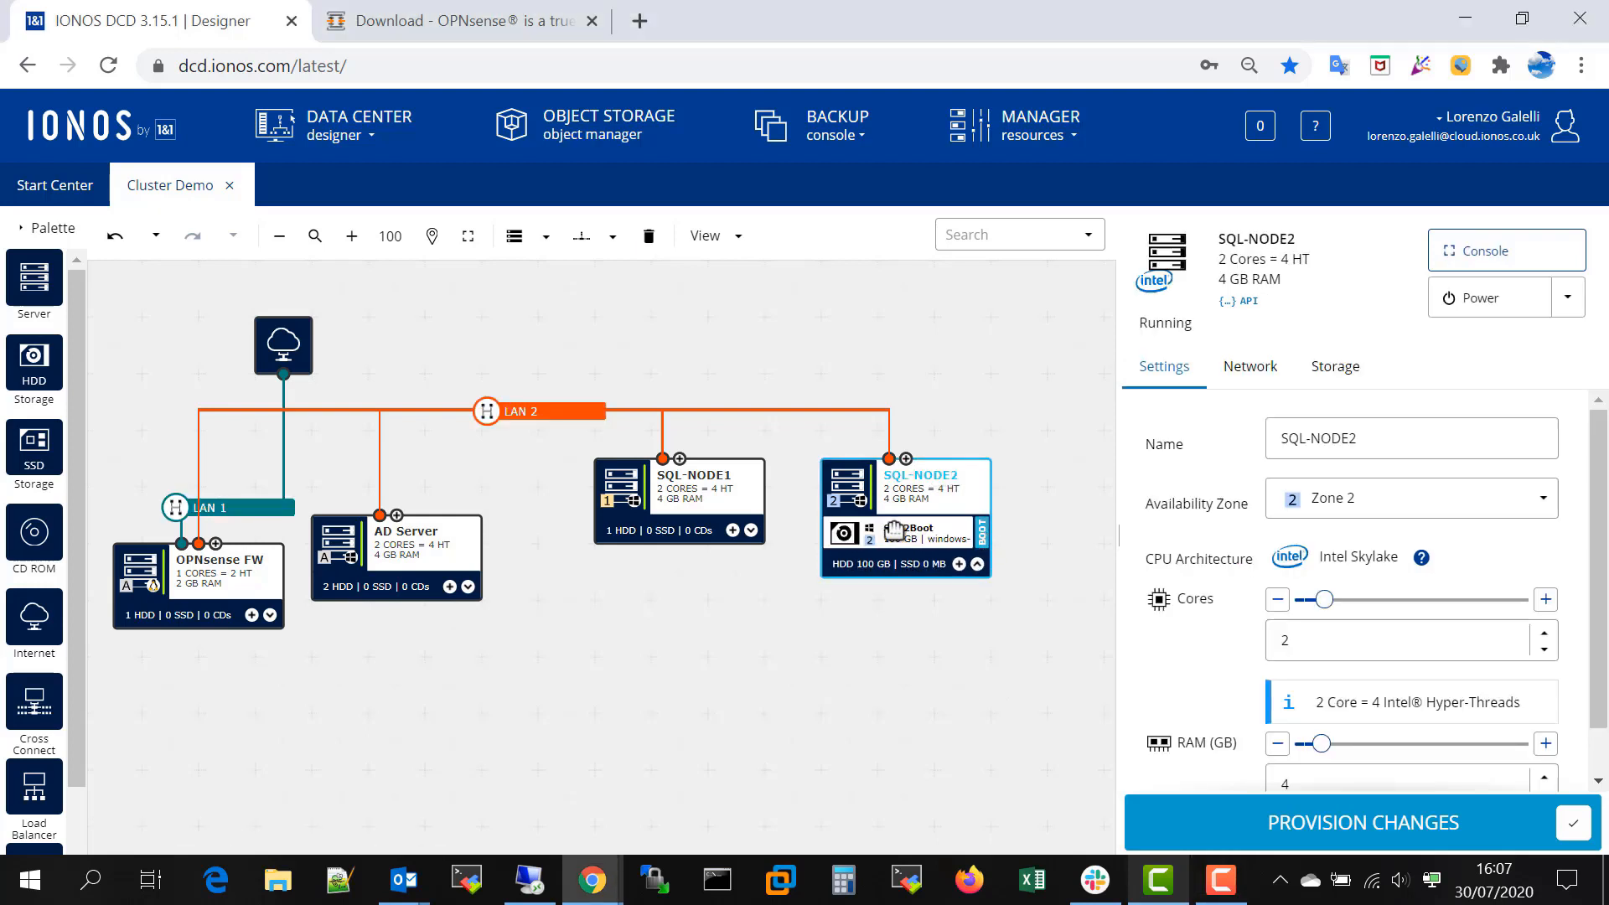
pyautogui.click(751, 533)
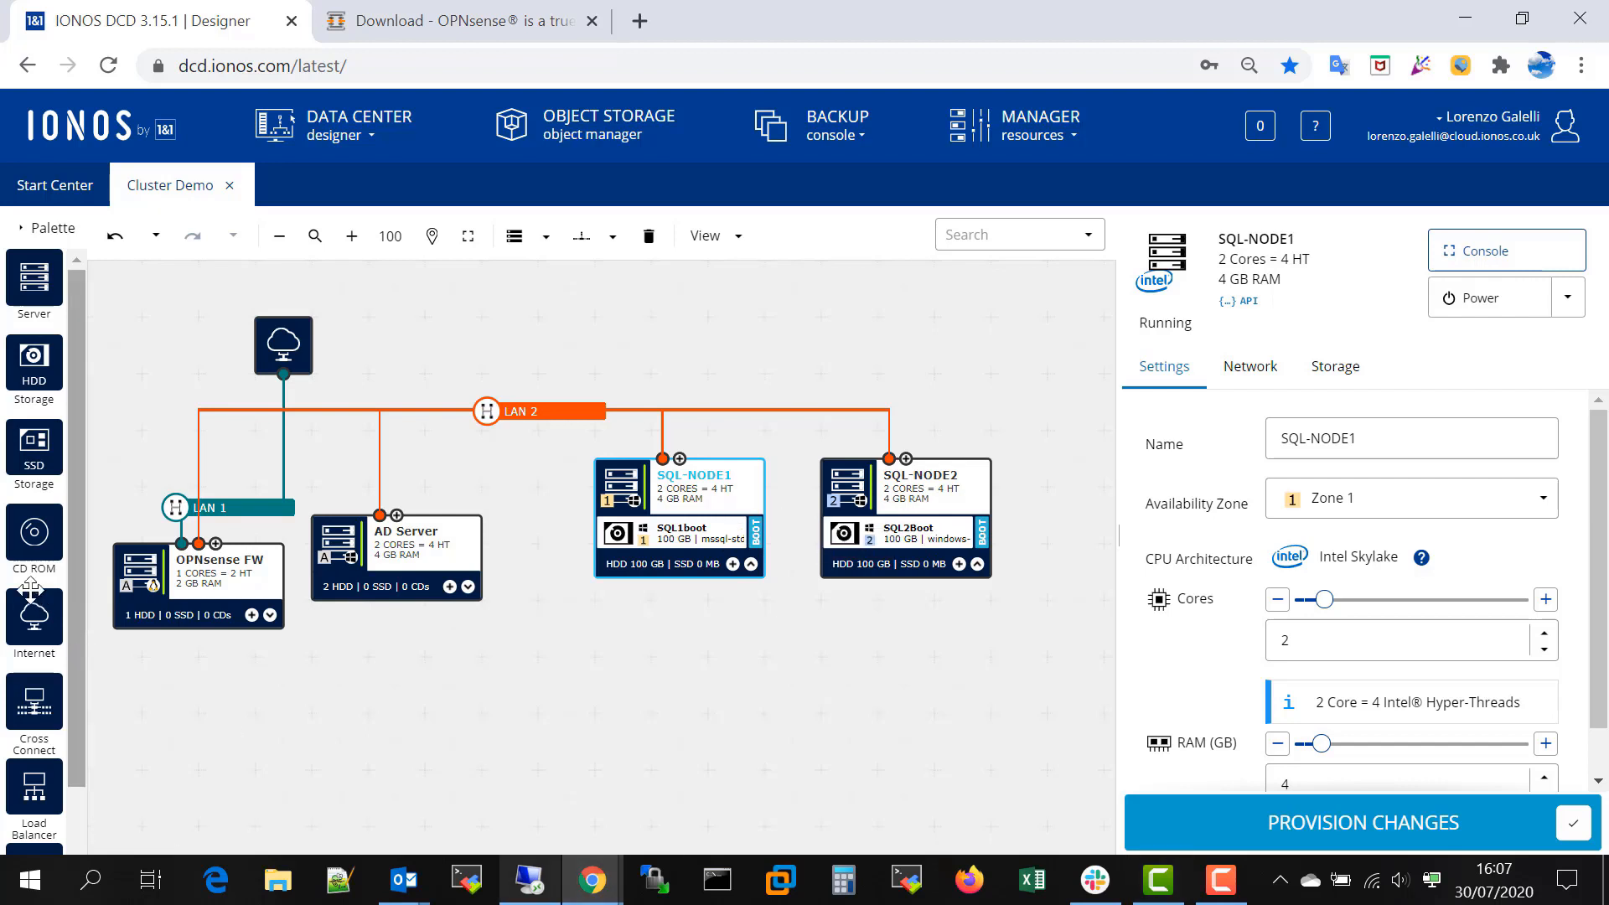
pyautogui.moveTo(37, 532); pyautogui.dragTo(930, 507)
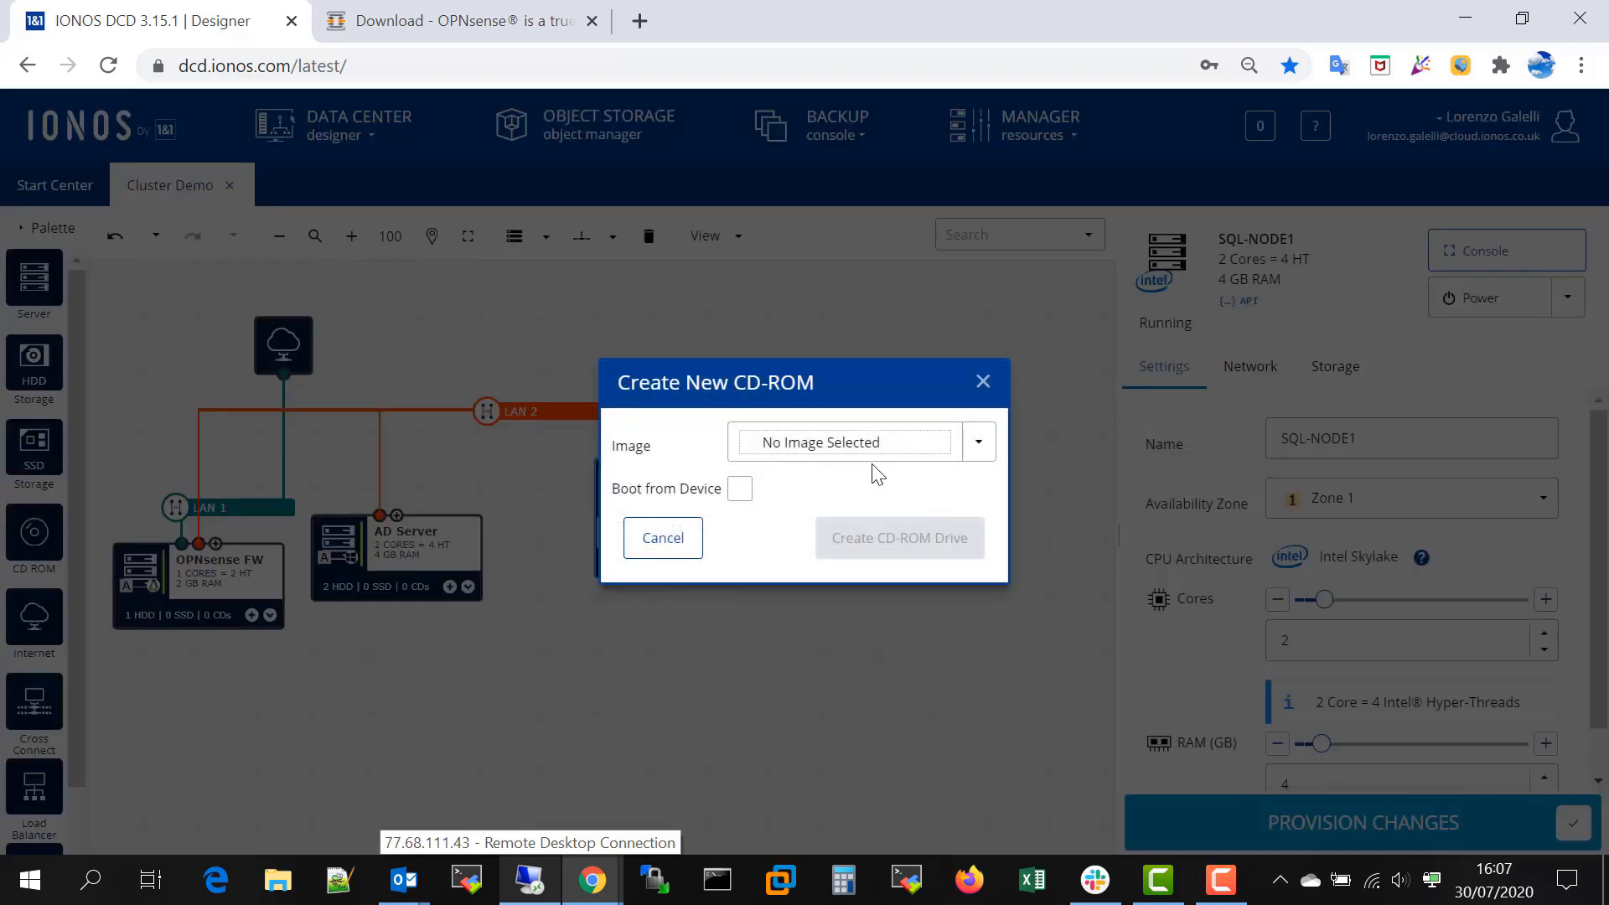
pyautogui.click(979, 448)
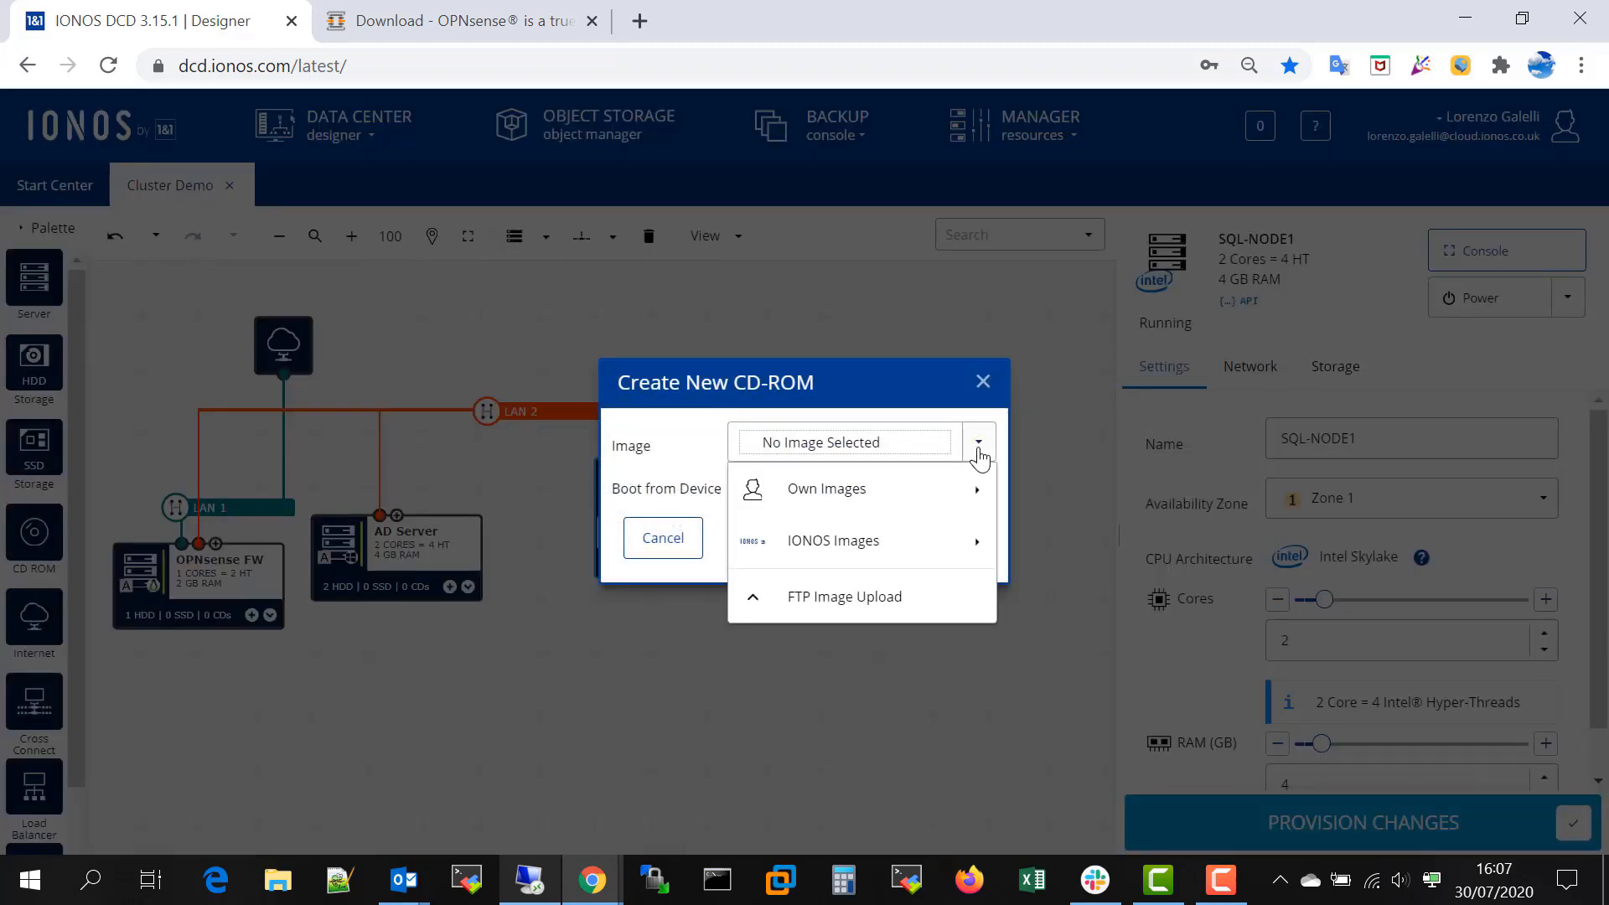
pyautogui.click(862, 550)
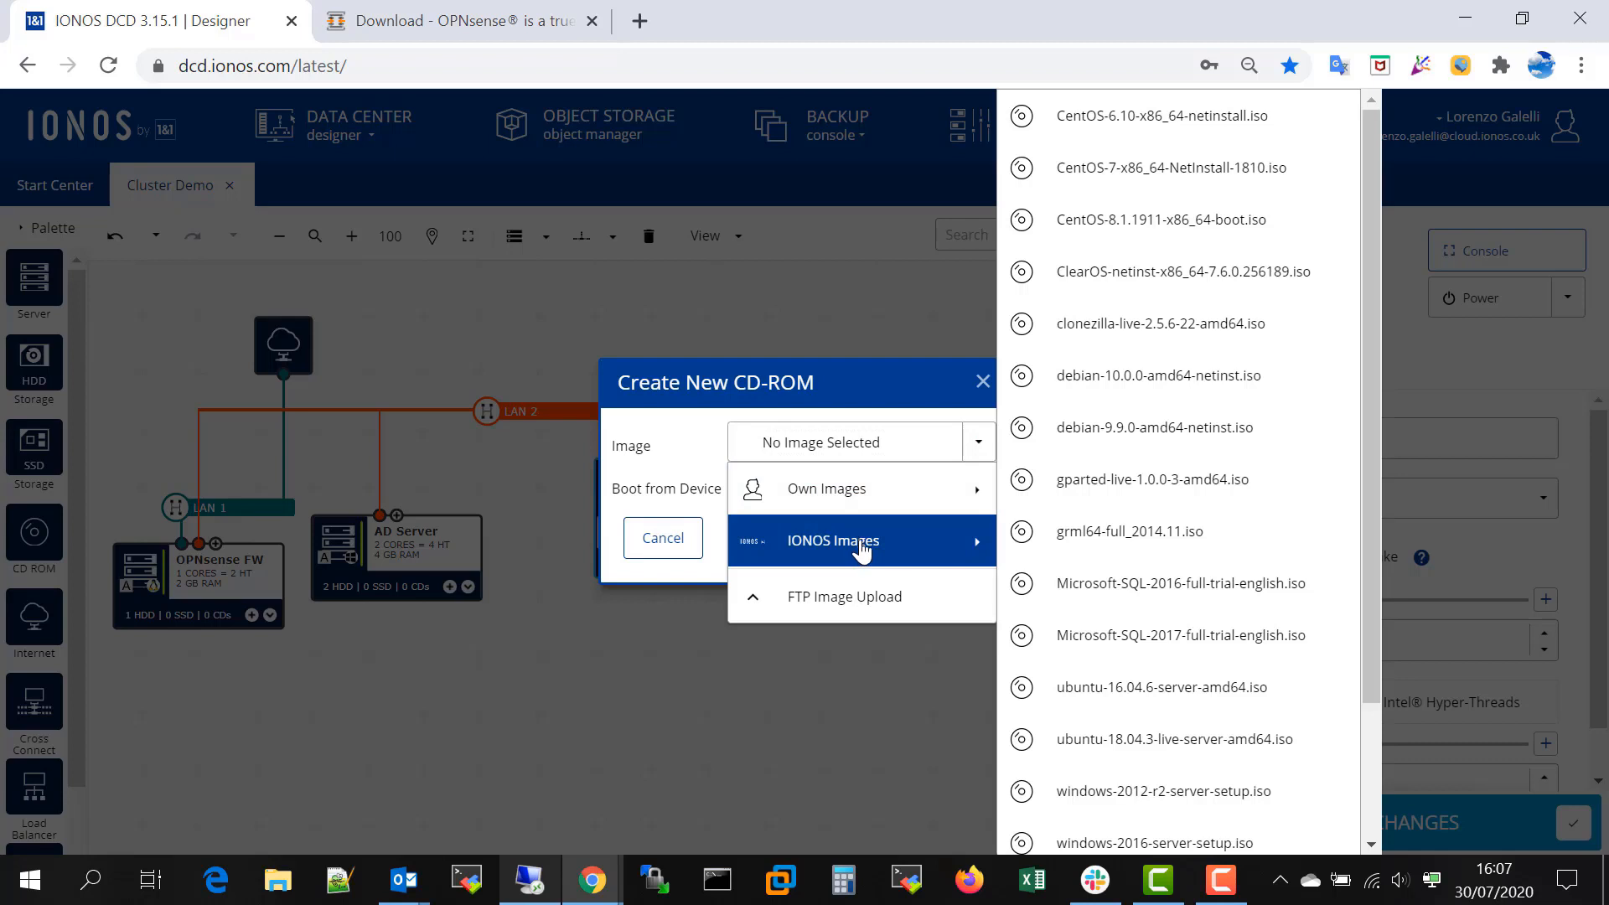
pyautogui.click(1150, 643)
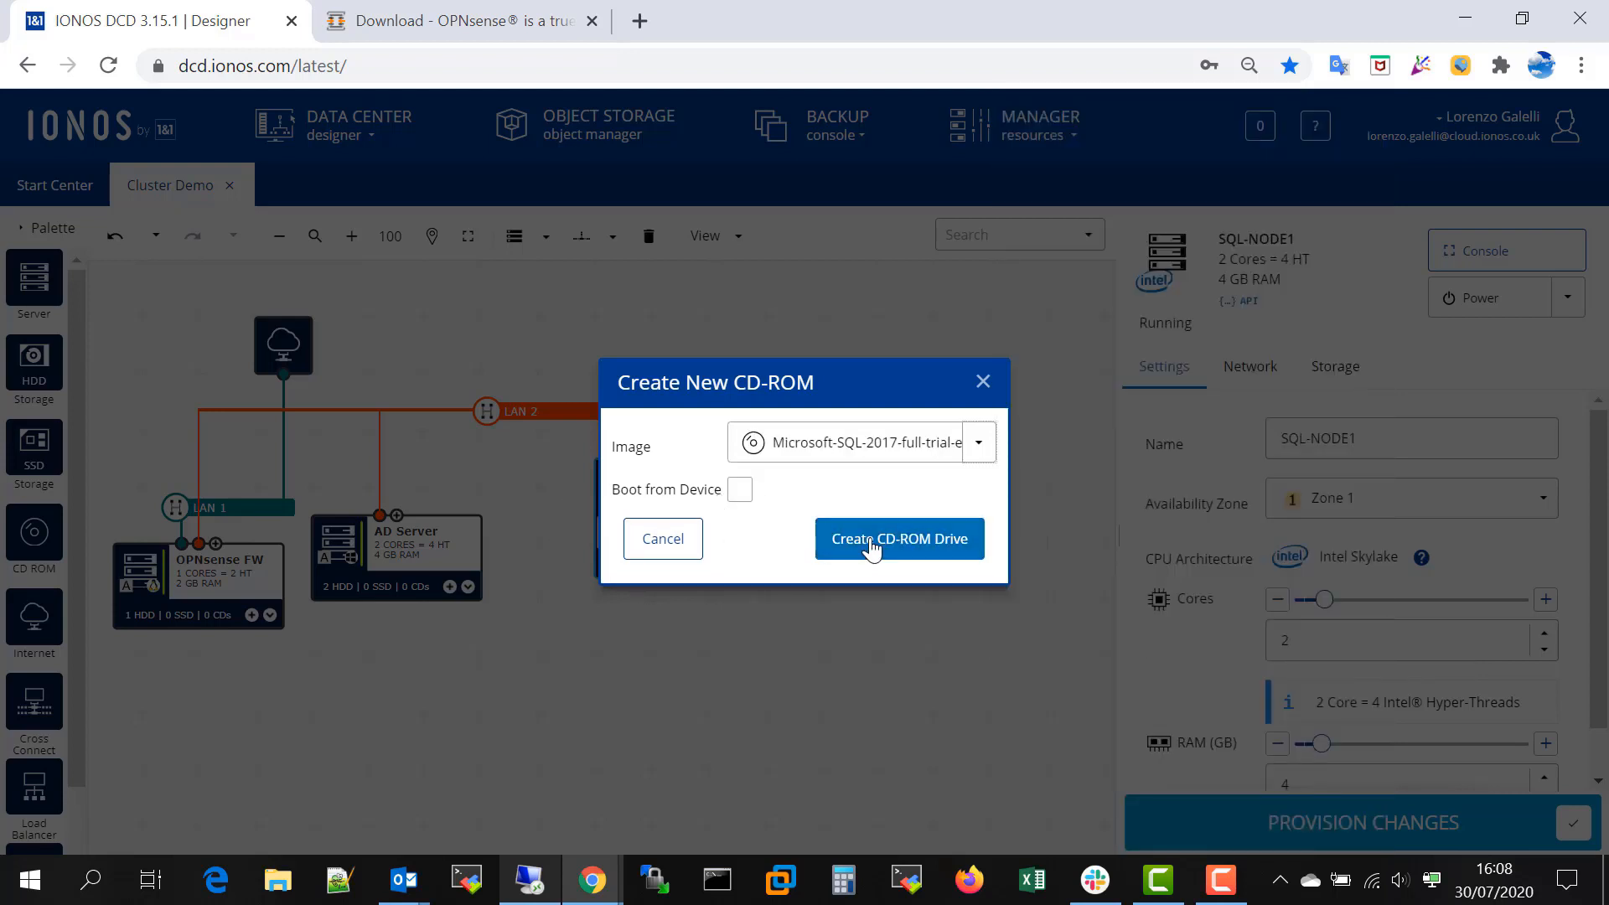
pyautogui.click(873, 545)
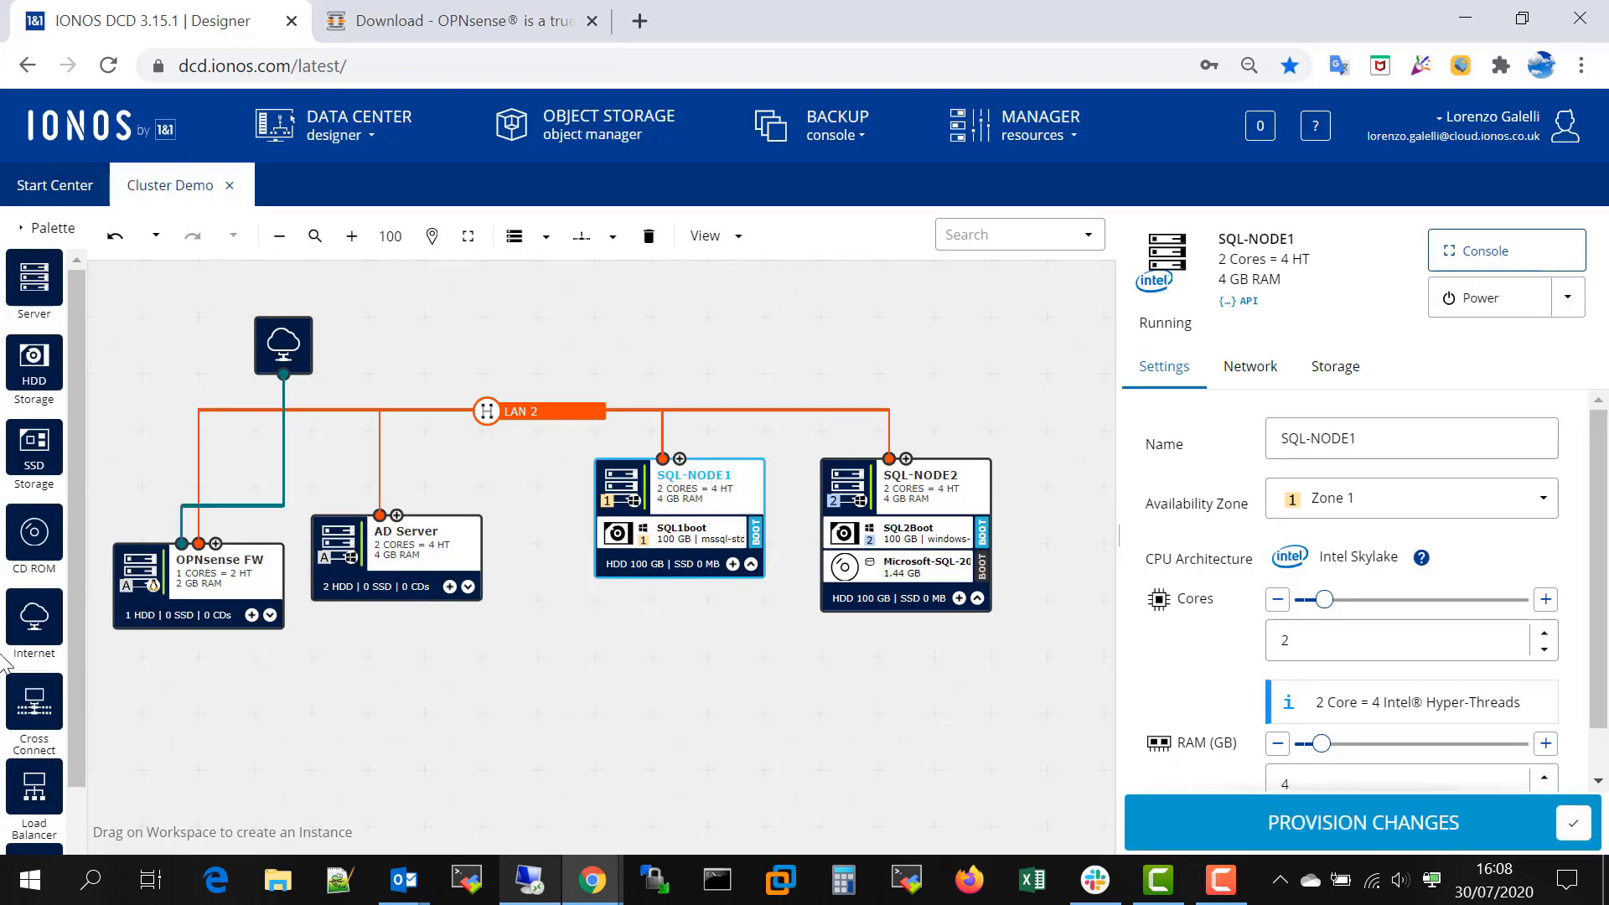
# - Add a CD-ROM drive with the same Microsoft-SQL-2017-full-trial-english.iso image to SQL-NODE1
pyautogui.moveTo(29, 533); pyautogui.dragTo(682, 489)
pyautogui.click(979, 443)
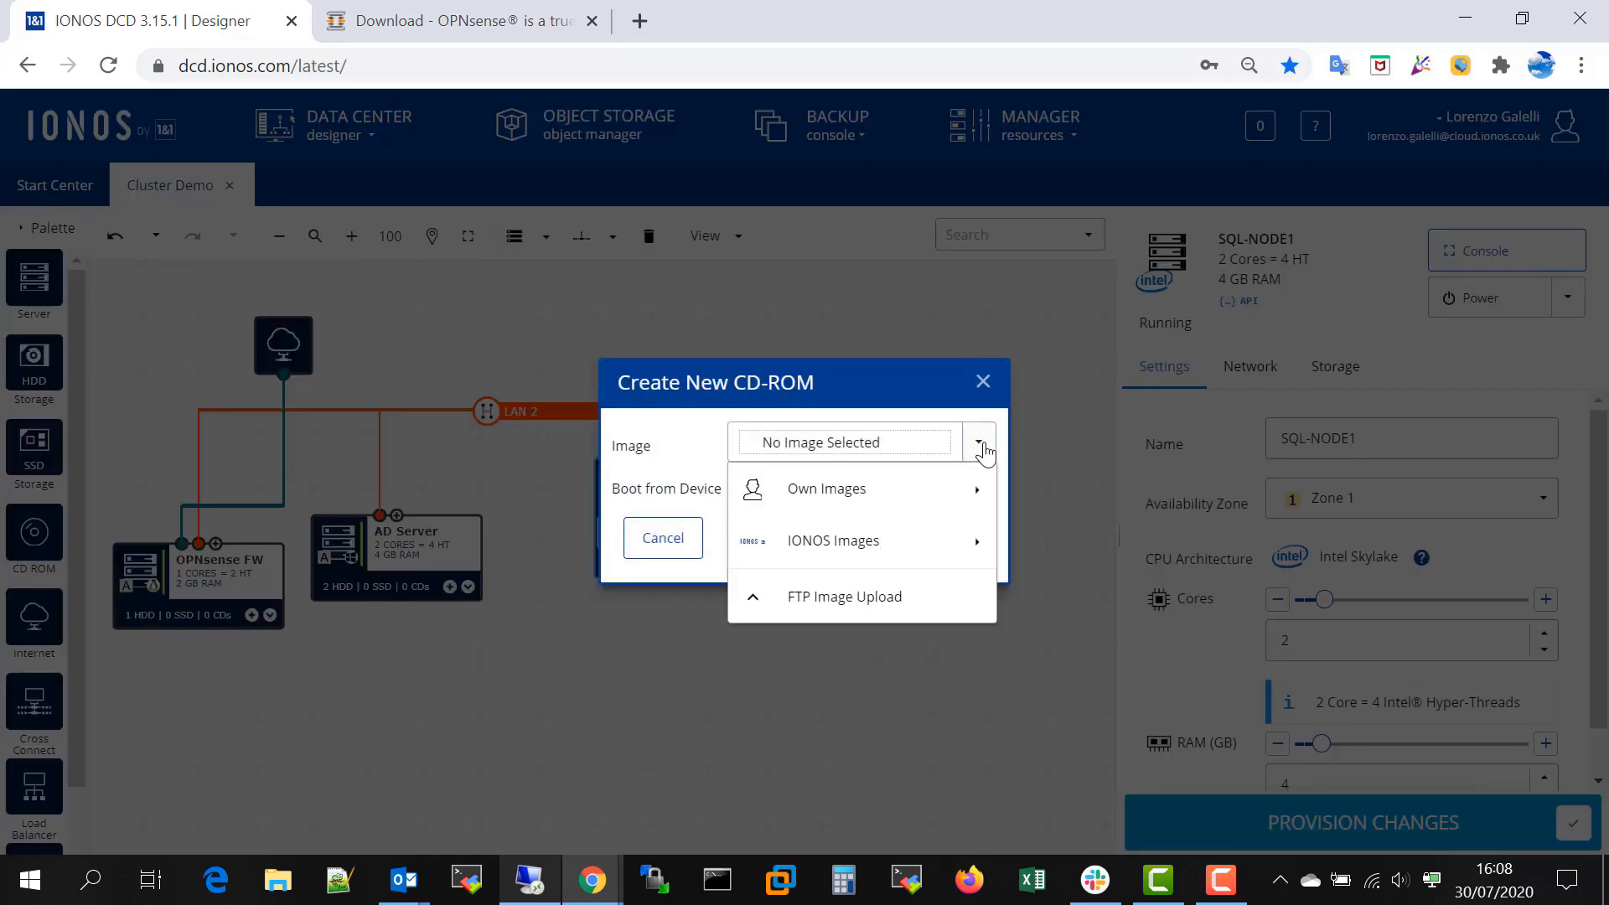
pyautogui.moveTo(977, 541)
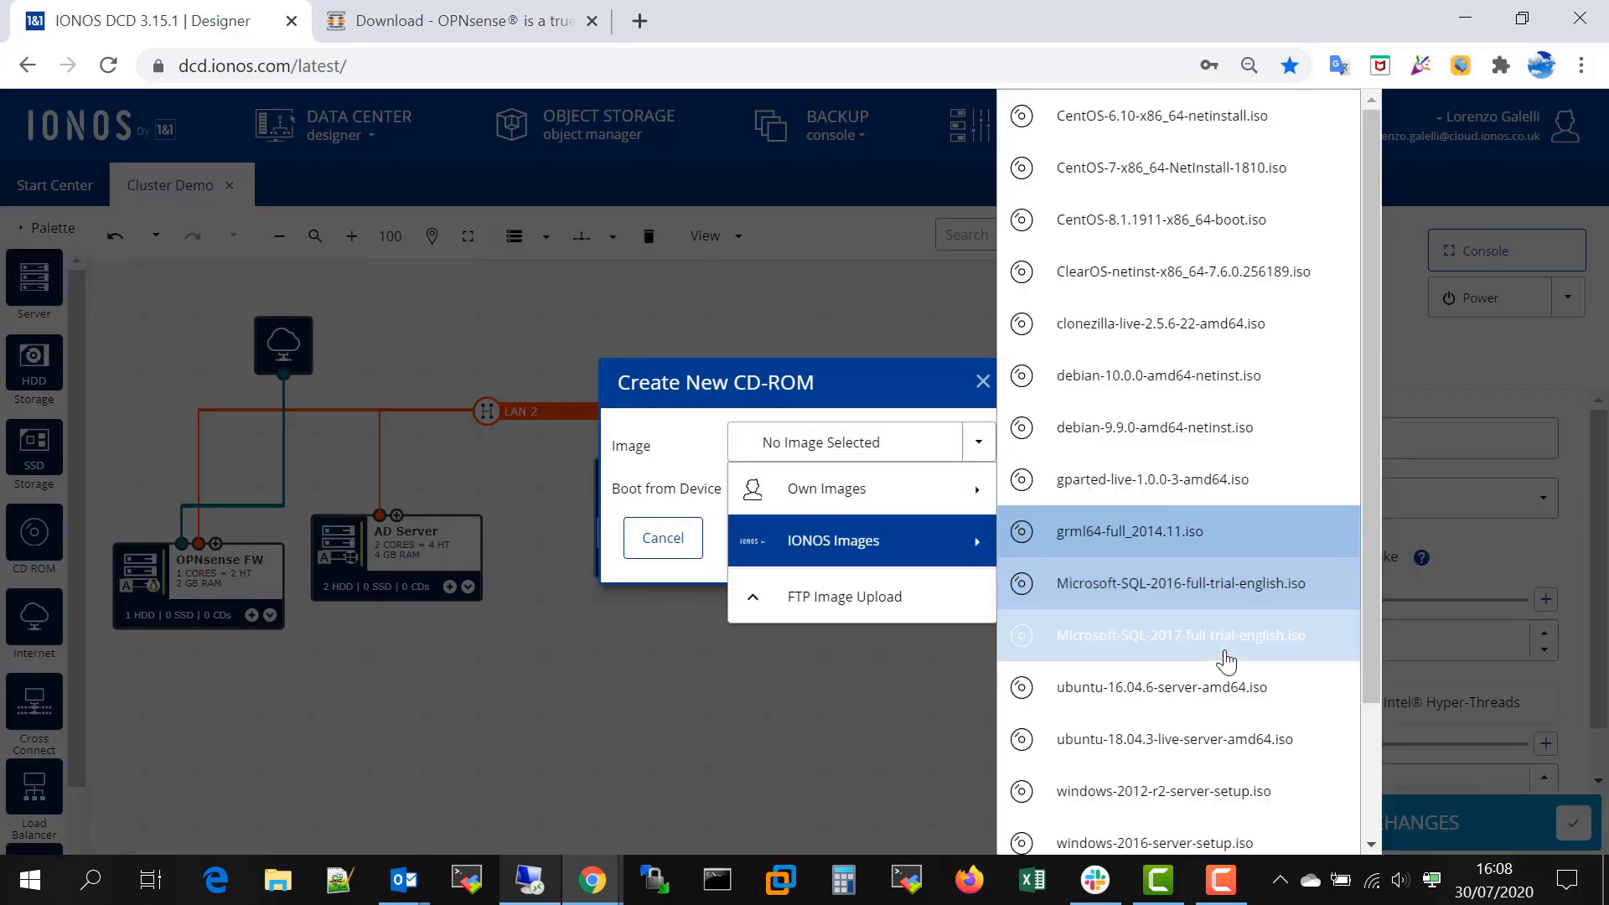
pyautogui.click(1168, 637)
pyautogui.click(905, 545)
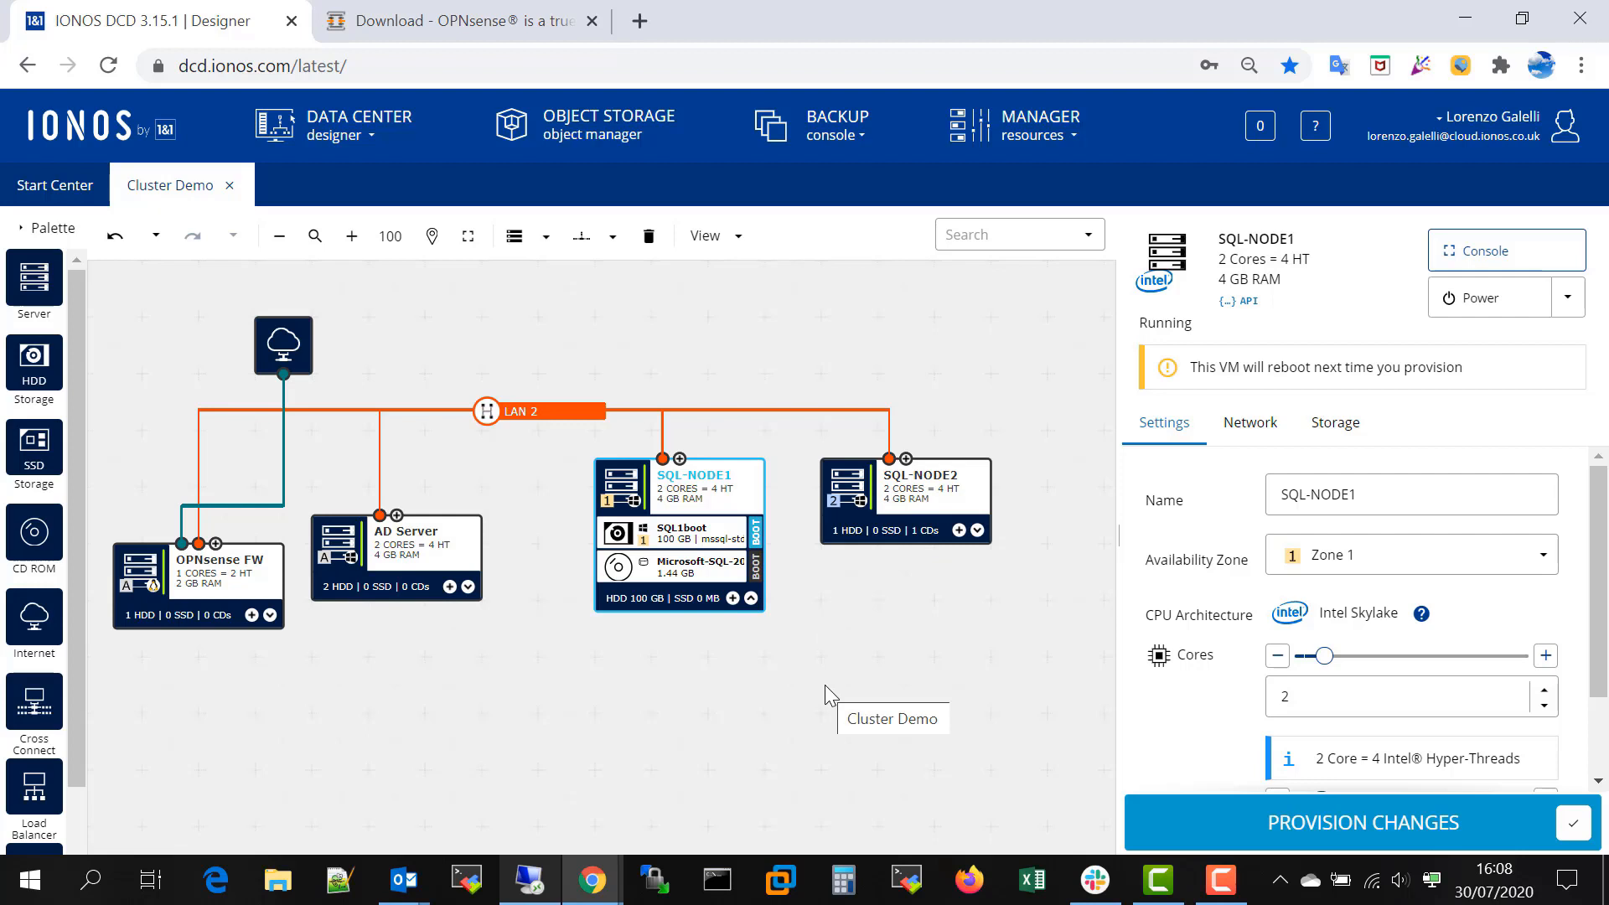
# - Provision the changes, authorizing the reboot of both SQL nodes with the account password and skipping password verification for the next 60 minutes
pyautogui.click(977, 529)
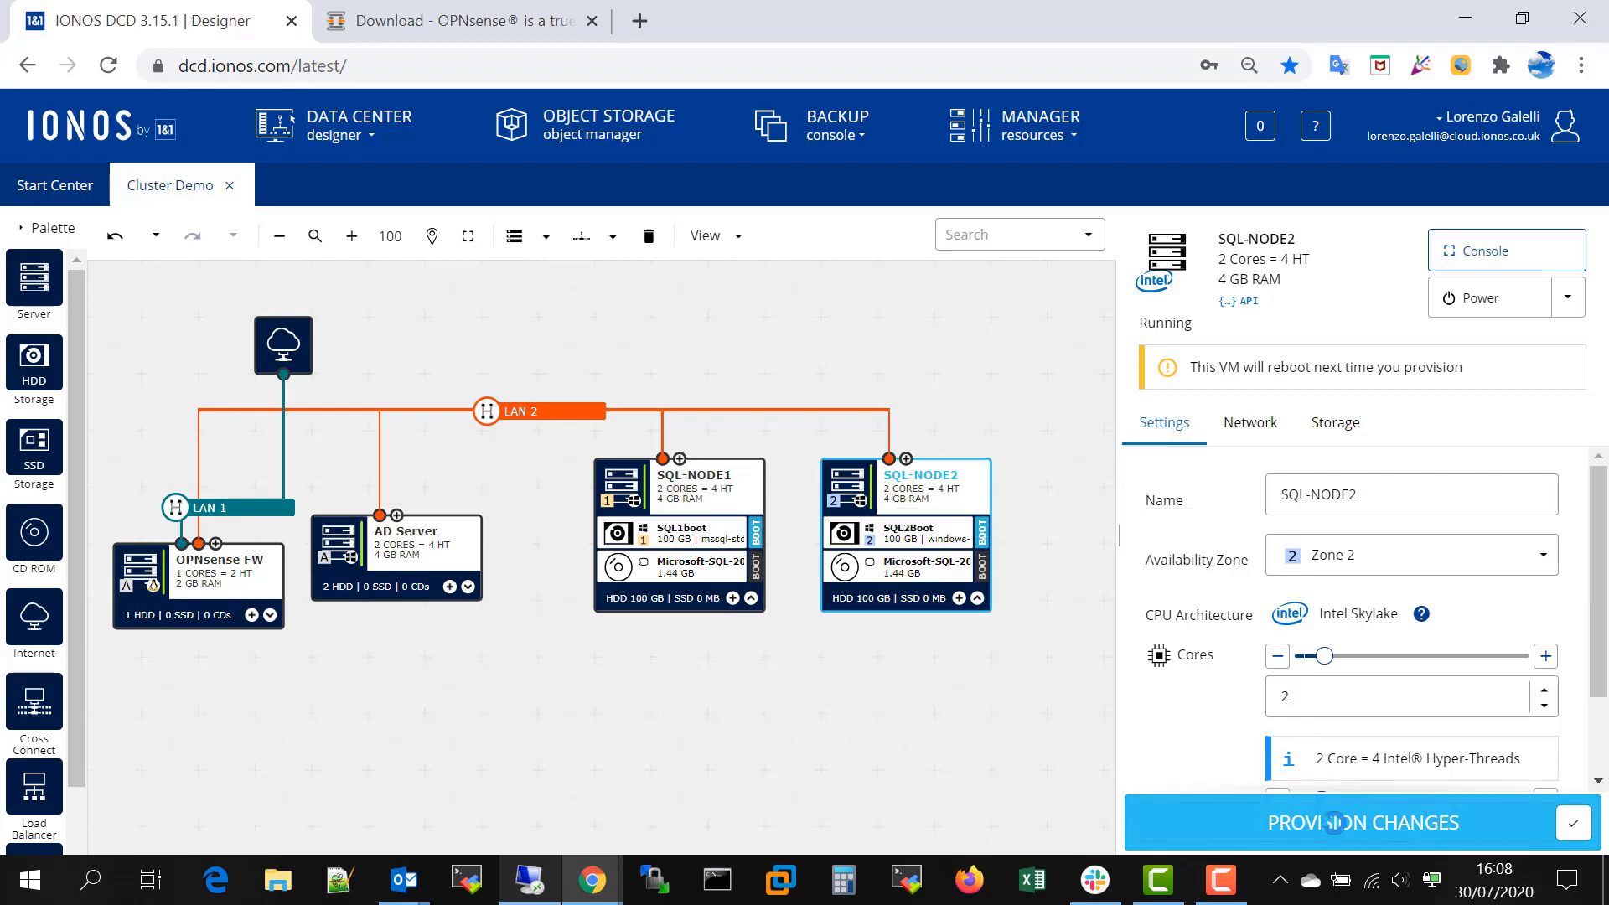
pyautogui.click(1333, 823)
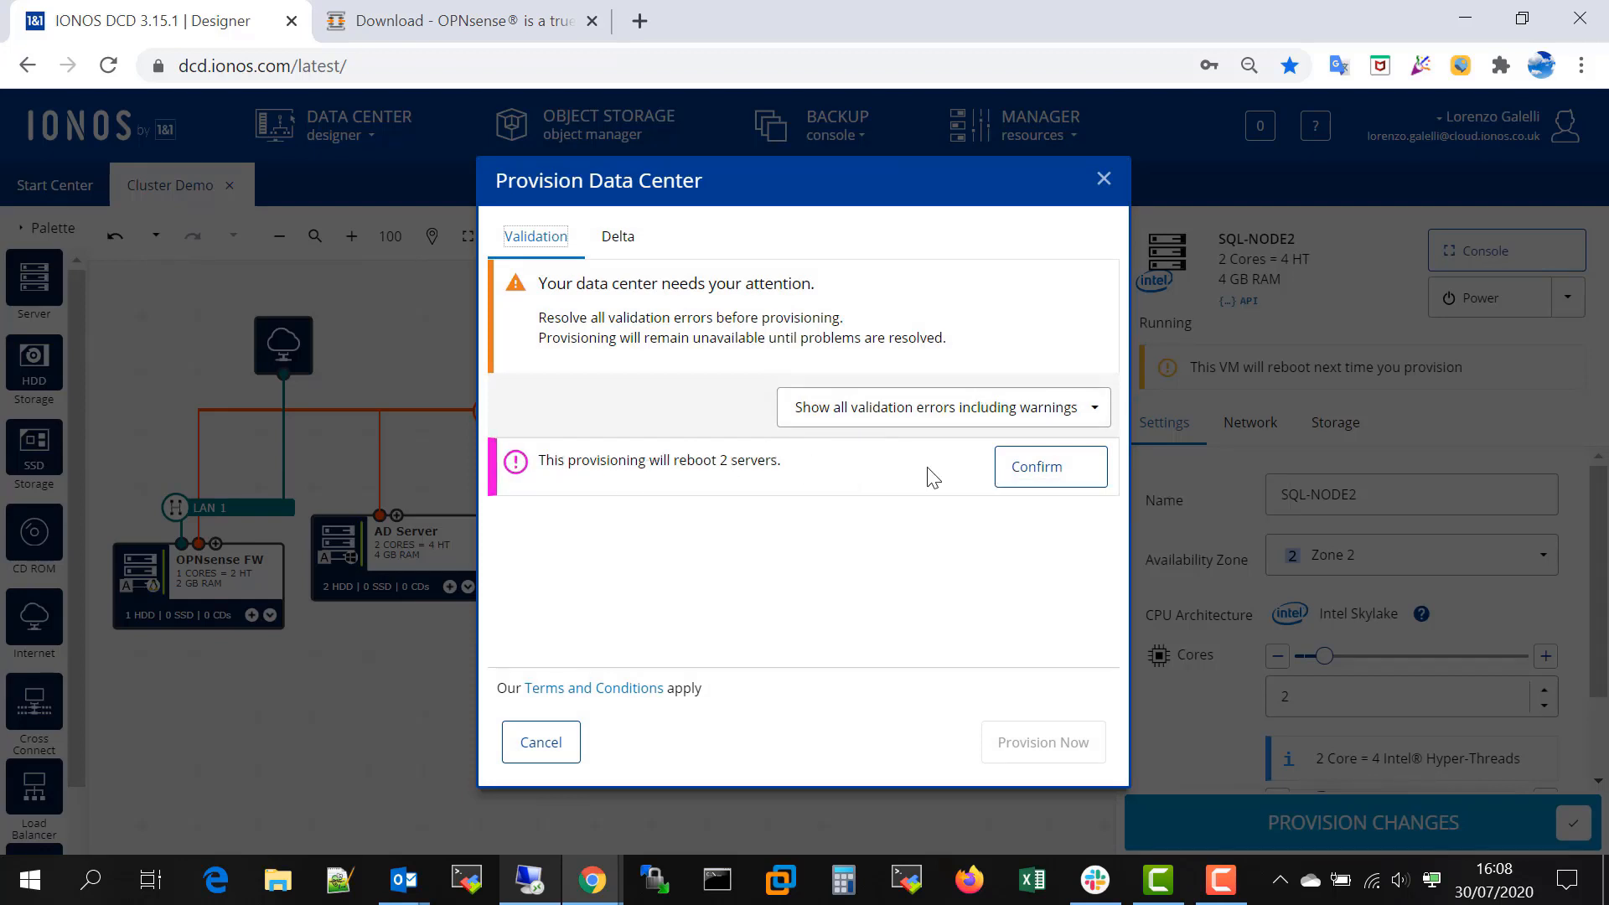
pyautogui.click(1034, 467)
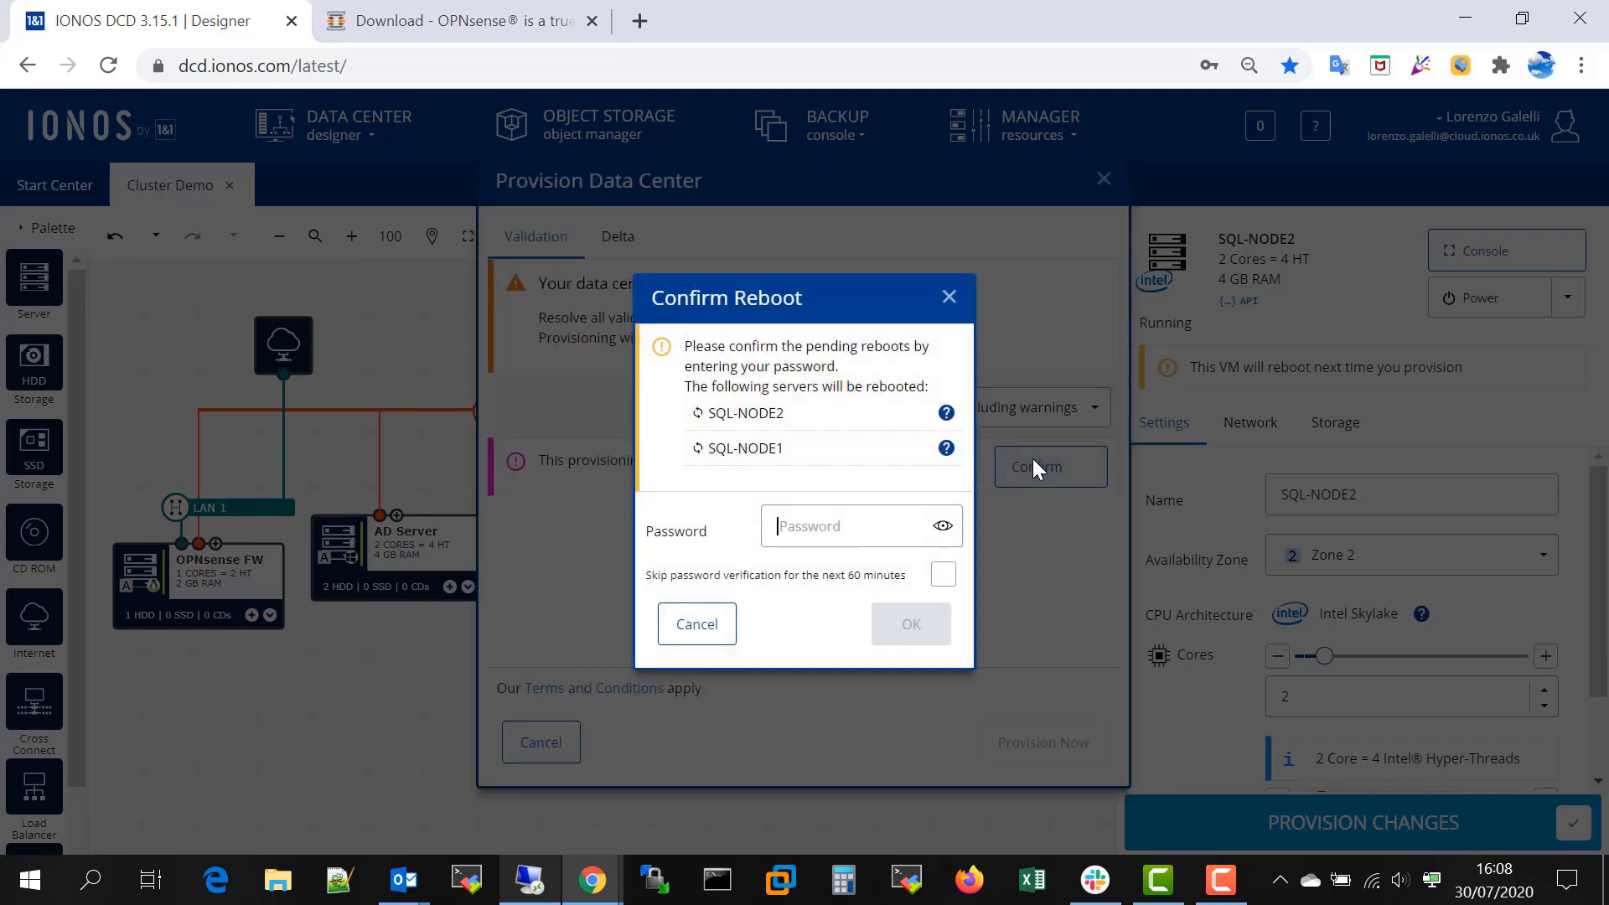
pyautogui.click(807, 543)
pyautogui.click(882, 560)
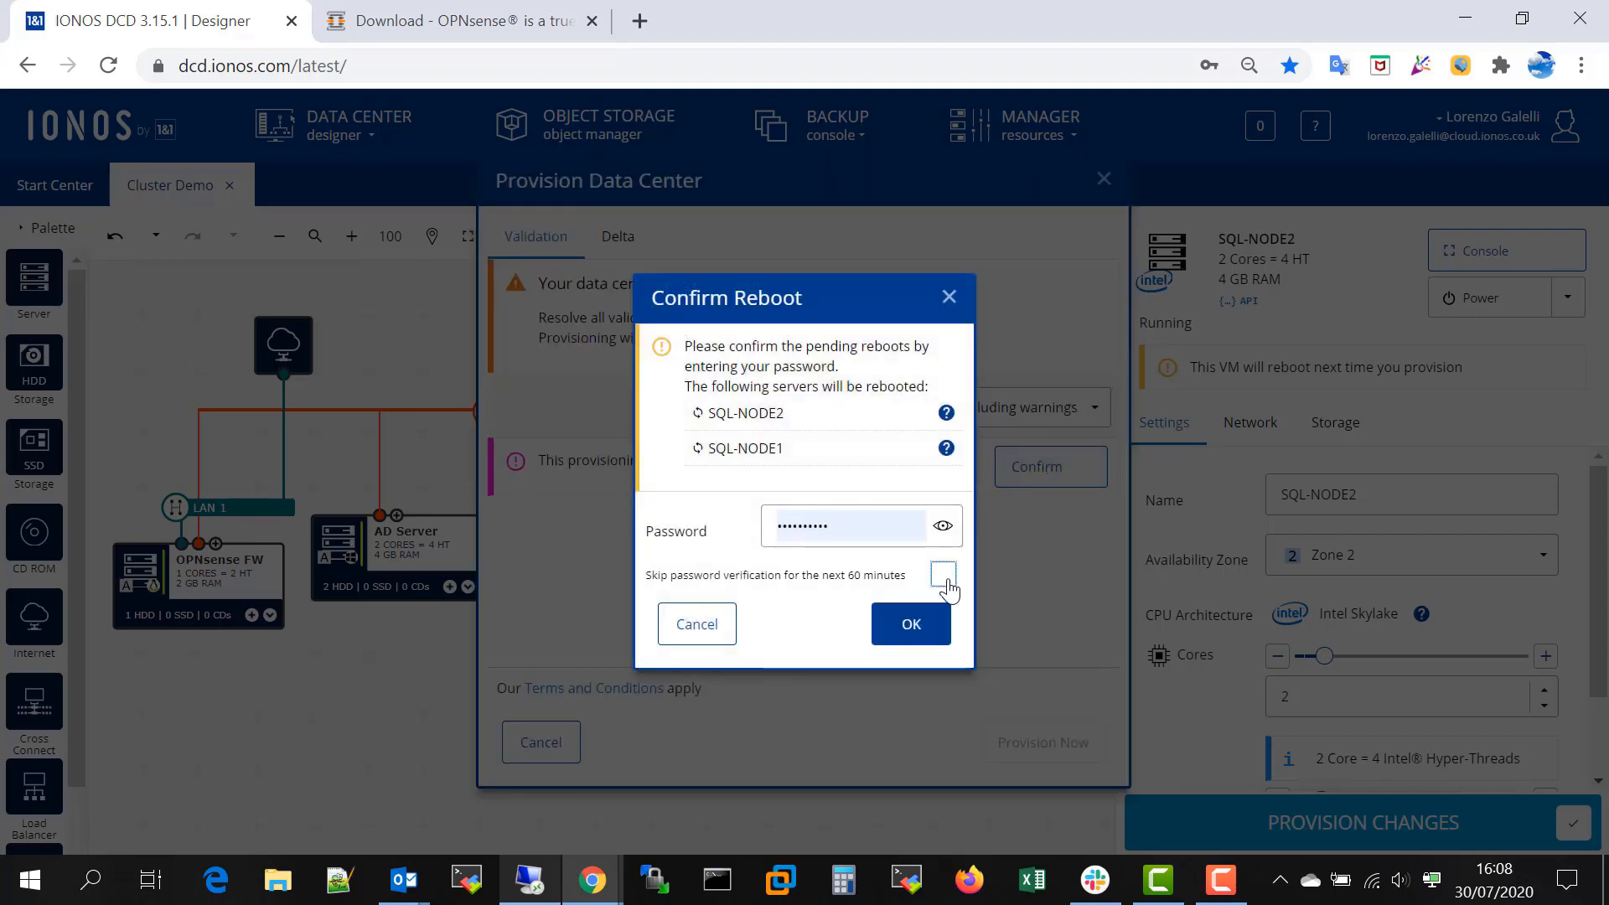
pyautogui.click(945, 576)
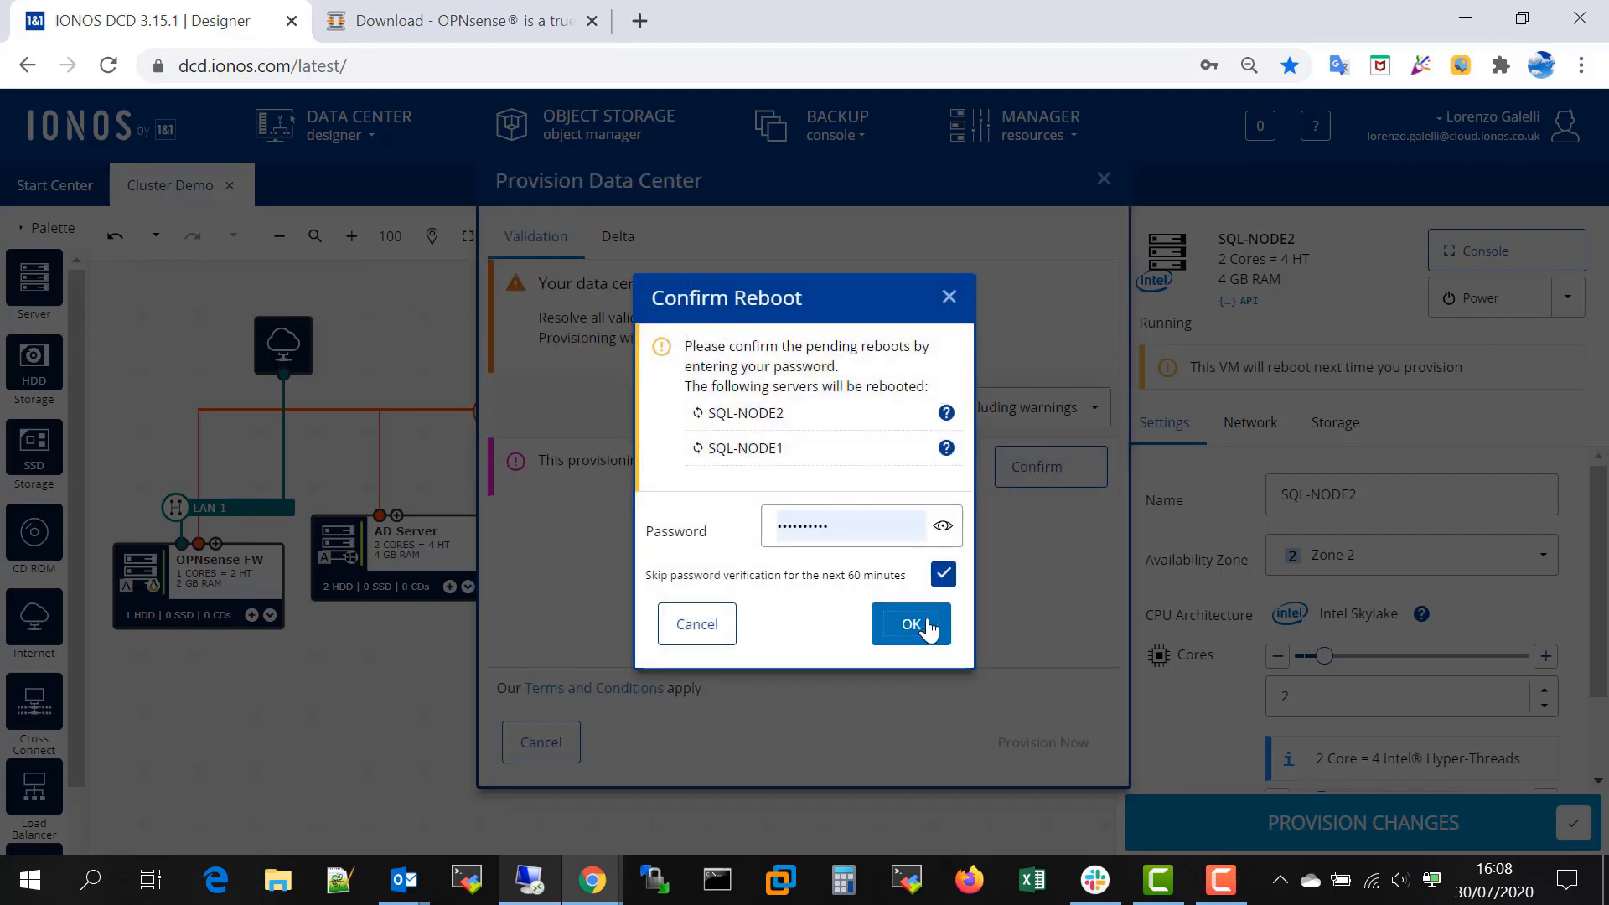
pyautogui.click(912, 625)
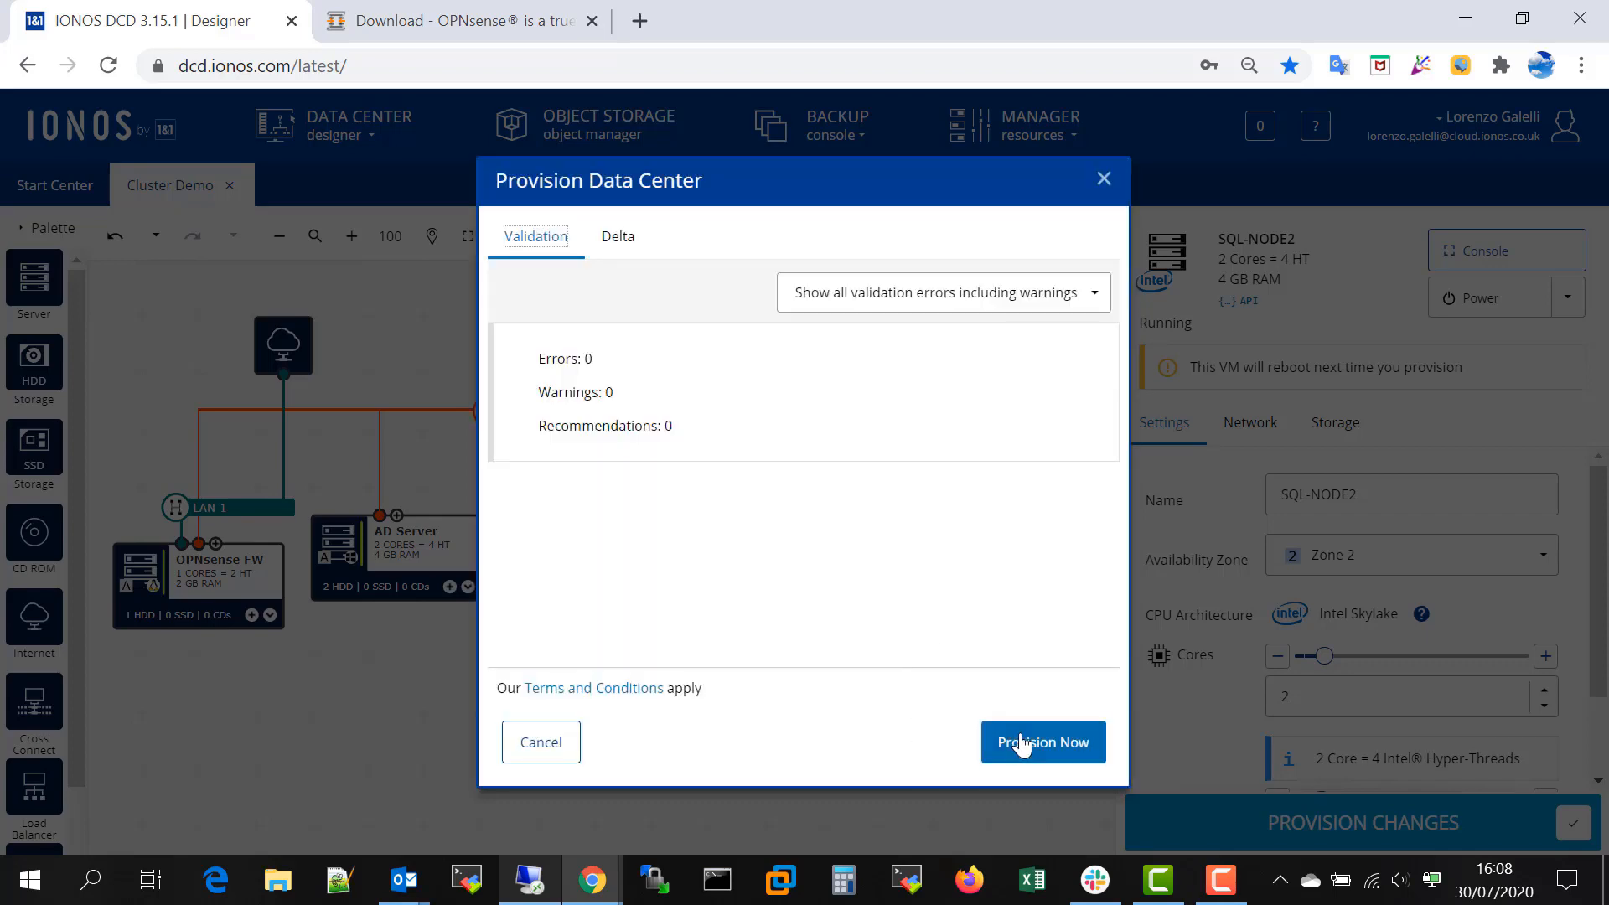
pyautogui.click(1041, 742)
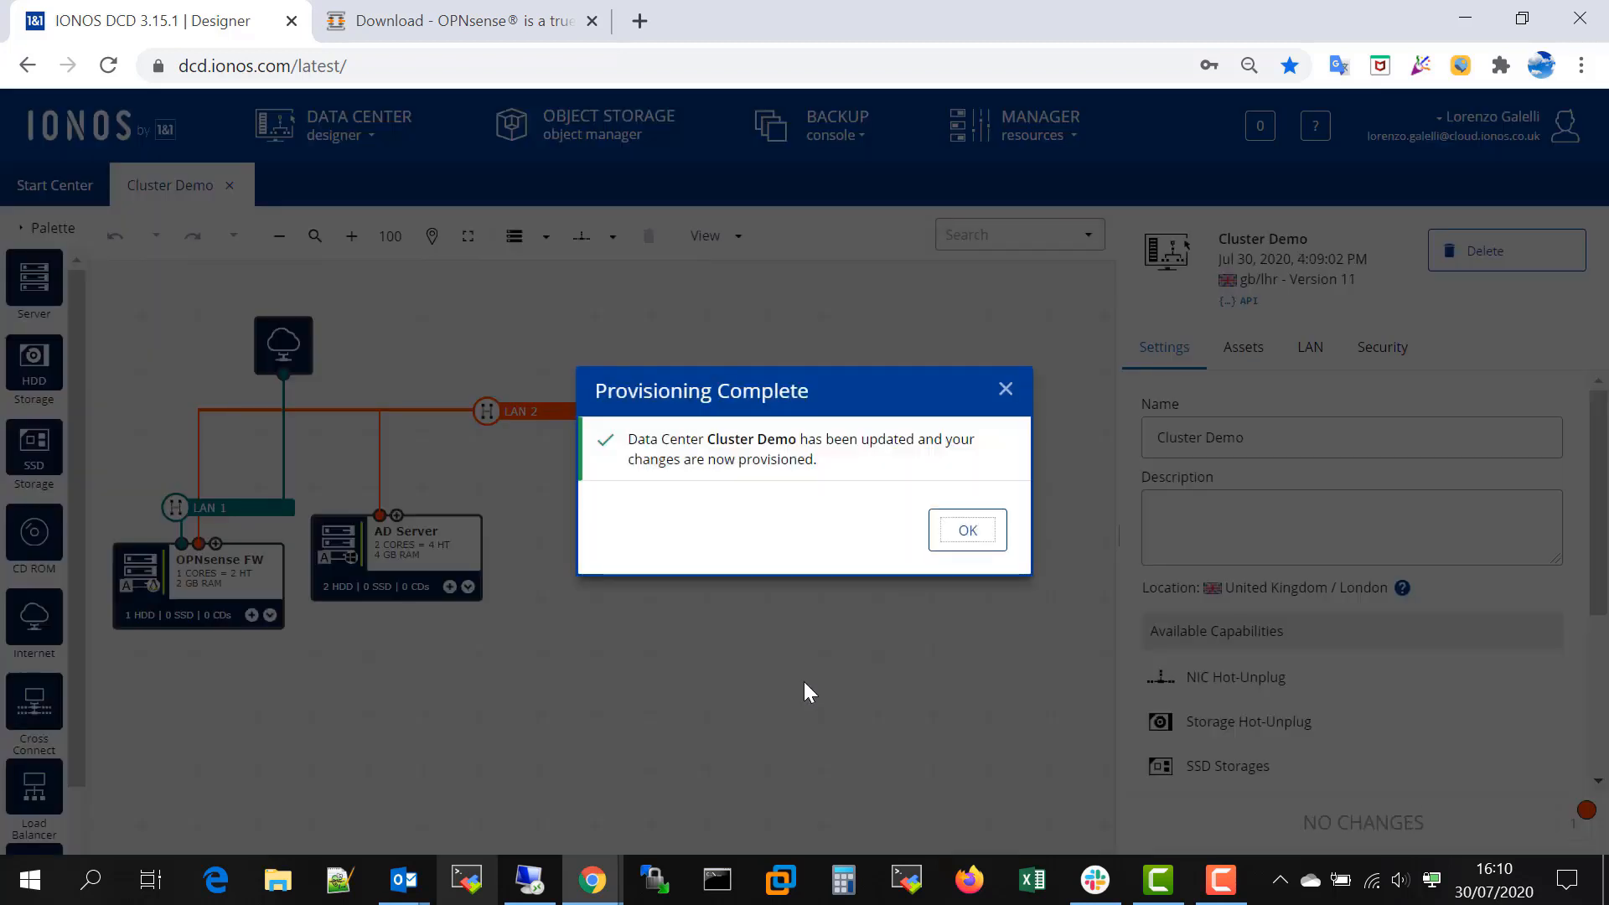
pyautogui.click(950, 541)
# - Try to connect to SQL-NODE2 through its remote console, retry the connection, and close the console window
pyautogui.click(895, 488)
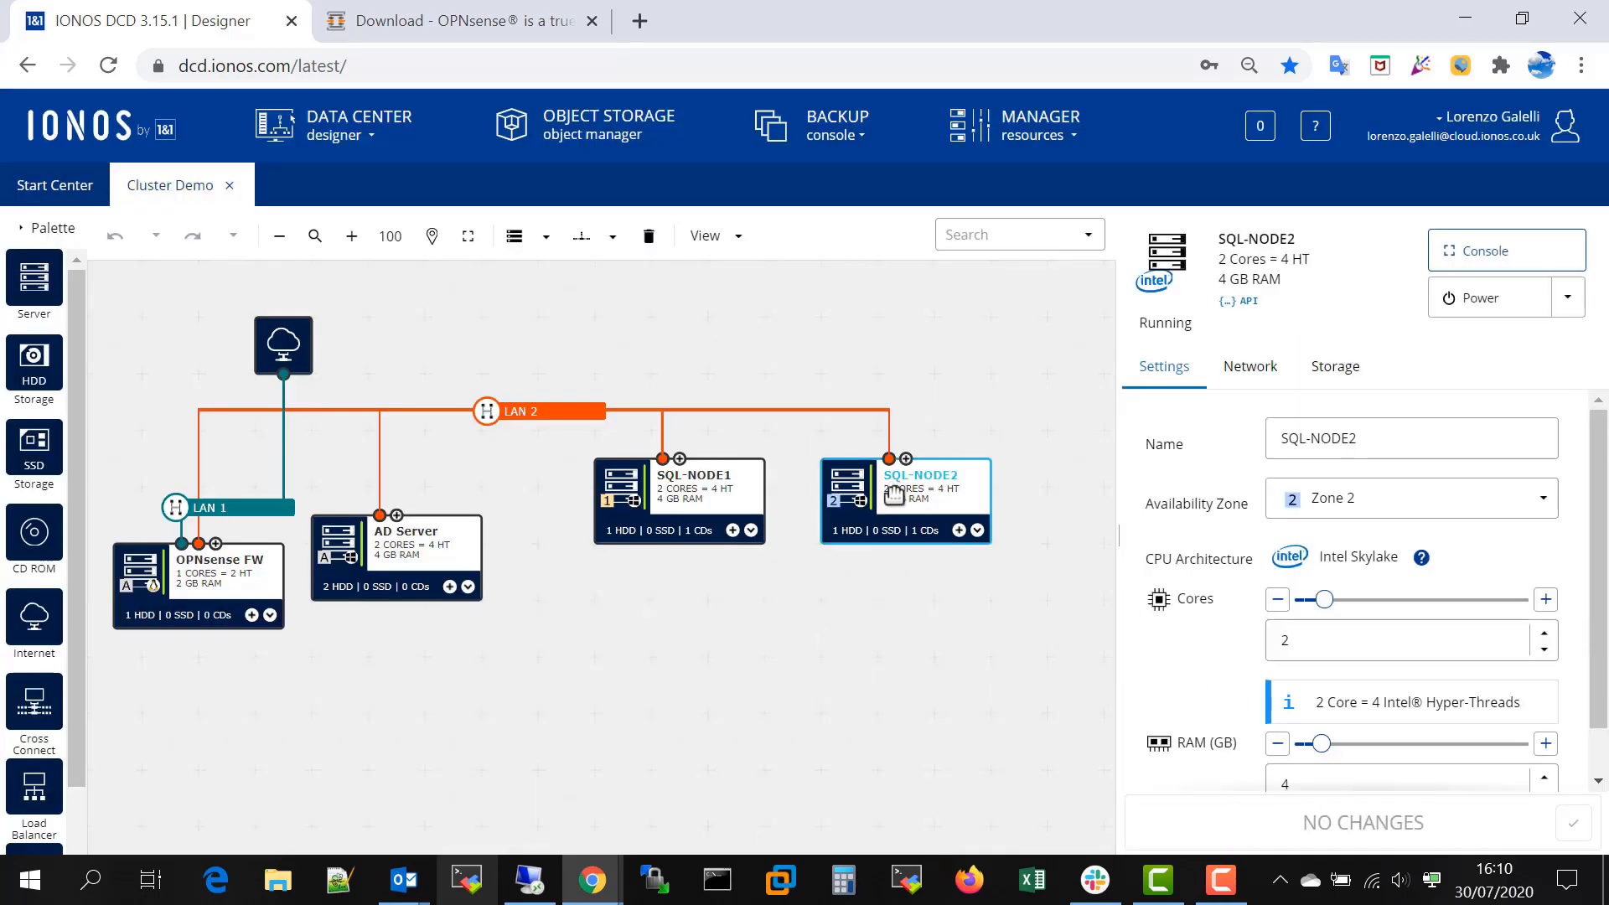
pyautogui.click(1448, 254)
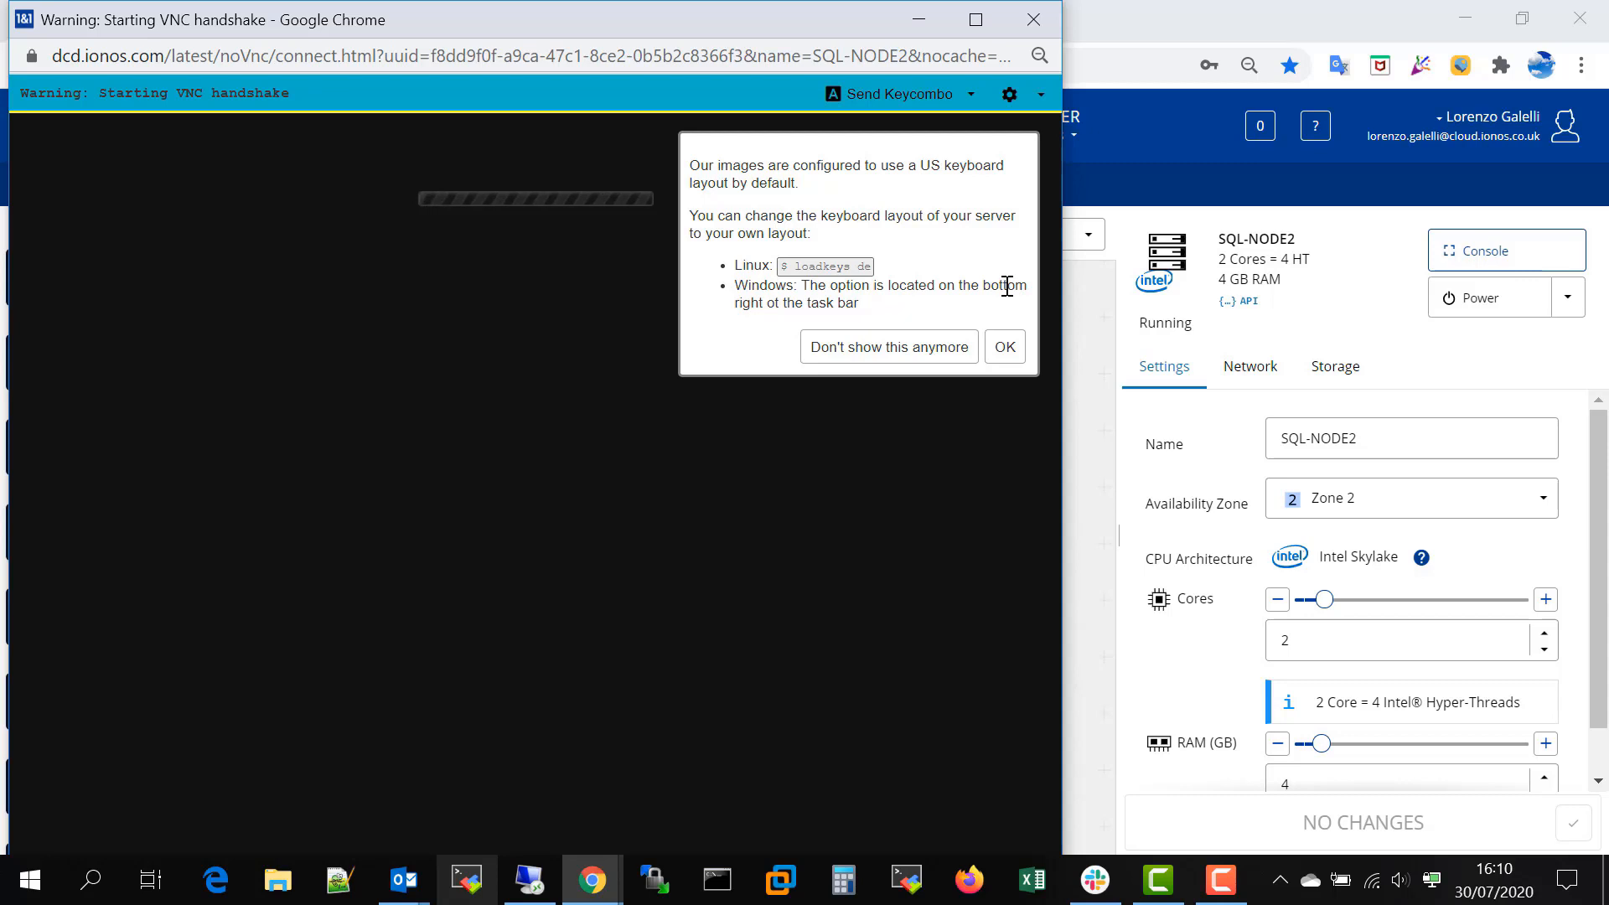
pyautogui.click(1008, 349)
pyautogui.click(1010, 94)
pyautogui.click(1001, 131)
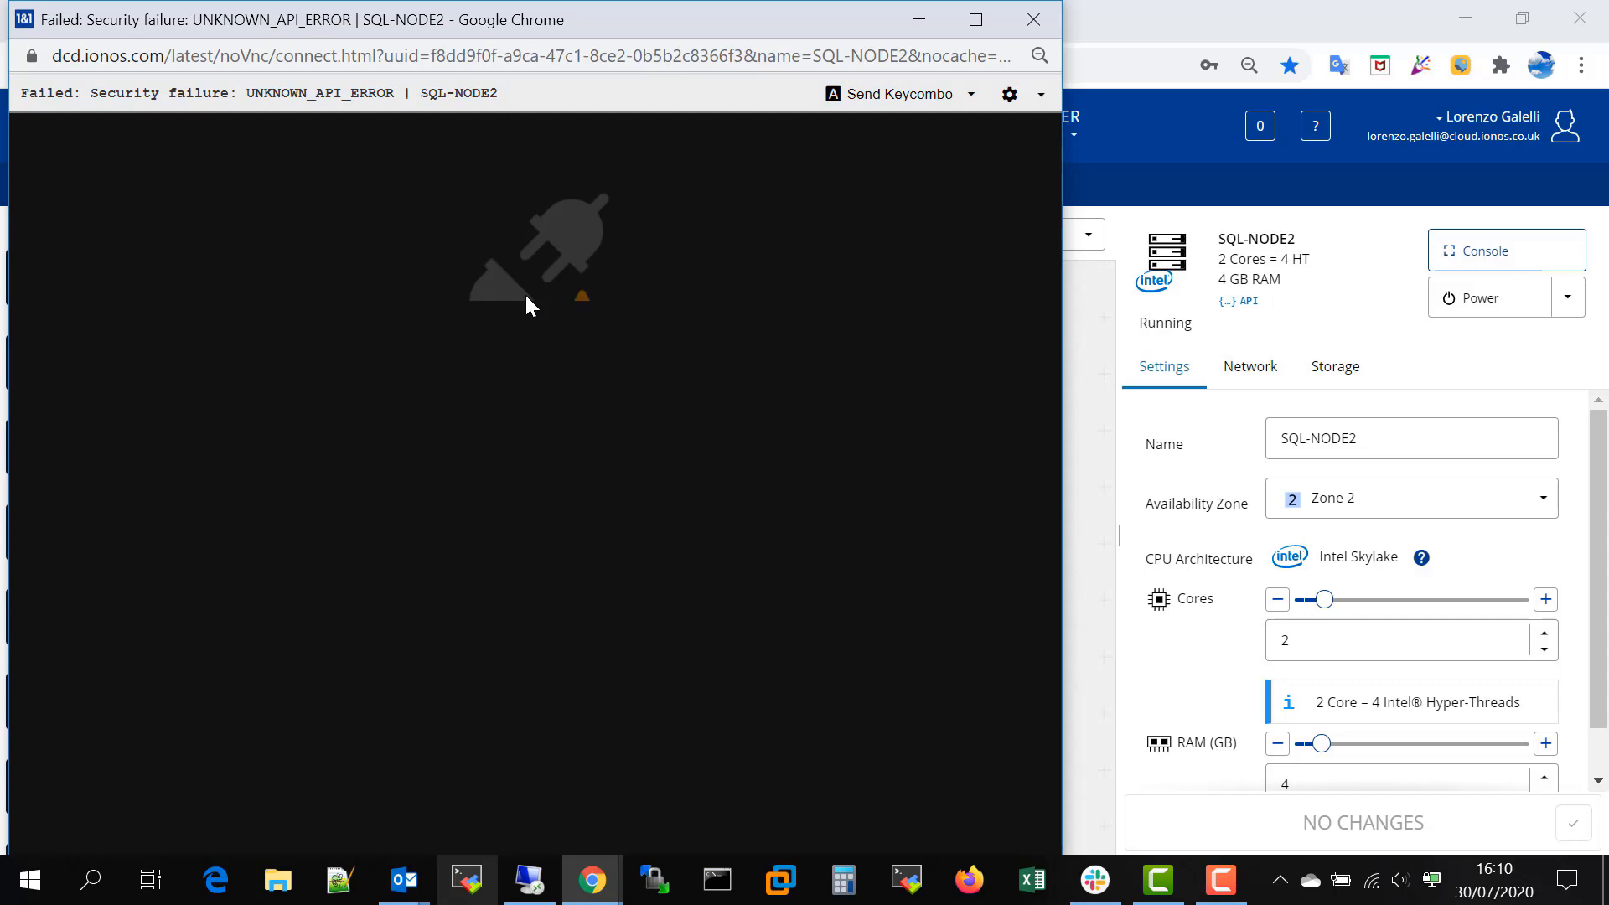
pyautogui.click(1009, 93)
pyautogui.click(1005, 130)
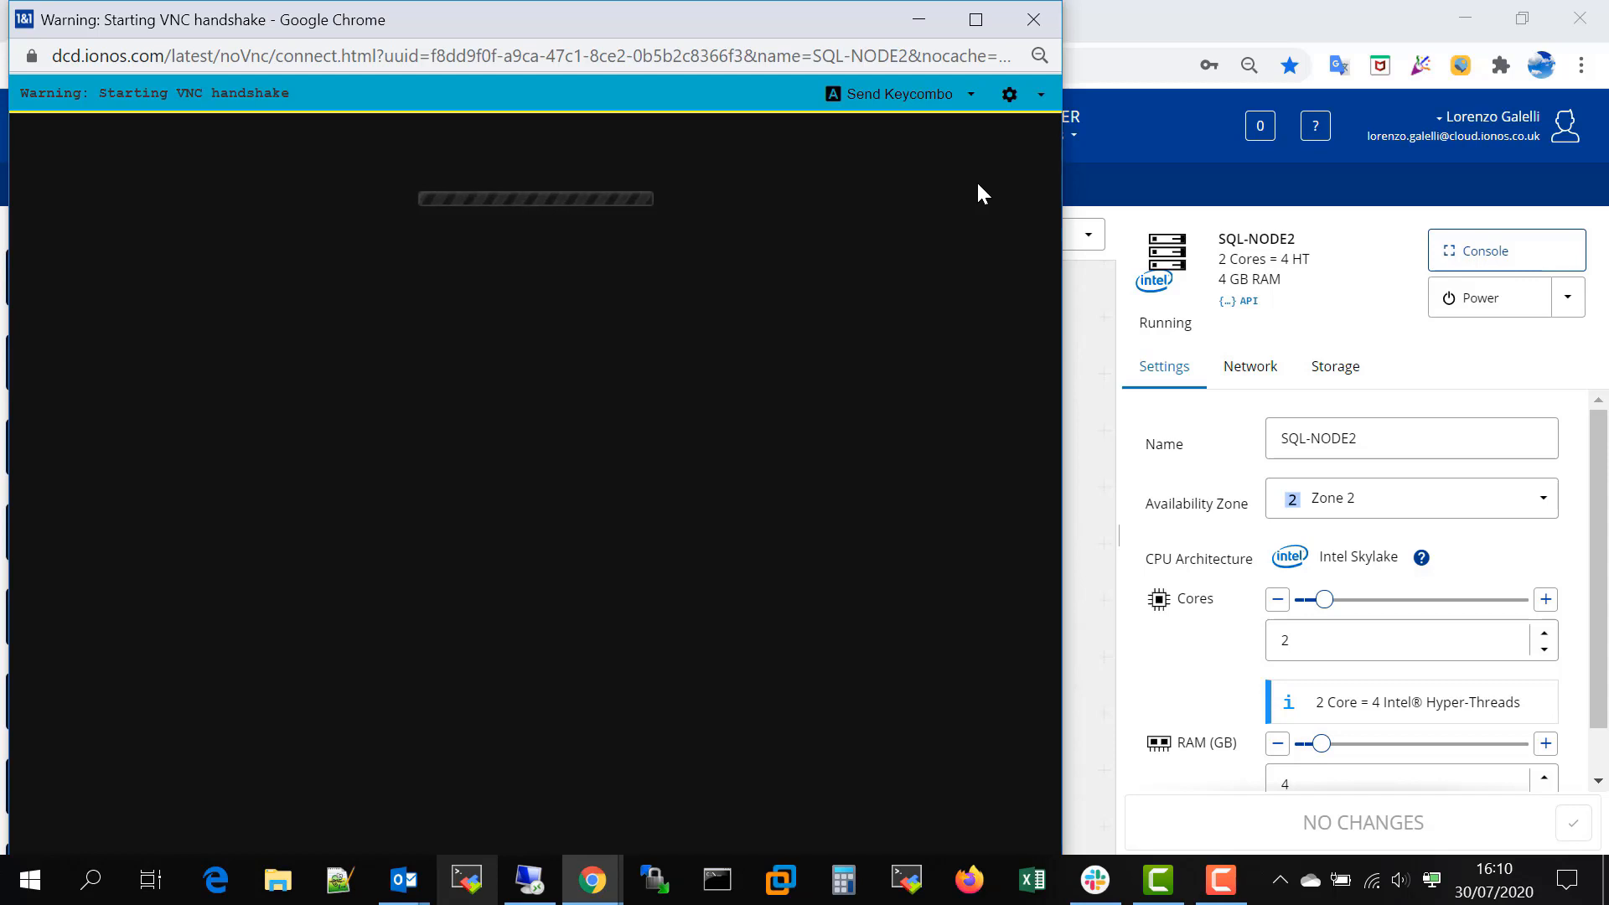
pyautogui.click(1034, 19)
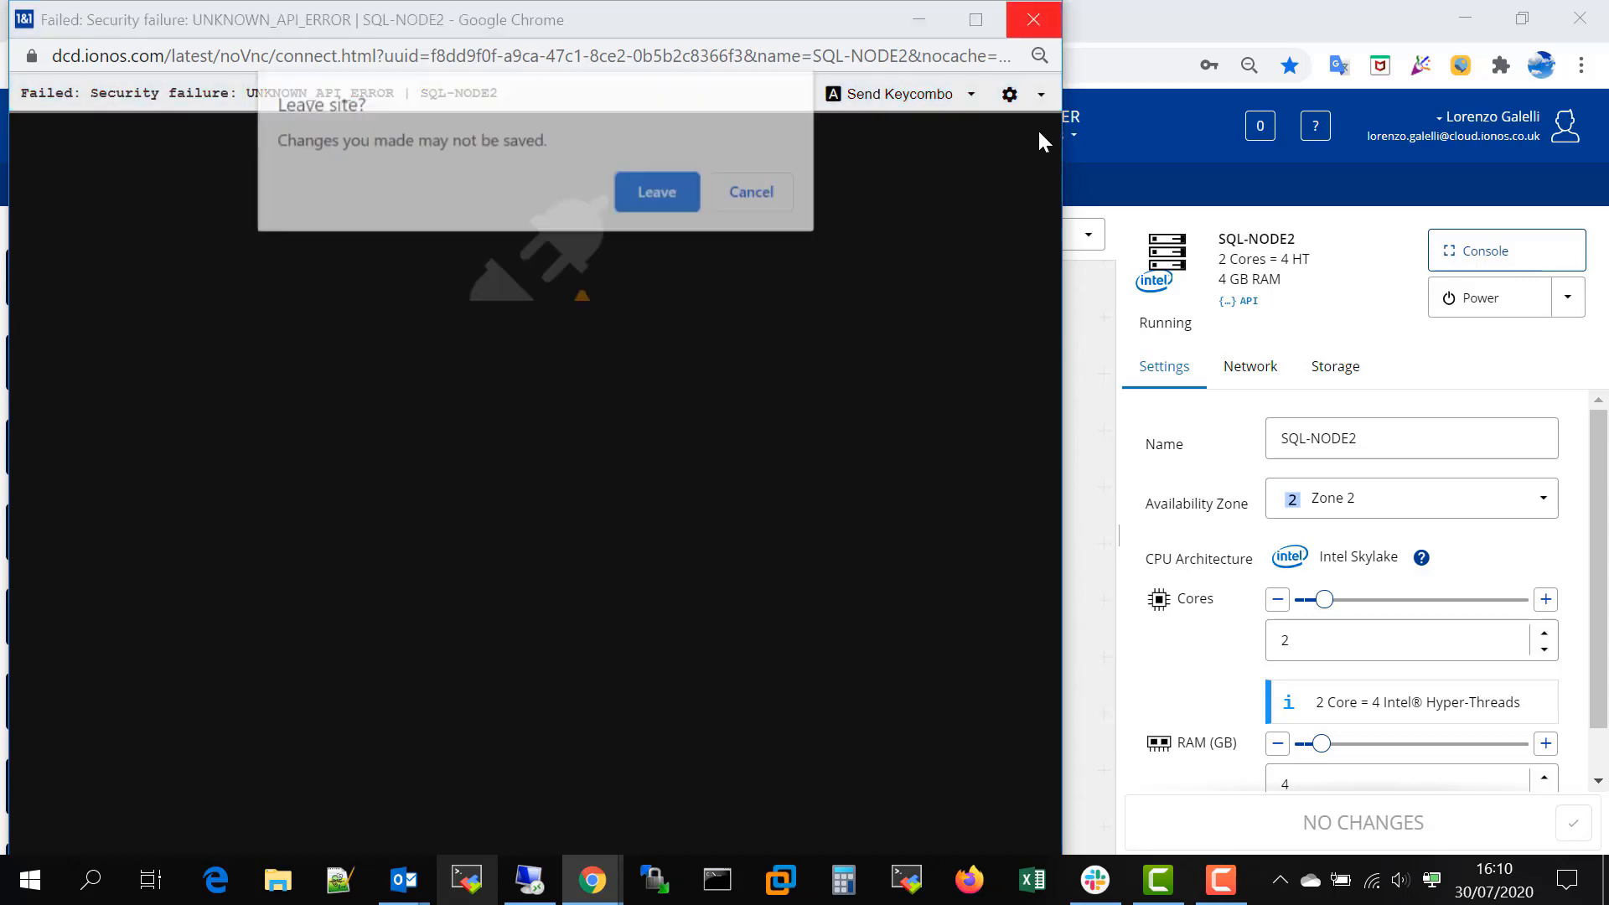
pyautogui.click(659, 193)
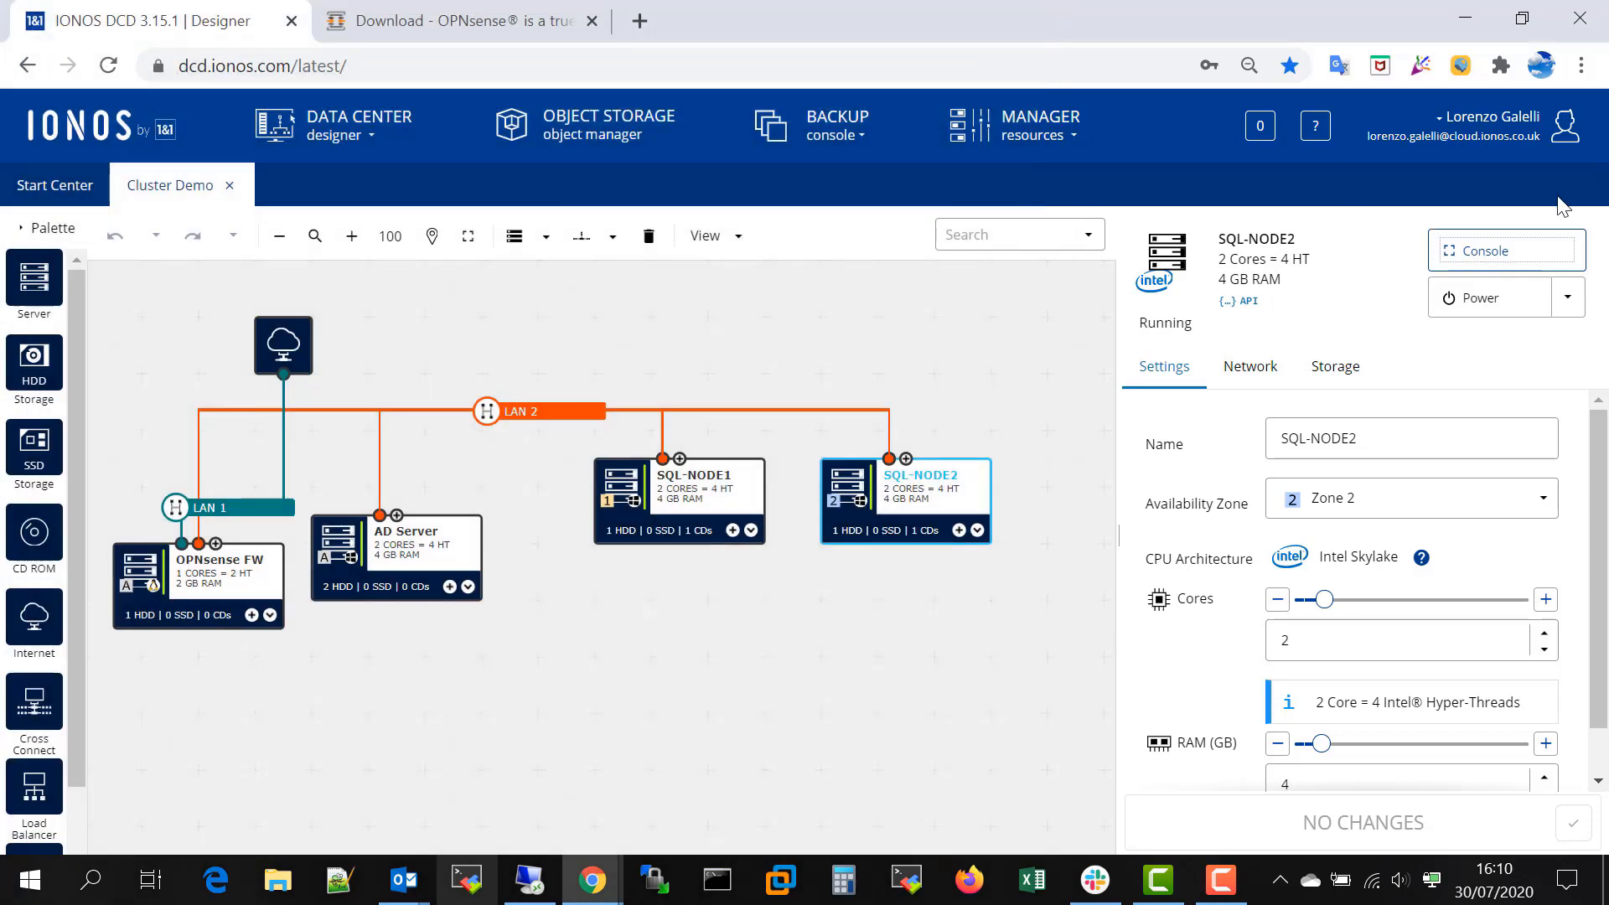
# - Try the SQL-NODE2 console again in a fresh window, dismissing the keyboard layout notice, and close it
pyautogui.click(1506, 251)
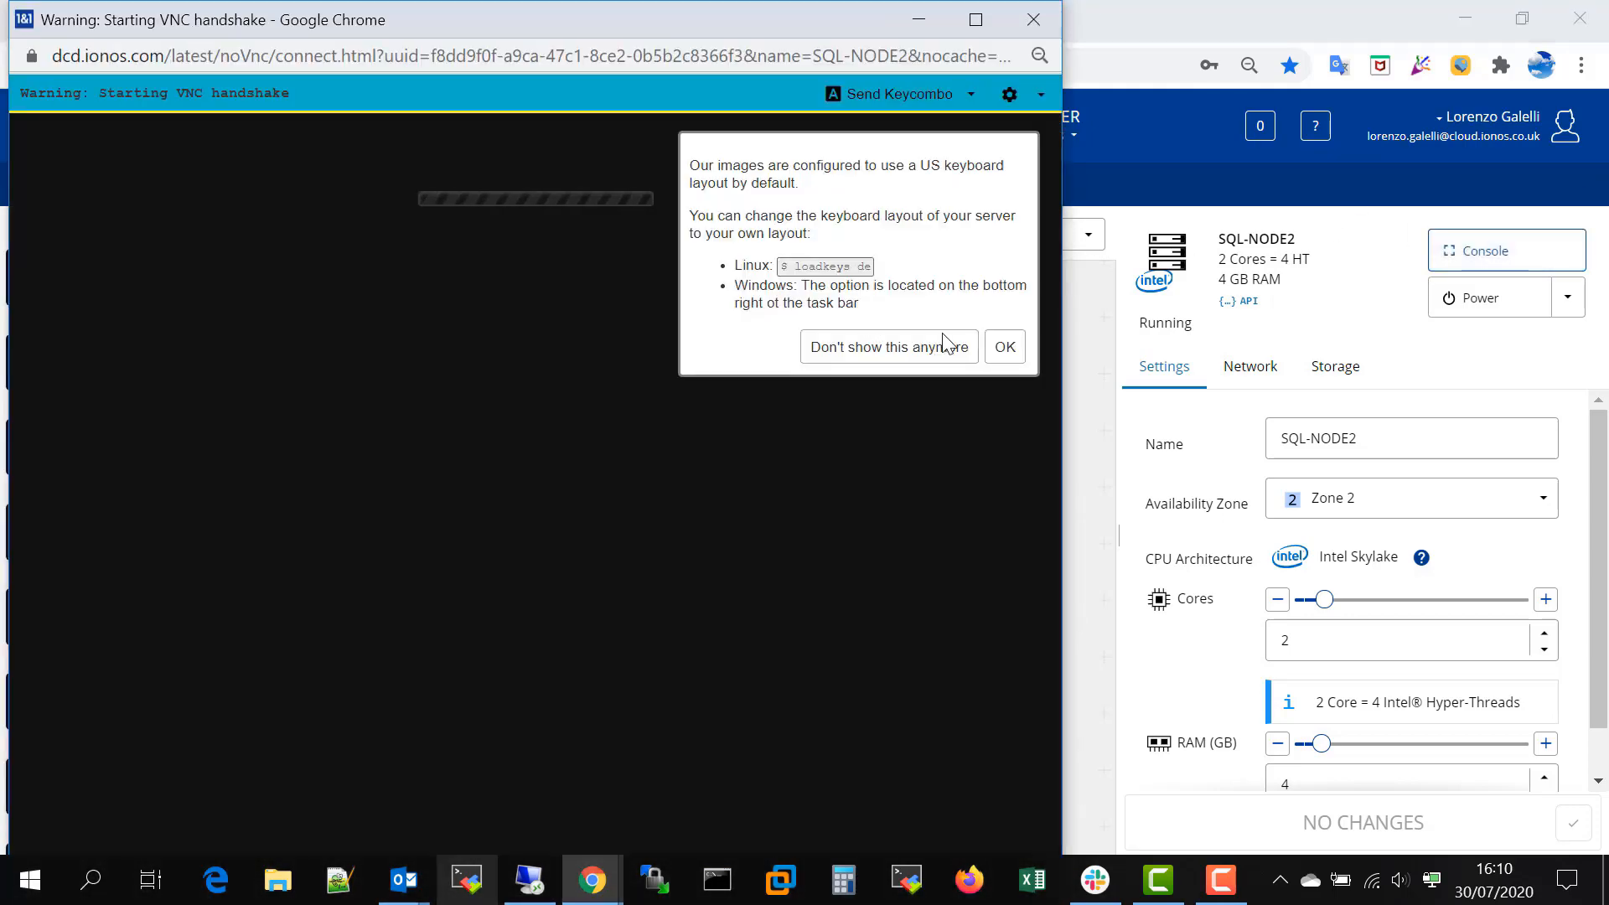
pyautogui.click(1005, 347)
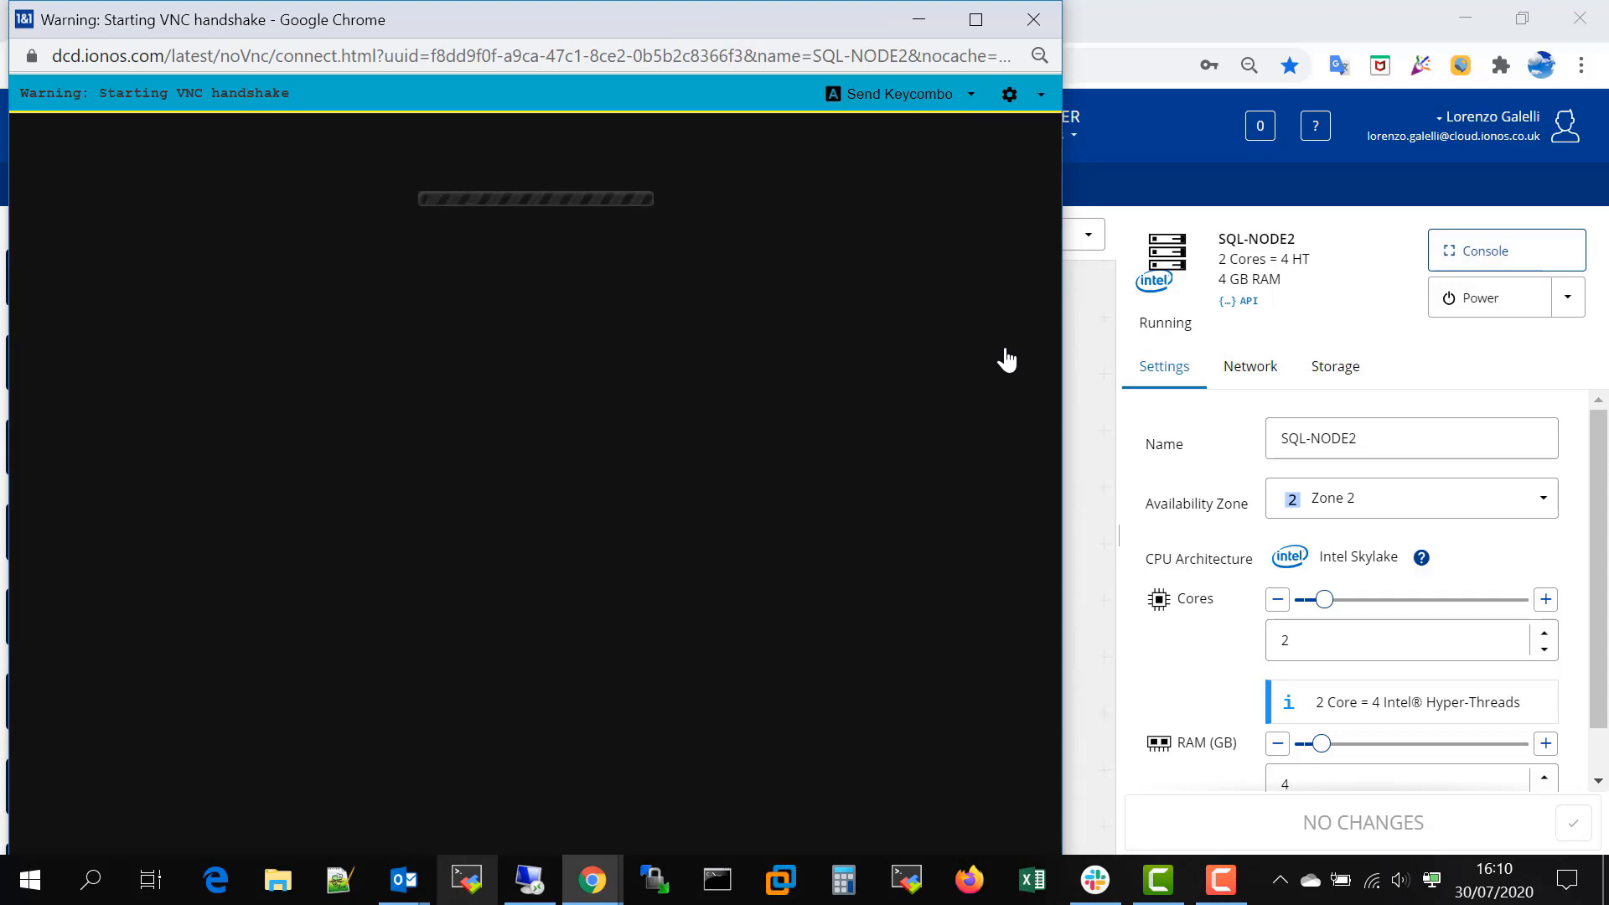
pyautogui.click(1034, 19)
pyautogui.click(654, 187)
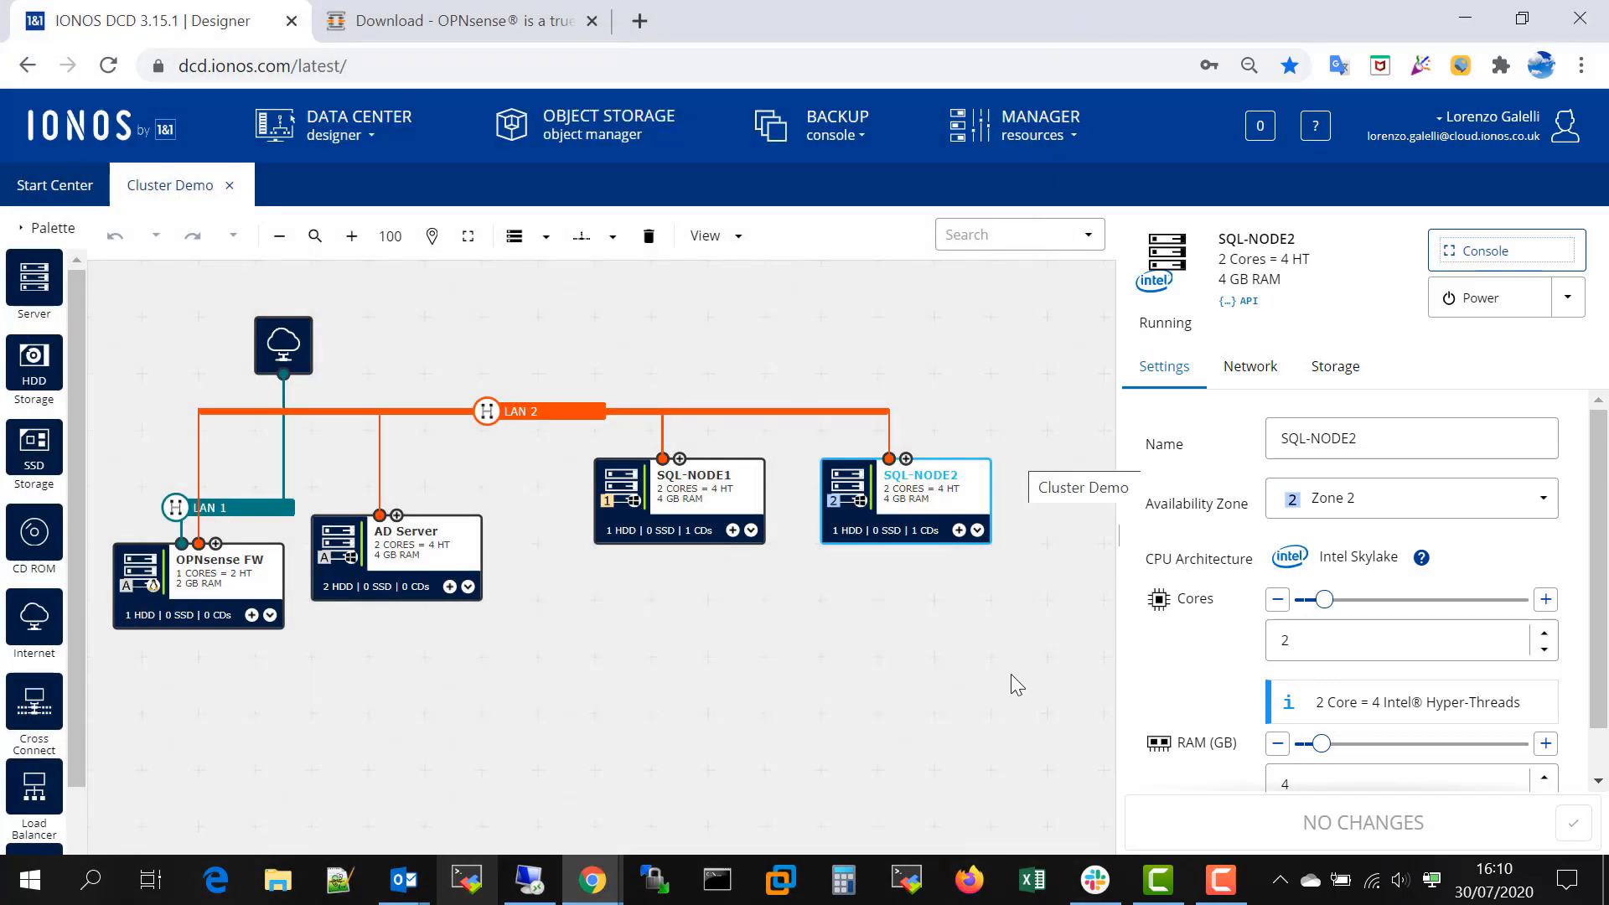
# - Try to connect to SQL-NODE1 through its remote console and close the console window
pyautogui.click(706, 523)
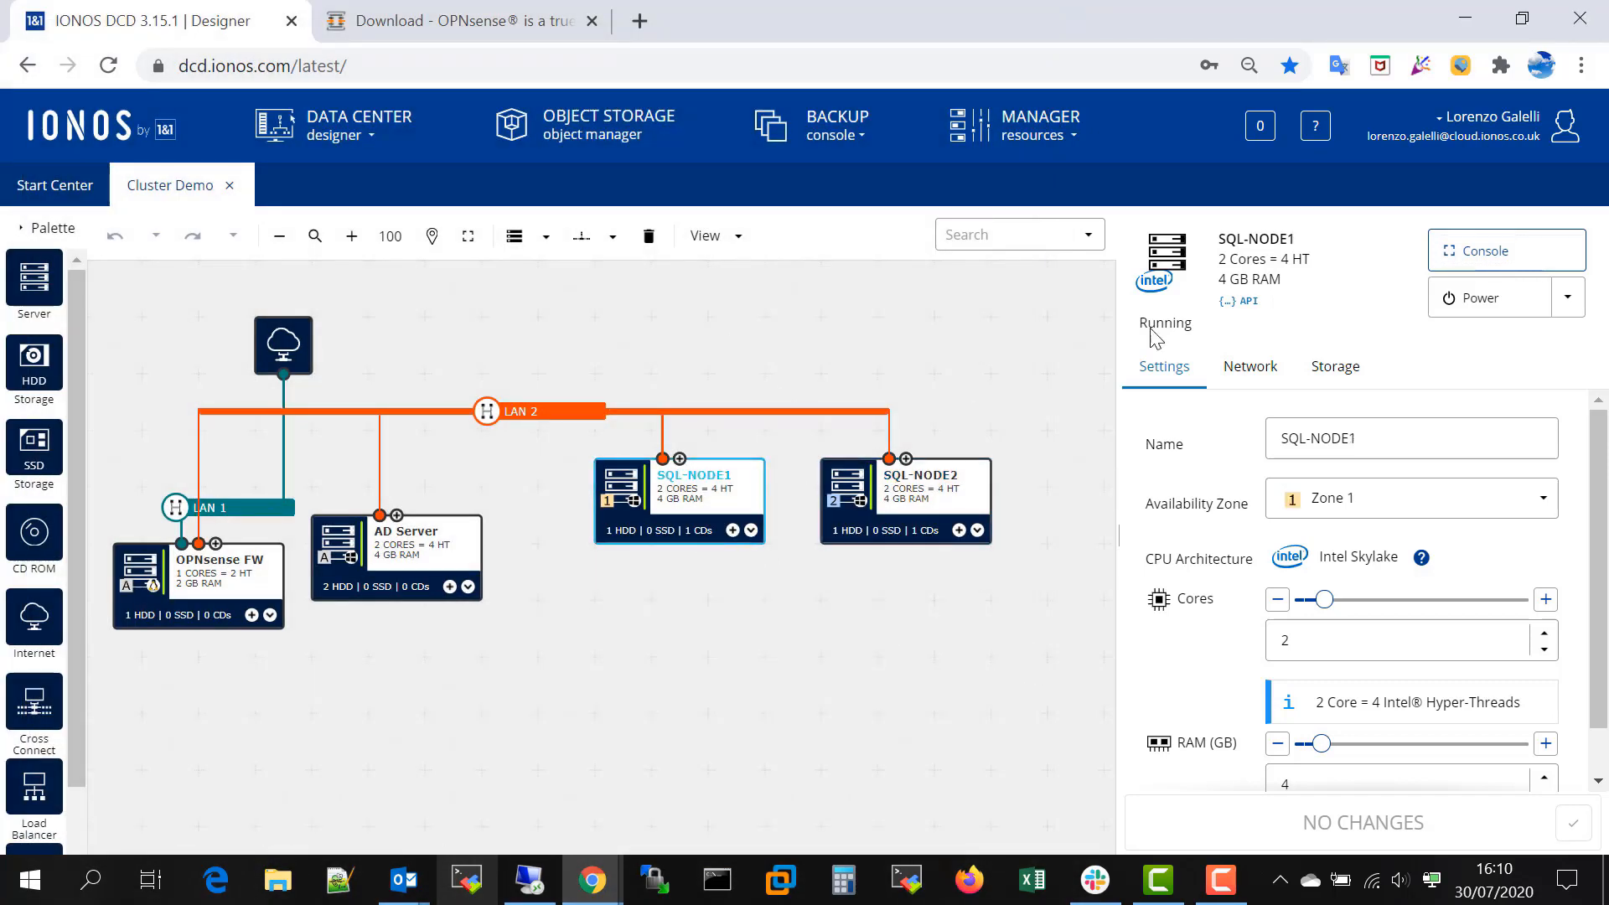
pyautogui.click(1488, 261)
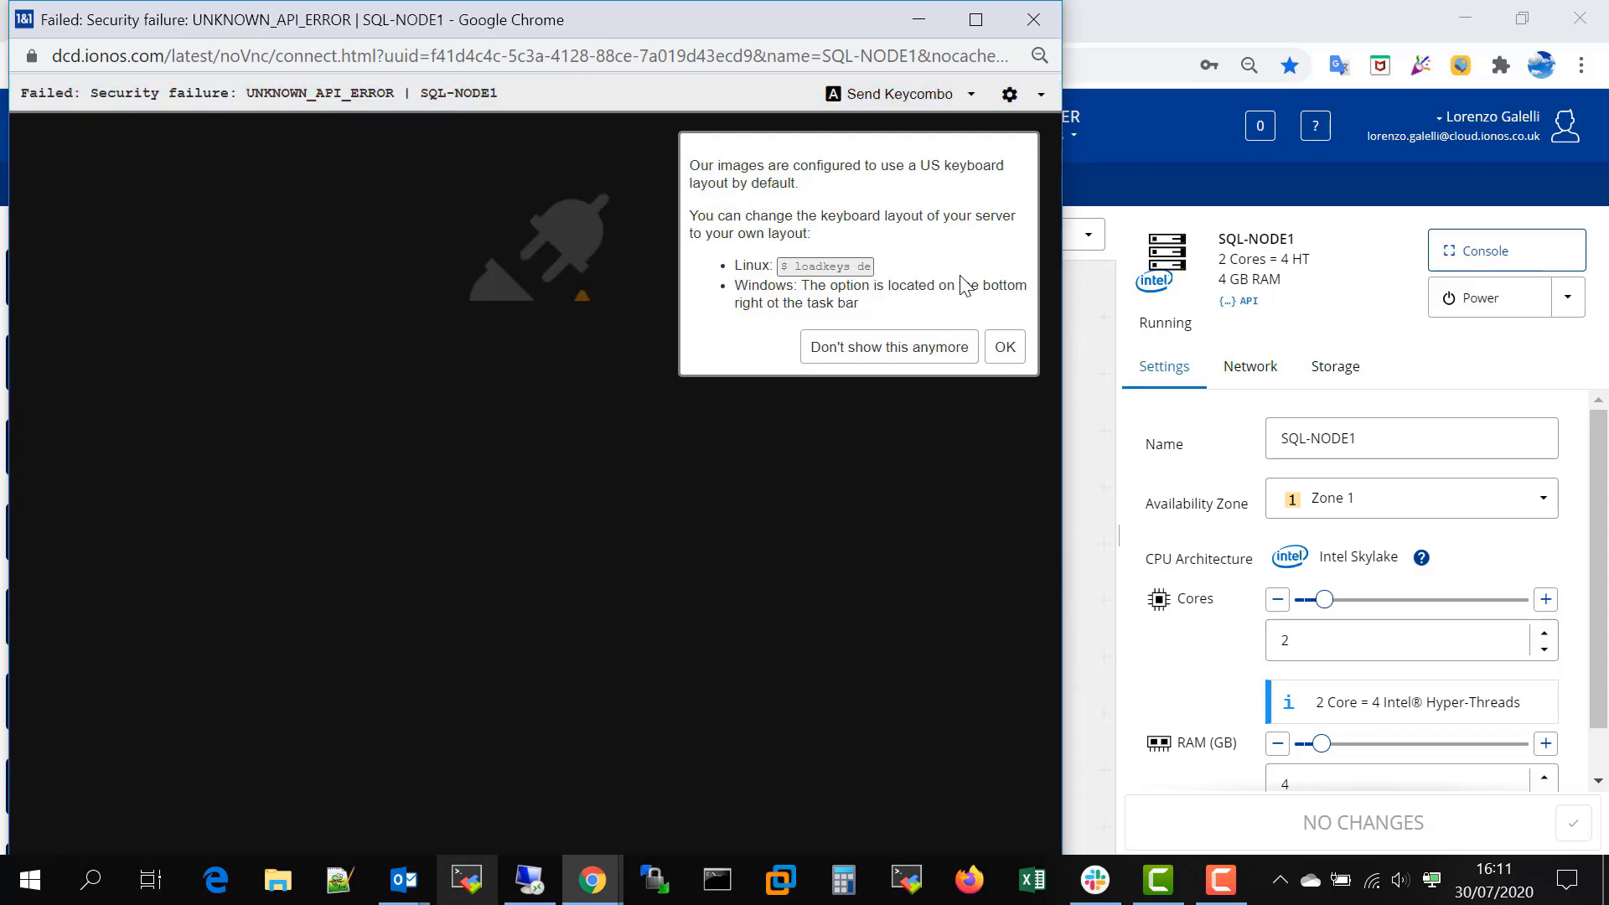
pyautogui.click(1004, 346)
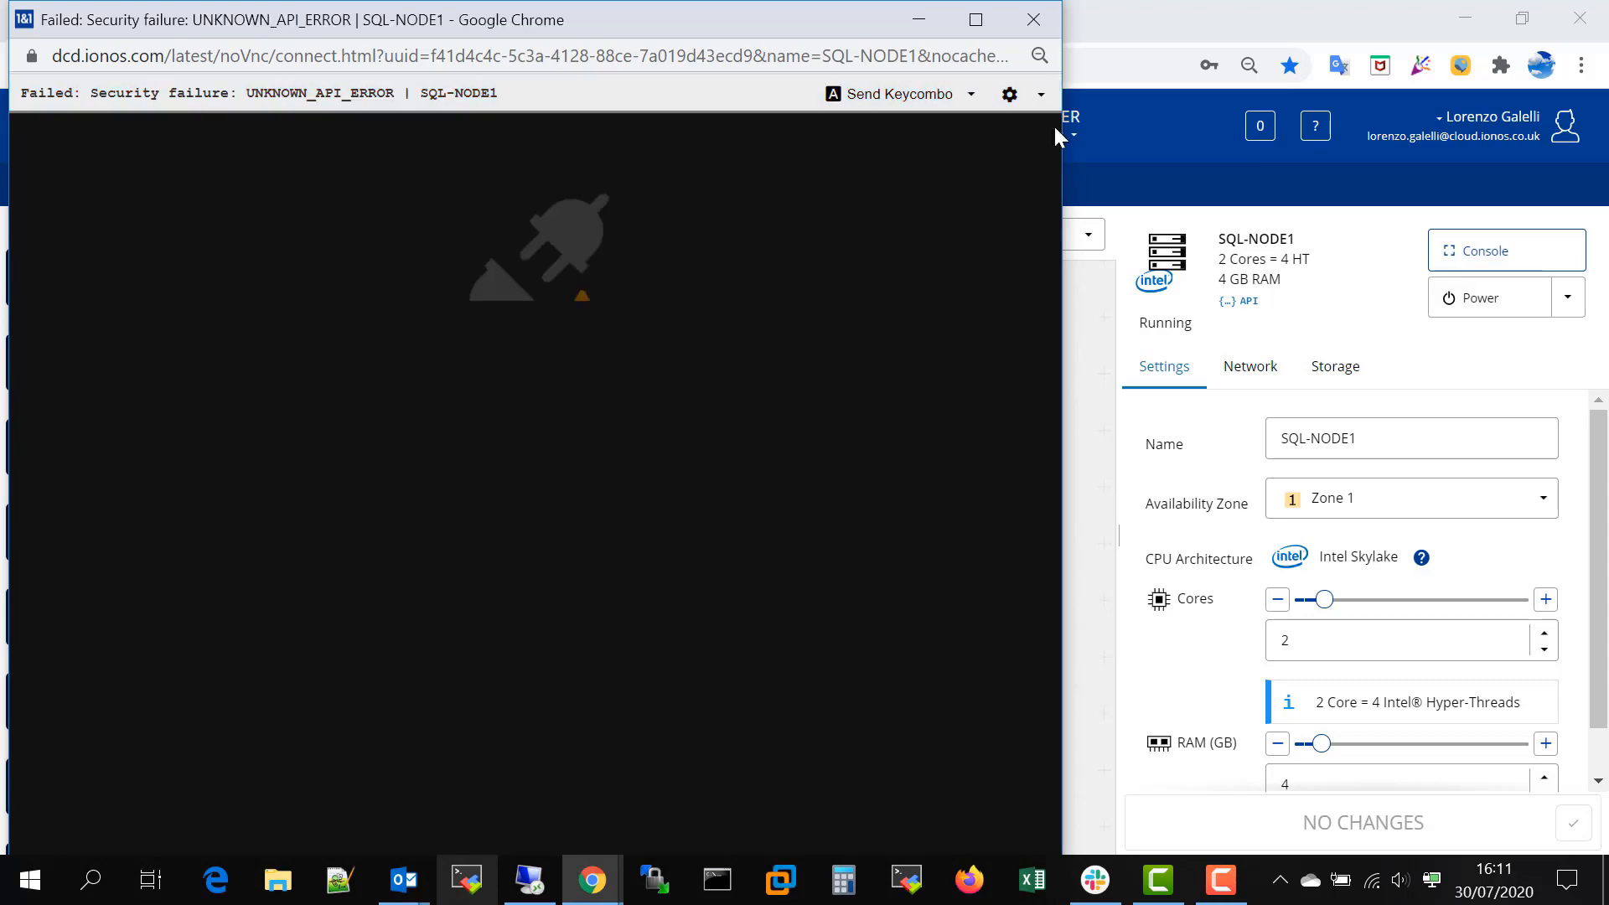
pyautogui.click(1034, 20)
pyautogui.click(680, 183)
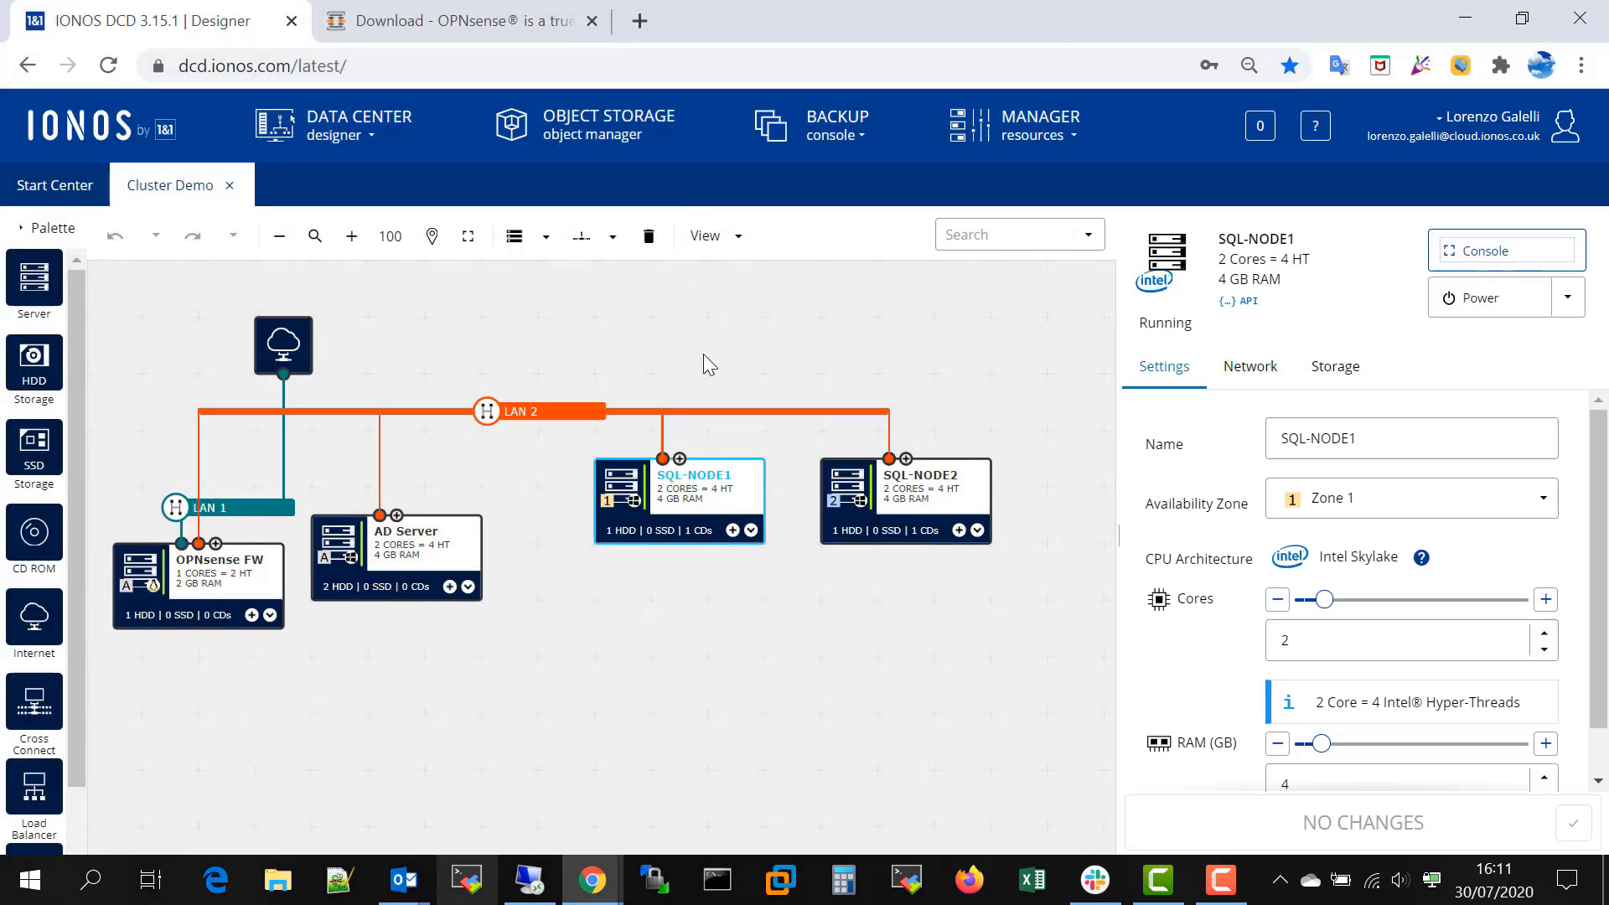
# - Return to SQL-NODE2, make another attempt at its remote console, and close the window
pyautogui.click(904, 486)
pyautogui.click(1475, 251)
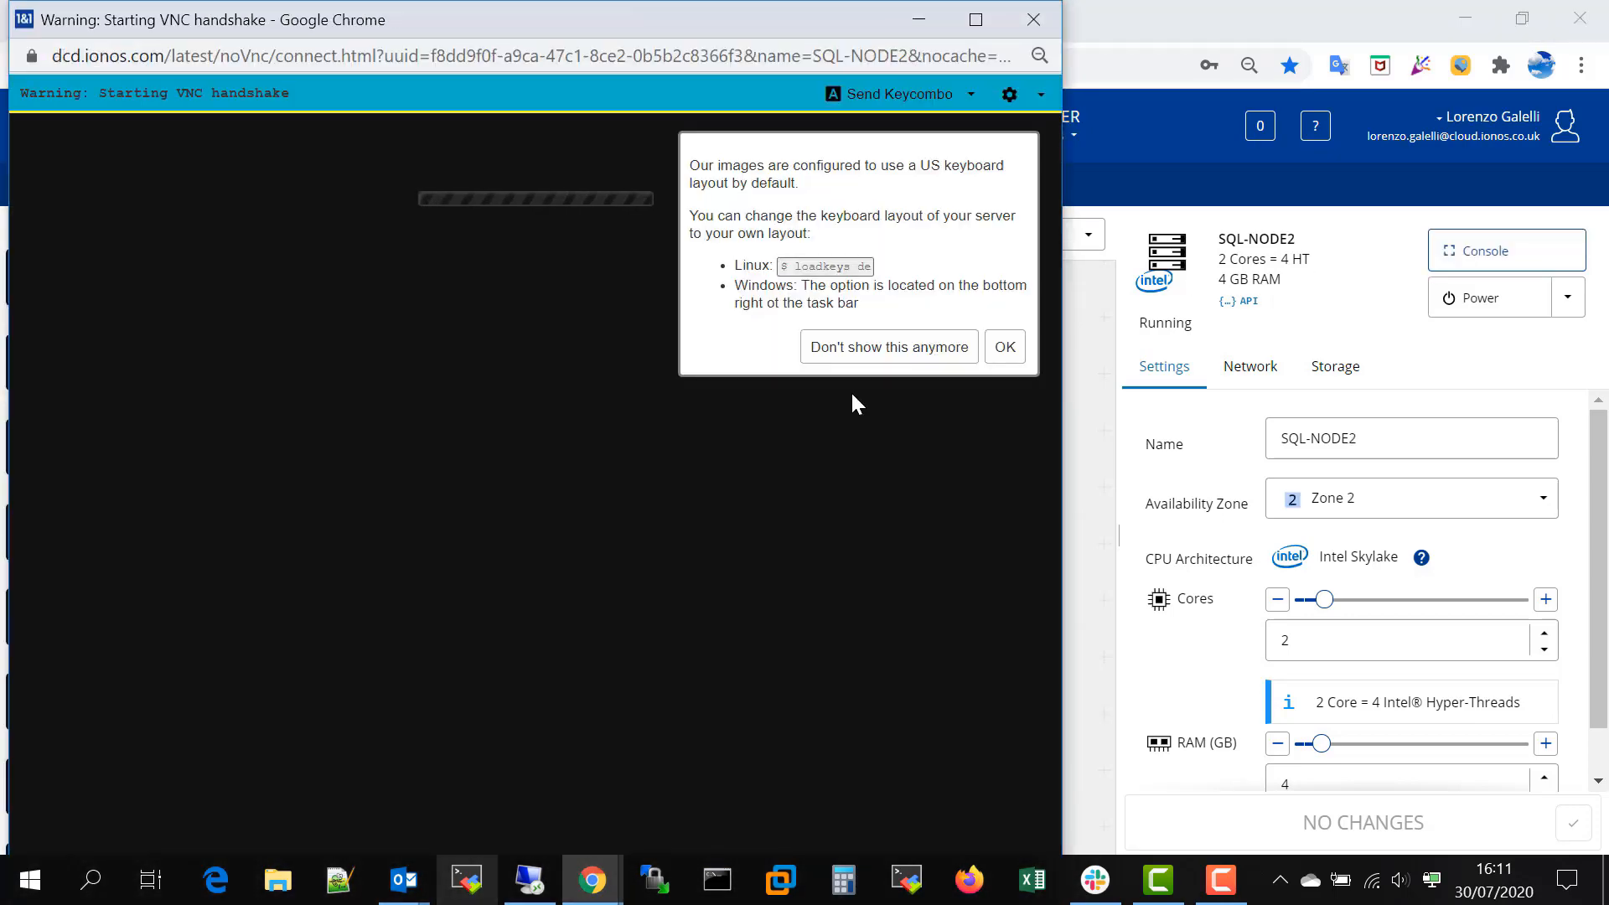
pyautogui.click(1006, 347)
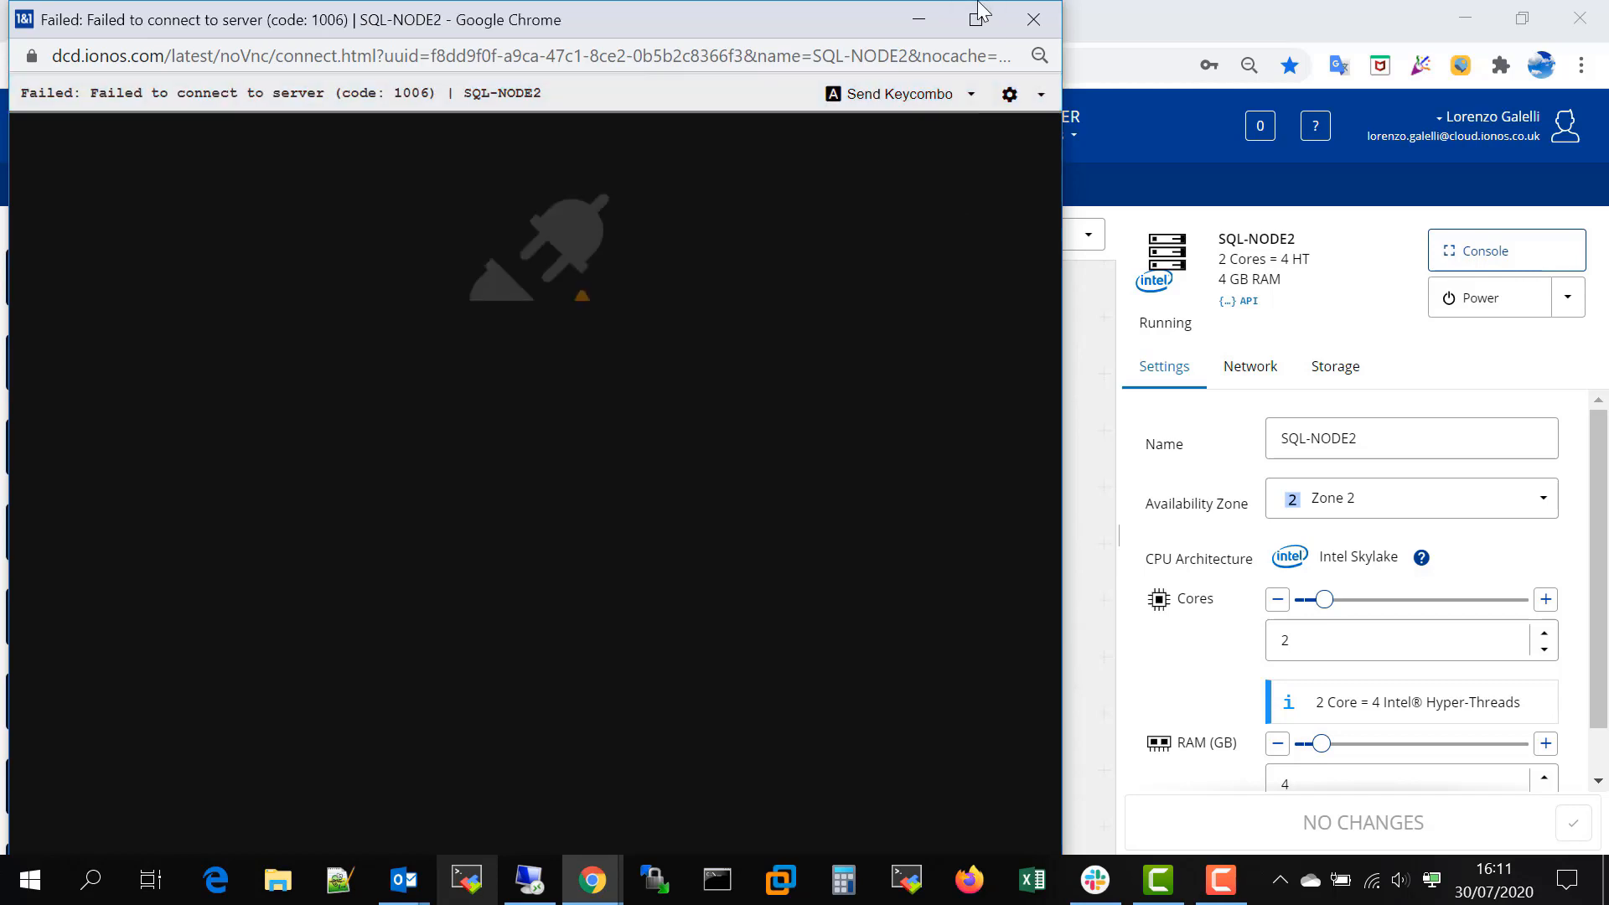
pyautogui.click(1033, 19)
pyautogui.click(681, 190)
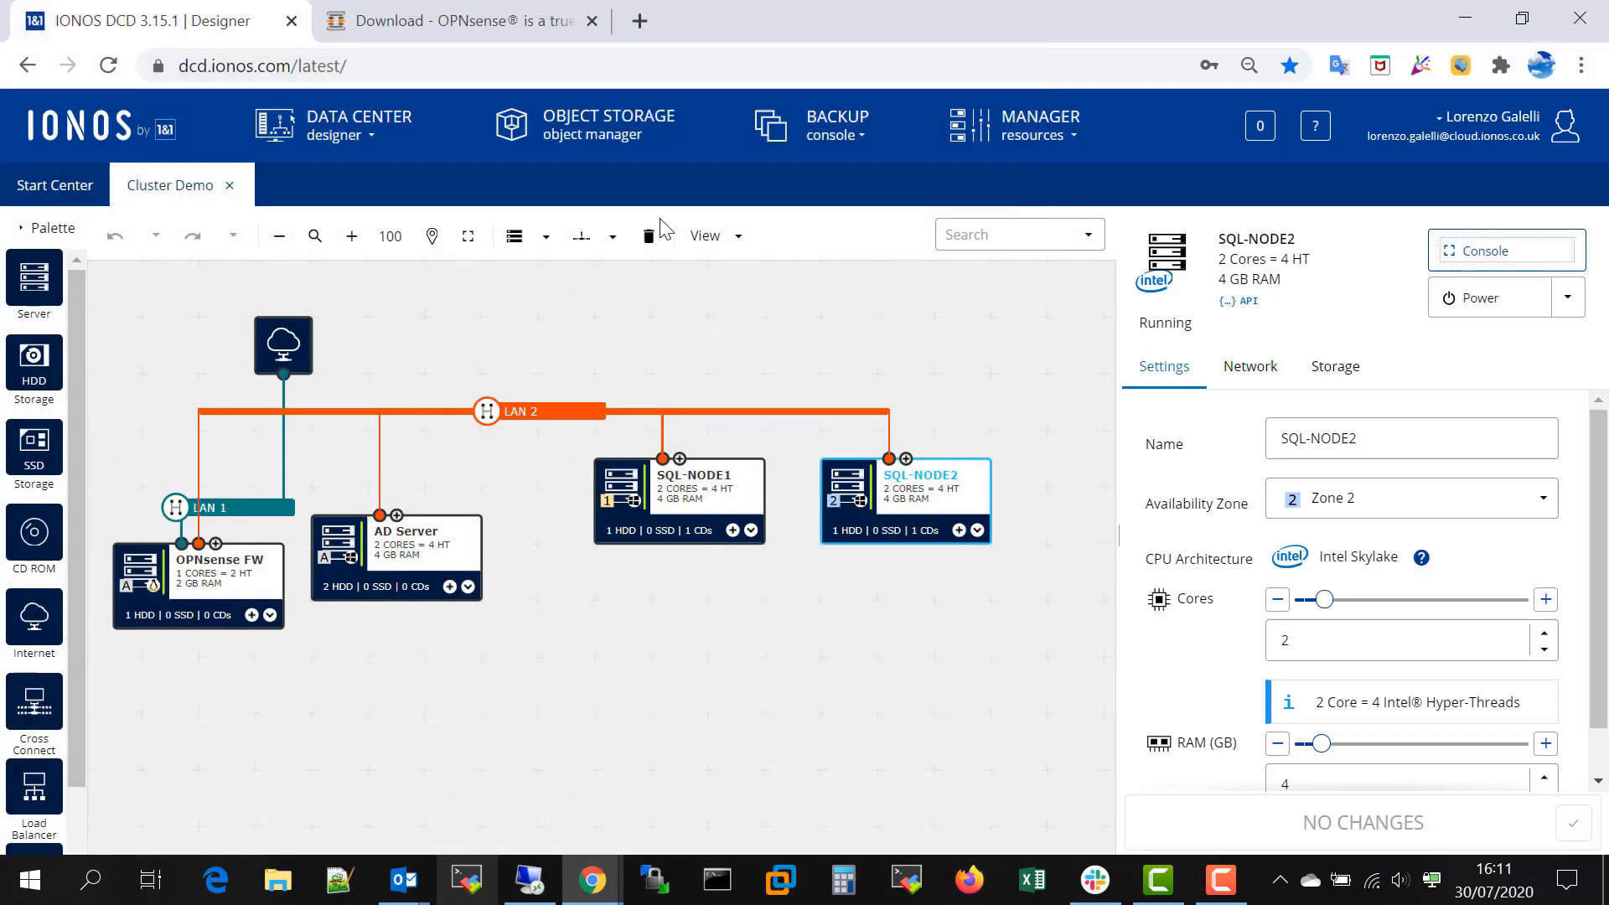
# - Deselect the server and switch to the open Remote Desktop session on the AD server
pyautogui.click(632, 312)
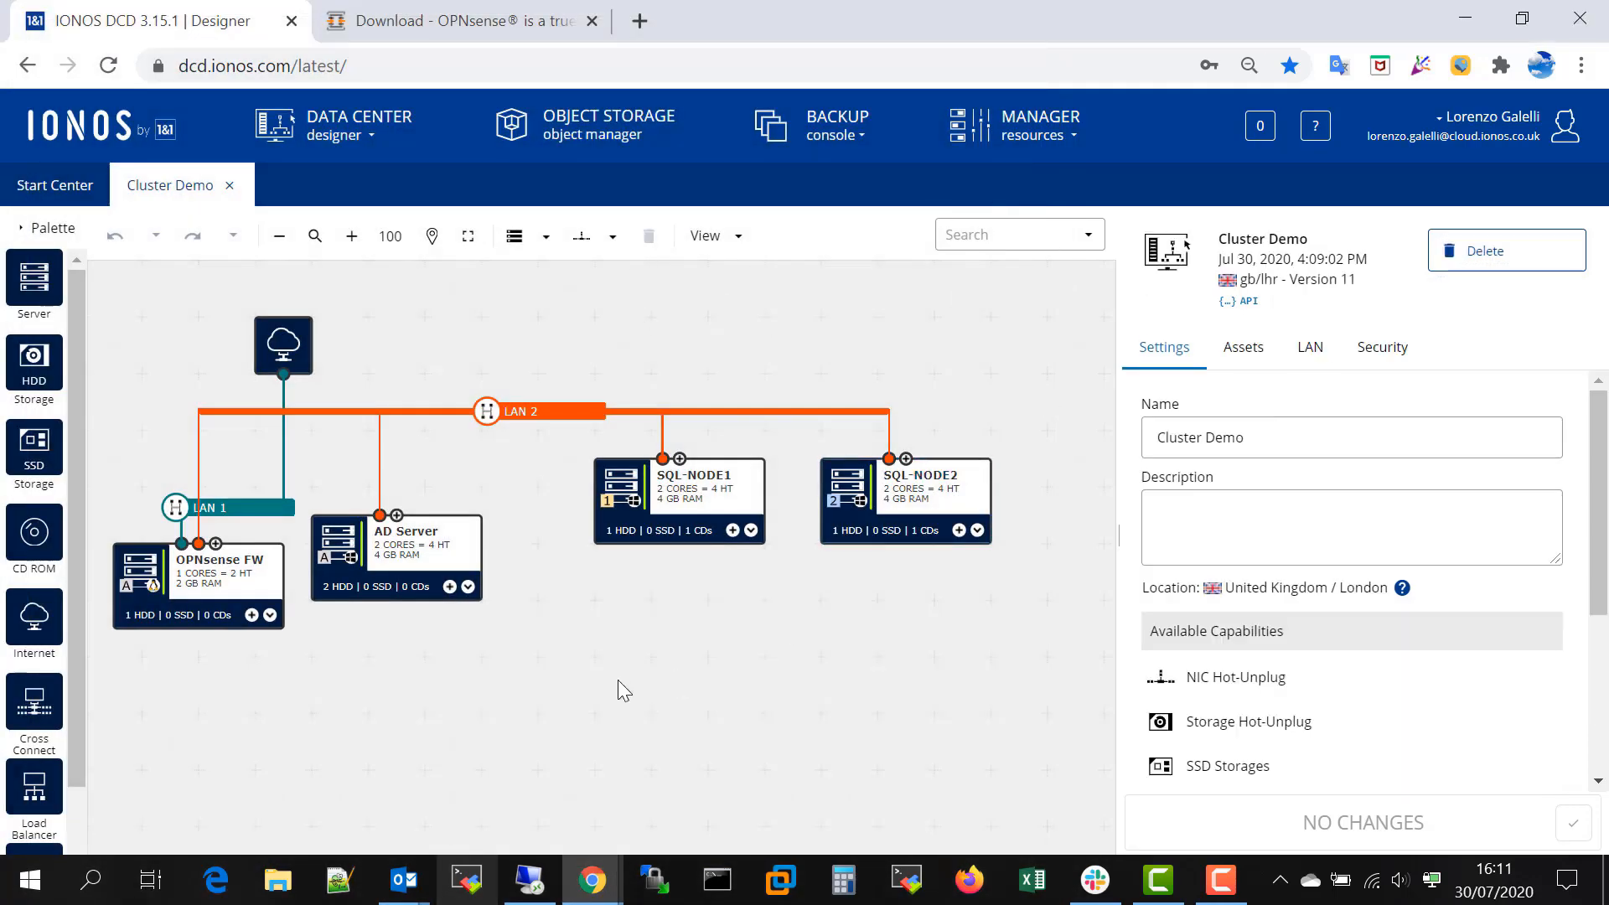
pyautogui.click(529, 880)
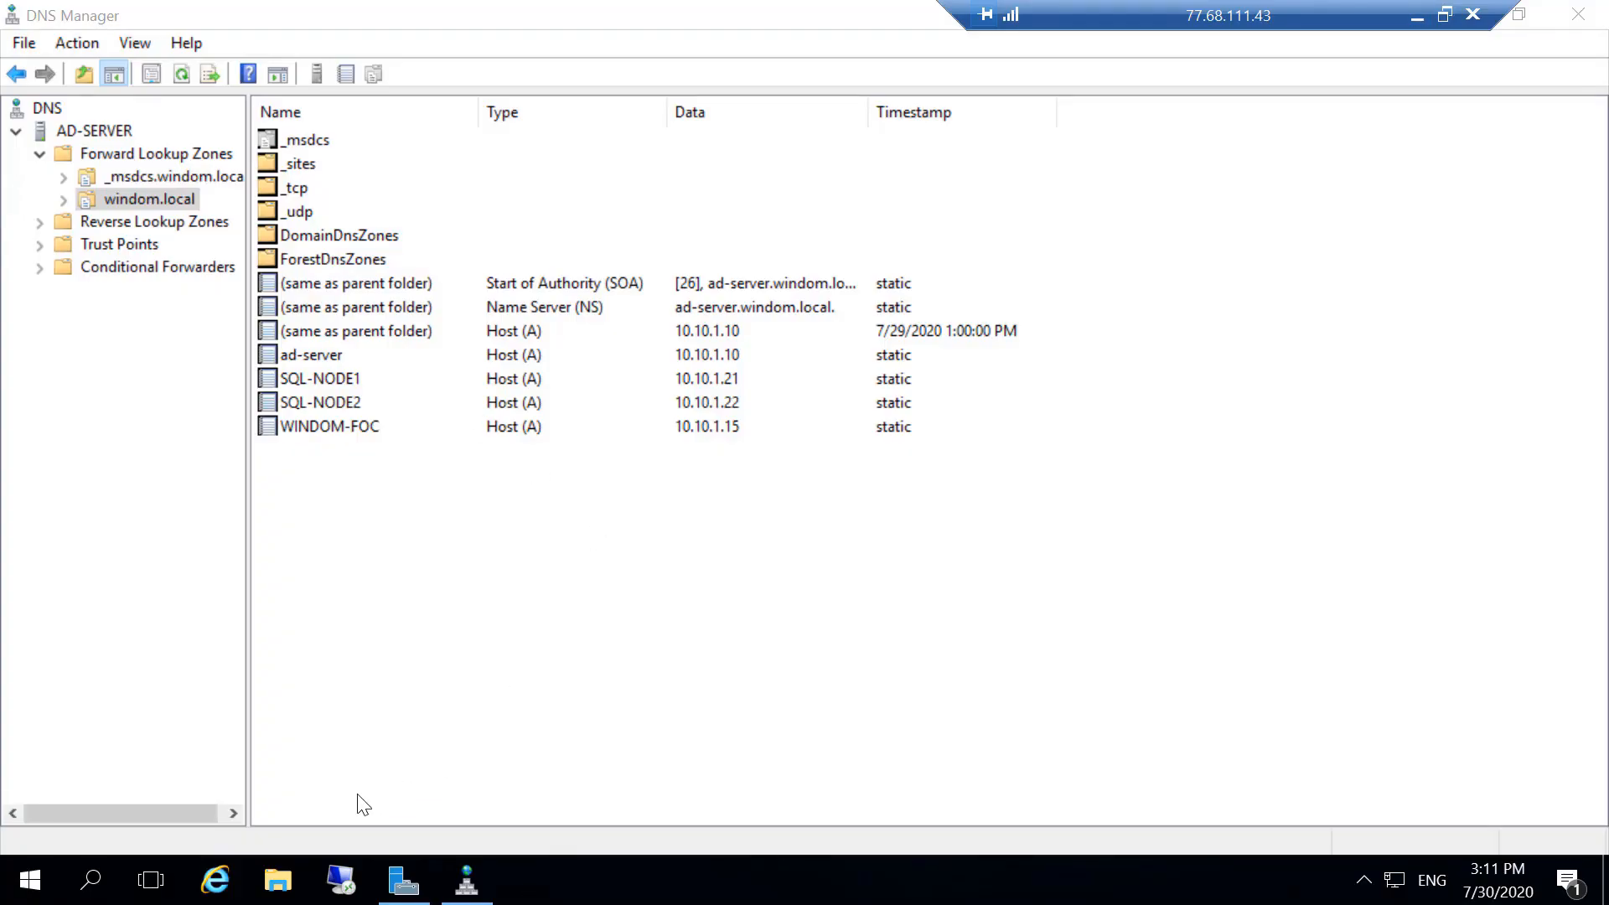
# - Connect to SQL-NODE2 at 10.10.1.22 over Remote Desktop, entering the domain administrator's account password and accepting the connection
pyautogui.rightClick(336, 885)
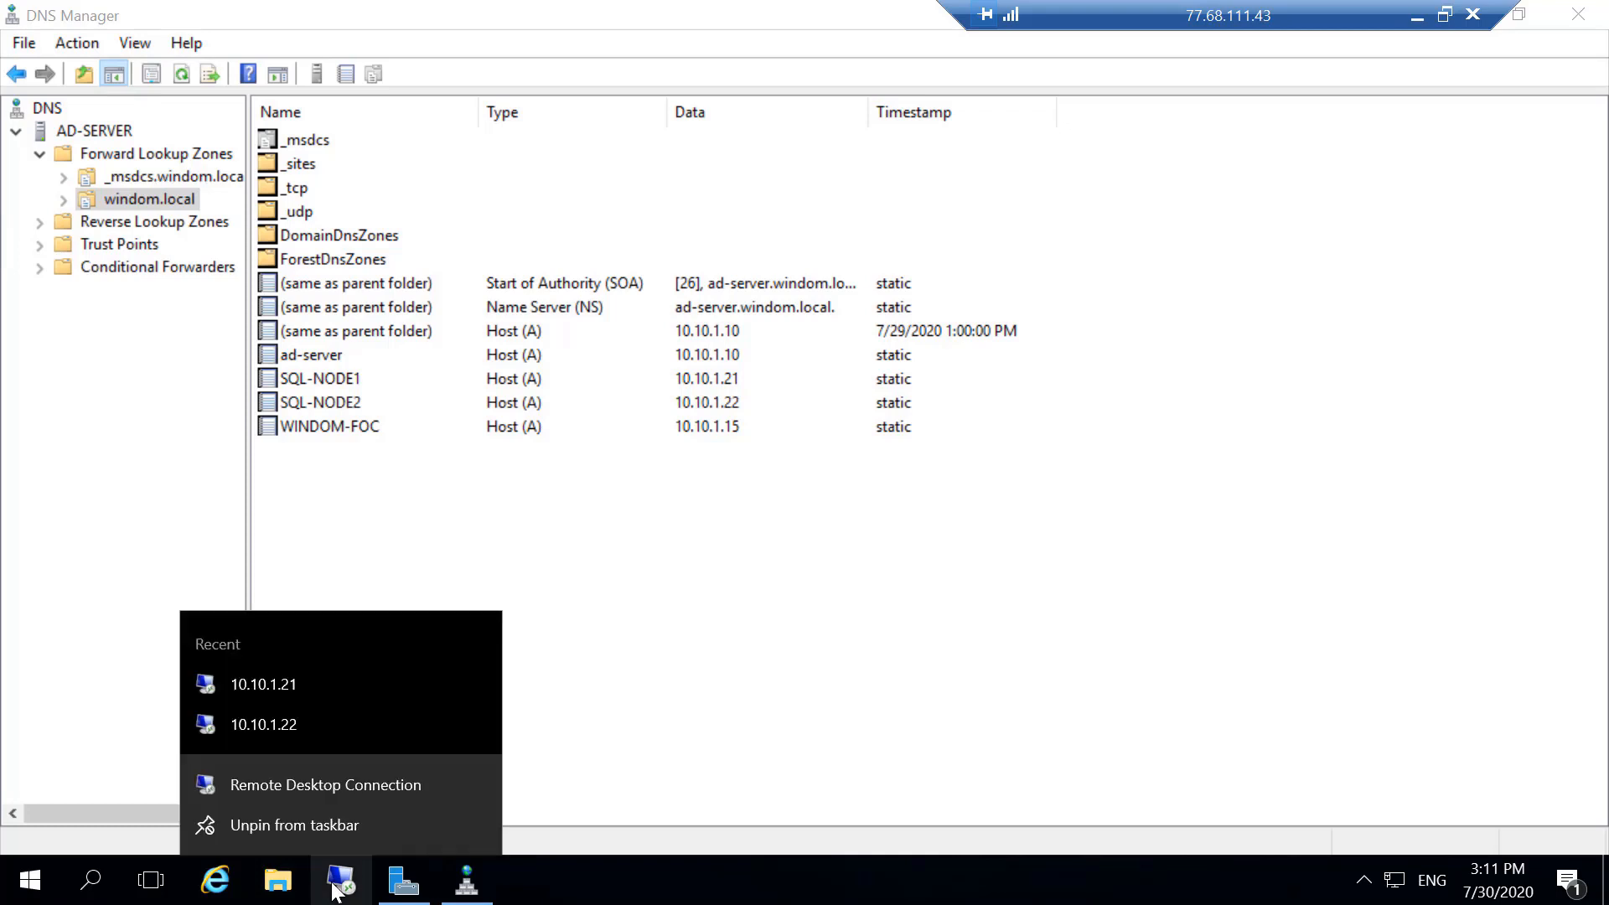
pyautogui.click(289, 721)
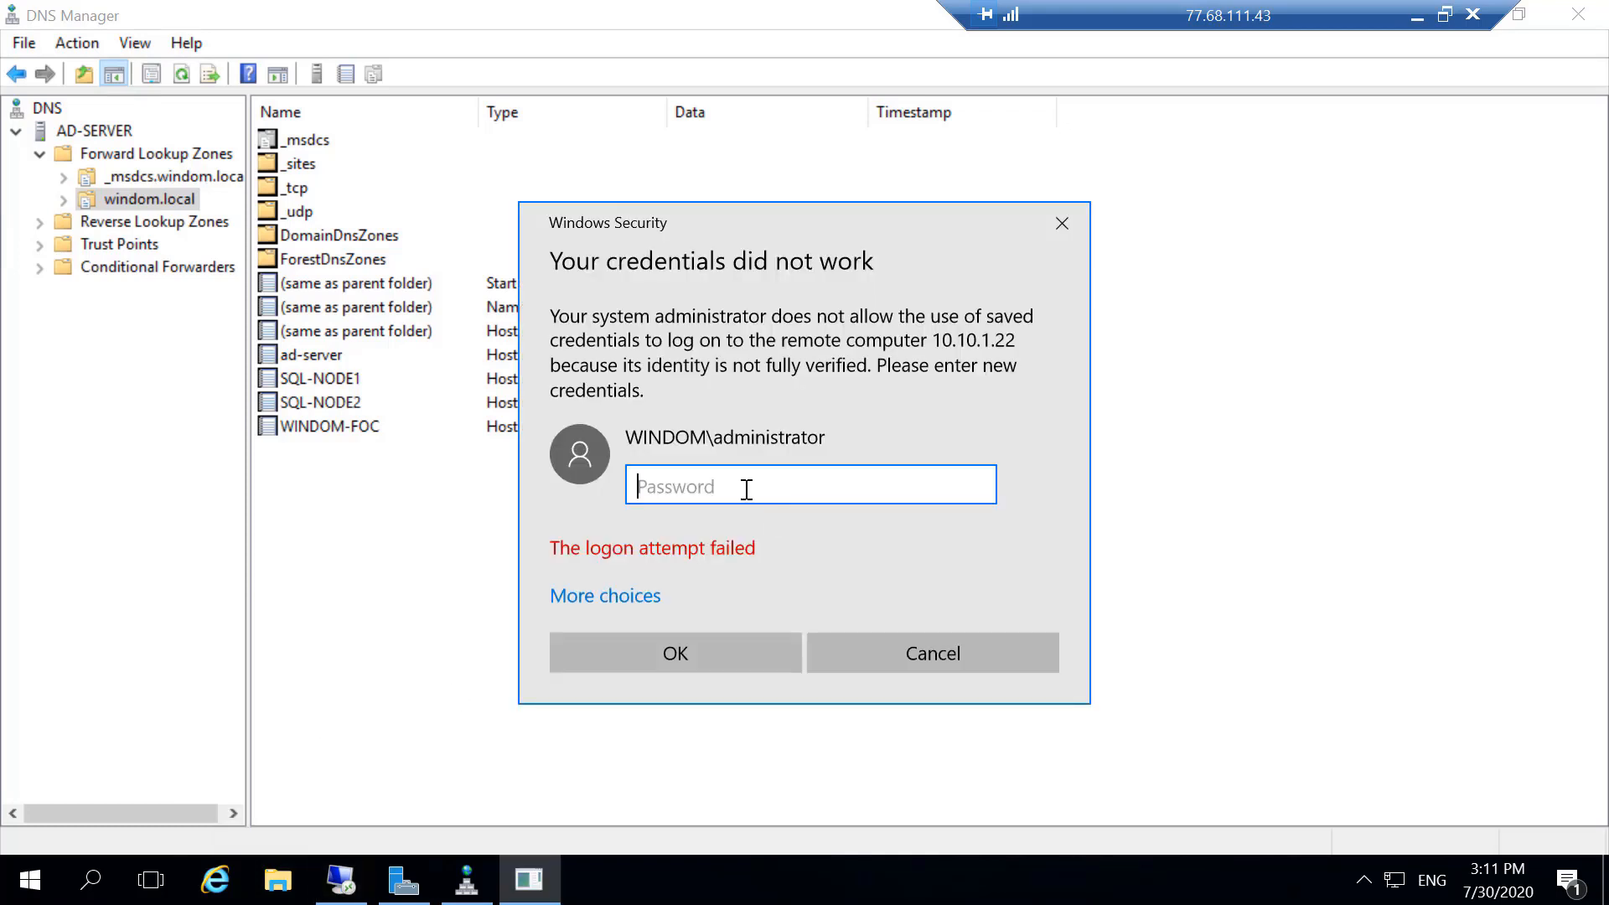
pyautogui.write('••••••••••')
pyautogui.press('Return')
pyautogui.click(876, 646)
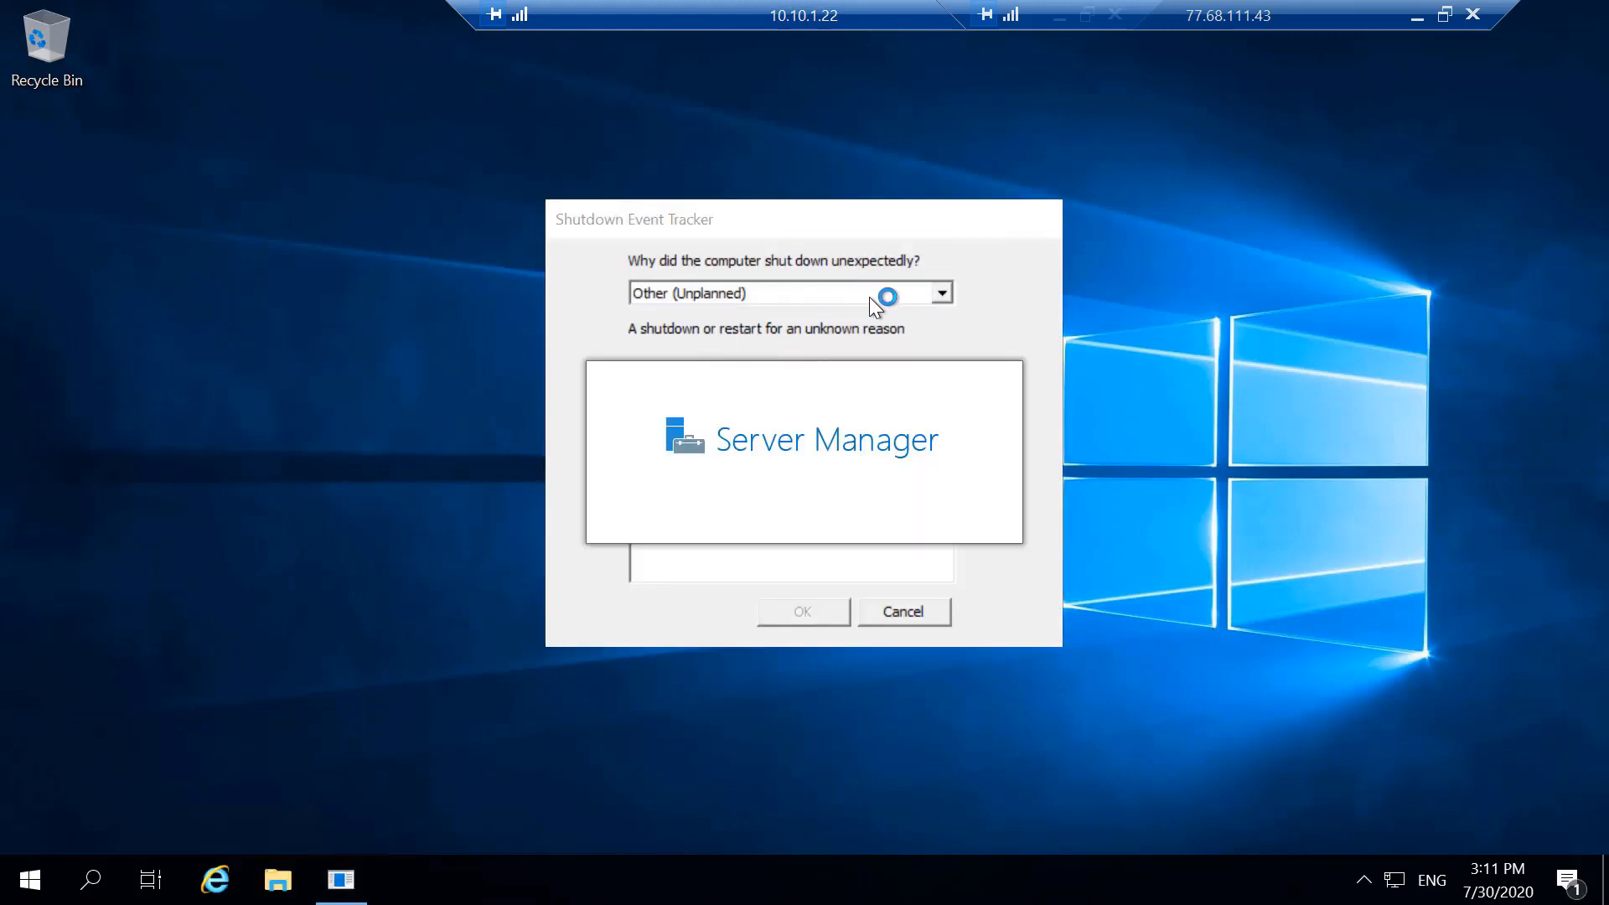
# - Record "Other Failure: System Unresponsive" as the unexpected shutdown reason on SQL-NODE2 and close Server Manager
pyautogui.click(874, 300)
pyautogui.click(864, 331)
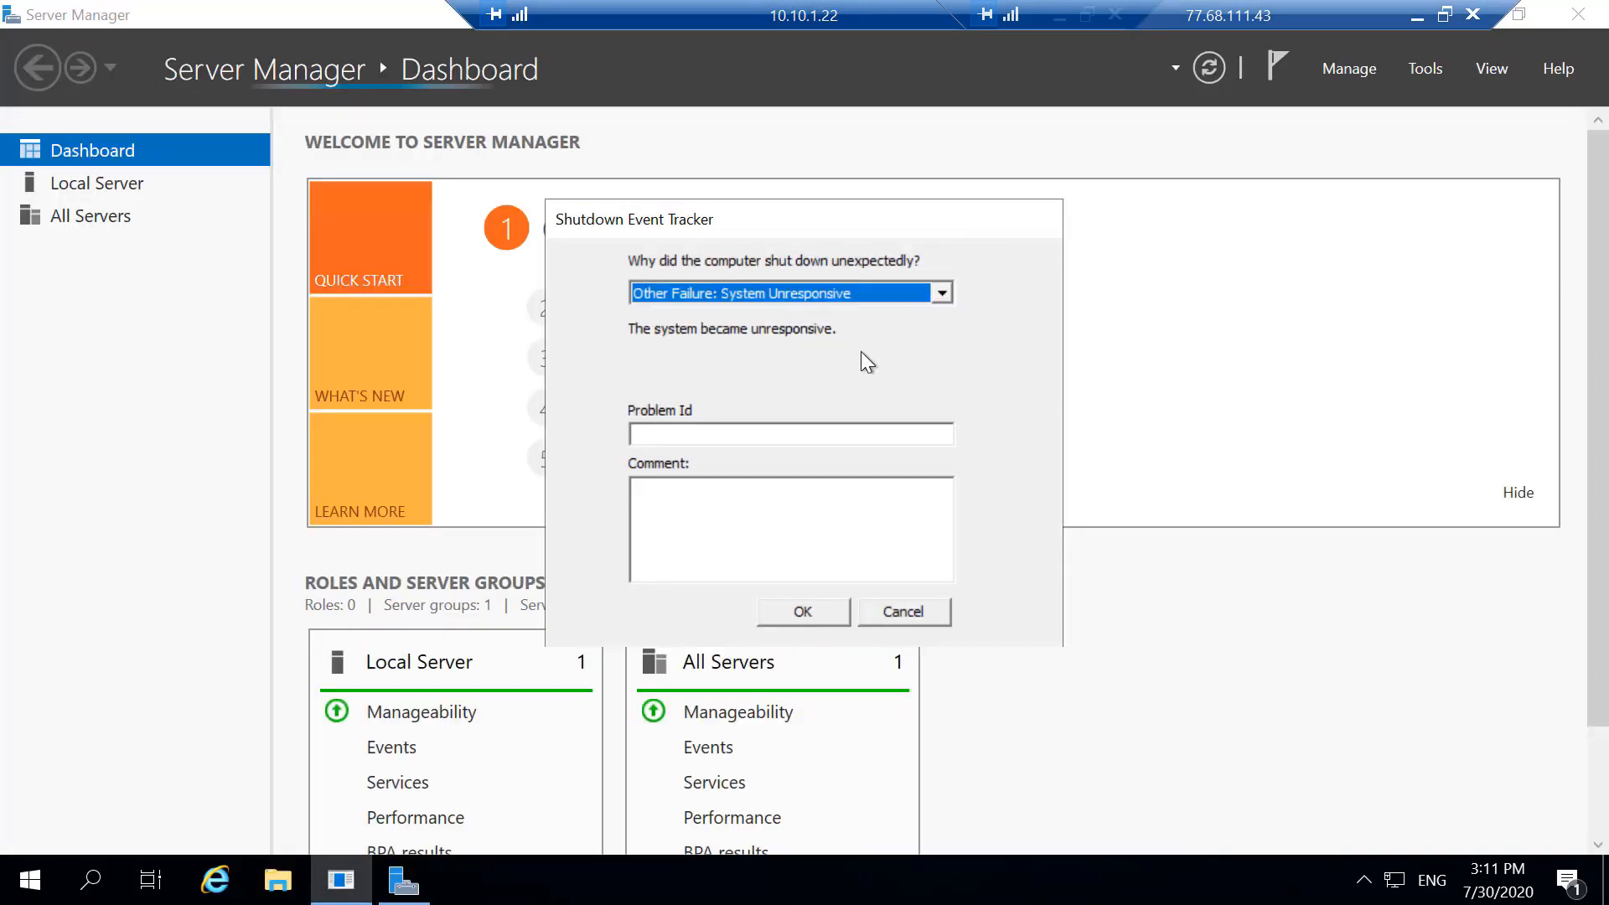
pyautogui.click(827, 606)
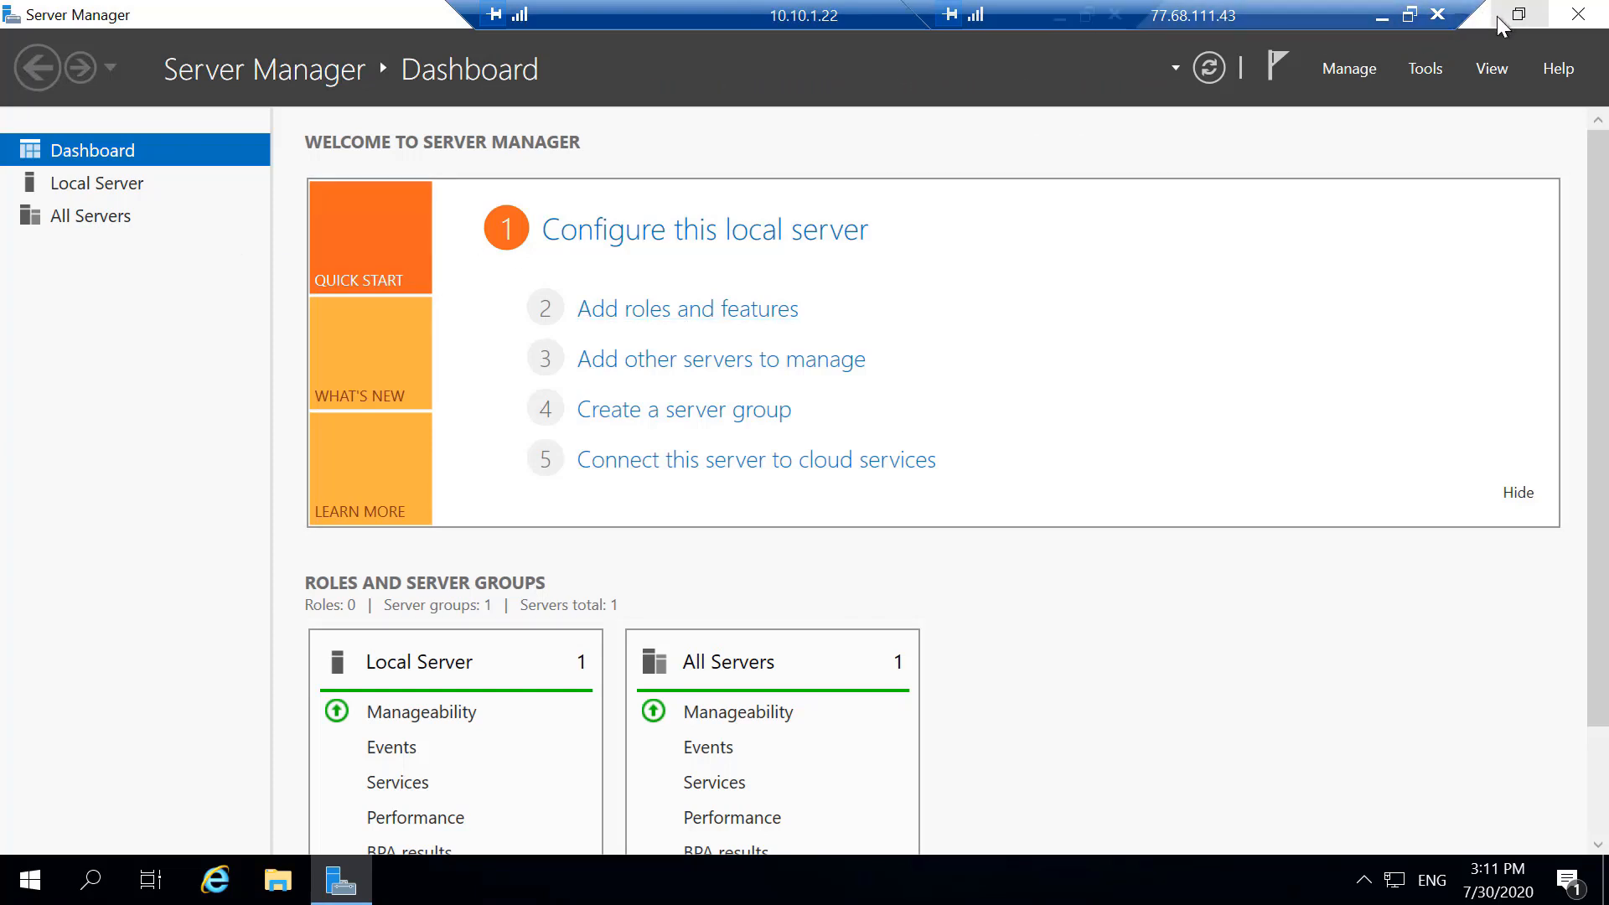
pyautogui.click(1479, 15)
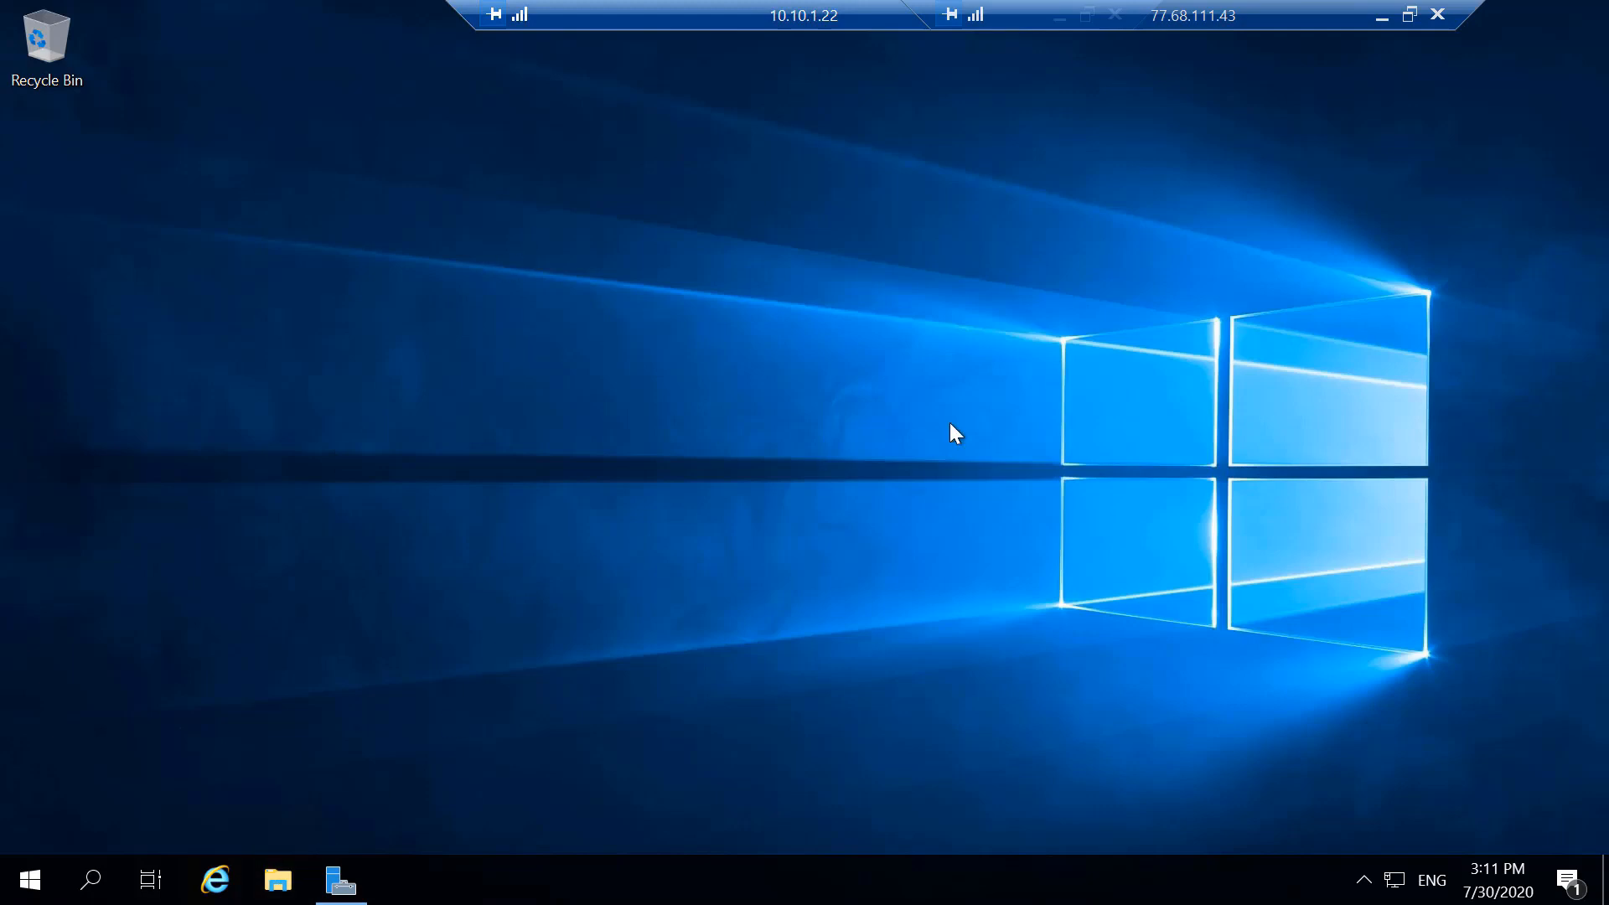
# - Check SQL-NODE2's drives for the SQL Server setup disc and return to the AD server session
pyautogui.press('super+e')
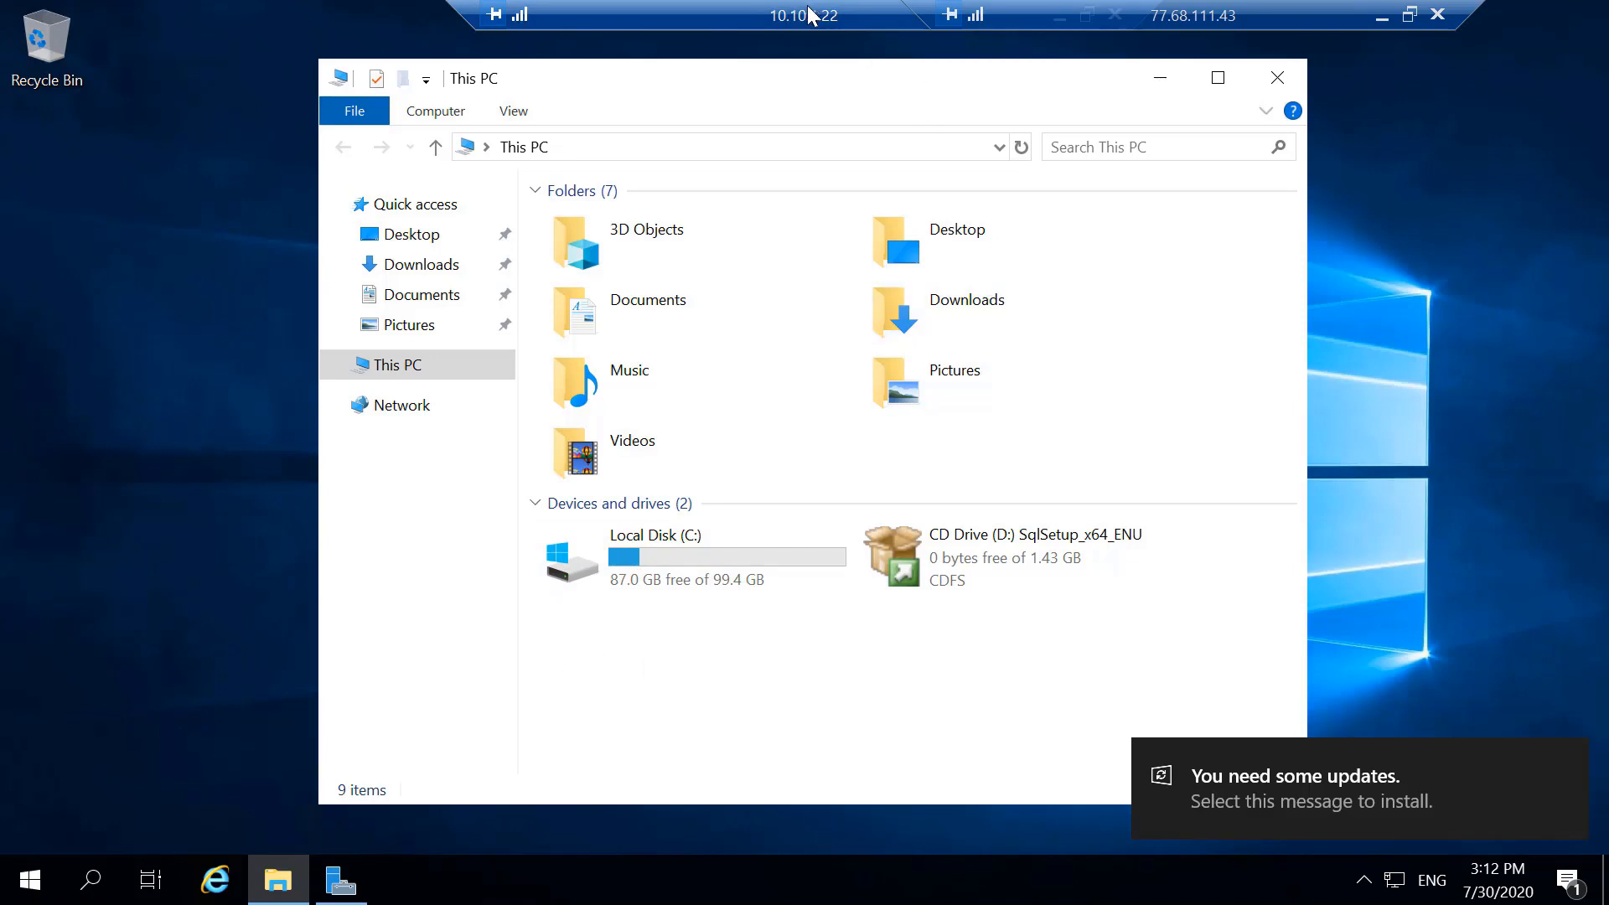
pyautogui.click(869, 18)
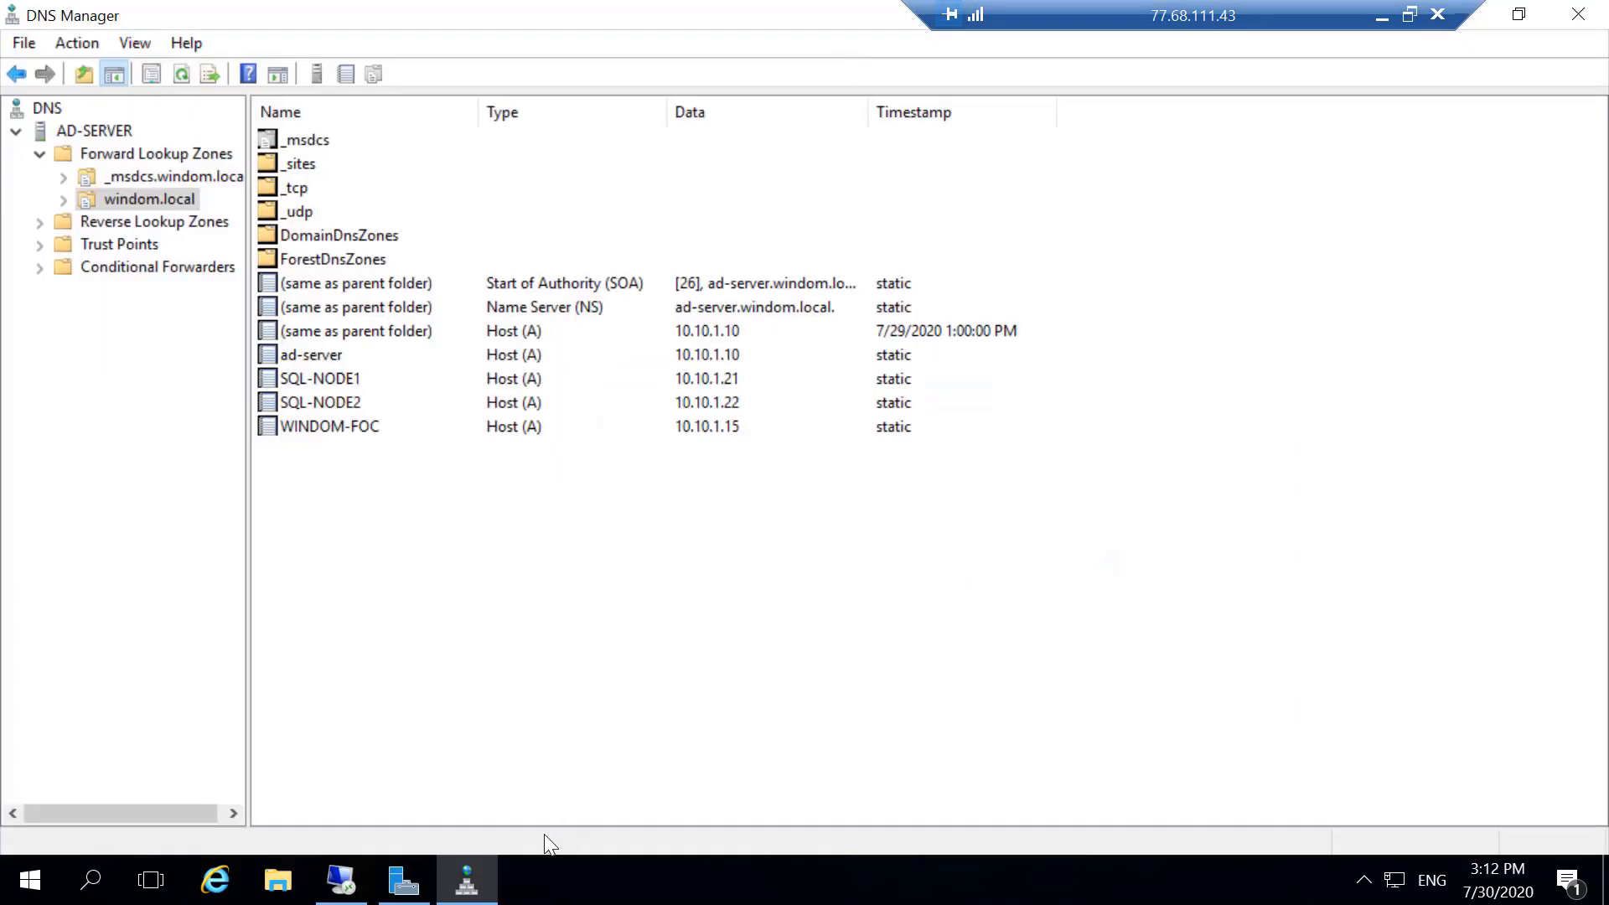
pyautogui.click(345, 878)
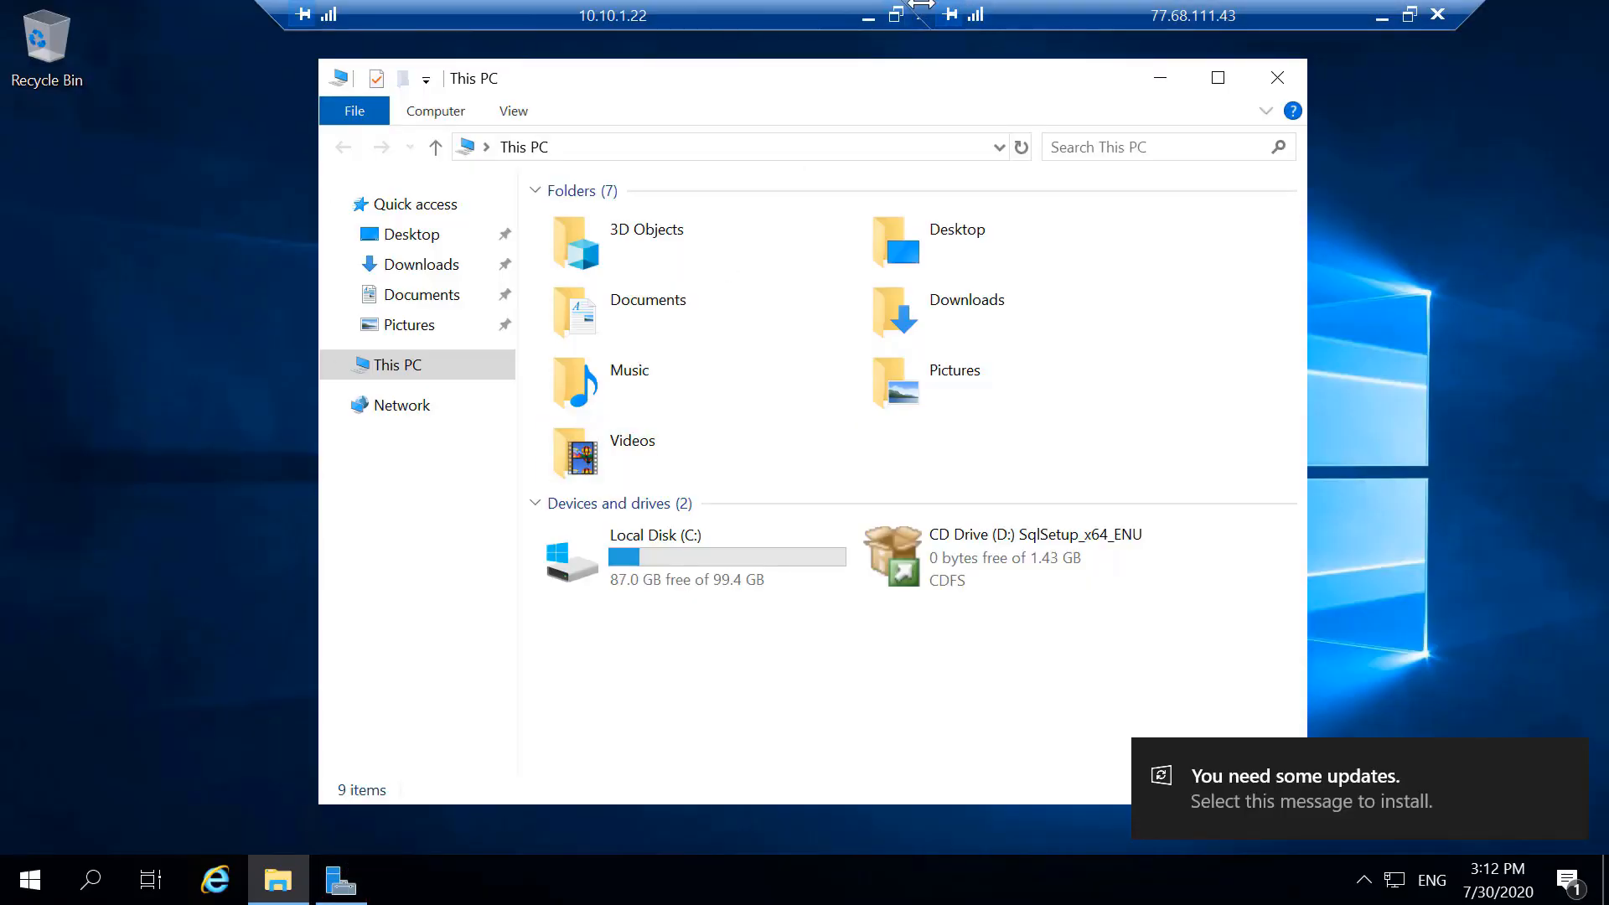
pyautogui.click(870, 17)
# - Connect to SQL-NODE1 at 10.10.1.21 over Remote Desktop, entering the domain administrator's account password and accepting the connection
pyautogui.rightClick(341, 880)
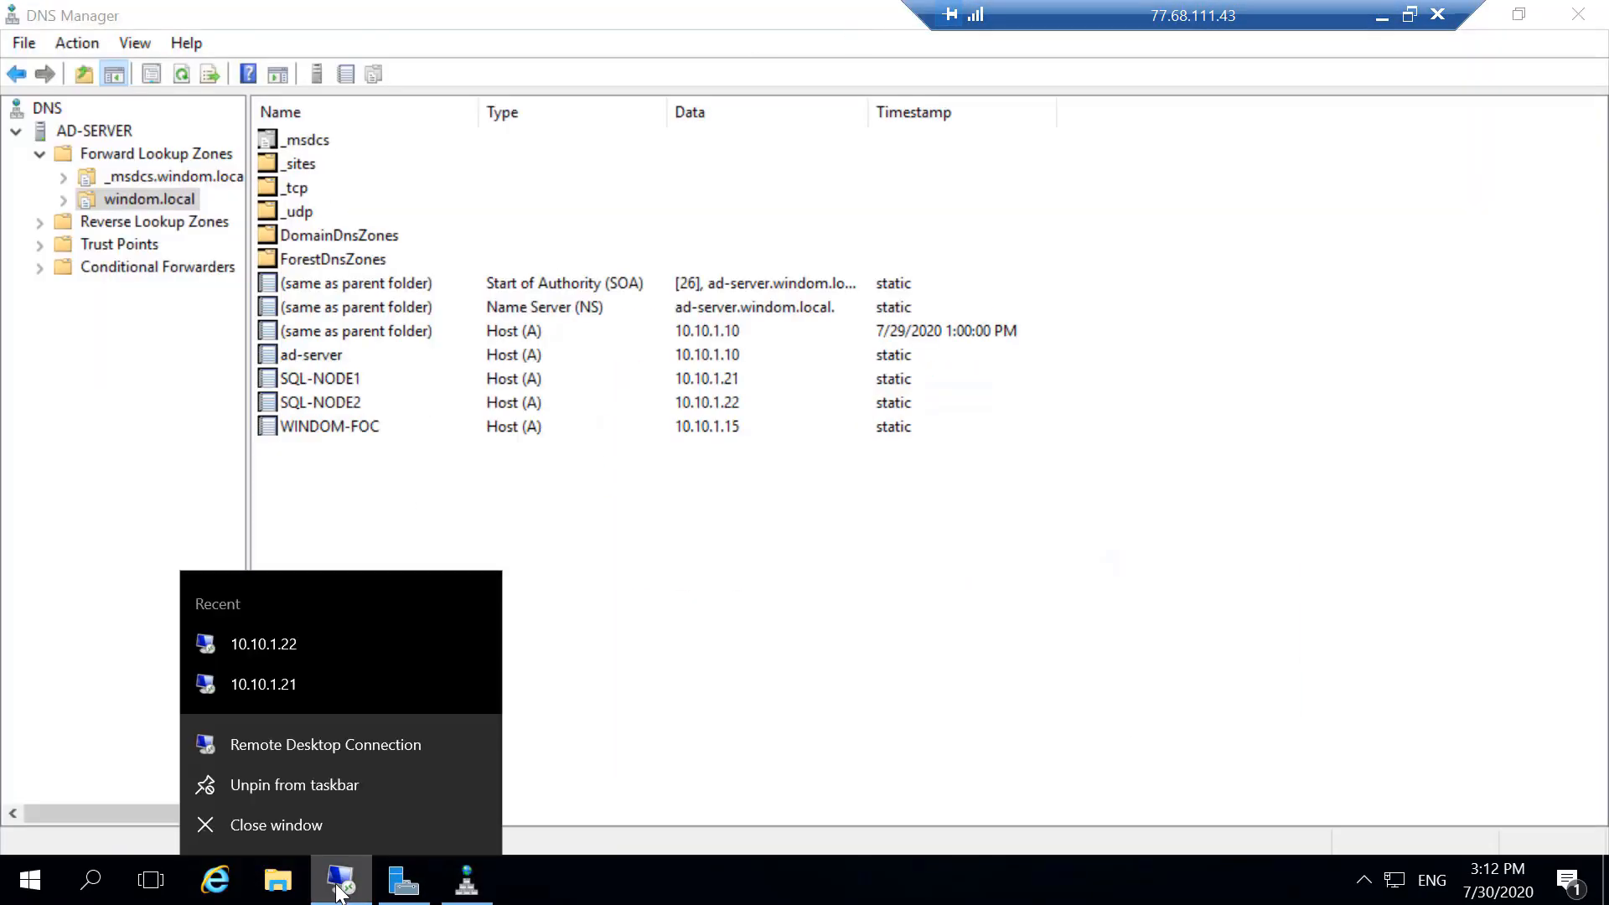
pyautogui.click(300, 686)
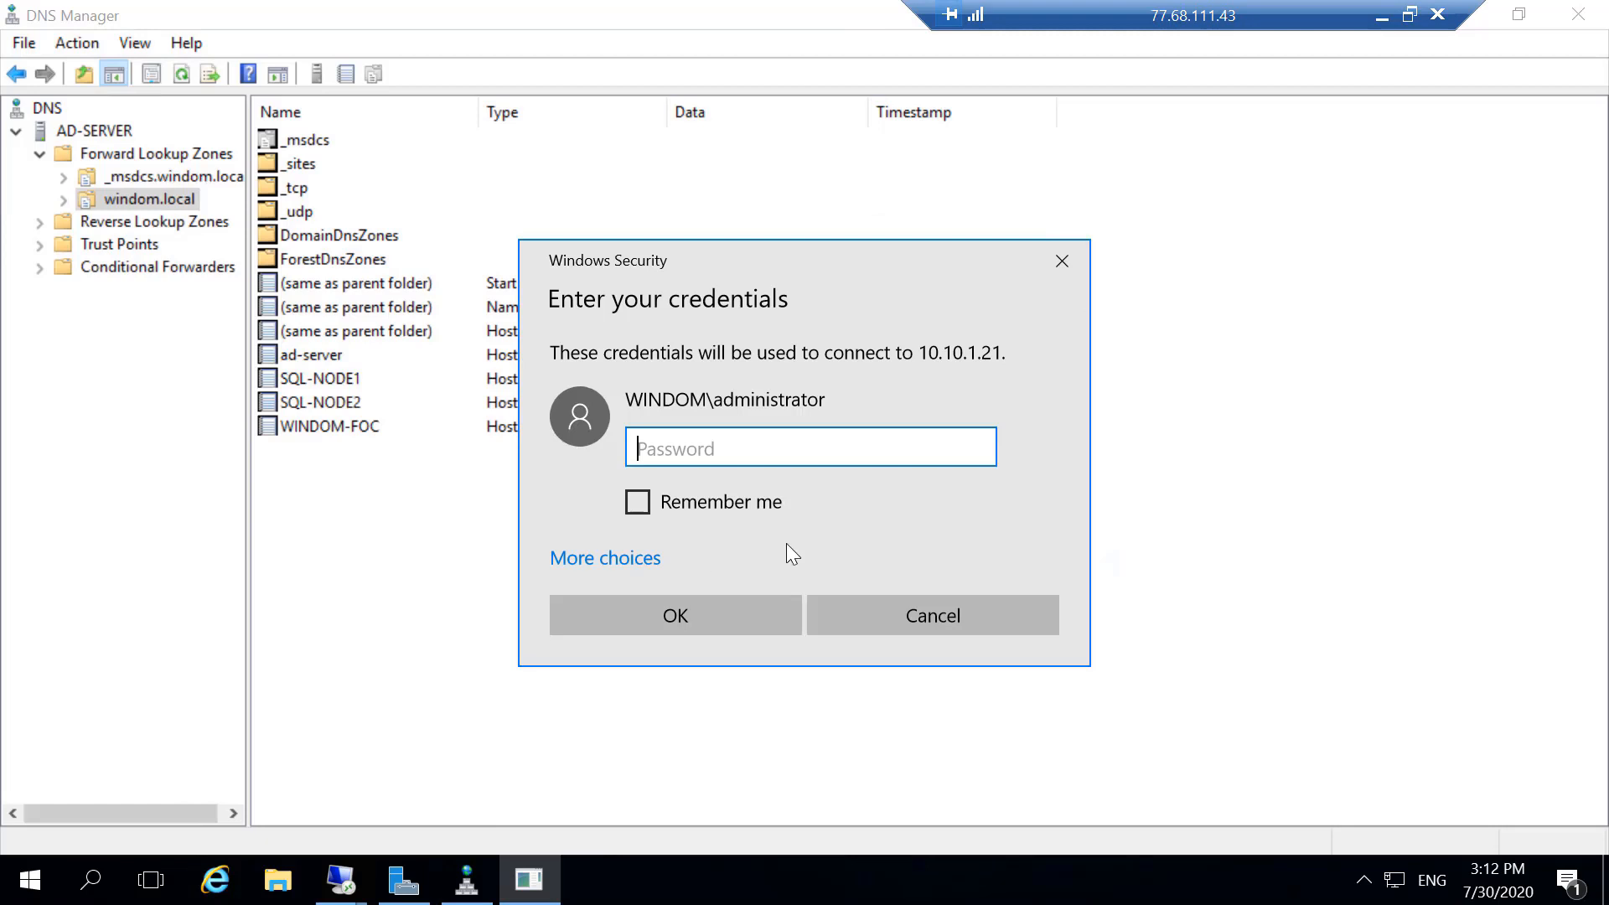
pyautogui.write('••••••••')
pyautogui.press('Return')
pyautogui.click(884, 648)
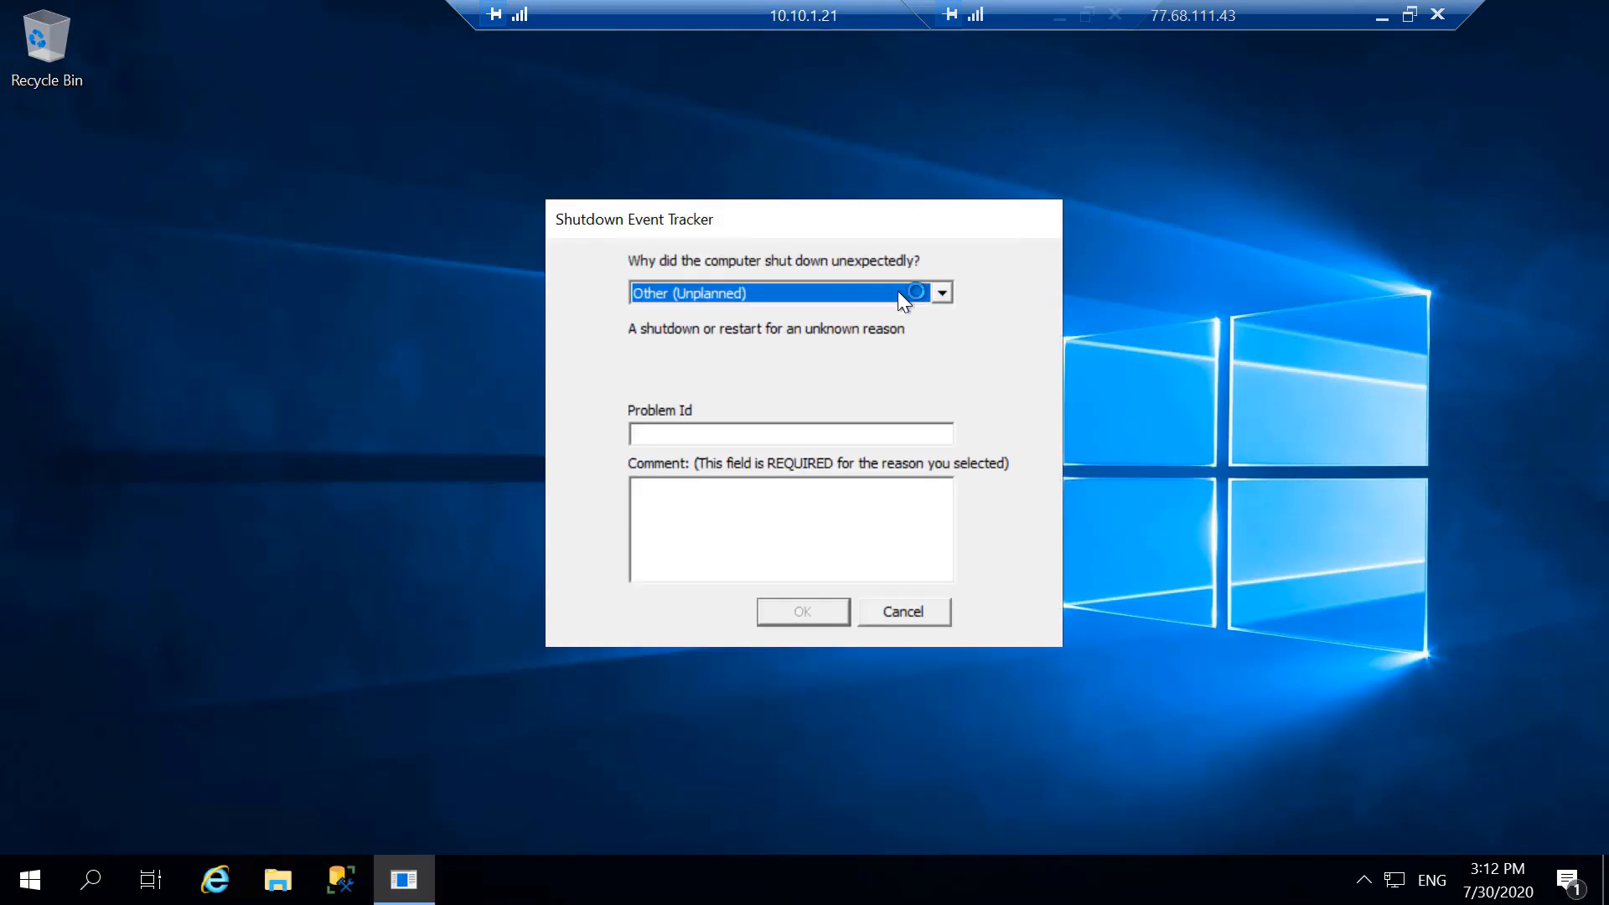
# - Choose a reason for the unexpected shutdown on SQL-NODE1 and submit the Shutdown Event Tracker
pyautogui.click(898, 295)
pyautogui.click(894, 325)
pyautogui.click(811, 620)
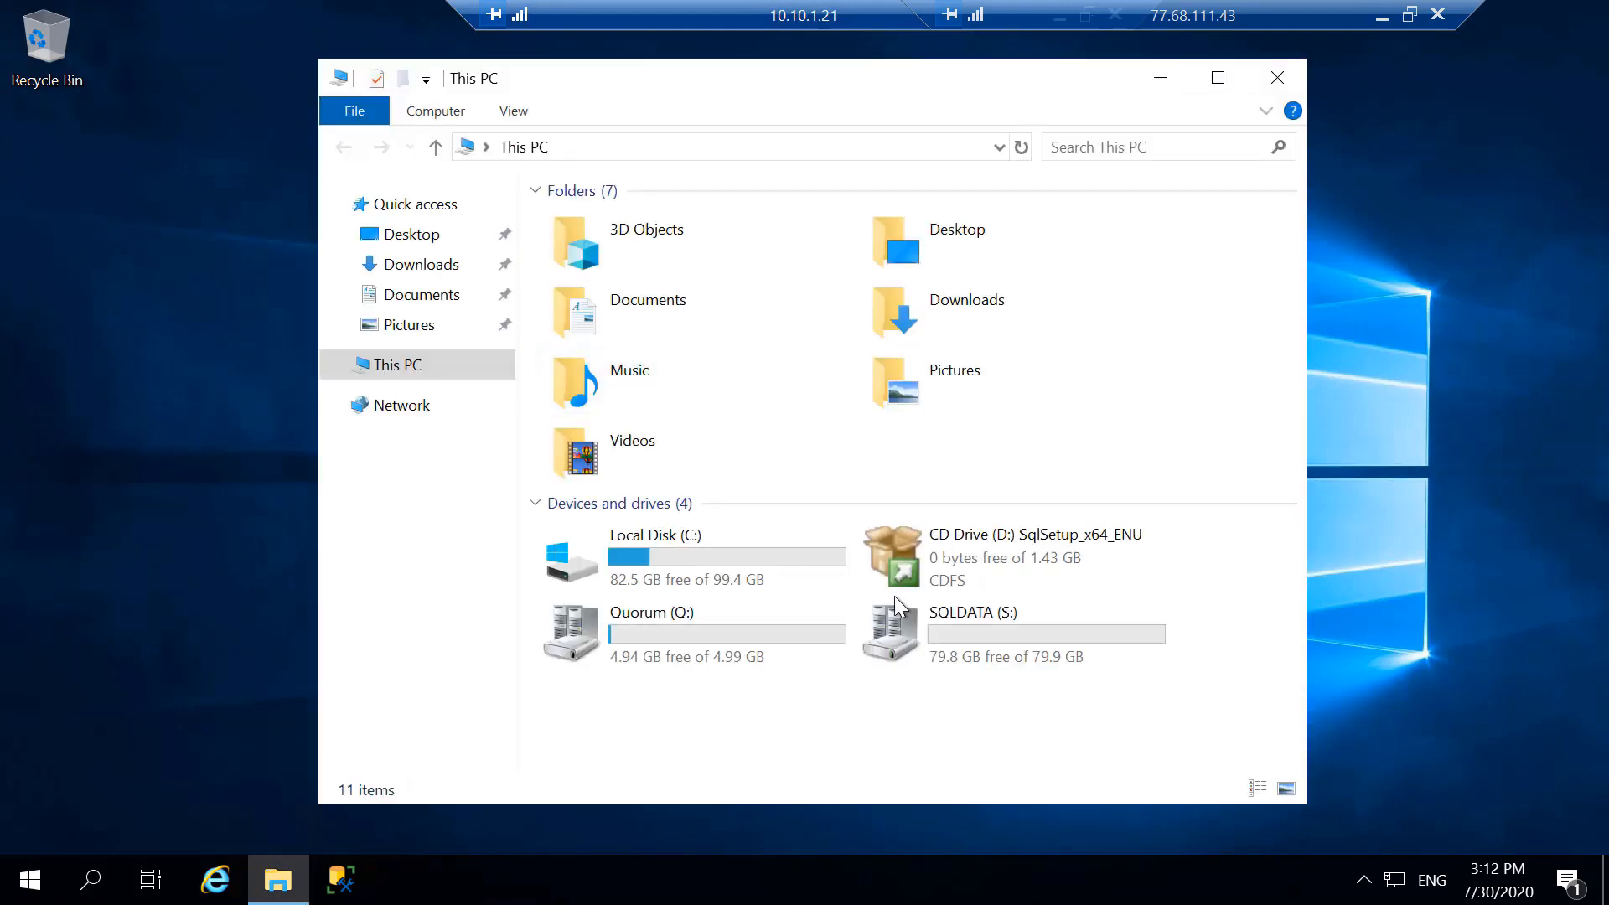
# - Run setup from the SqlSetup_x64_ENU disc on drive D: of SQL-NODE1 and minimize the folder window
pyautogui.click(923, 632)
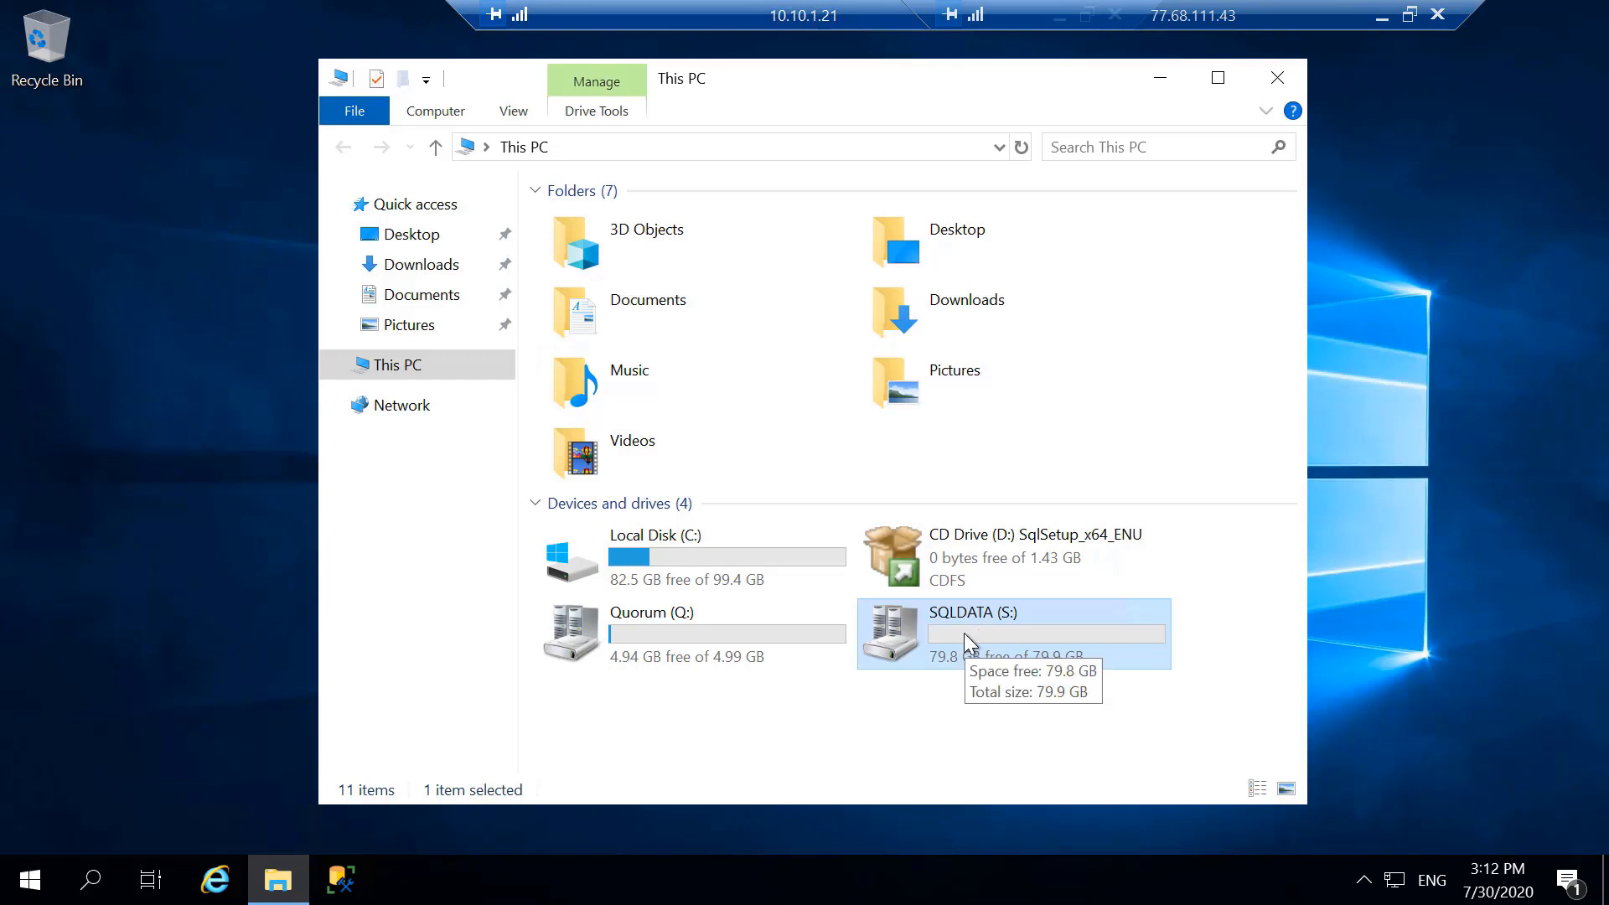
pyautogui.doubleClick(961, 580)
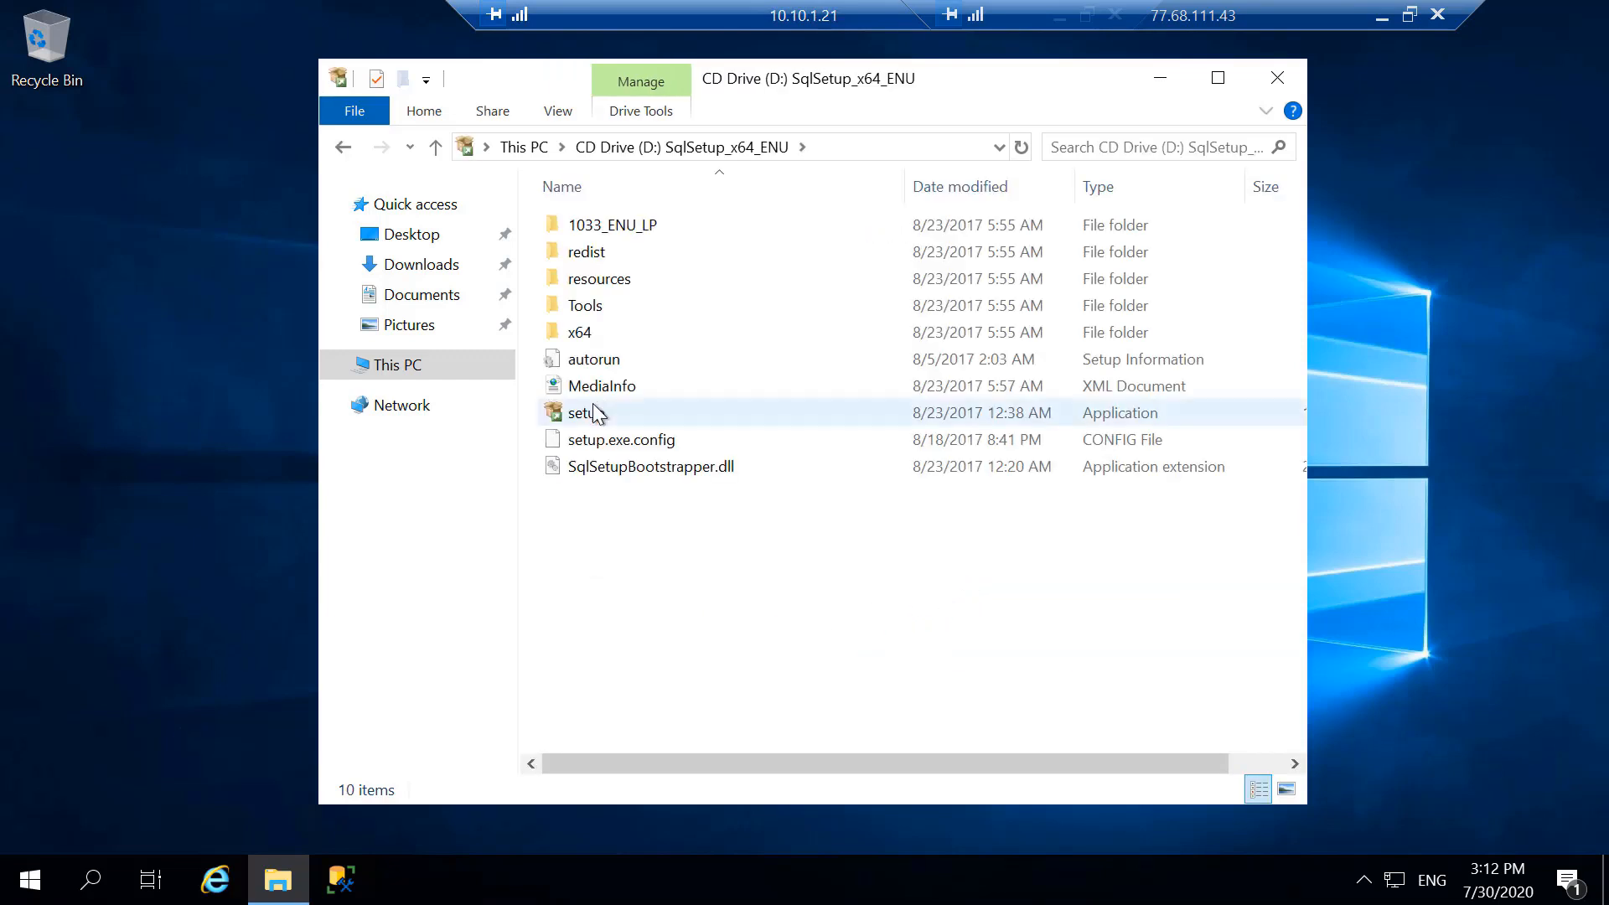
pyautogui.doubleClick(708, 412)
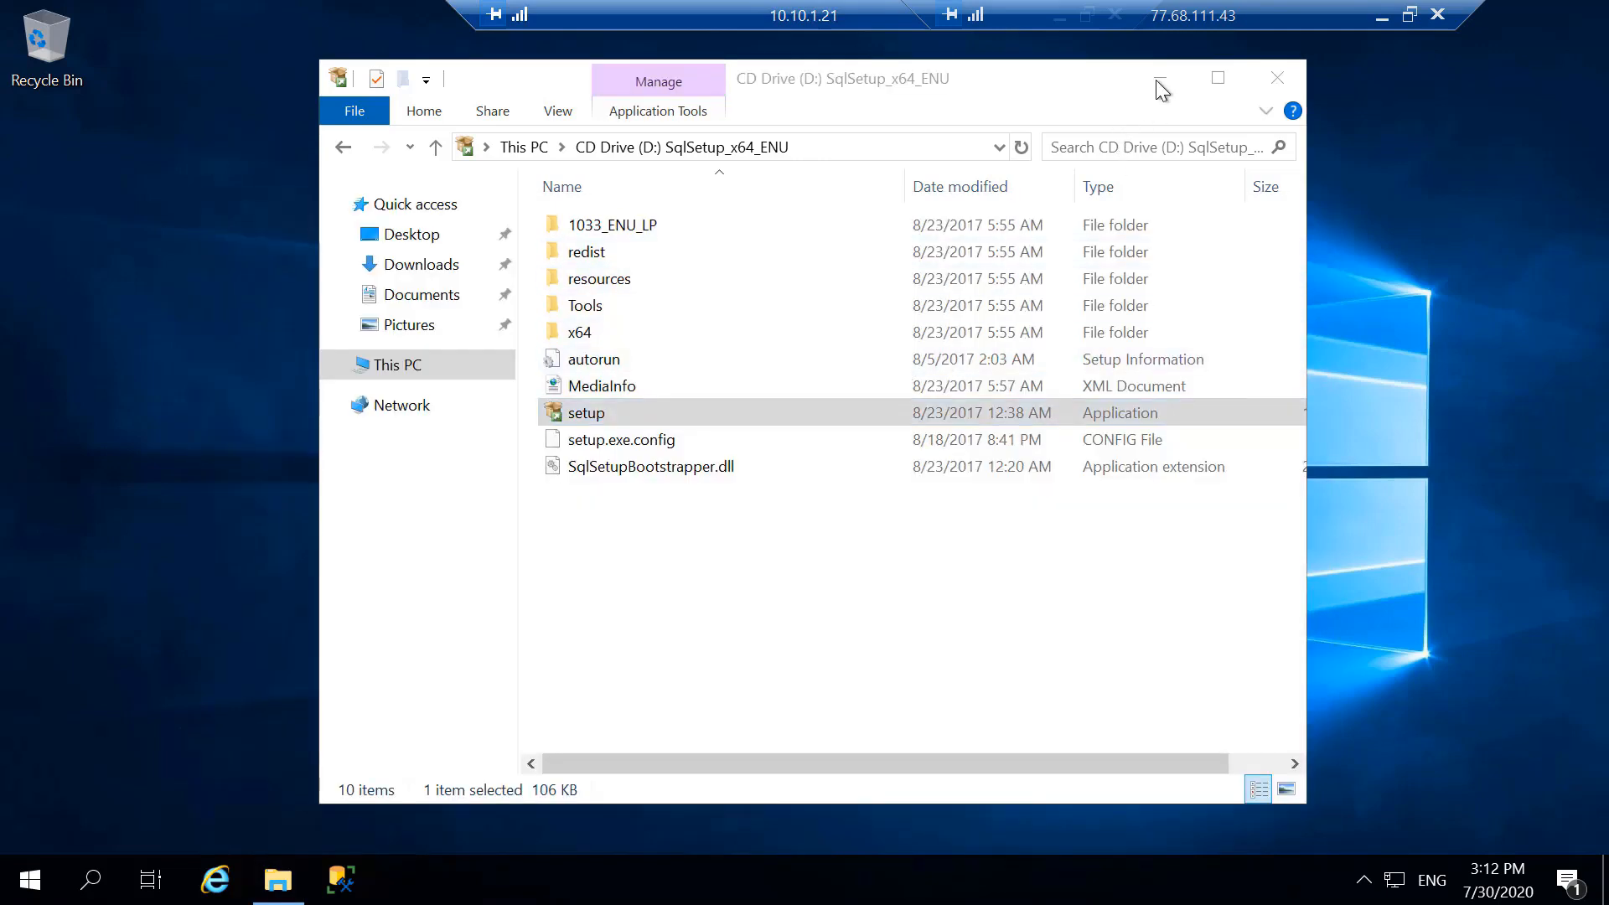
pyautogui.click(1159, 79)
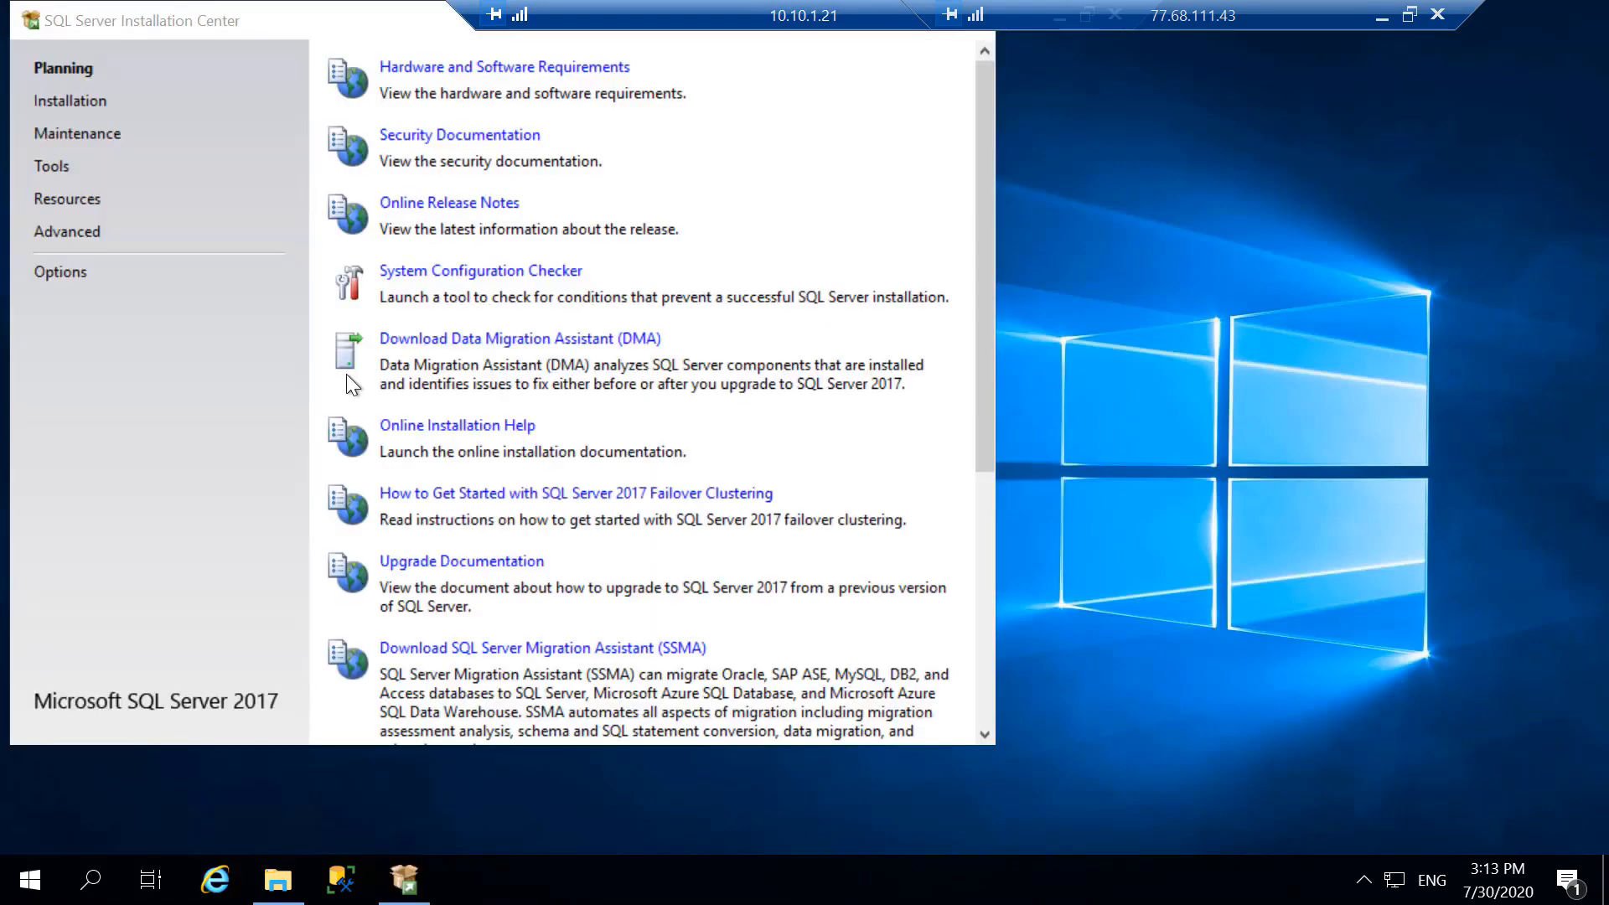
# - Start a new SQL Server failover cluster installation with Microsoft Update enabled to check for updates
pyautogui.click(58, 101)
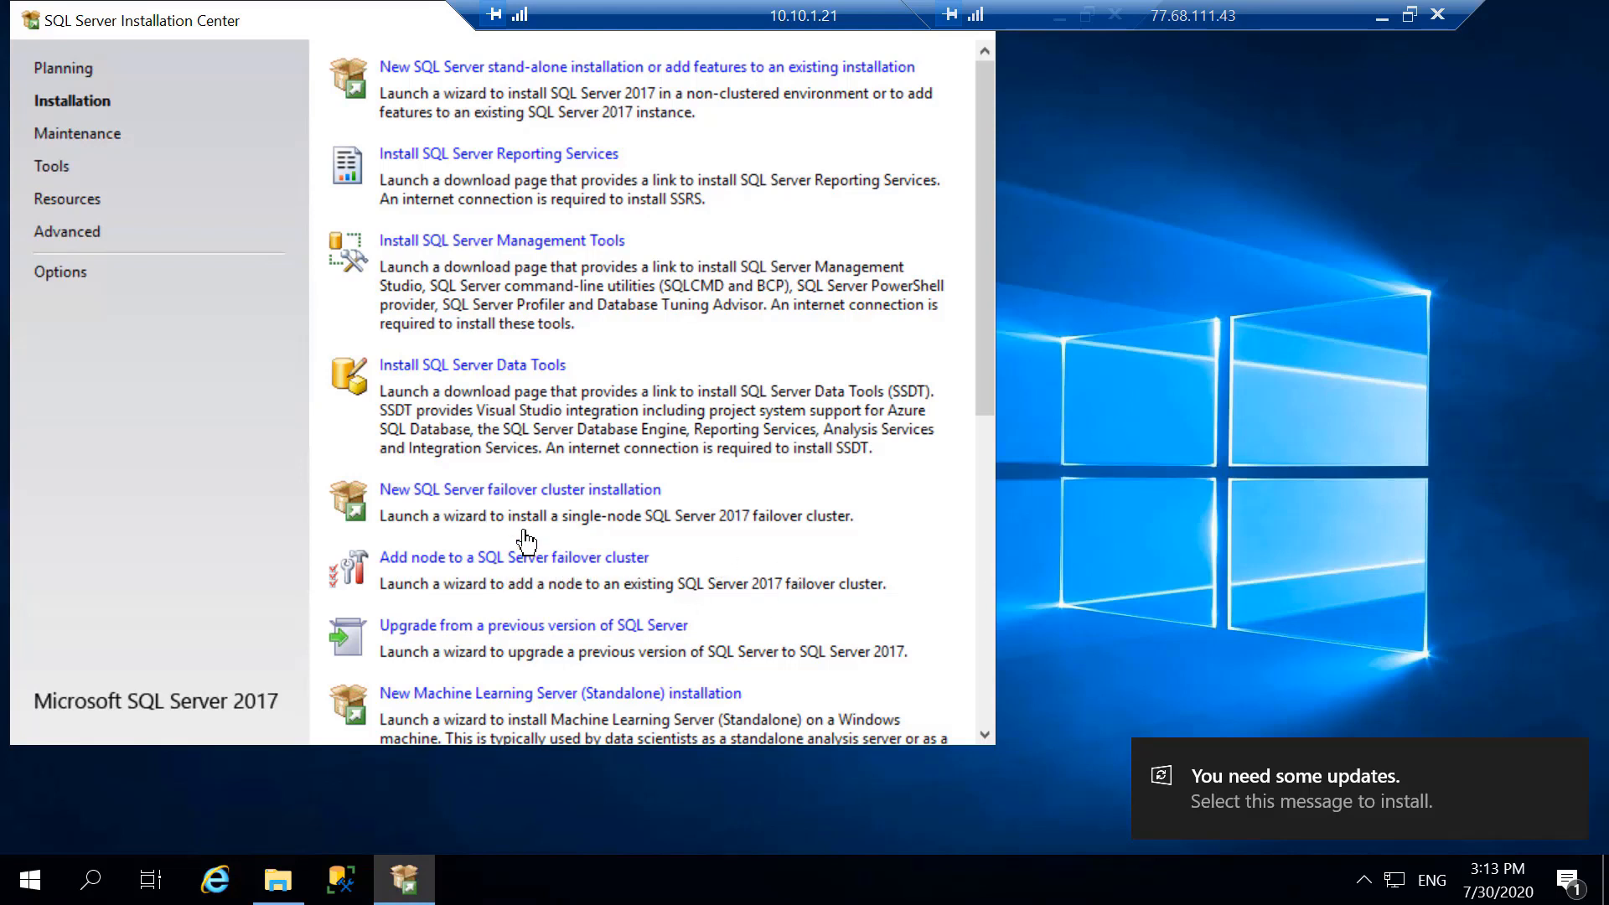
pyautogui.click(527, 492)
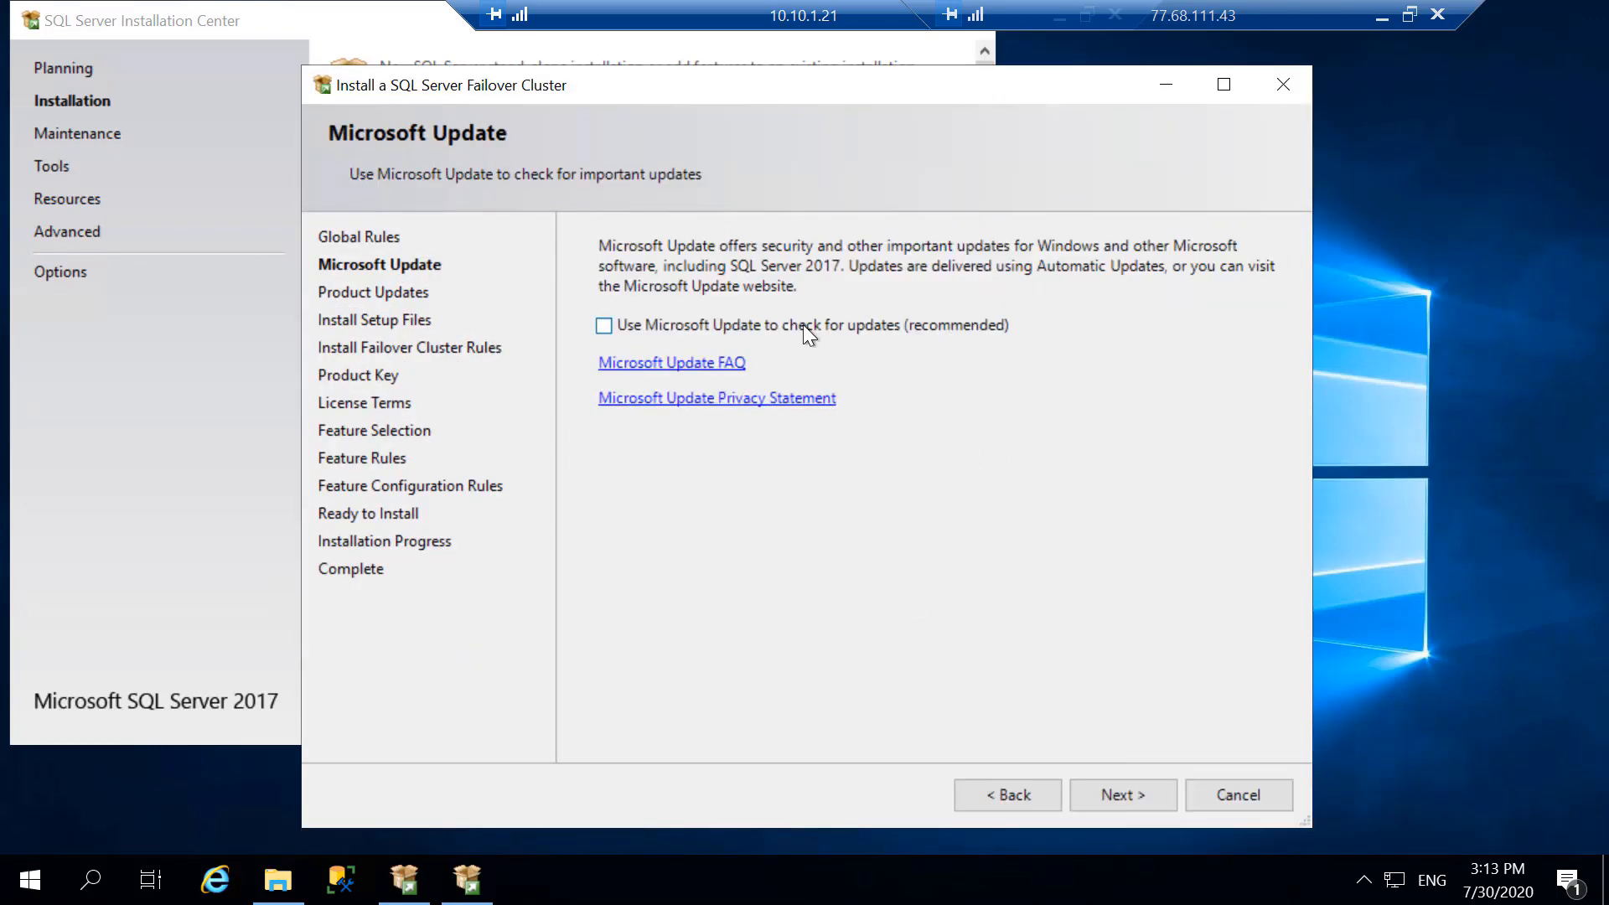
pyautogui.click(604, 326)
pyautogui.click(1122, 793)
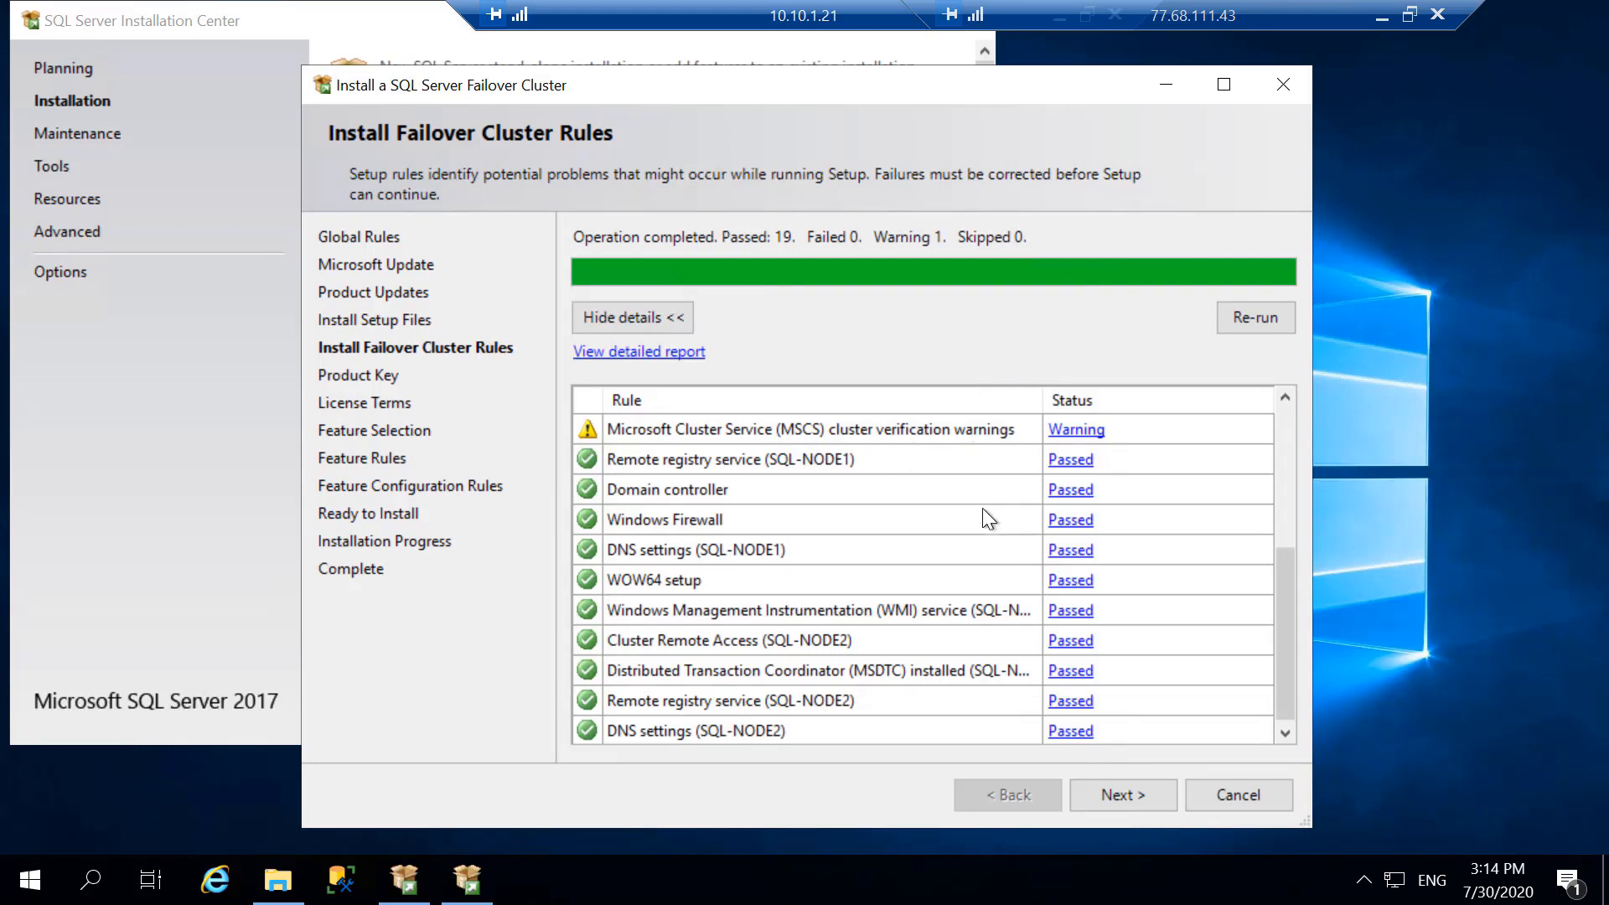
# - Review the failover cluster rule results and continue to the product key page
pyautogui.scroll(-1, 1144, 578)
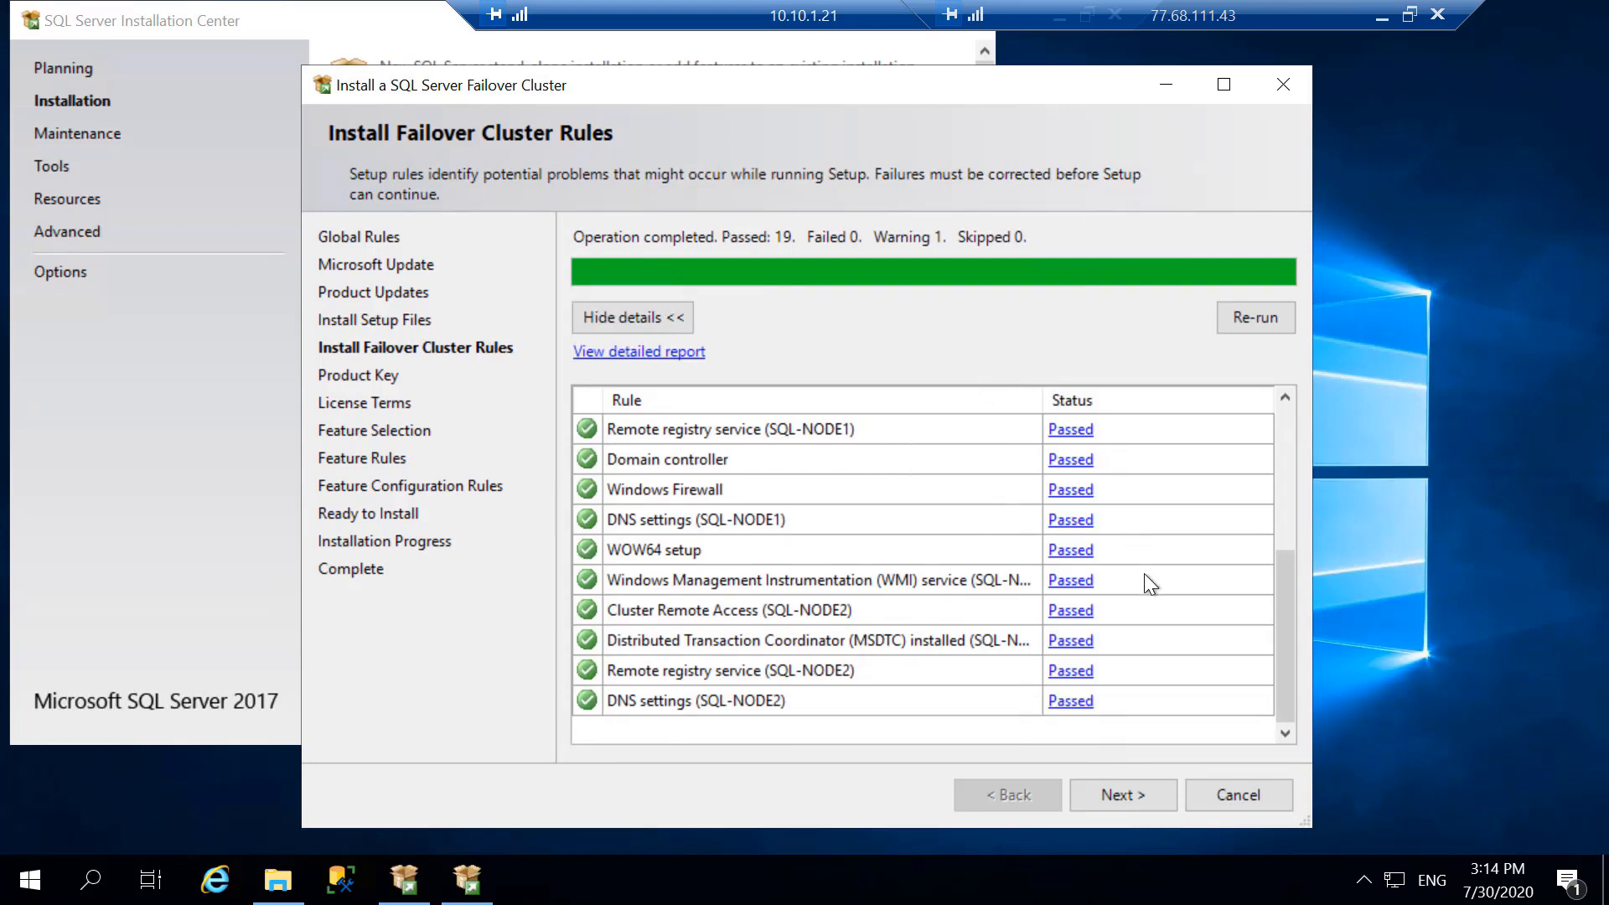
pyautogui.scroll(3, 1141, 603)
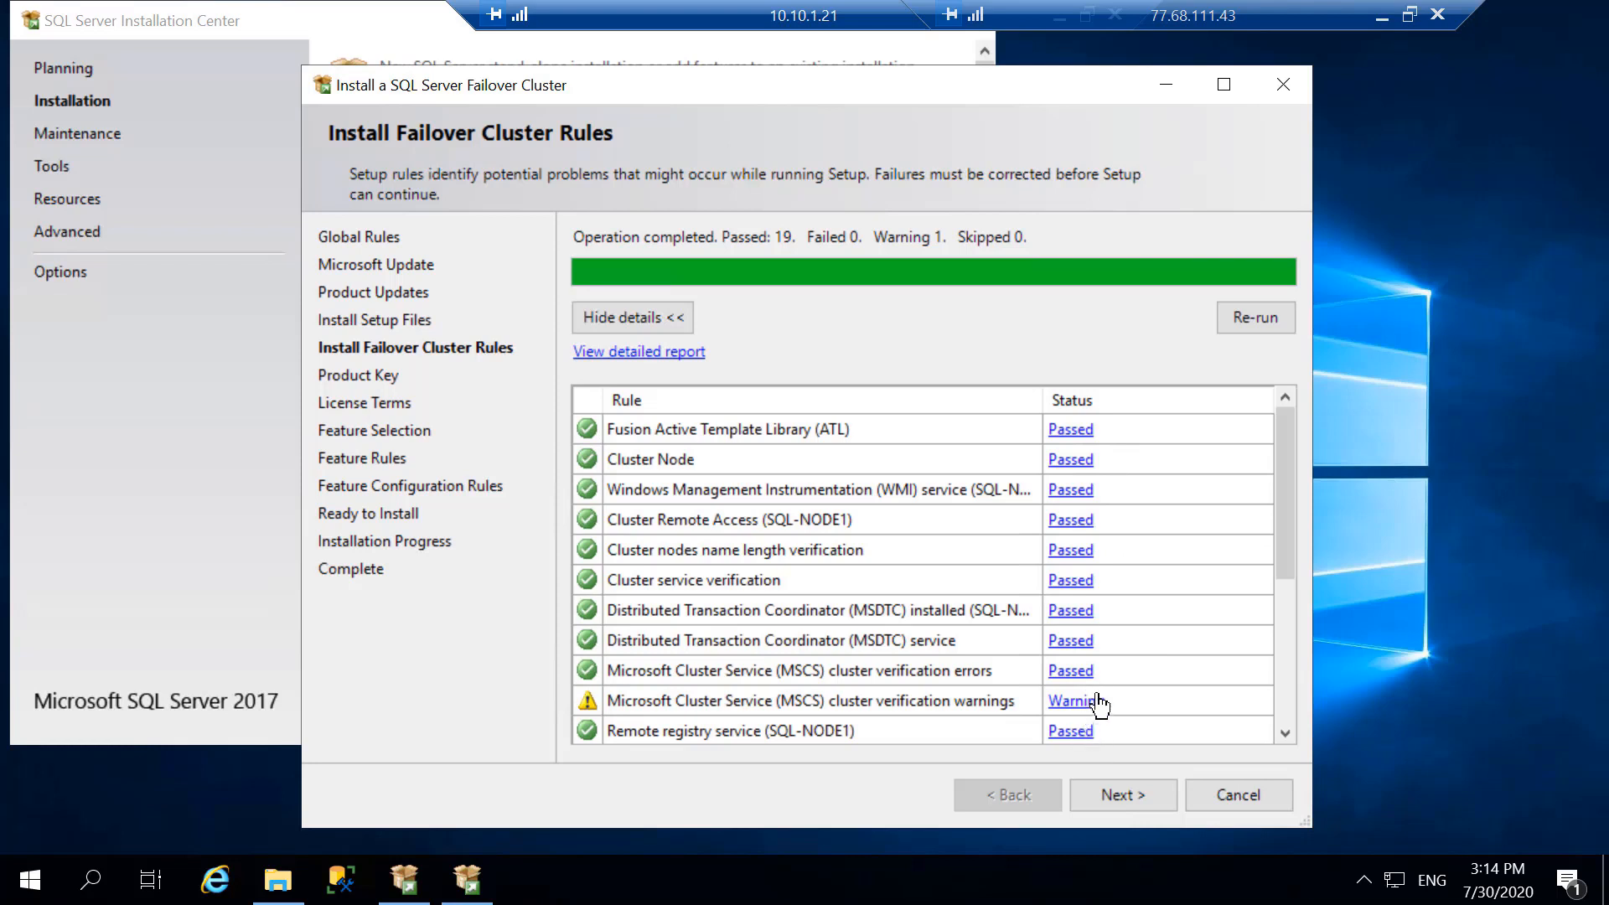
pyautogui.click(1128, 798)
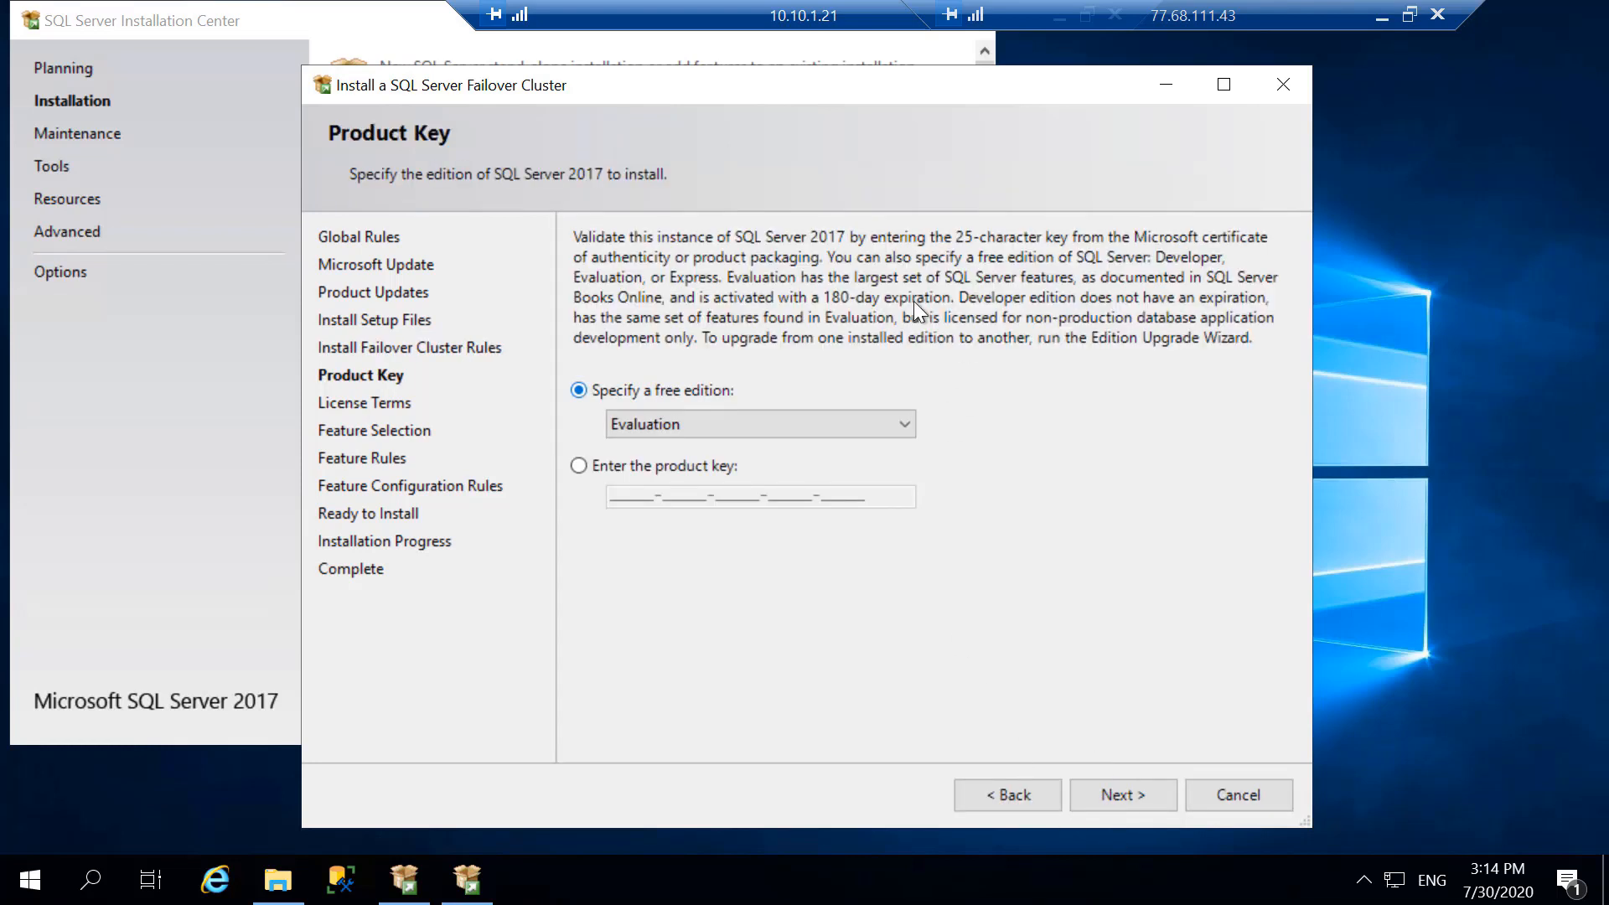
pyautogui.click(580, 466)
pyautogui.click(609, 496)
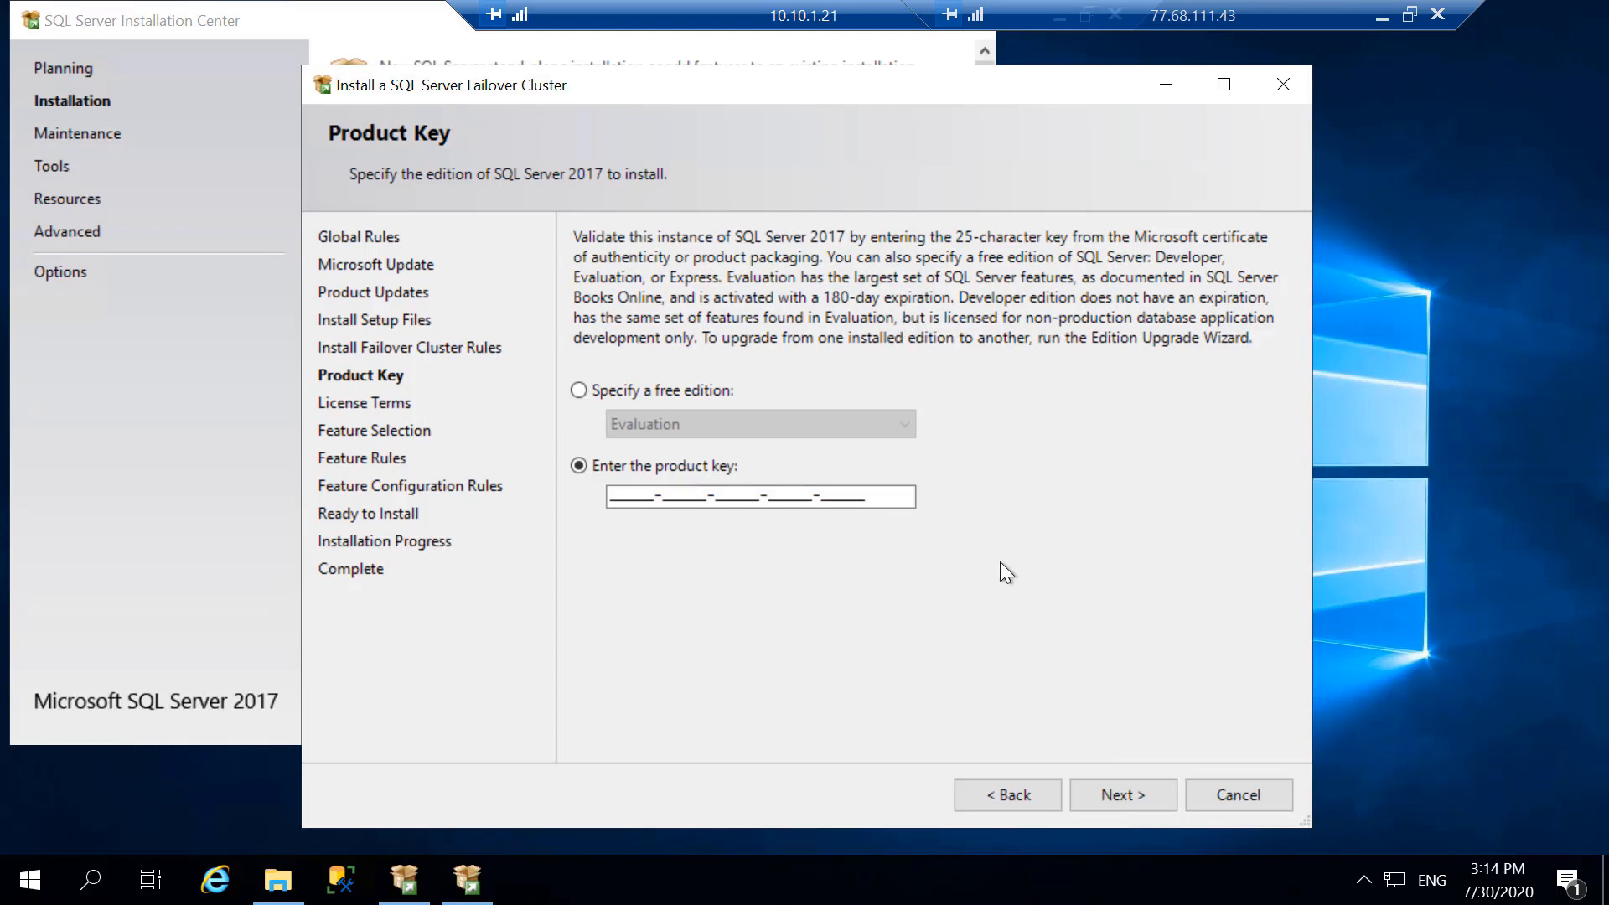
pyautogui.click(576, 392)
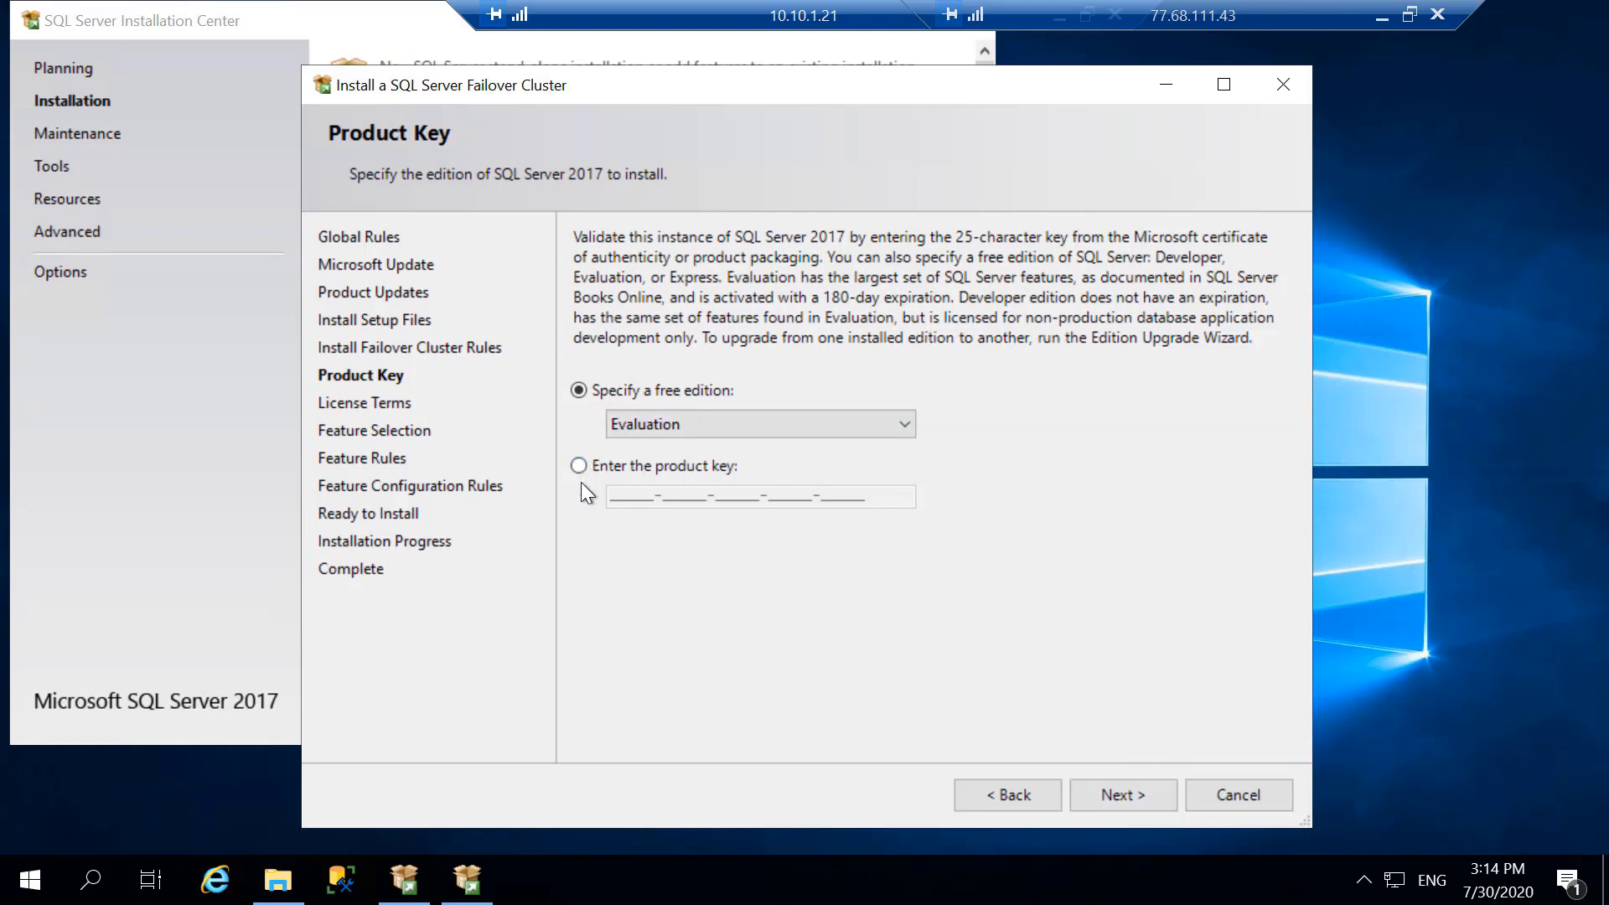
# - Continue with the free Evaluation edition and accept the license terms
pyautogui.click(1124, 795)
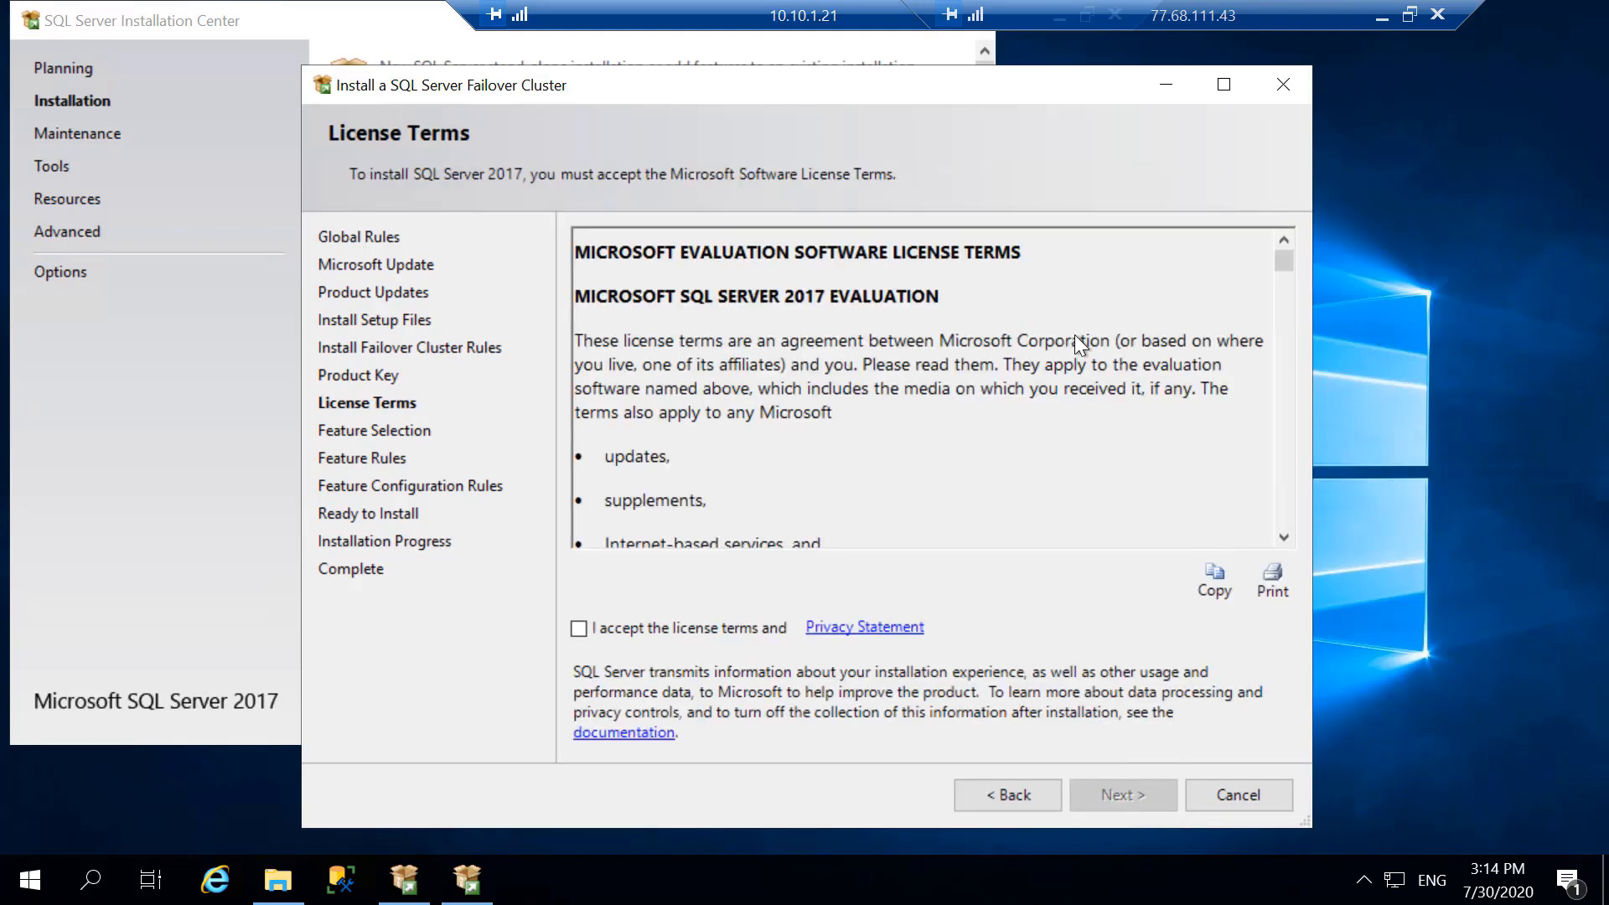
pyautogui.click(593, 629)
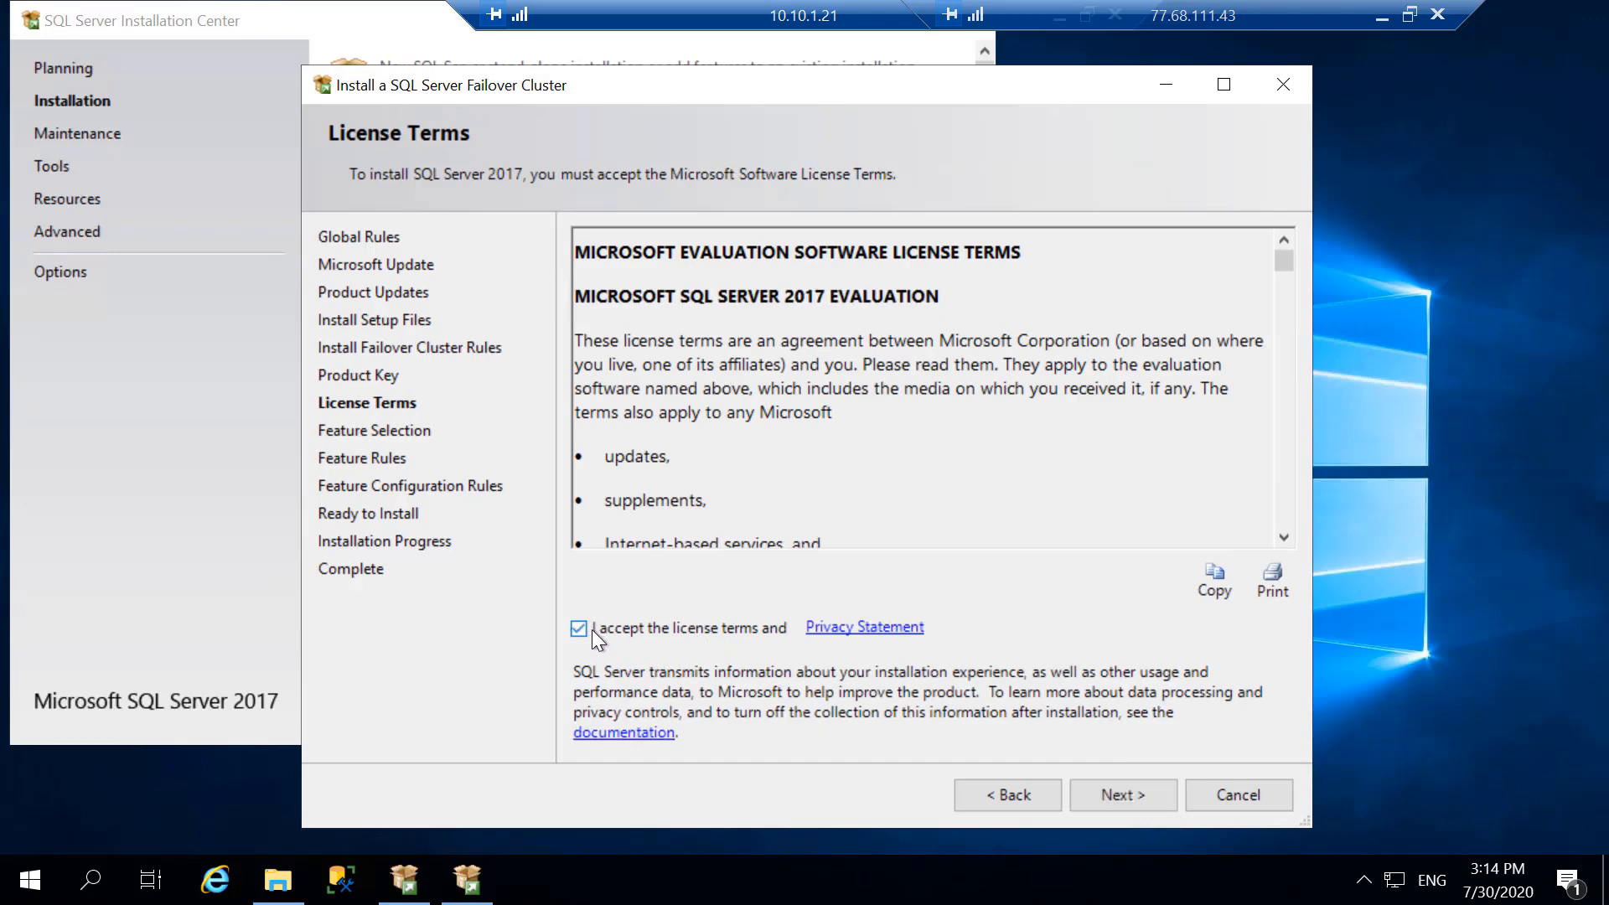
pyautogui.click(1102, 796)
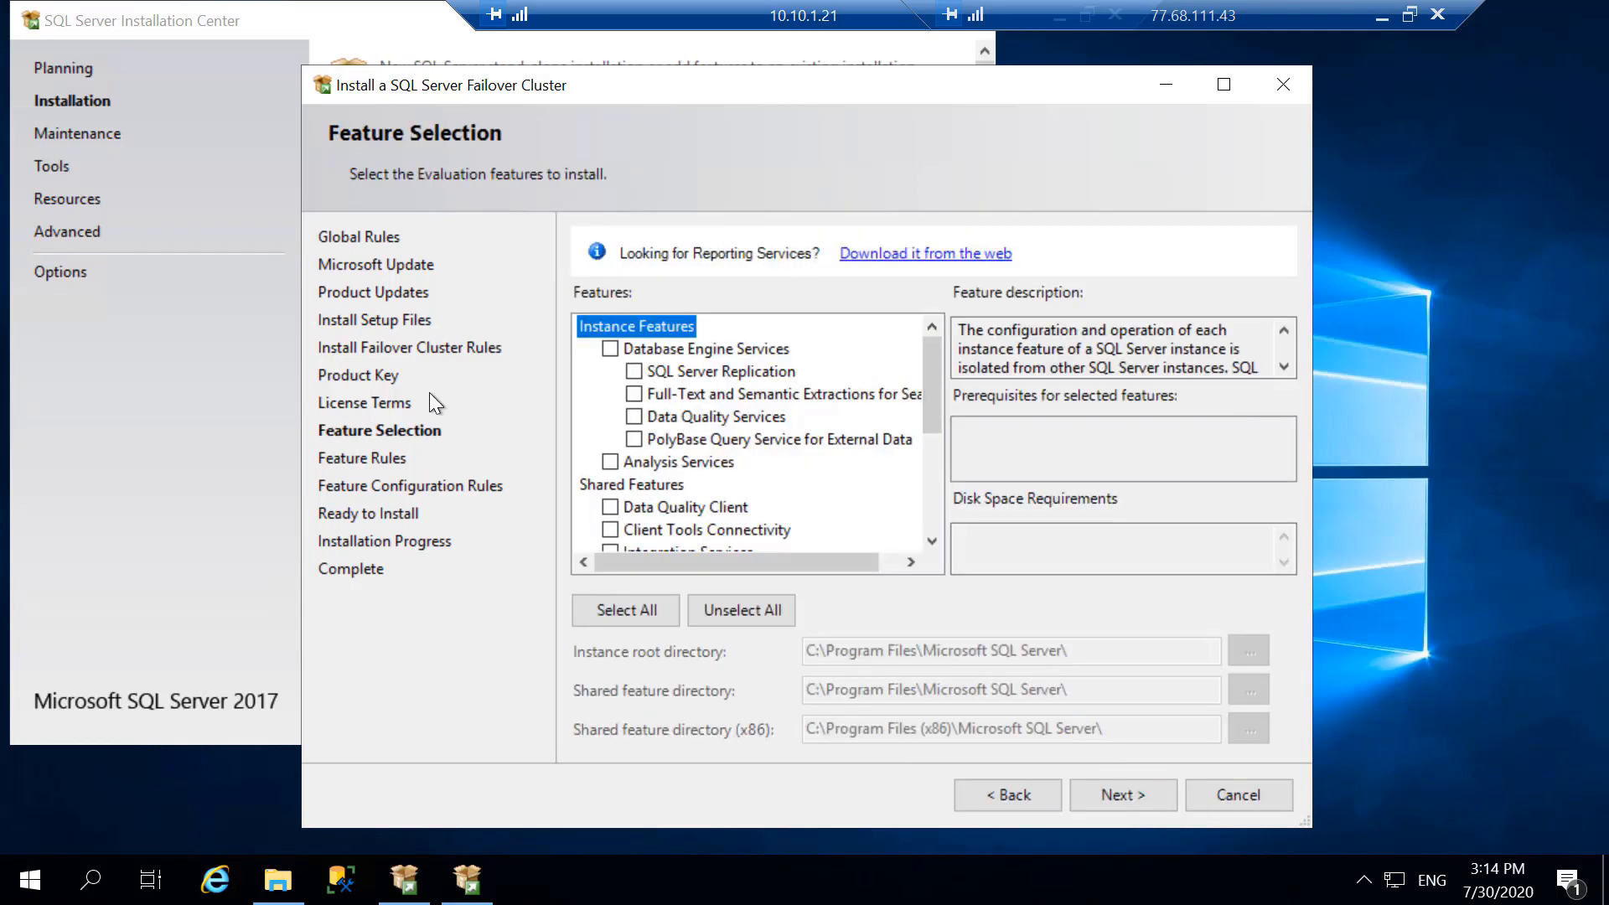
# - Select Database Engine Services with its Replication, Full-Text and Data Quality Services subfeatures, and continue to the instance configuration
pyautogui.click(610, 348)
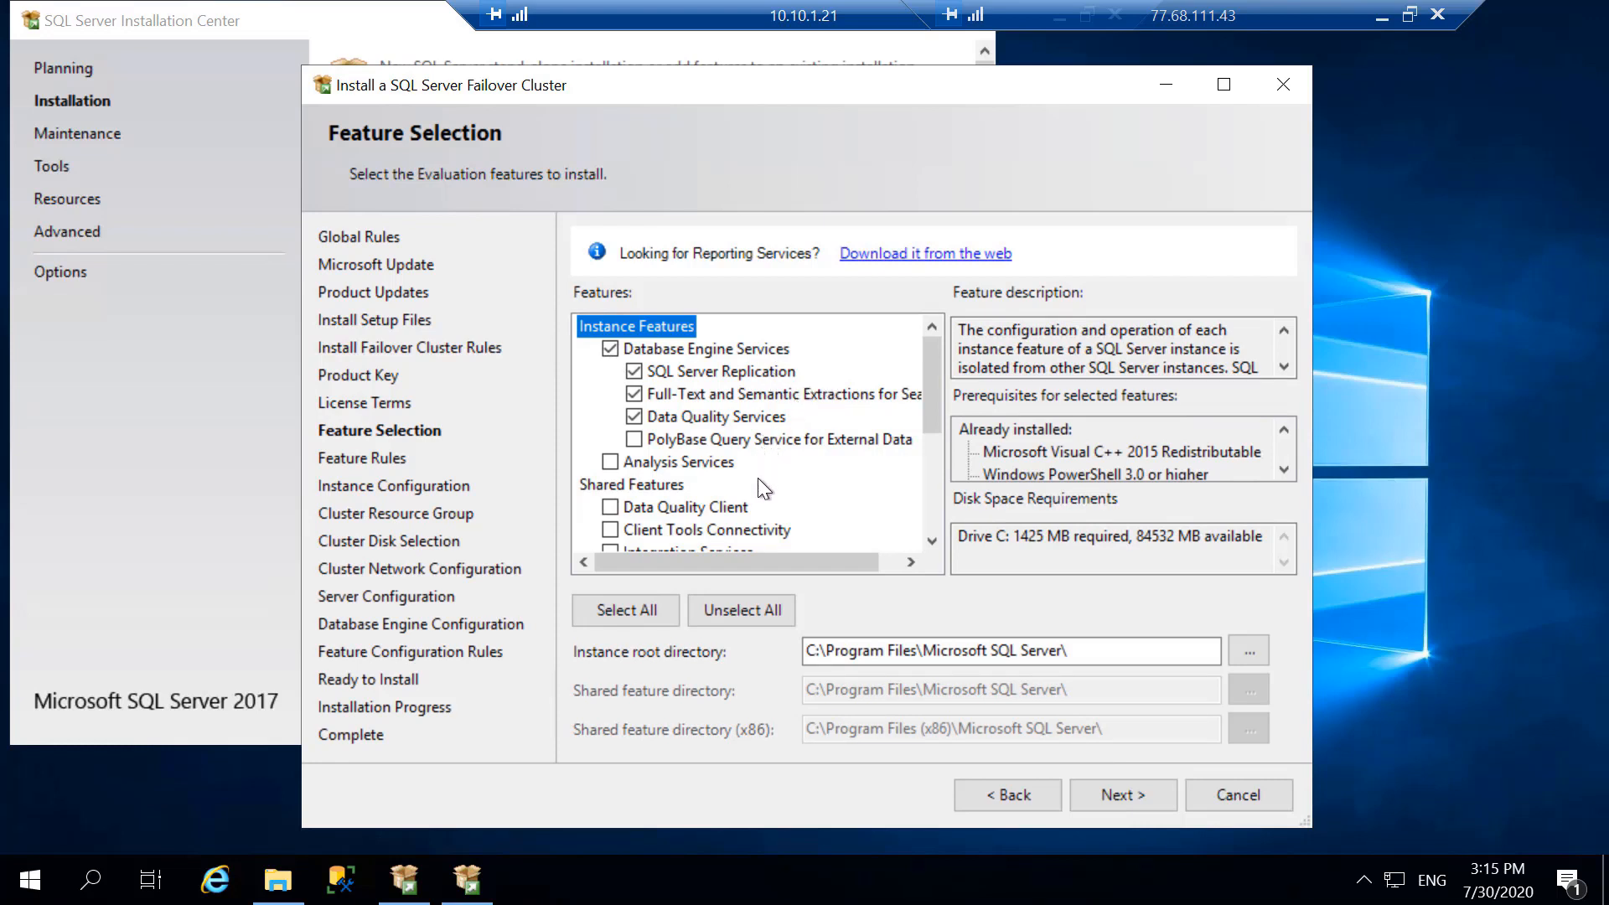
pyautogui.scroll(-3, 759, 478)
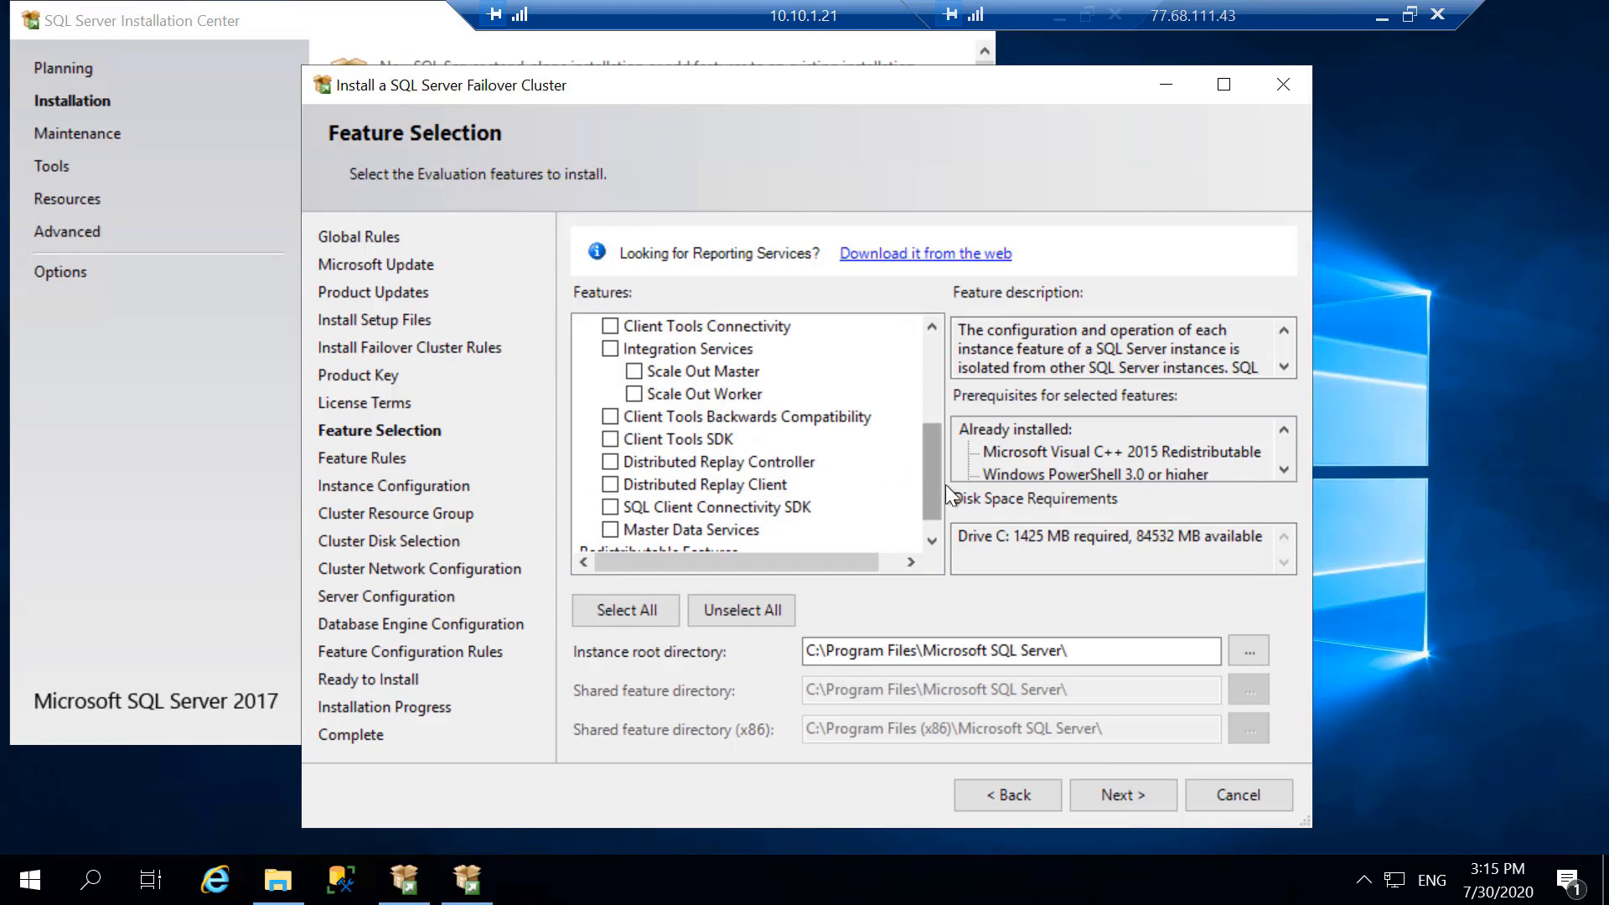
pyautogui.moveTo(933, 507); pyautogui.dragTo(923, 445)
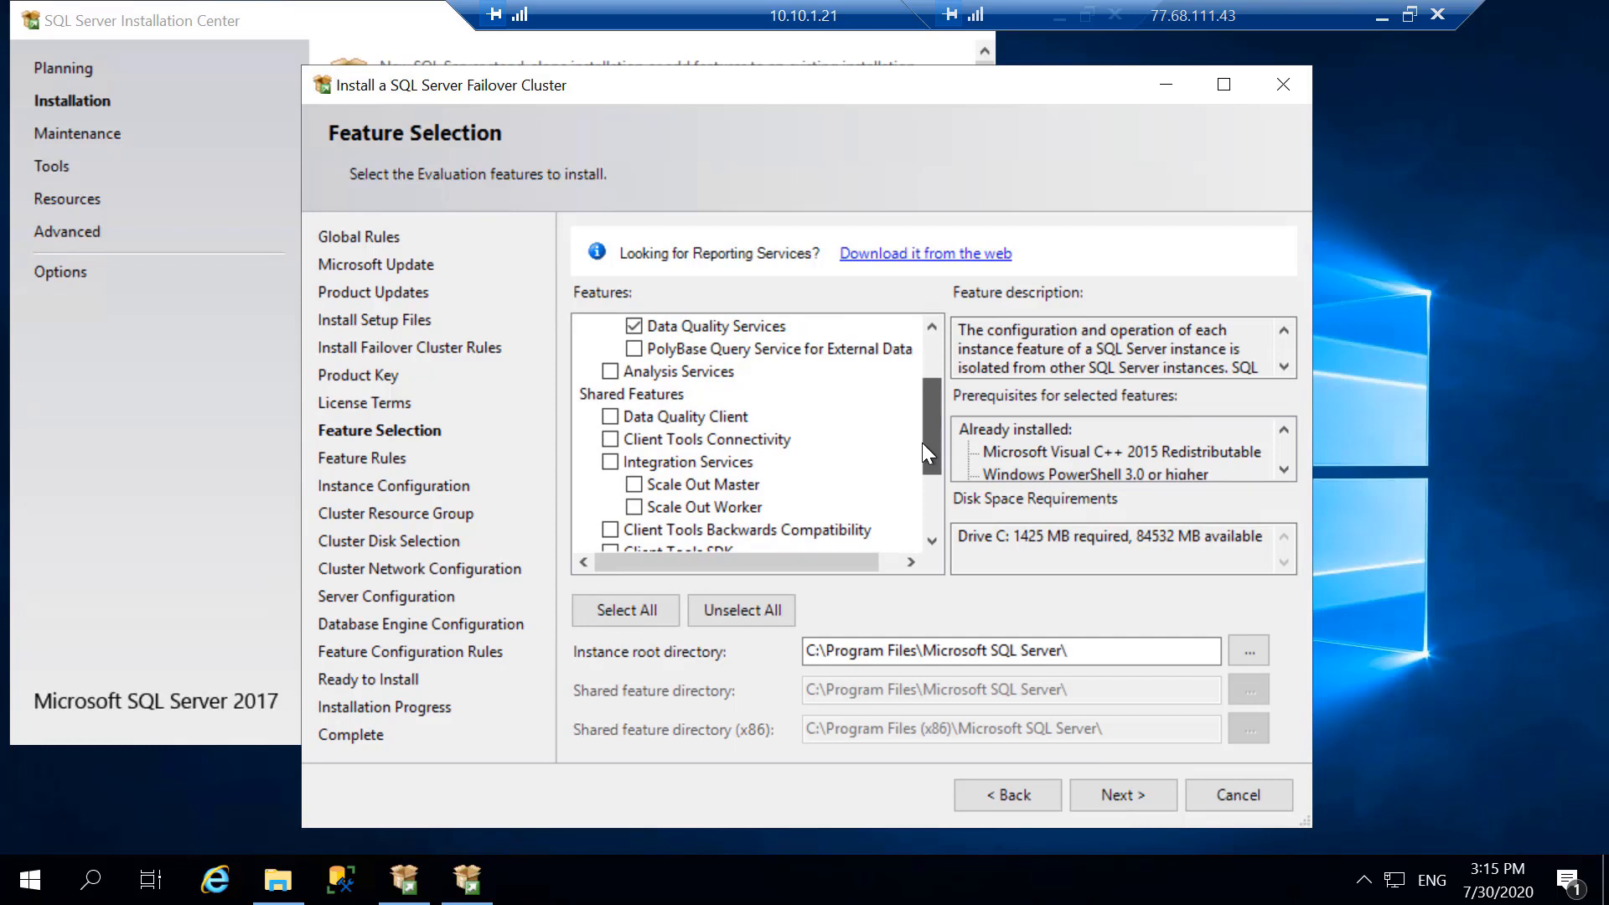
pyautogui.moveTo(922, 443); pyautogui.dragTo(915, 381)
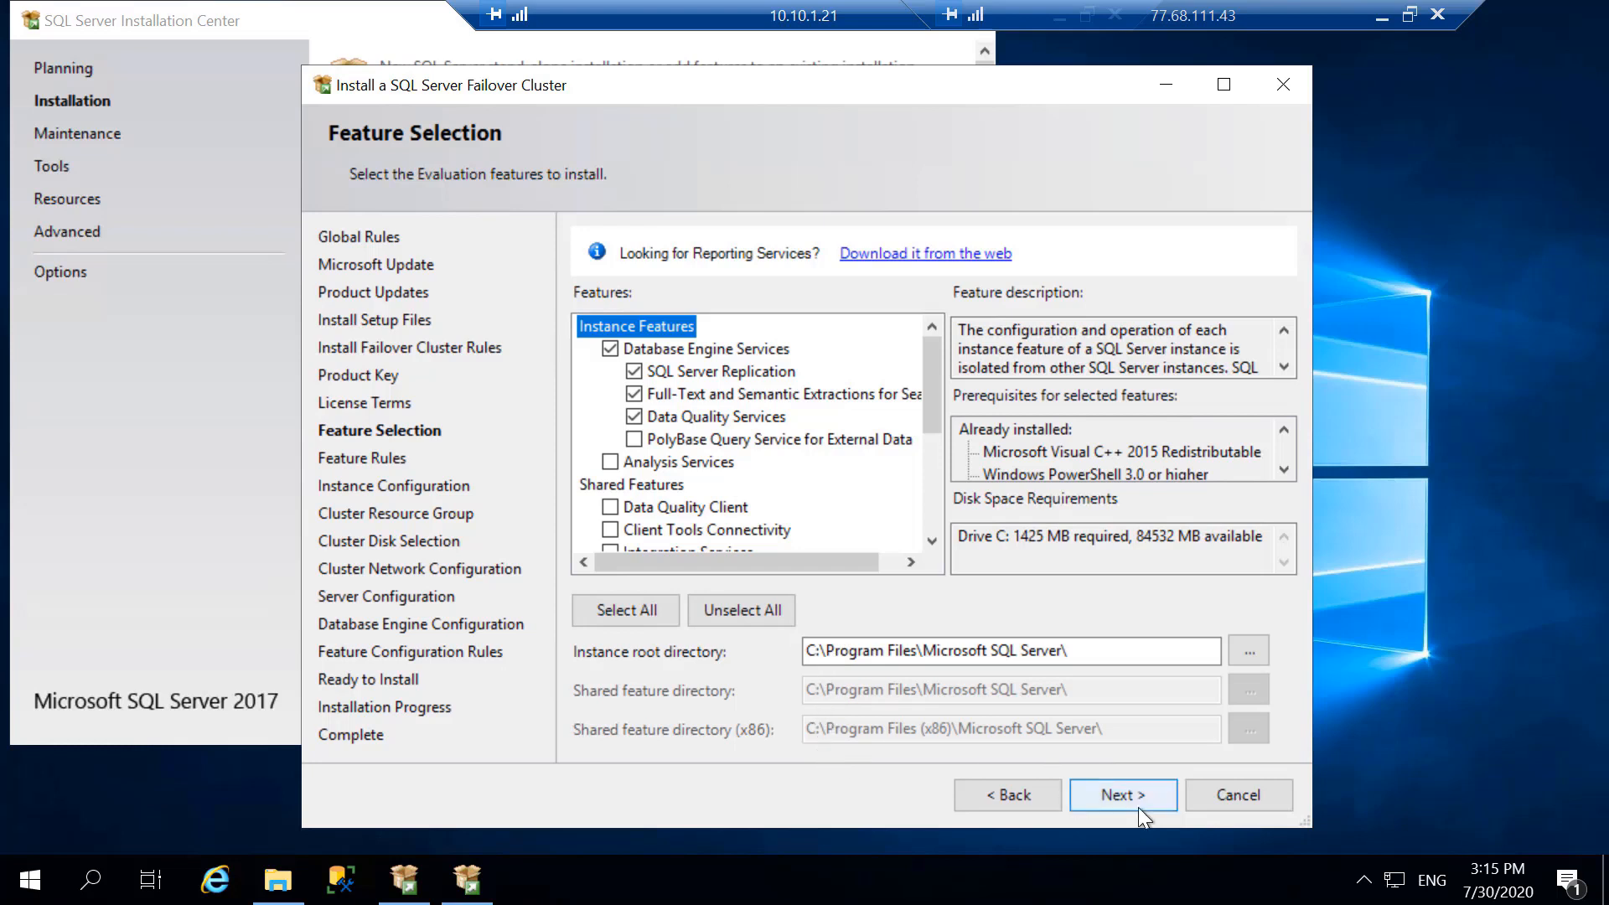
pyautogui.click(1110, 796)
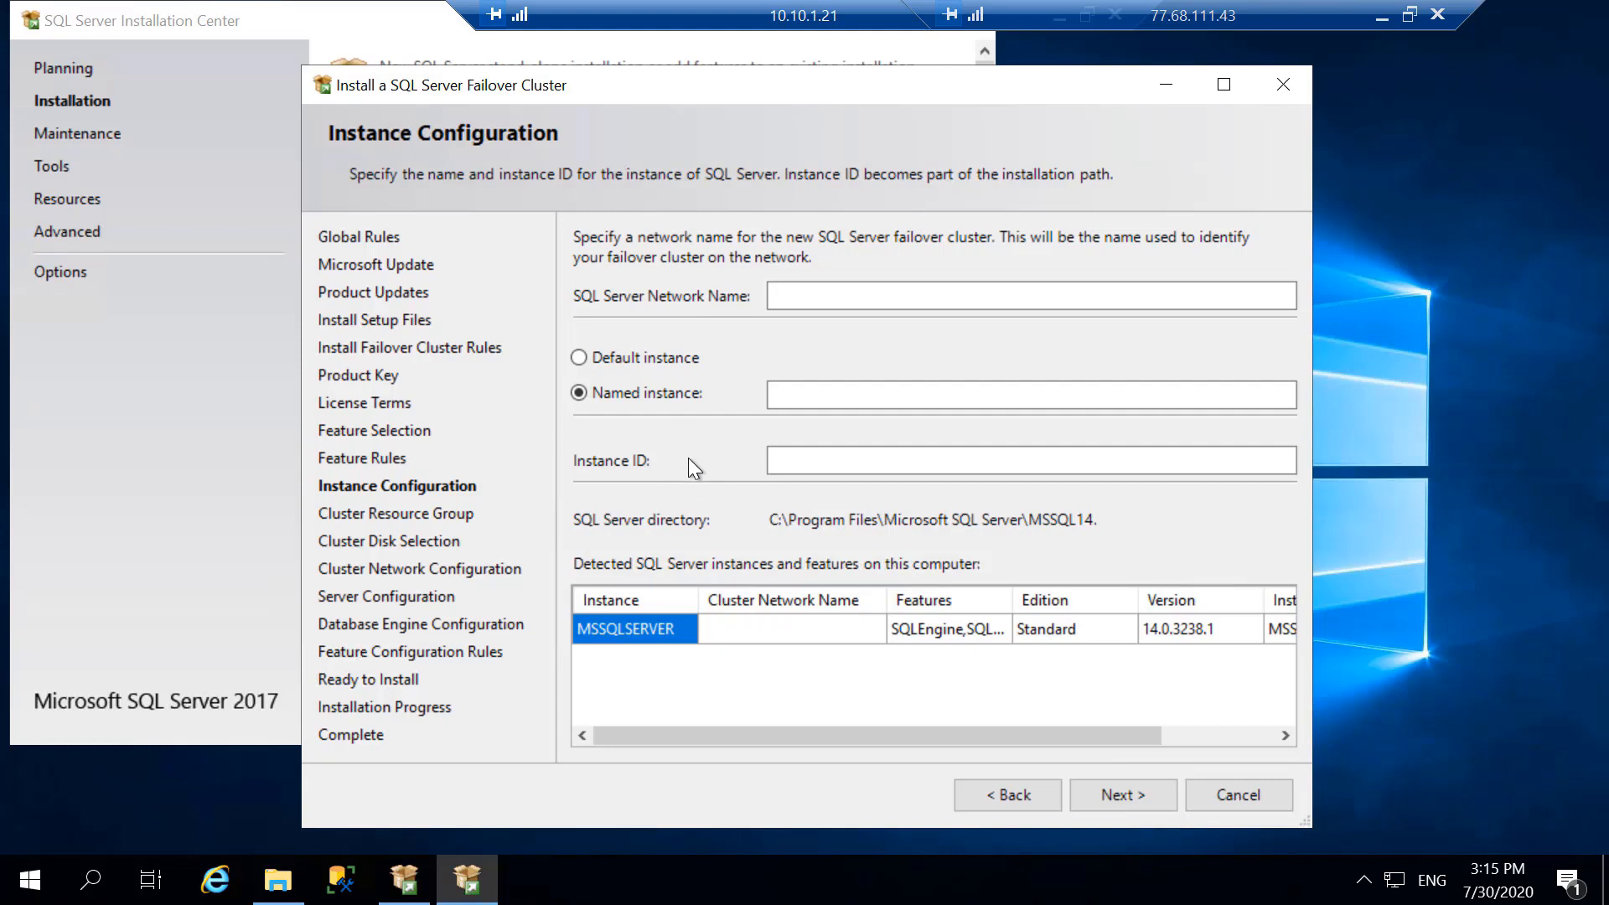
# - Set the SQL Server network name to SQL-INST1 and the named instance to INST1, and continue to the resource group page
pyautogui.click(803, 300)
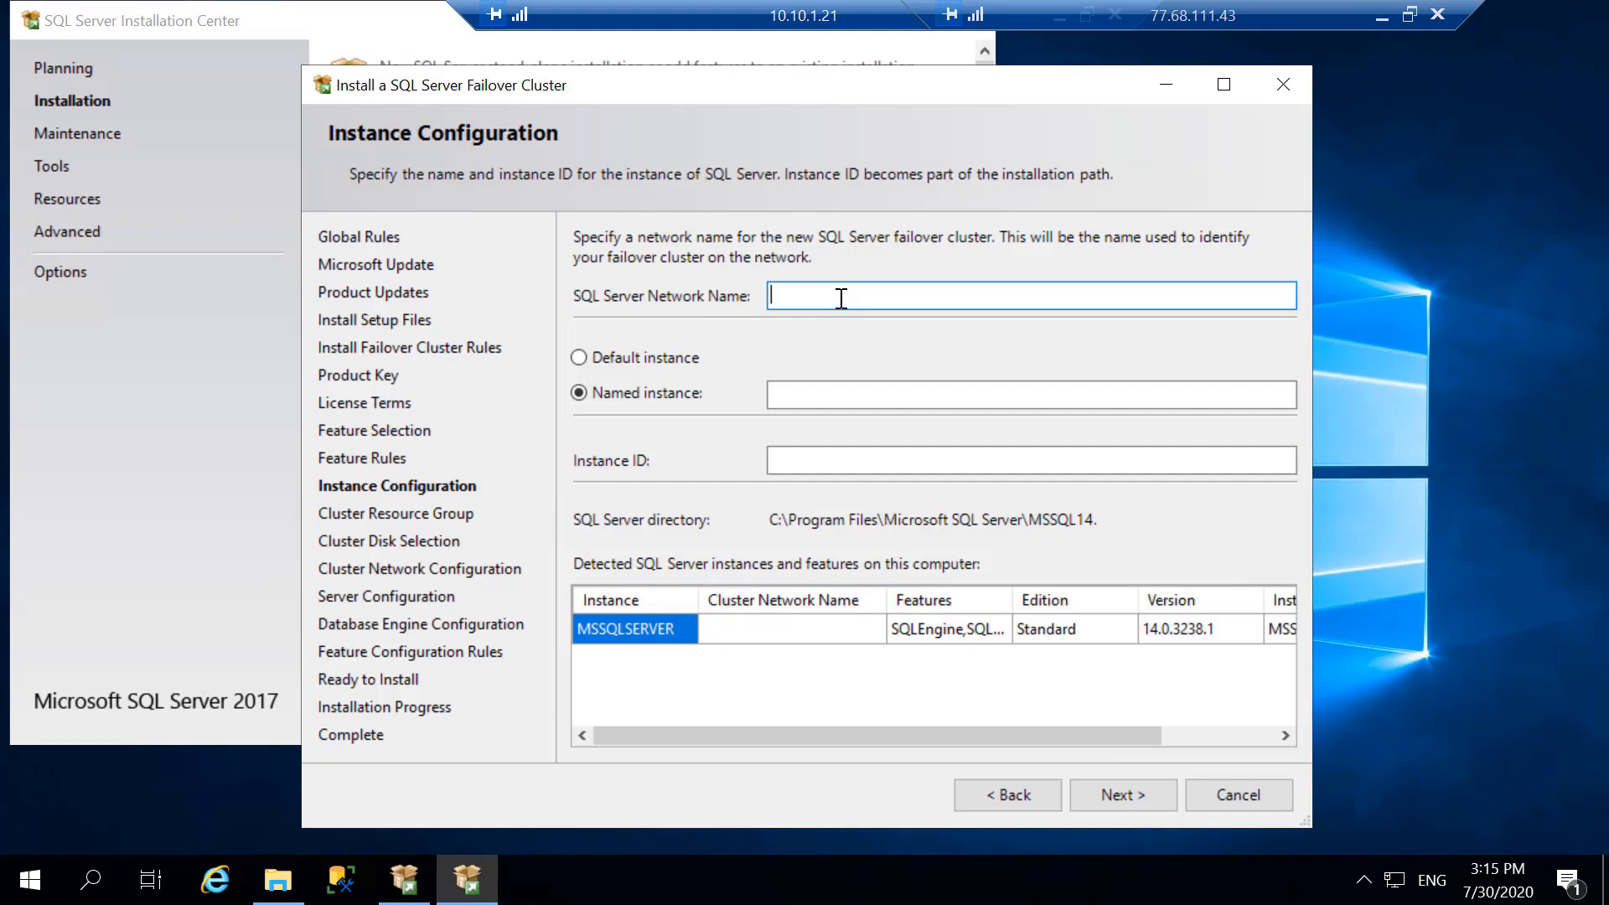
pyautogui.write('SQL')
pyautogui.write('-INST')
pyautogui.write('T')
pyautogui.write('1')
pyautogui.click(842, 401)
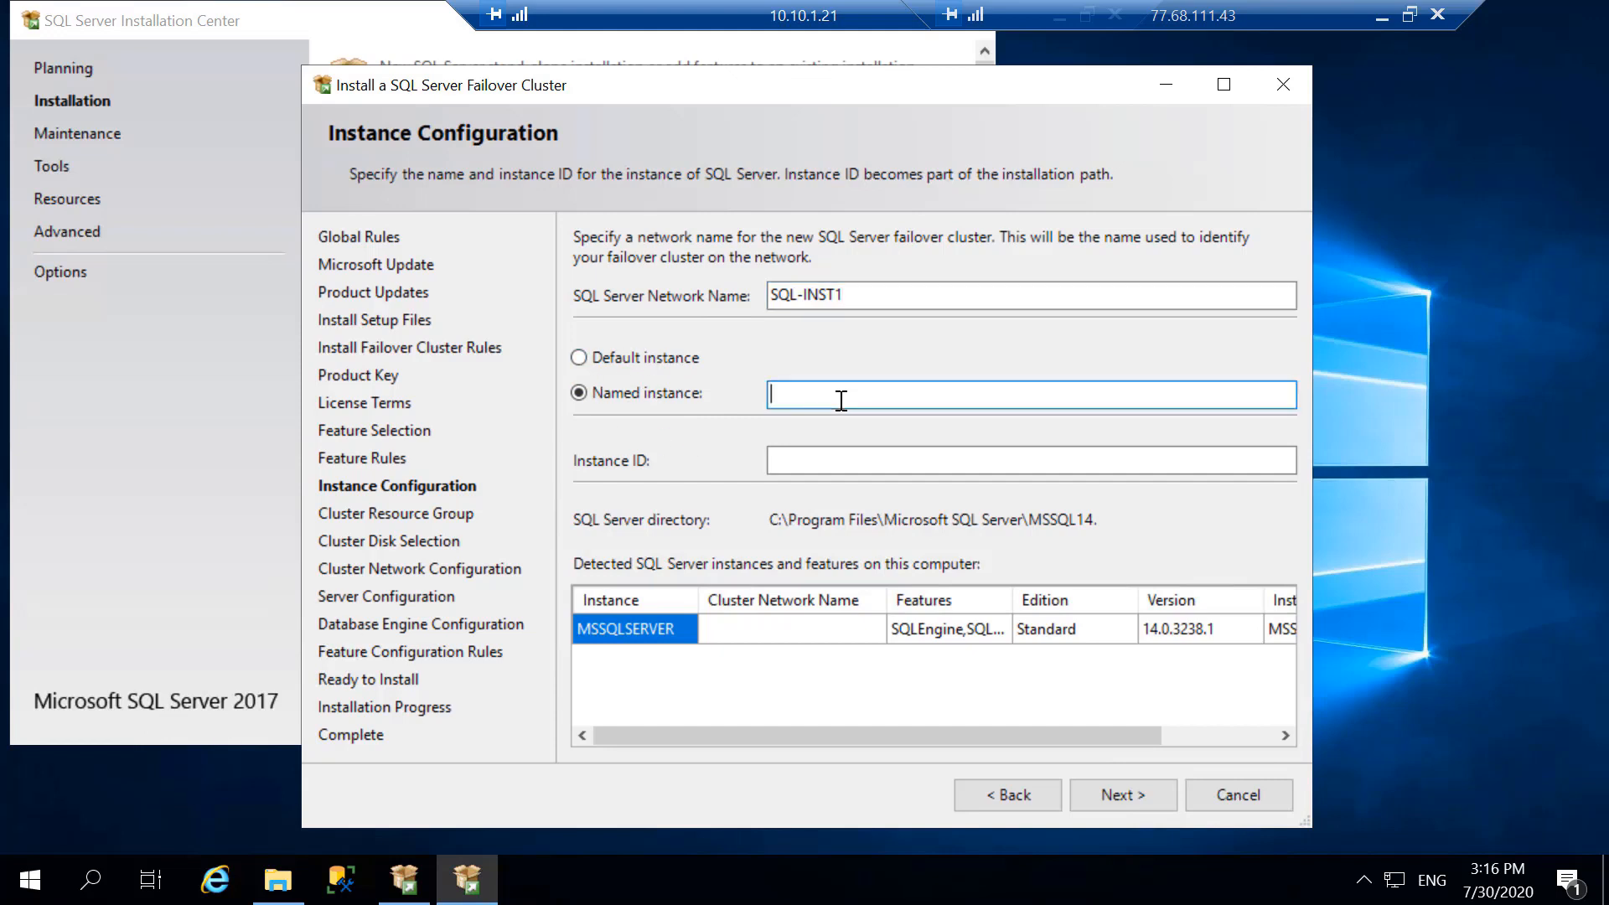
pyautogui.write('INST1')
pyautogui.click(1107, 794)
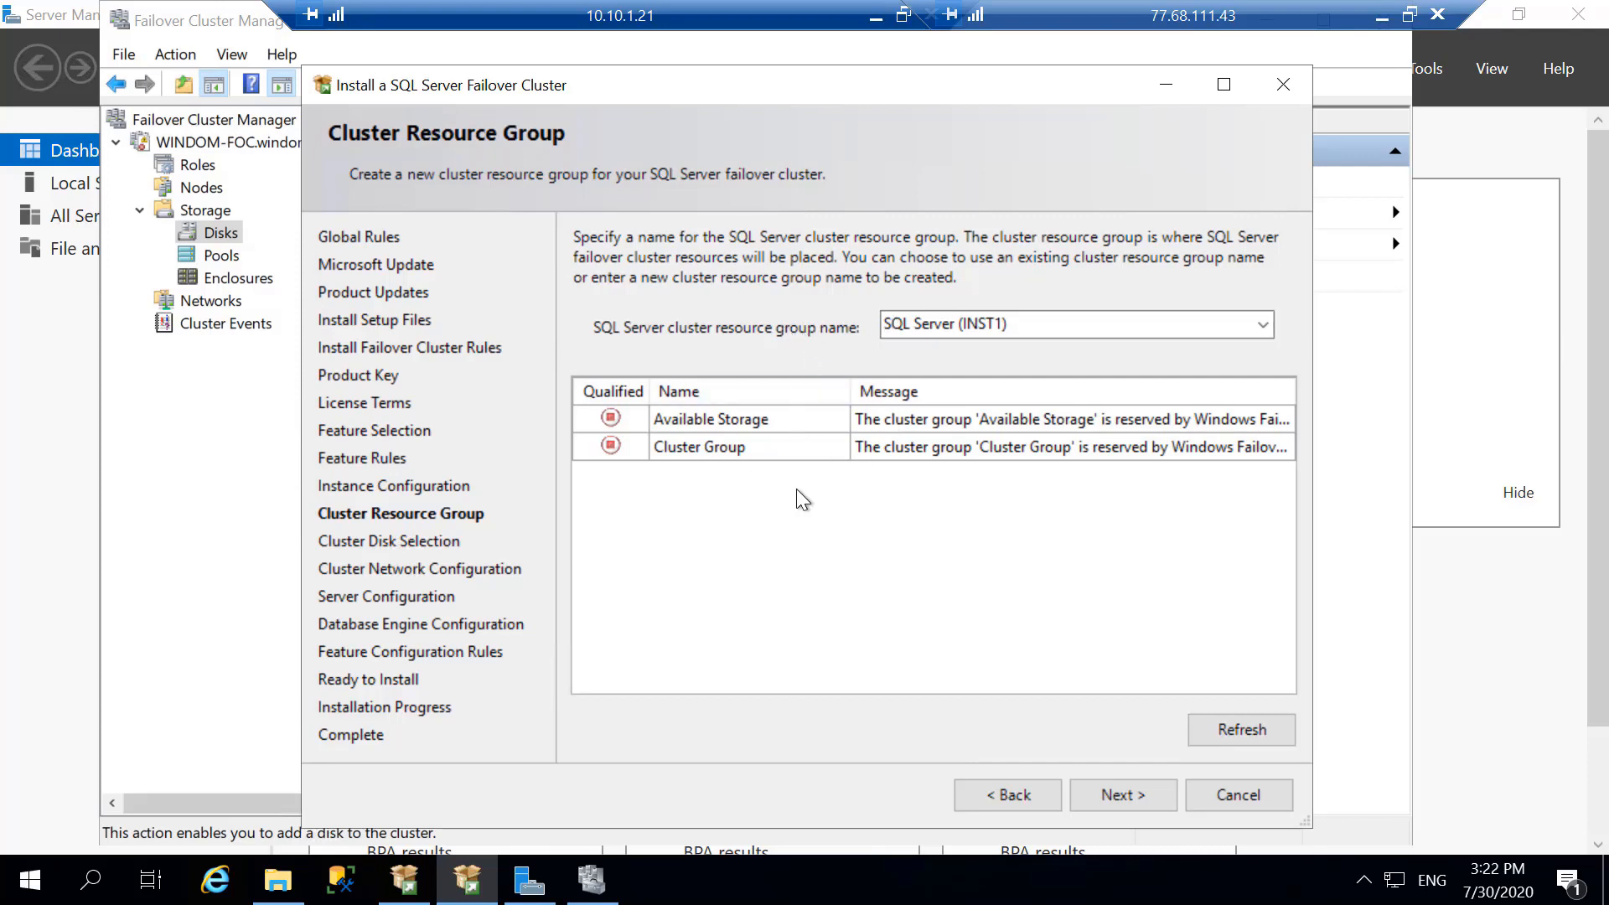
# - Accept the SQL Server (INST1) resource group, and include Cluster Disk 2 after refreshing the available shared disks
pyautogui.click(1134, 792)
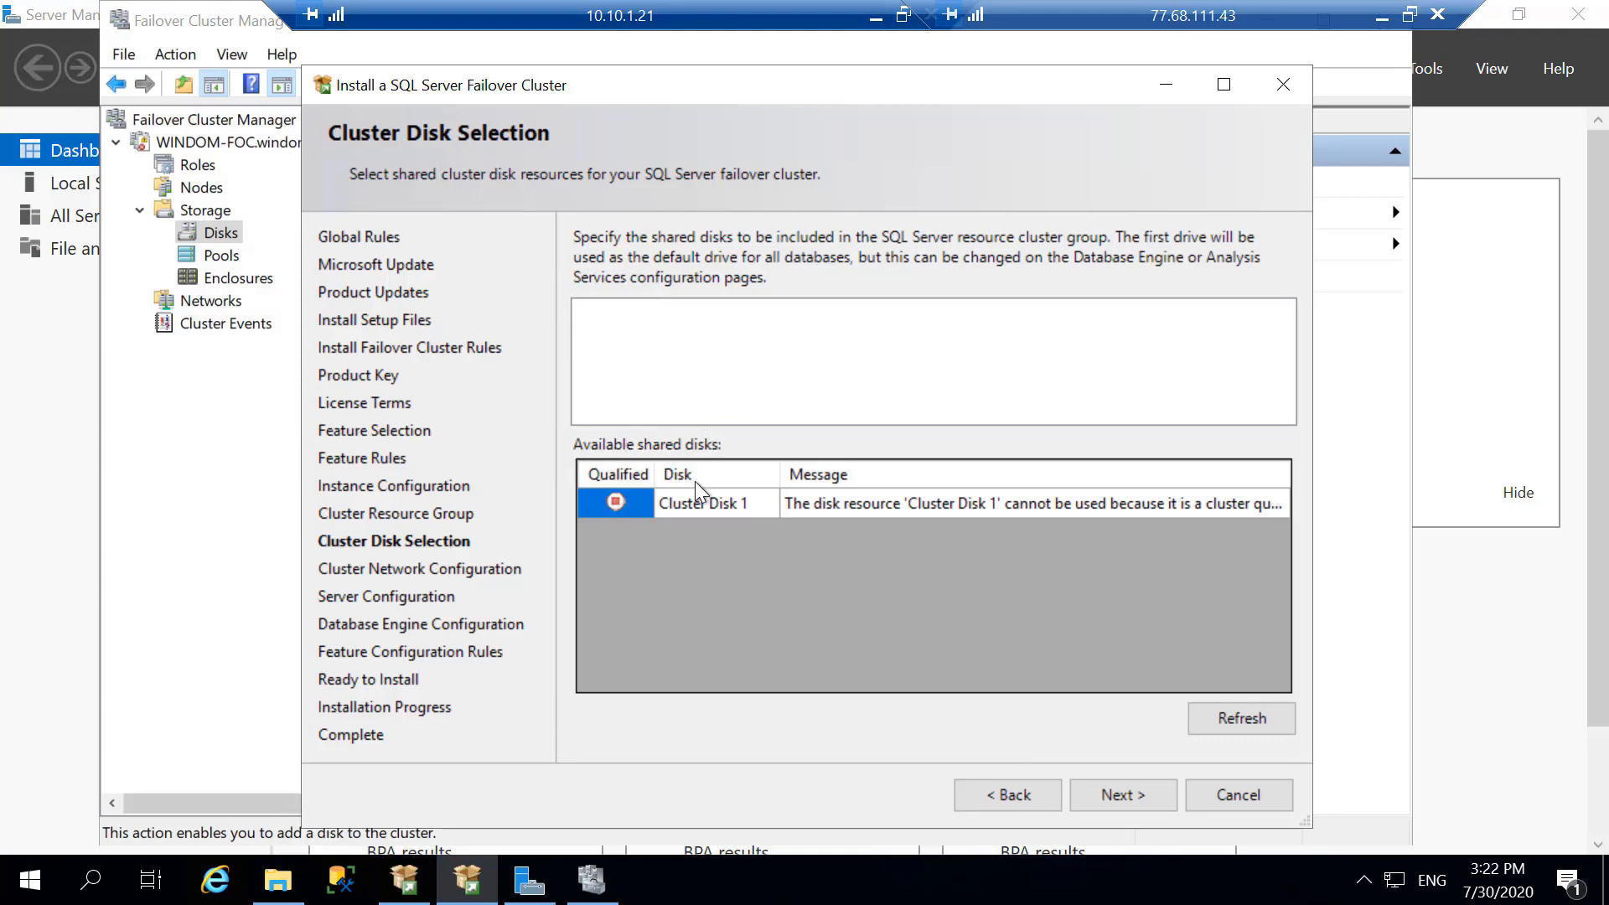
pyautogui.click(692, 504)
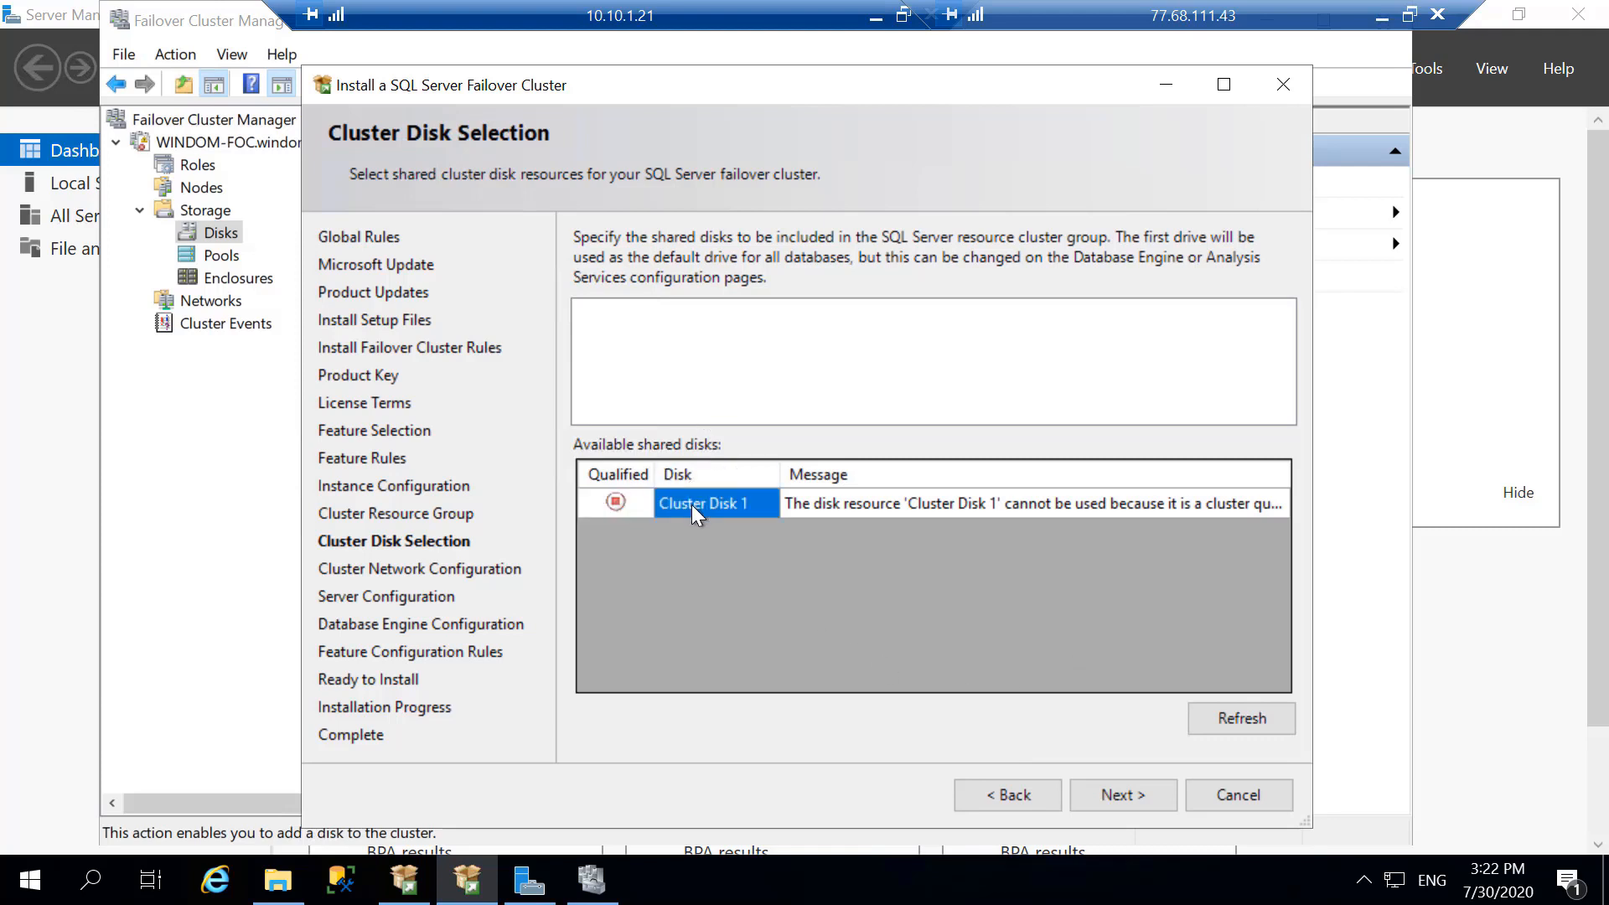
pyautogui.click(1235, 716)
pyautogui.click(898, 526)
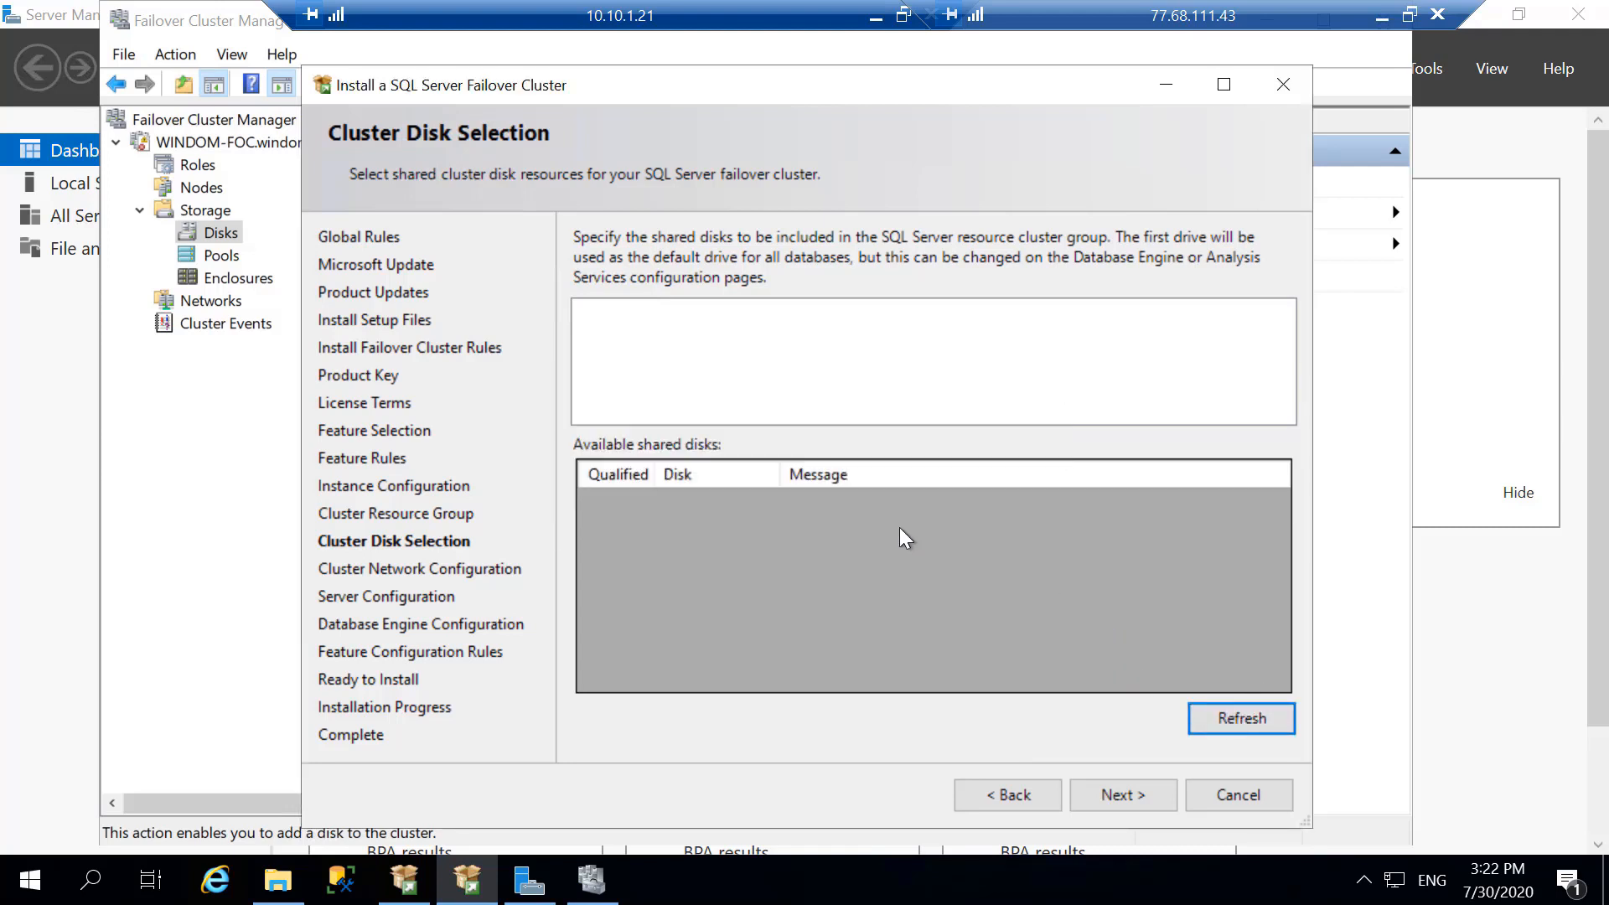
pyautogui.click(685, 540)
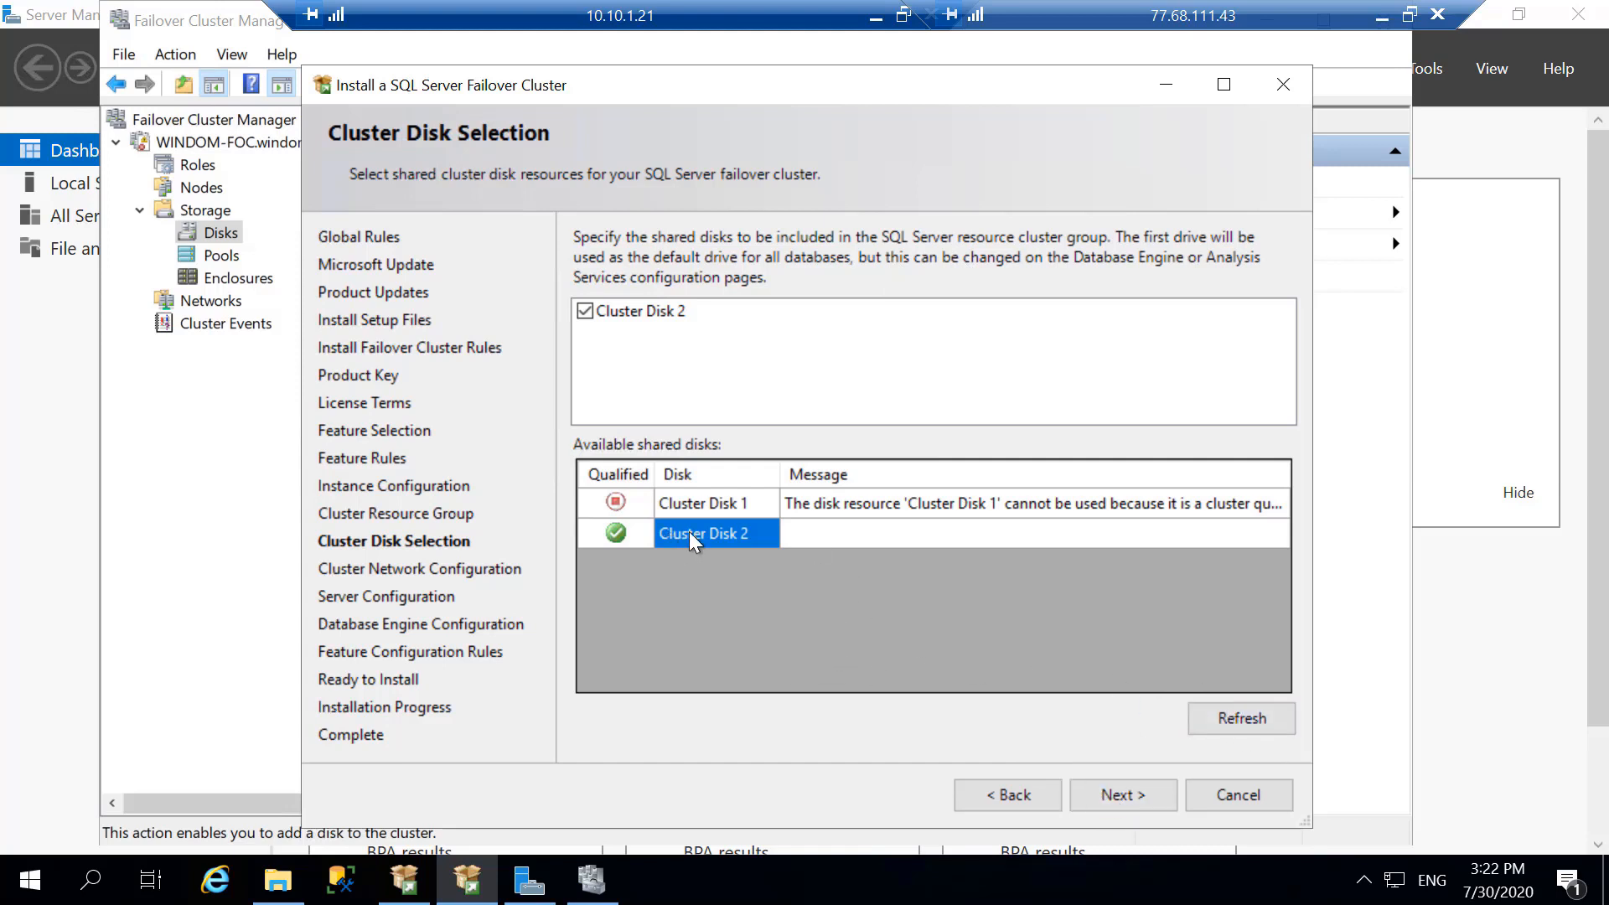
pyautogui.click(1103, 794)
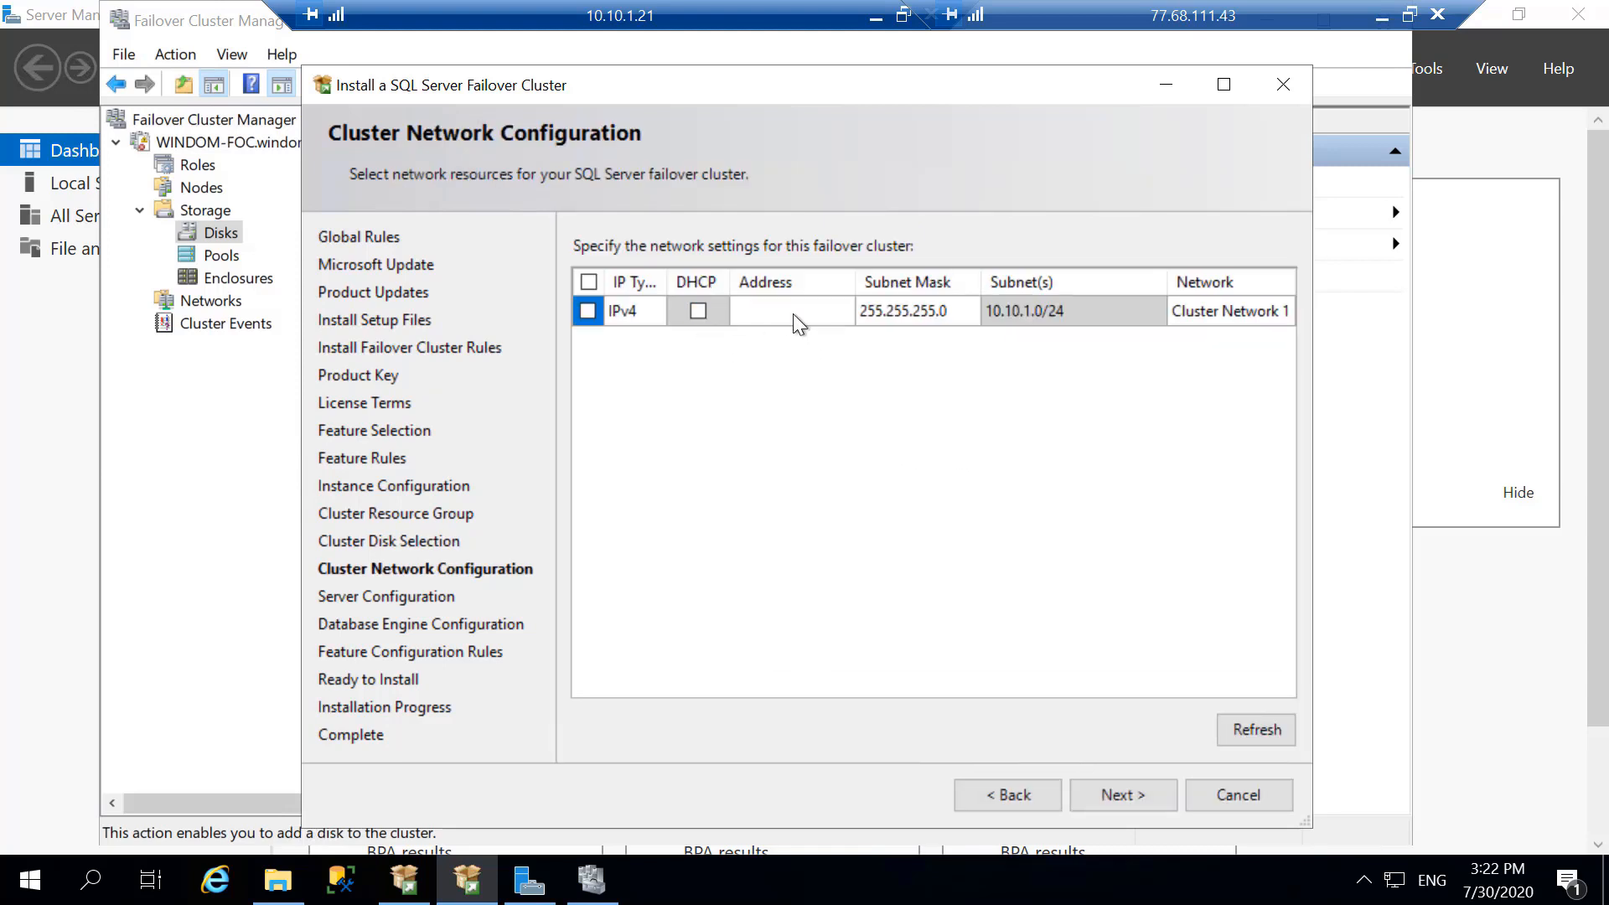
# - Enable the IPv4 entry on Cluster Network 1 with the address 10.10.1.20 and continue to the server configuration
pyautogui.click(770, 314)
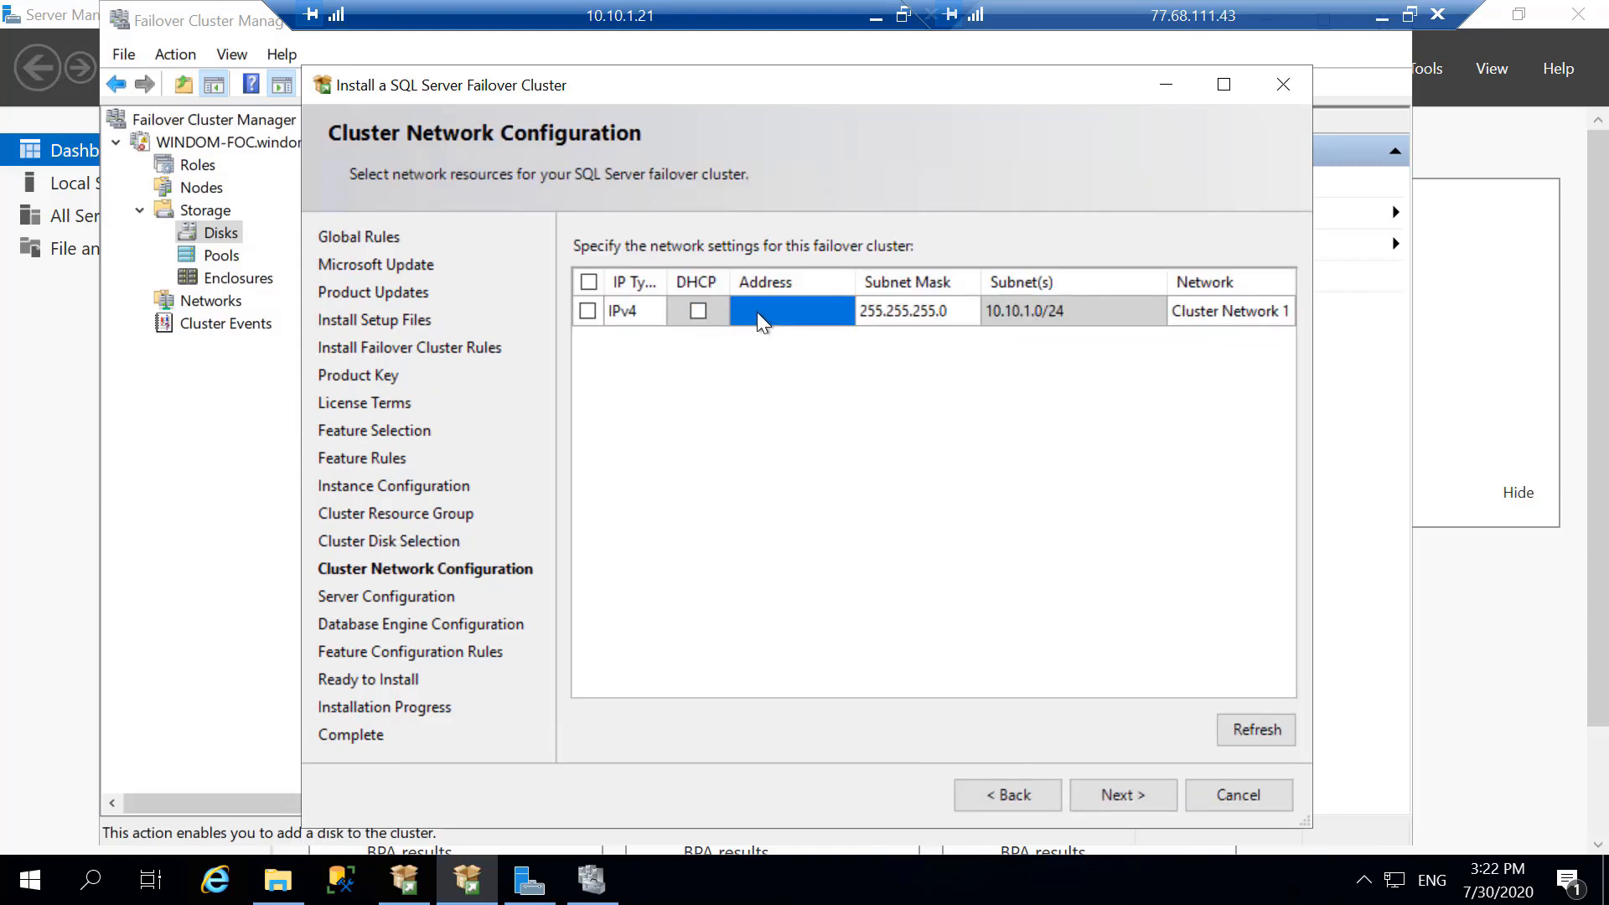
pyautogui.click(588, 310)
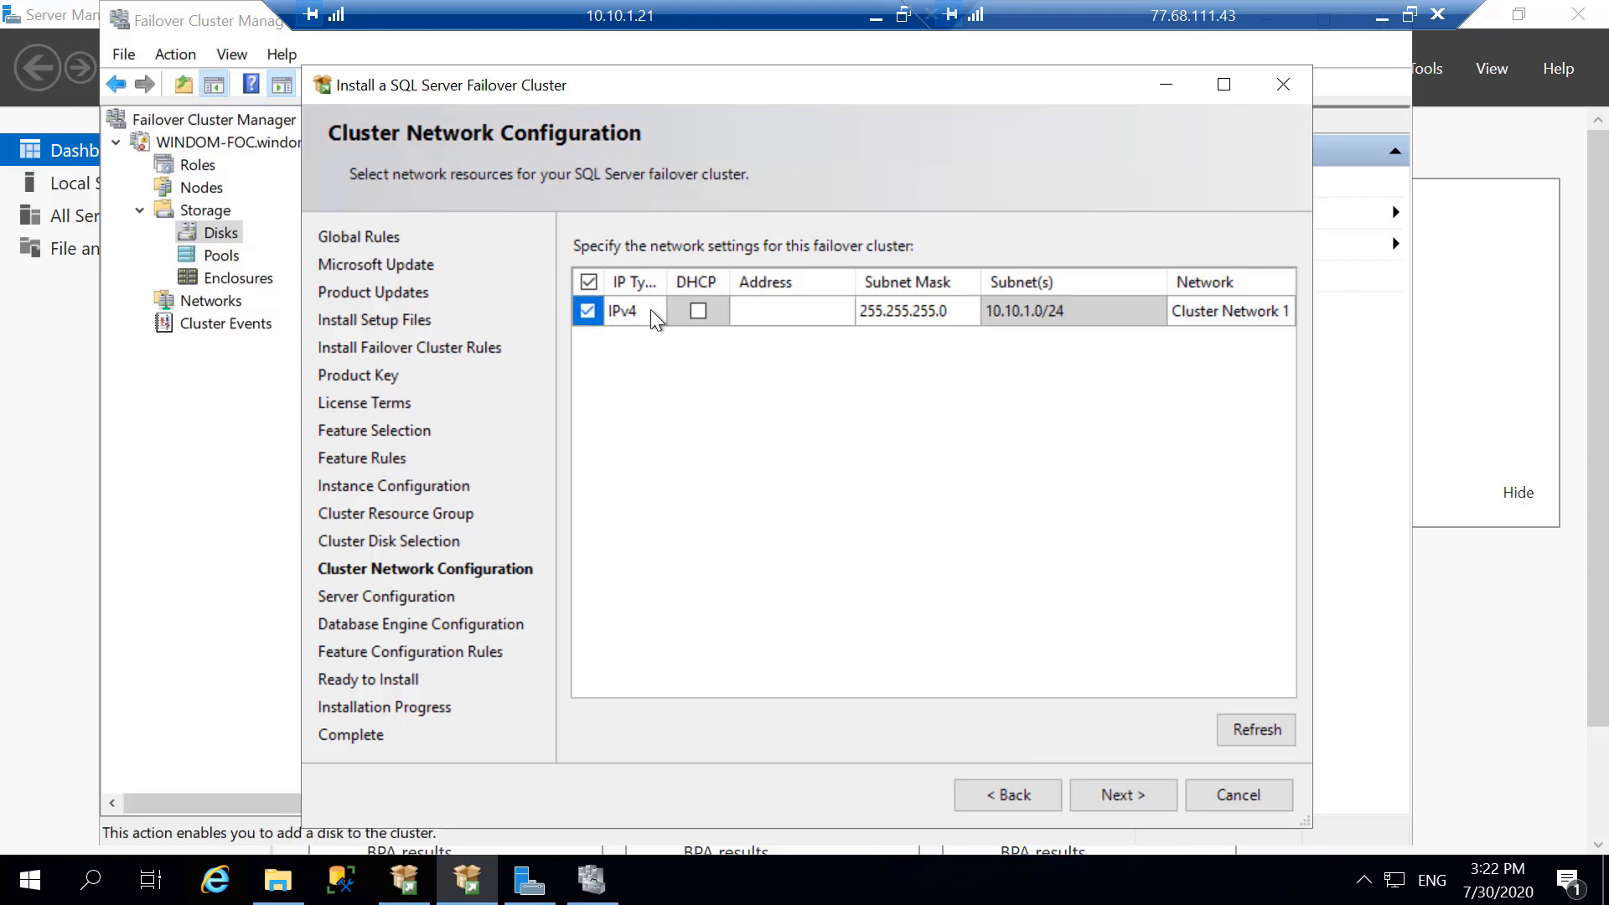
pyautogui.click(751, 315)
pyautogui.write('10.10.1.20')
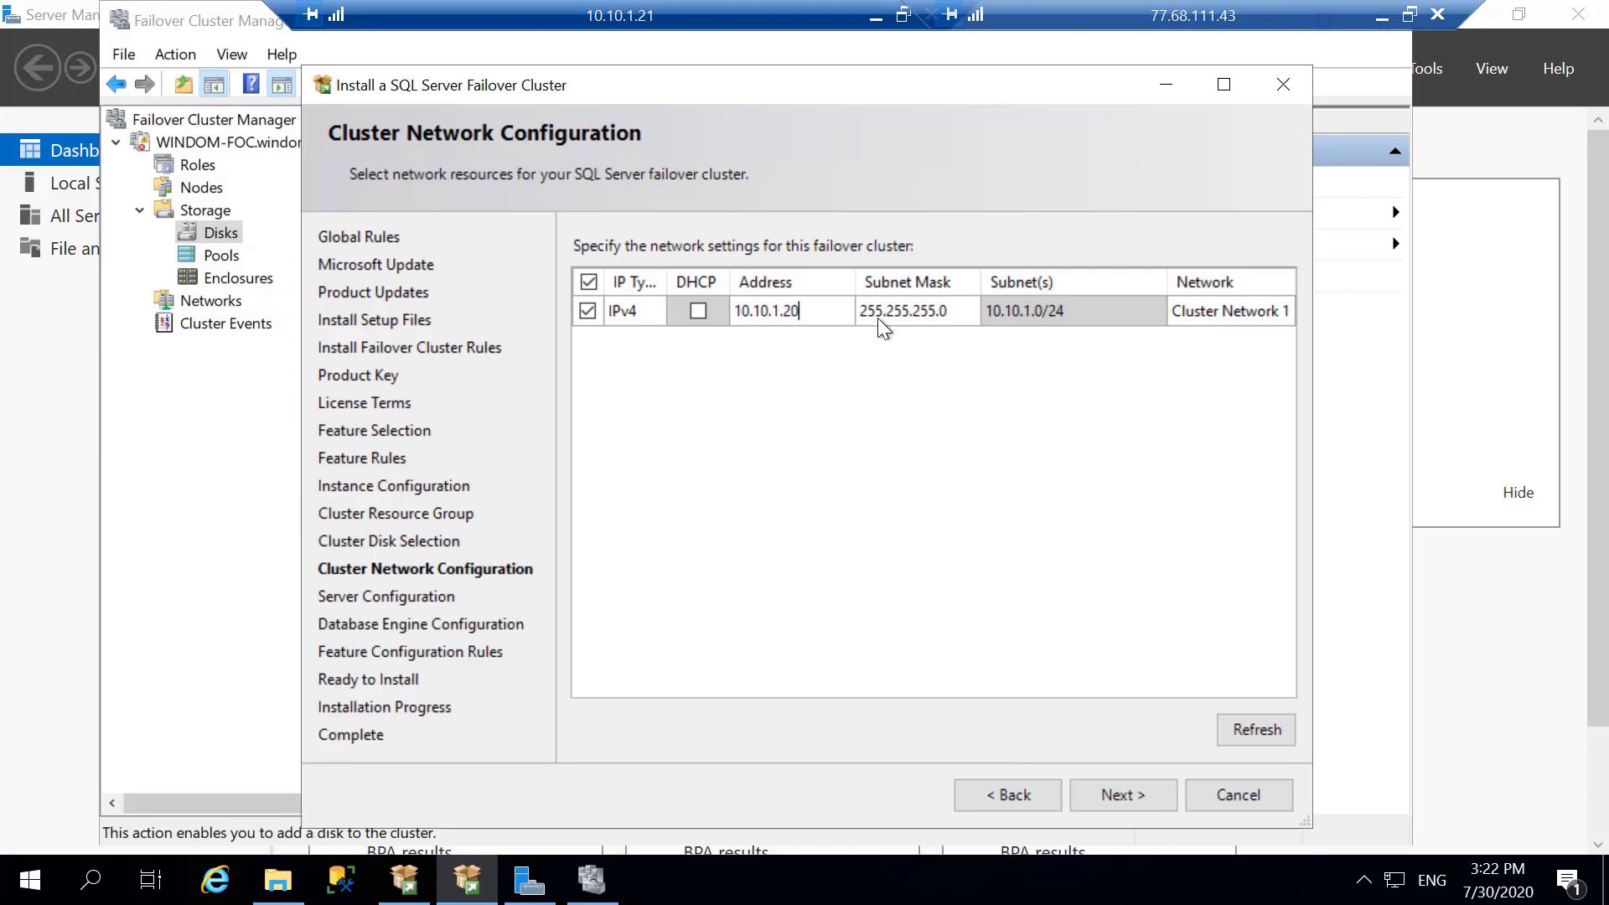
pyautogui.click(1126, 794)
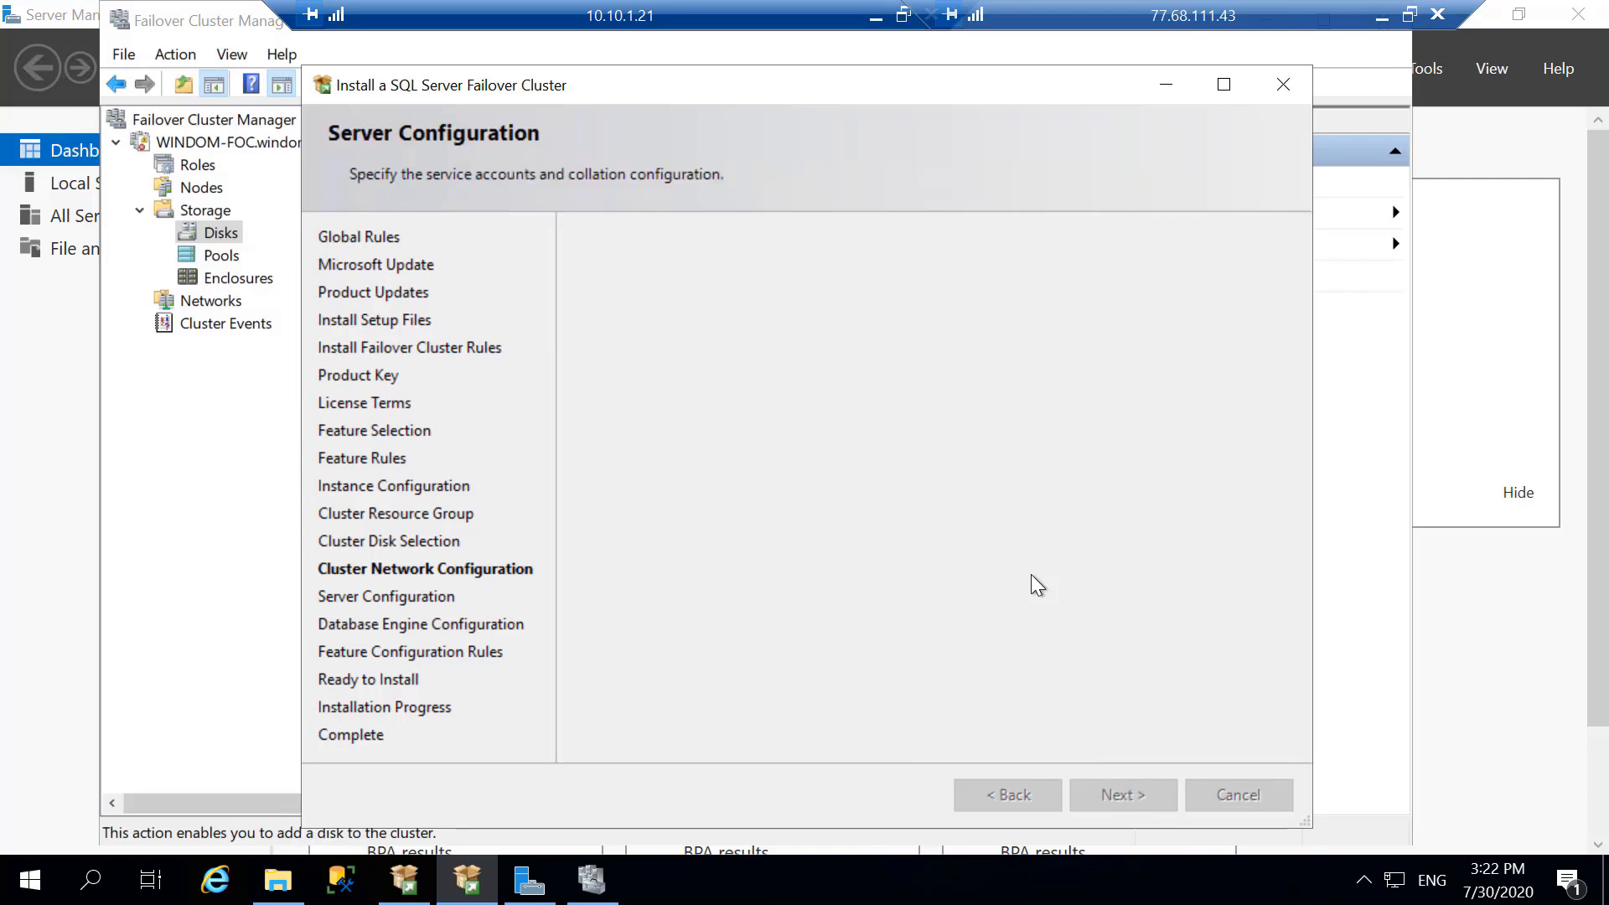
# - Open the account selection for the SQL Server Agent service to browse for its account
pyautogui.click(916, 351)
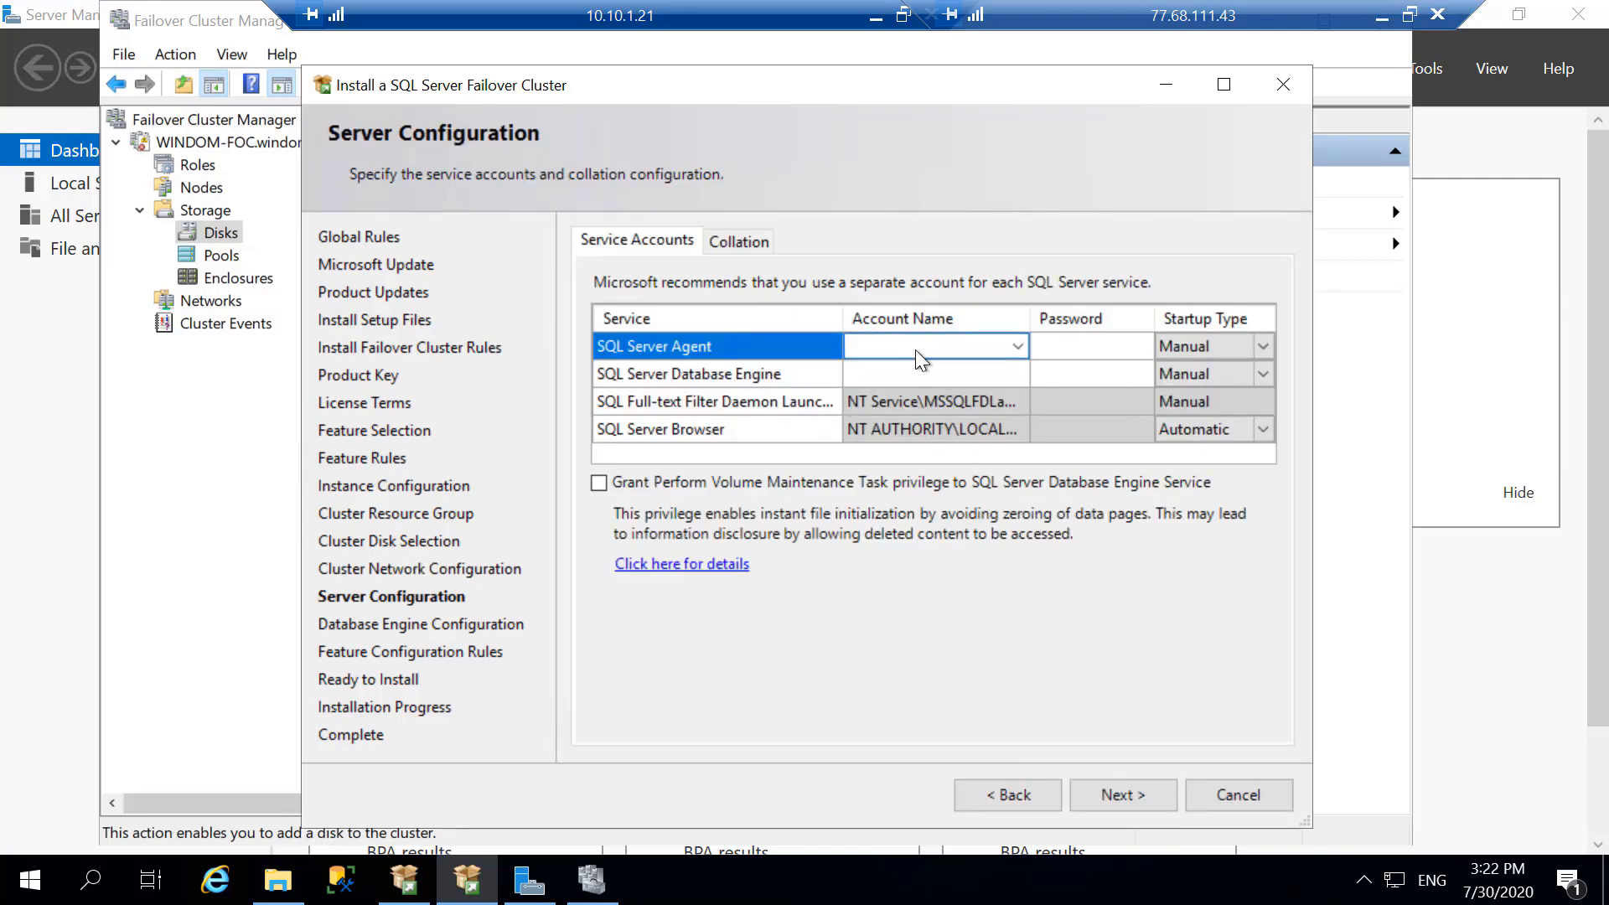
pyautogui.click(743, 344)
pyautogui.click(1018, 344)
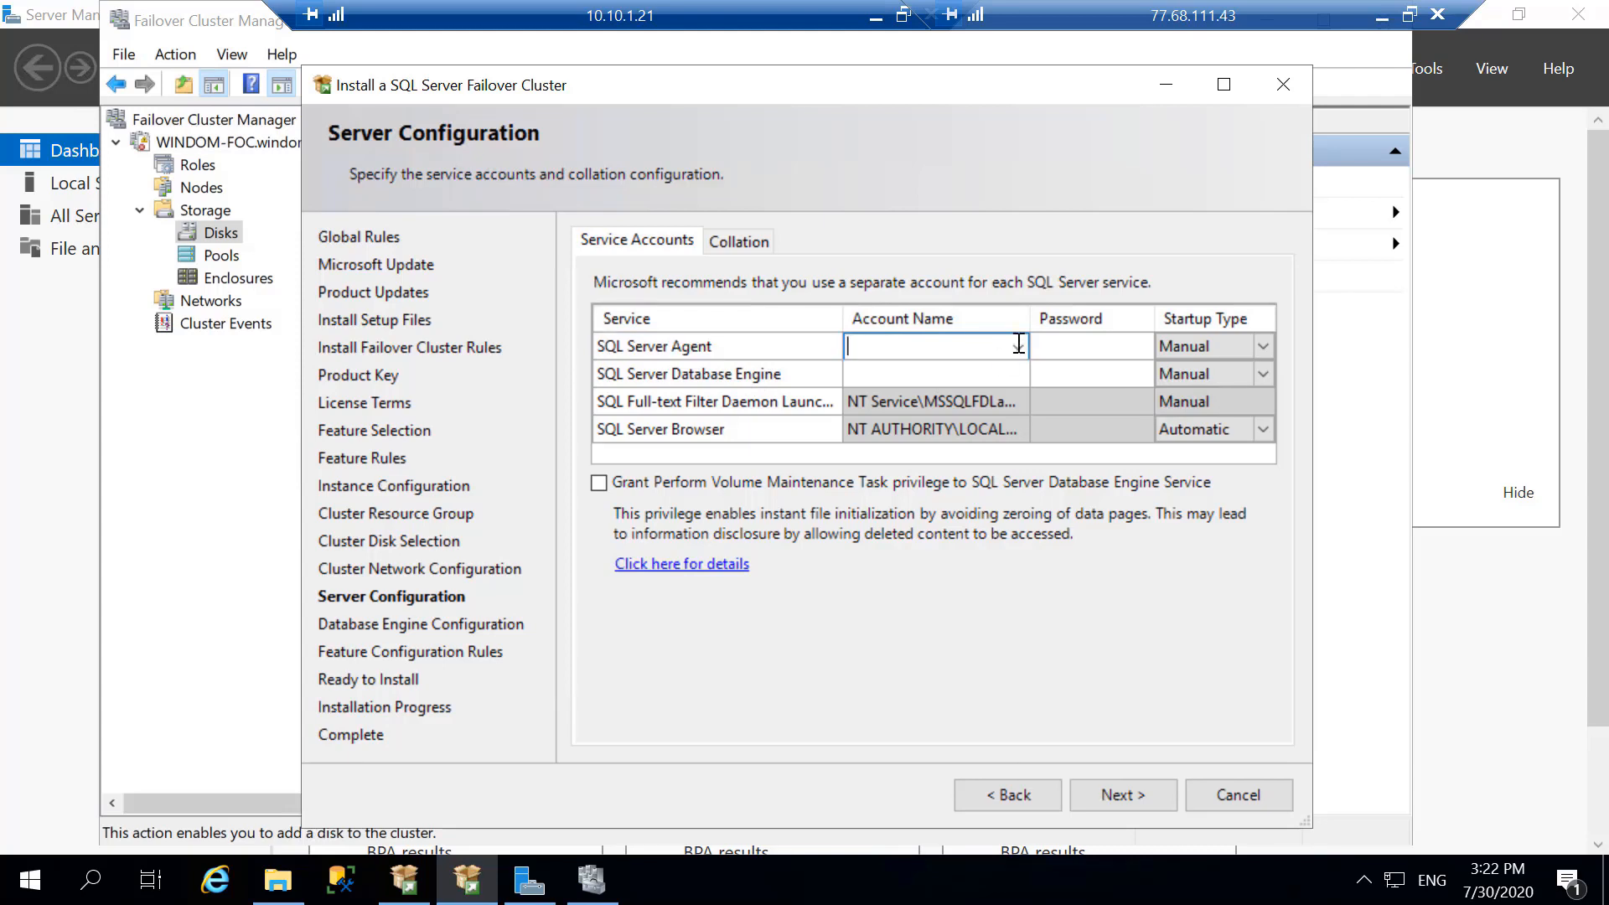
pyautogui.click(1017, 343)
pyautogui.click(945, 373)
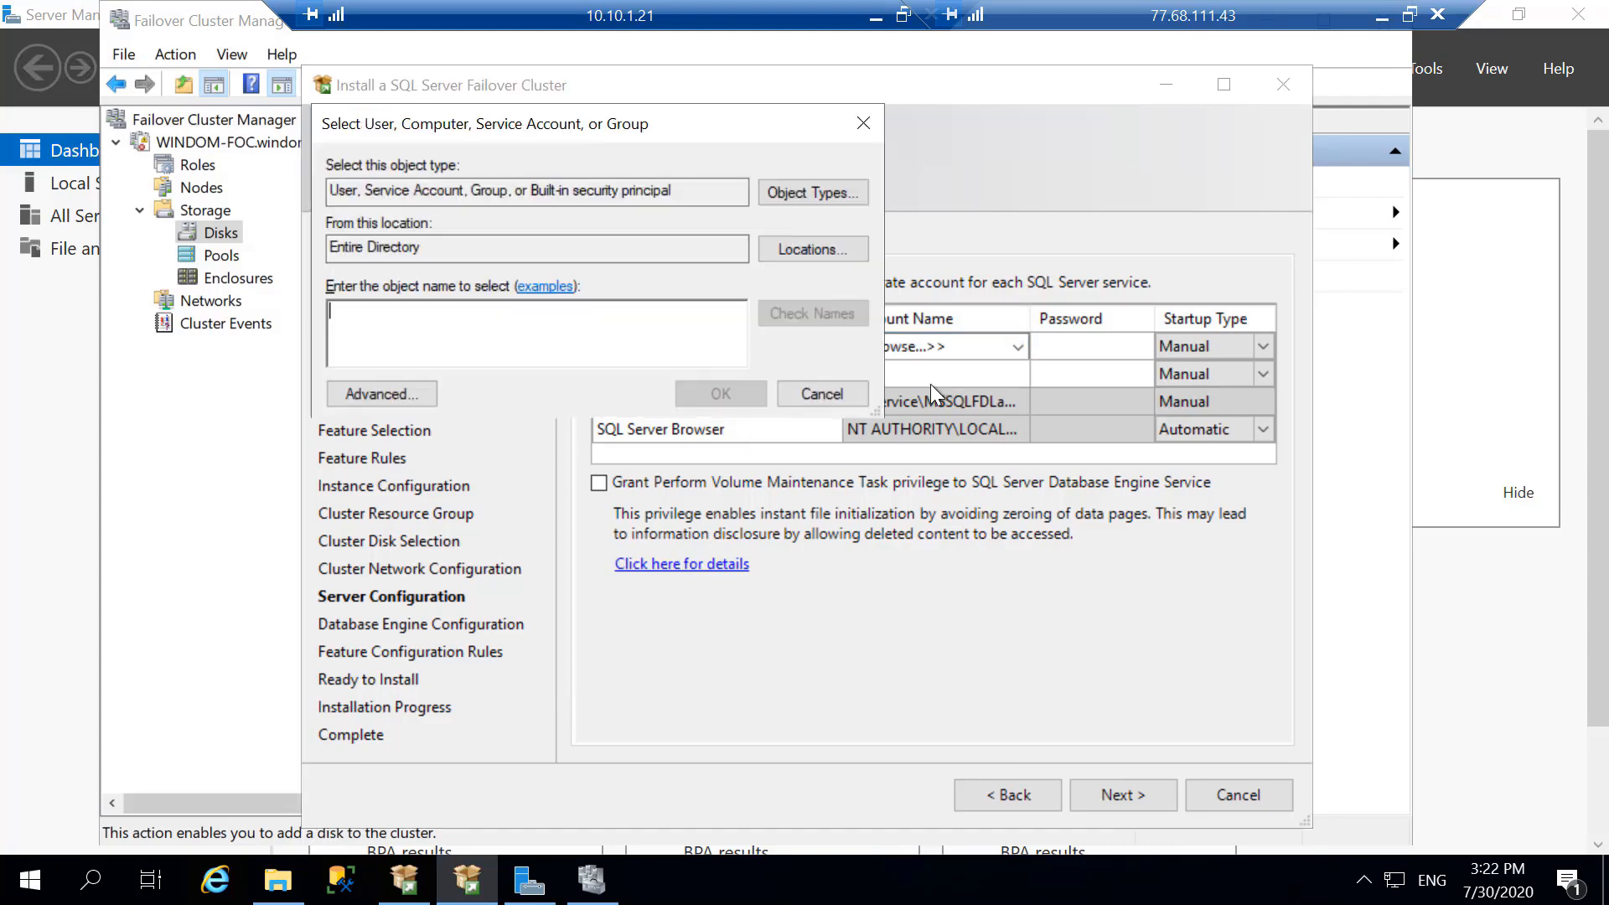
# - Search the entire directory for accounts and choose Administrator from the results
pyautogui.click(411, 399)
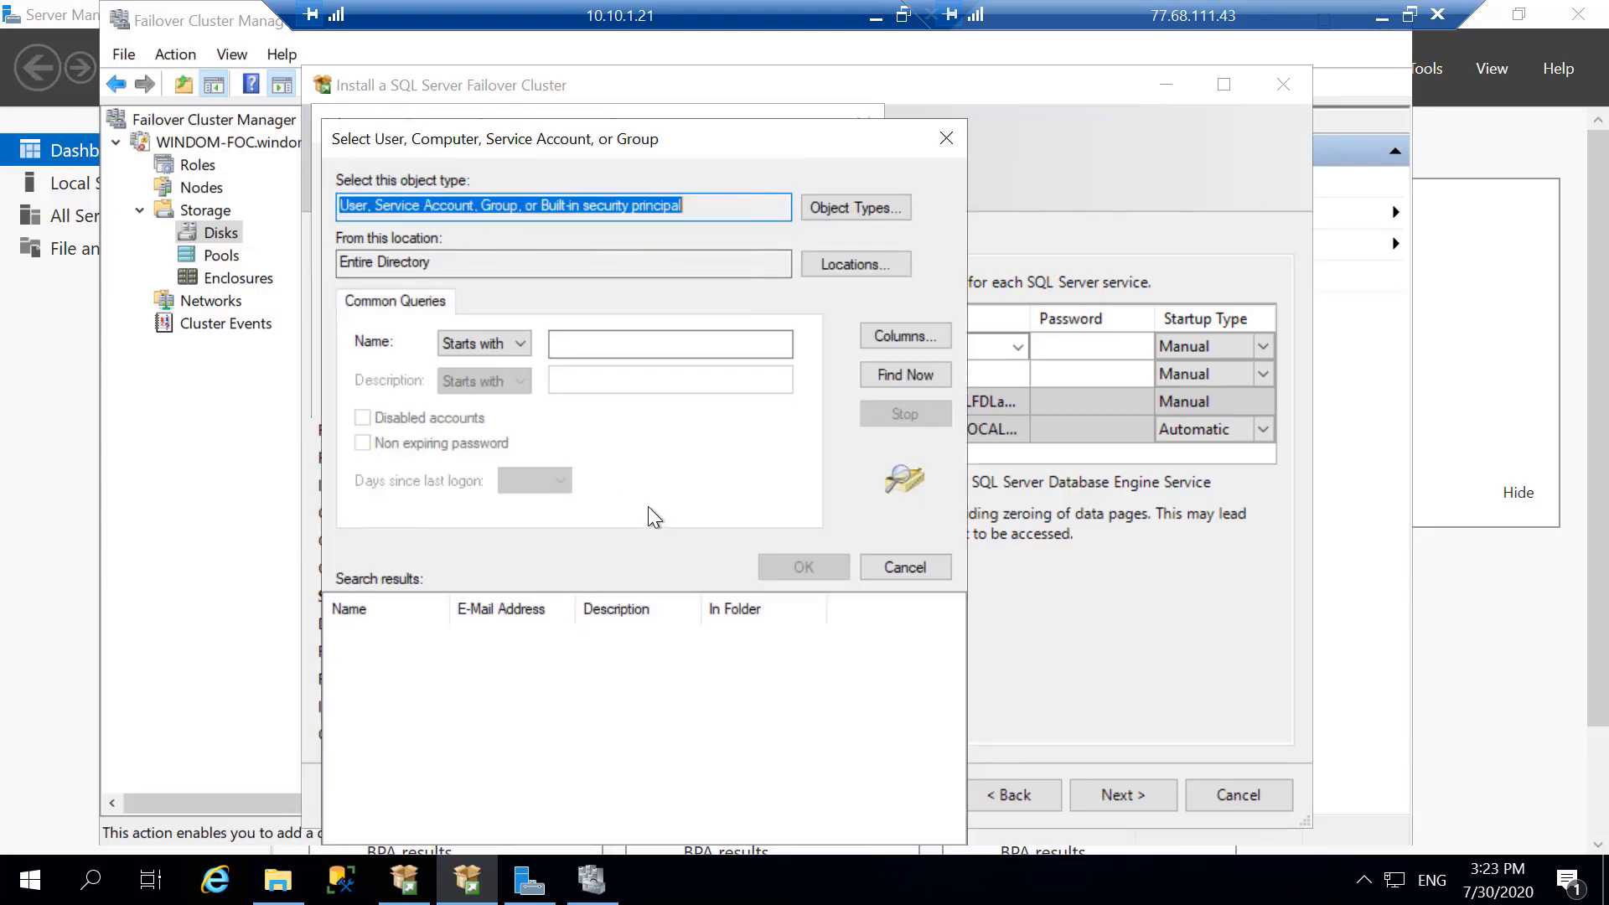
pyautogui.moveTo(672, 134); pyautogui.dragTo(707, 63)
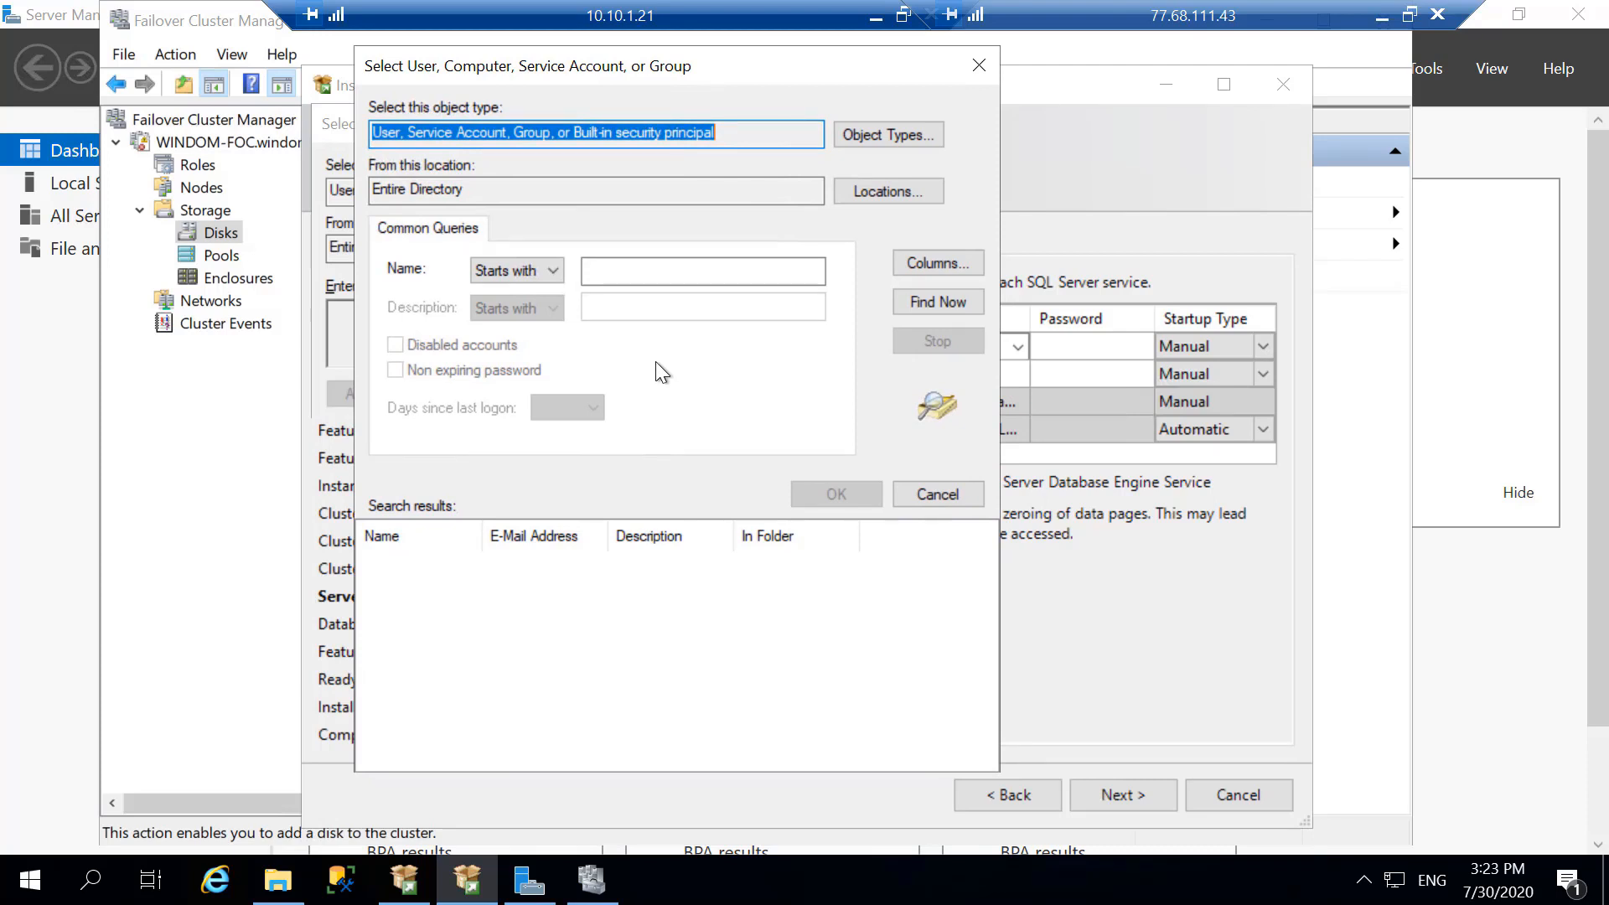
pyautogui.click(937, 300)
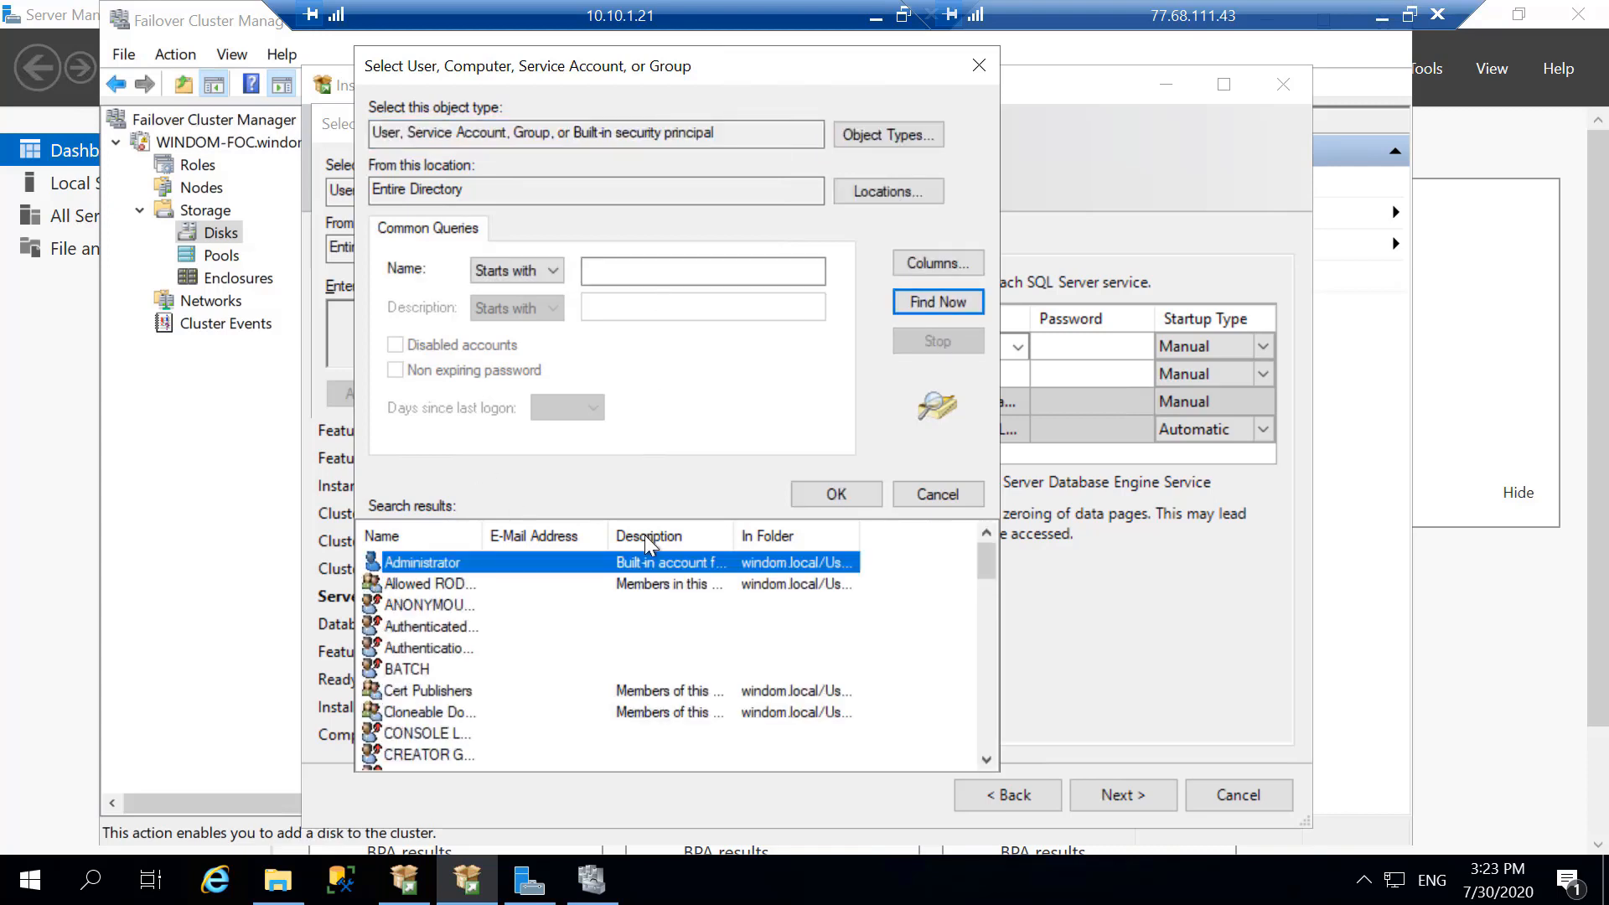
pyautogui.moveTo(477, 530); pyautogui.dragTo(574, 529)
pyautogui.scroll(-4, 653, 592)
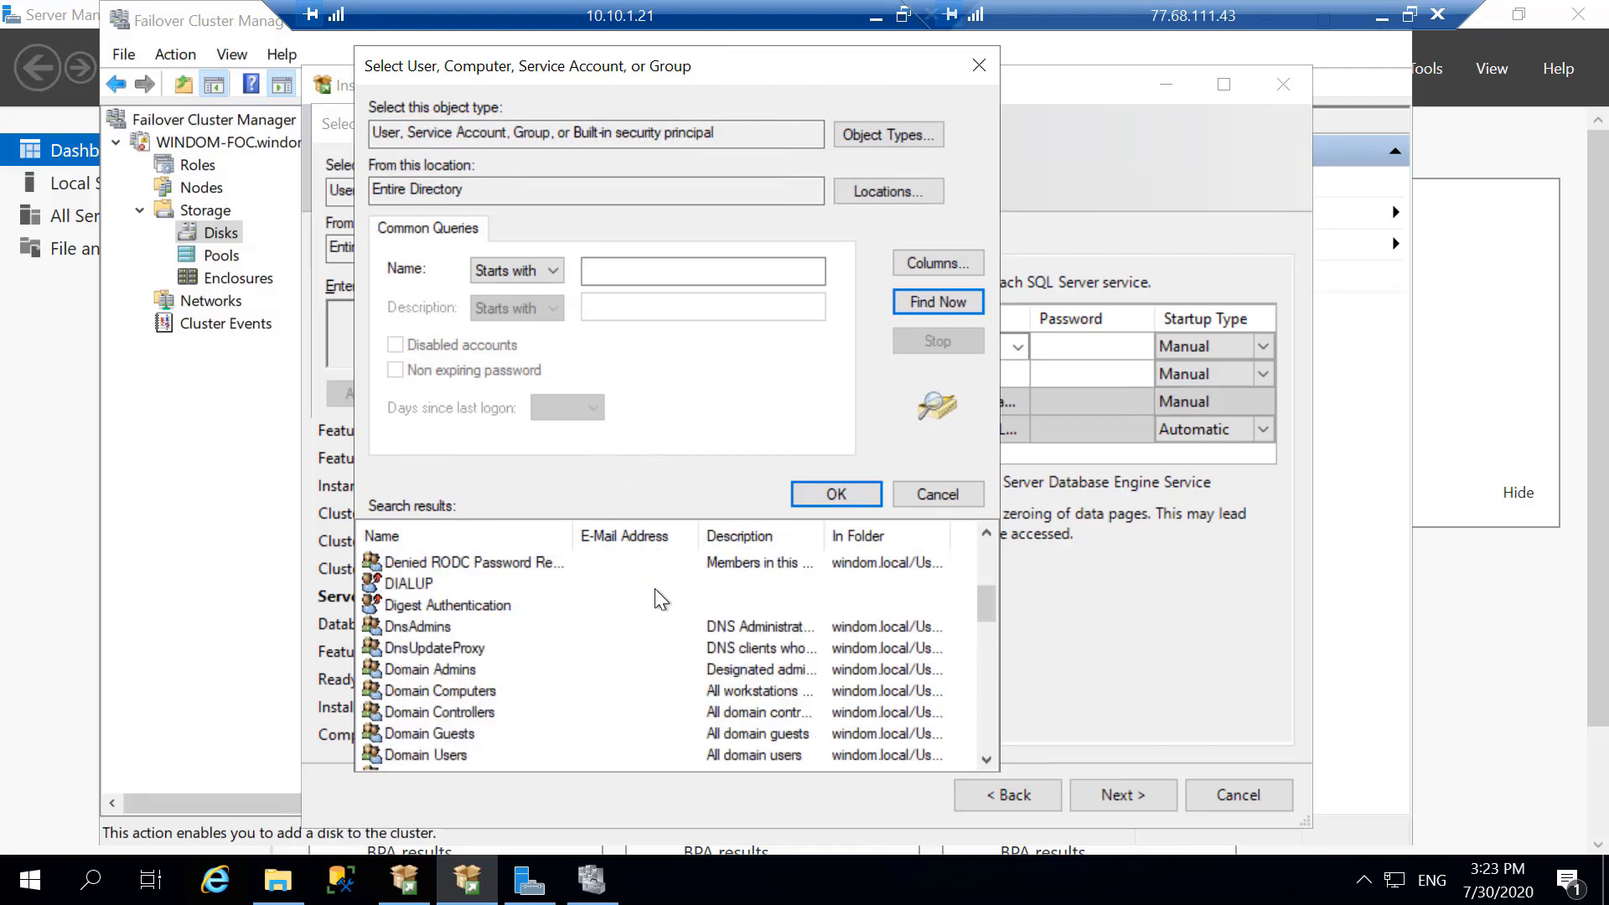
pyautogui.scroll(1, 550, 605)
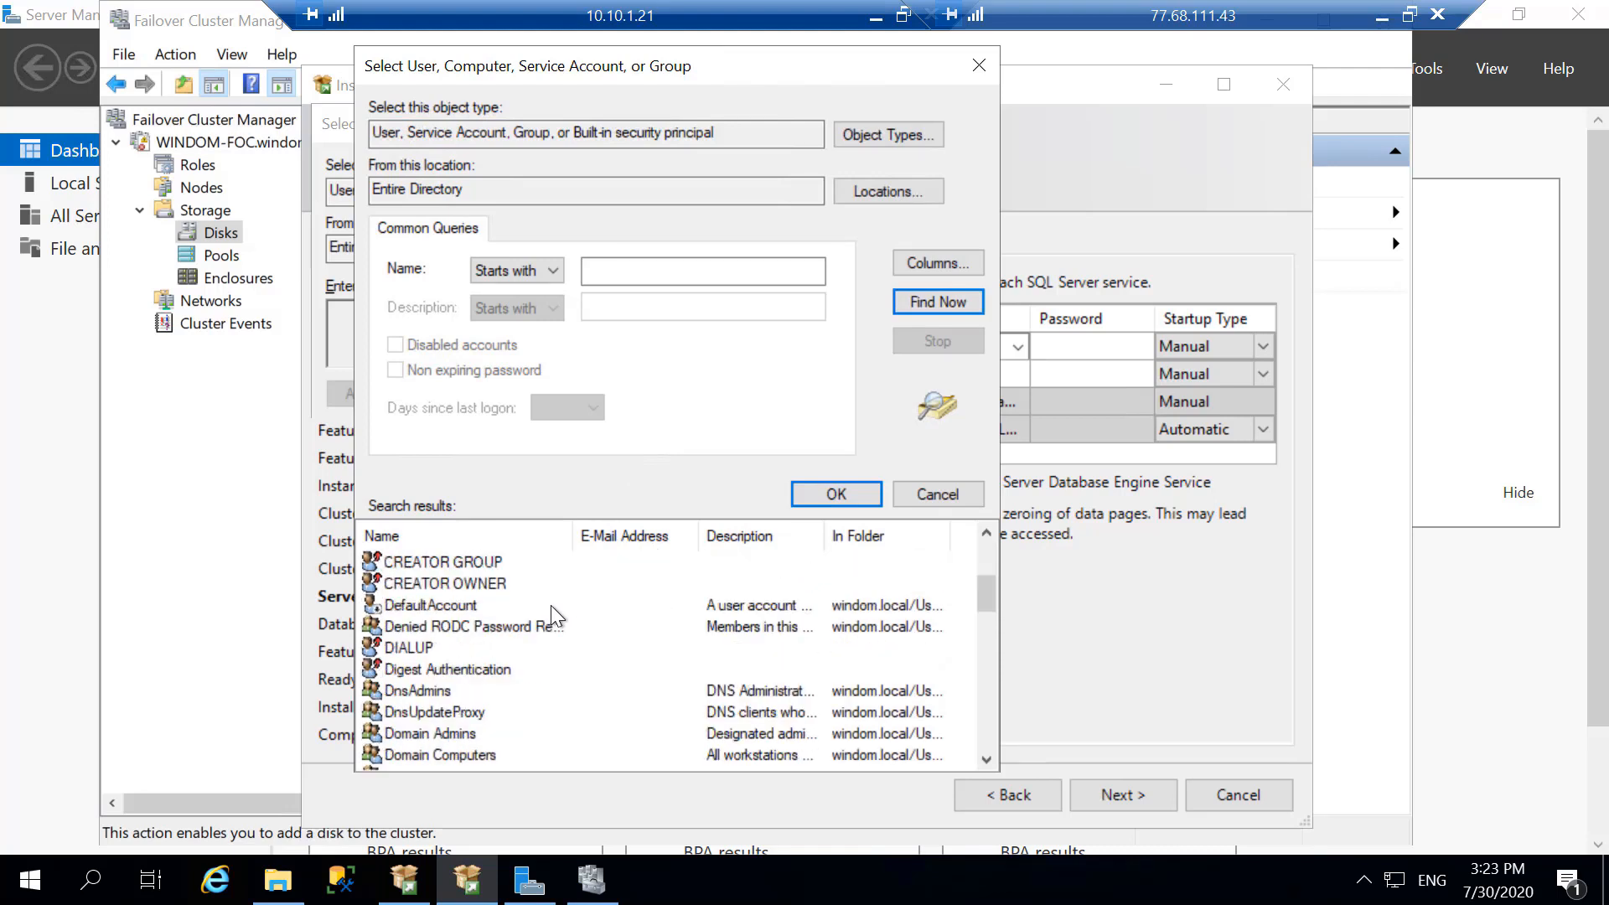
pyautogui.scroll(1, 550, 605)
pyautogui.scroll(2, 550, 605)
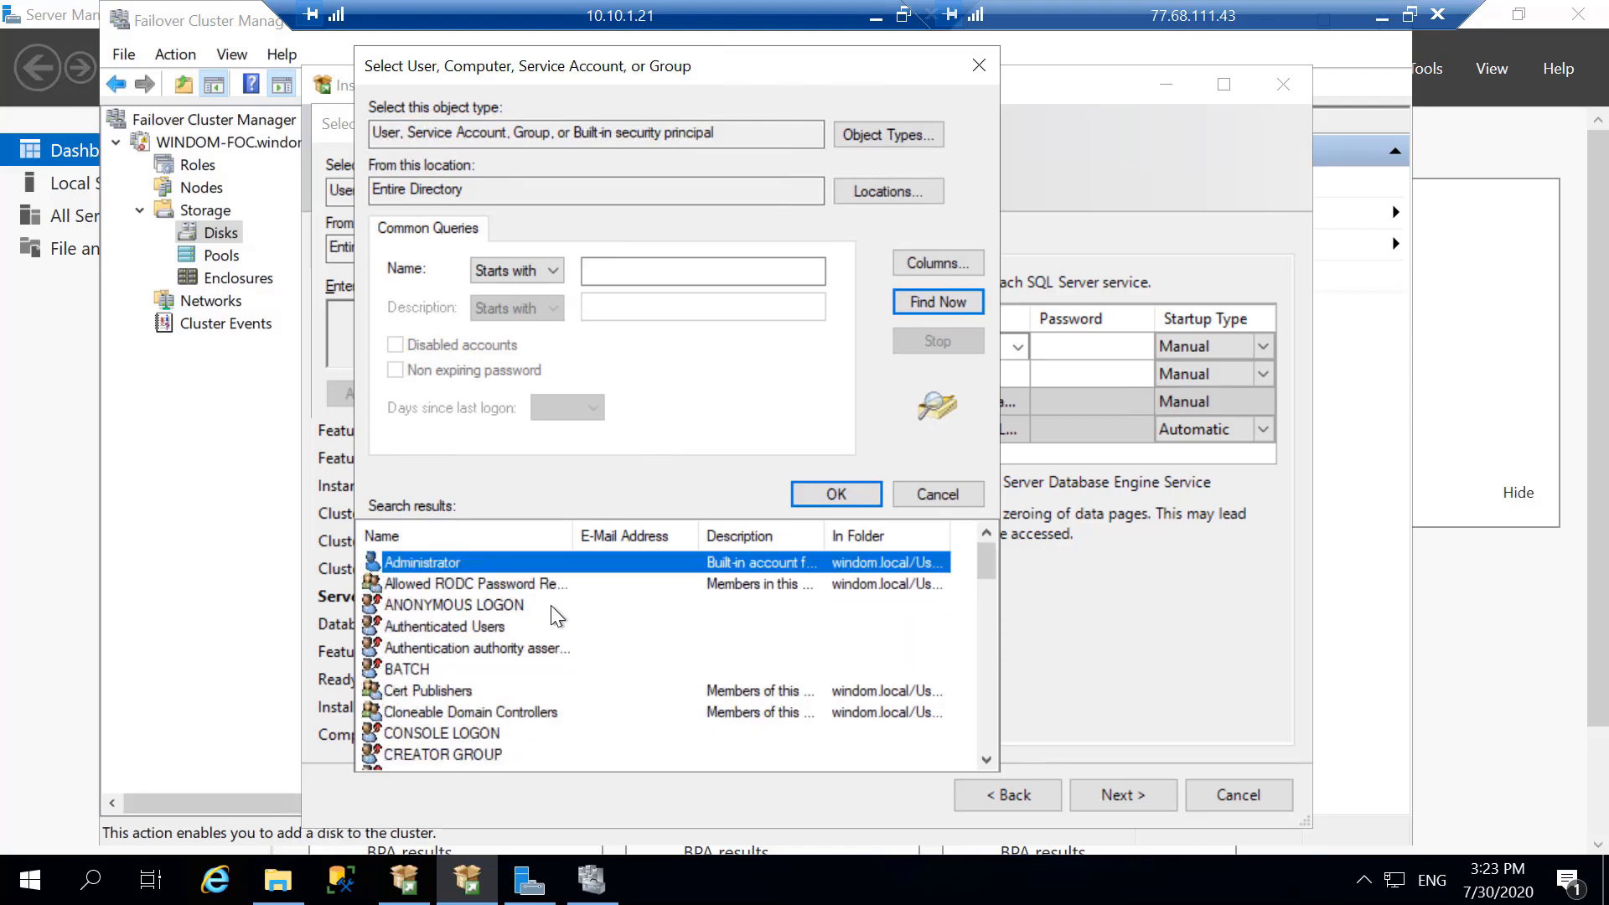
pyautogui.scroll(-1, 837, 567)
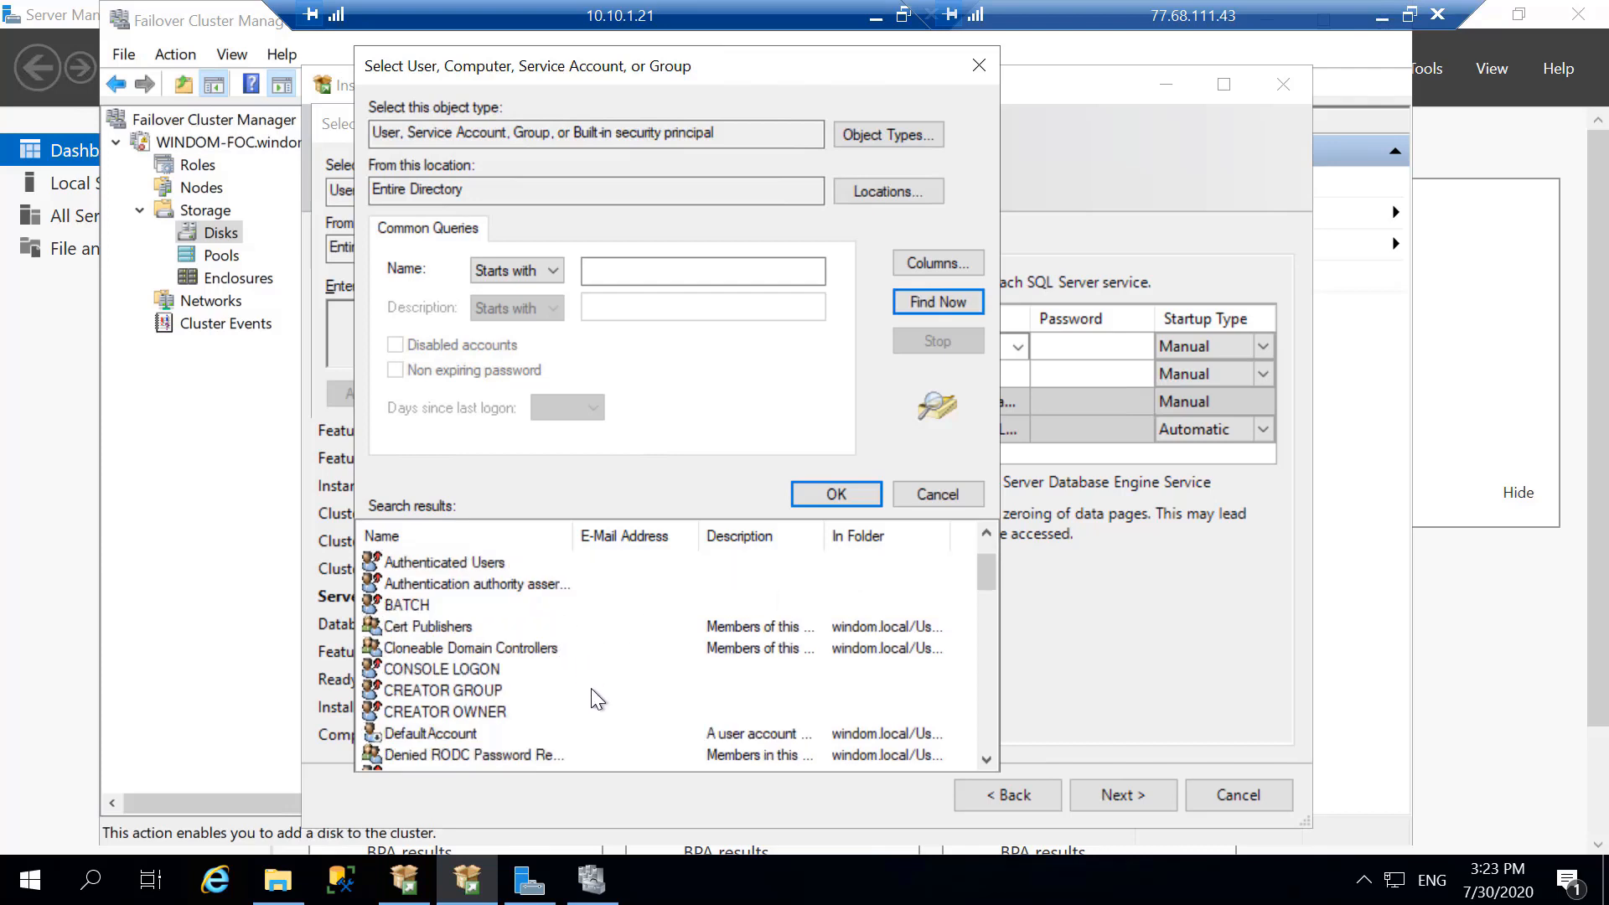
pyautogui.scroll(1, 572, 646)
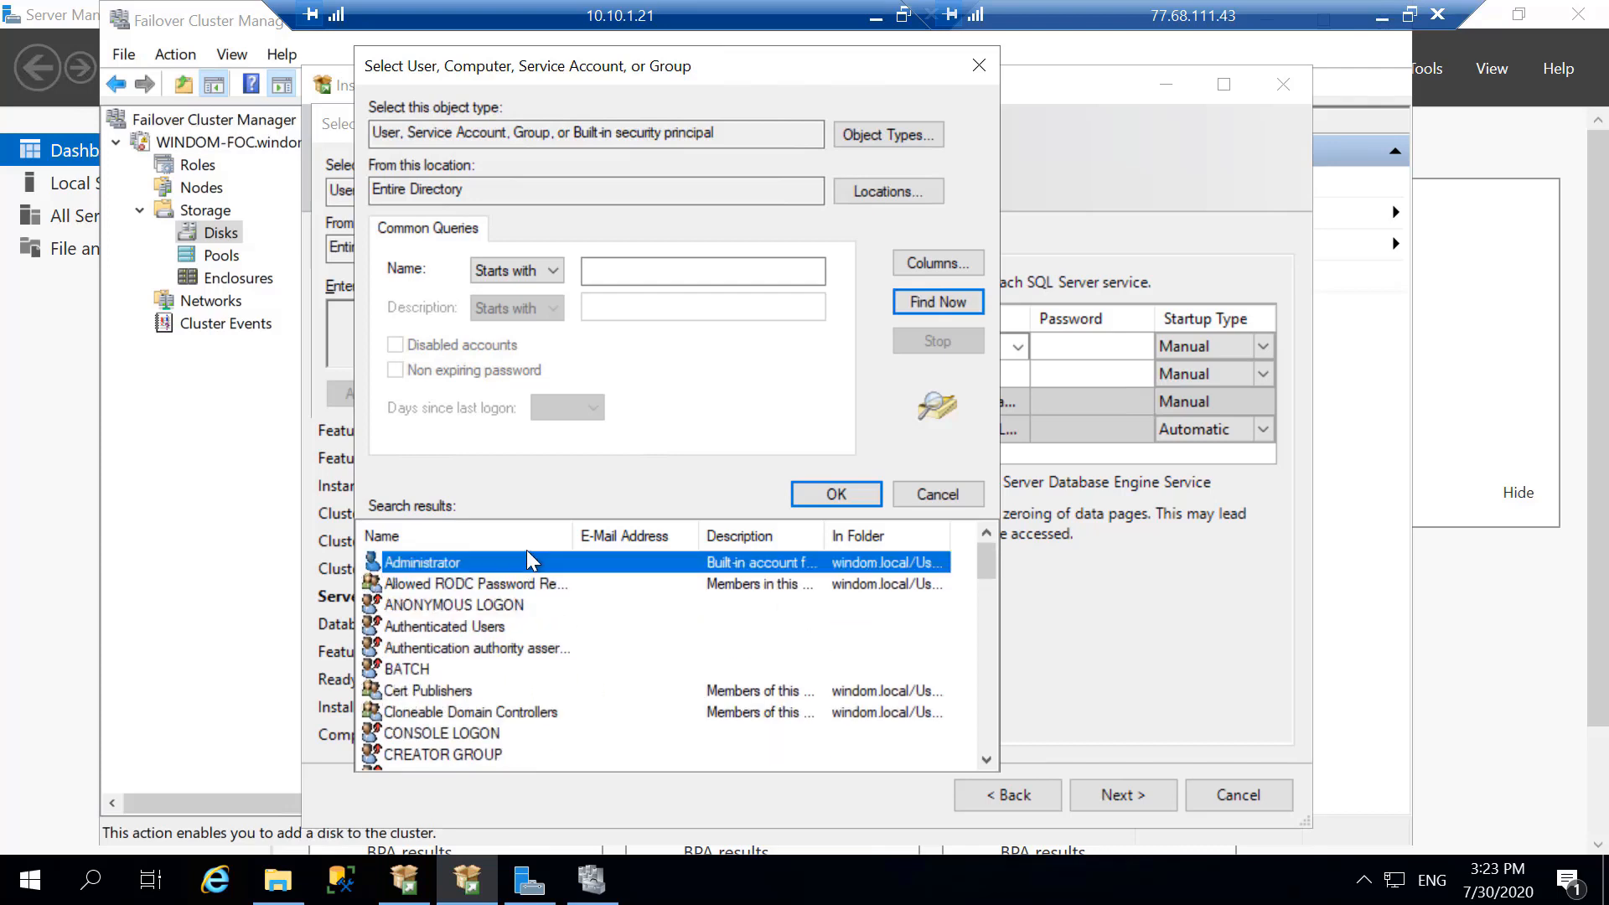
pyautogui.doubleClick(435, 561)
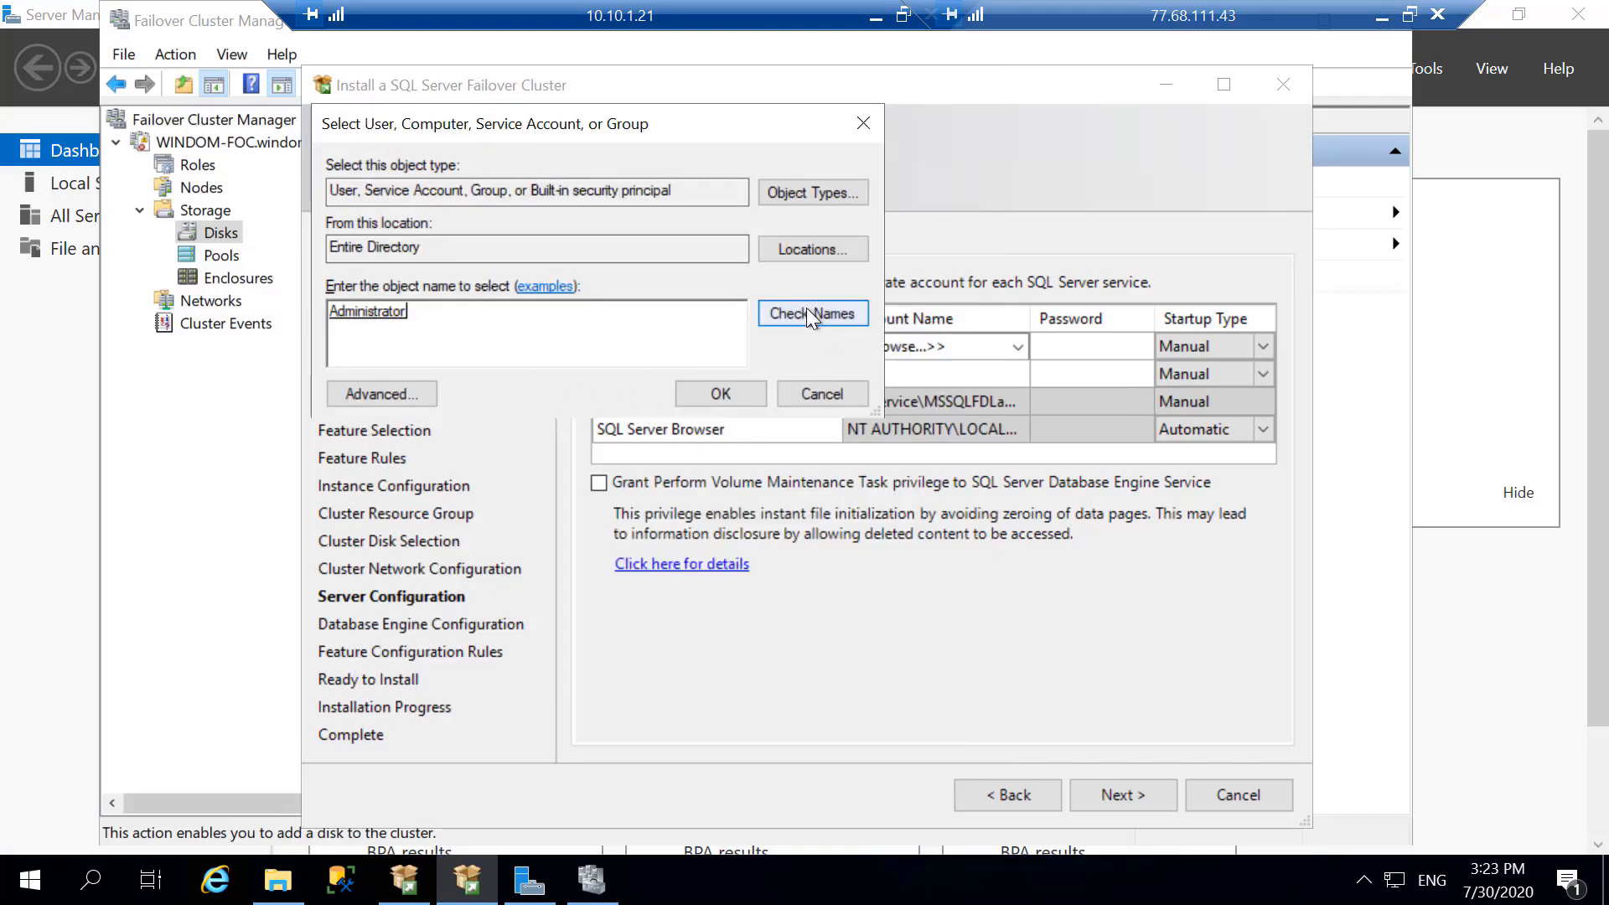
# - Set the location of the advanced account search to the Users container of windom.local
pyautogui.click(419, 392)
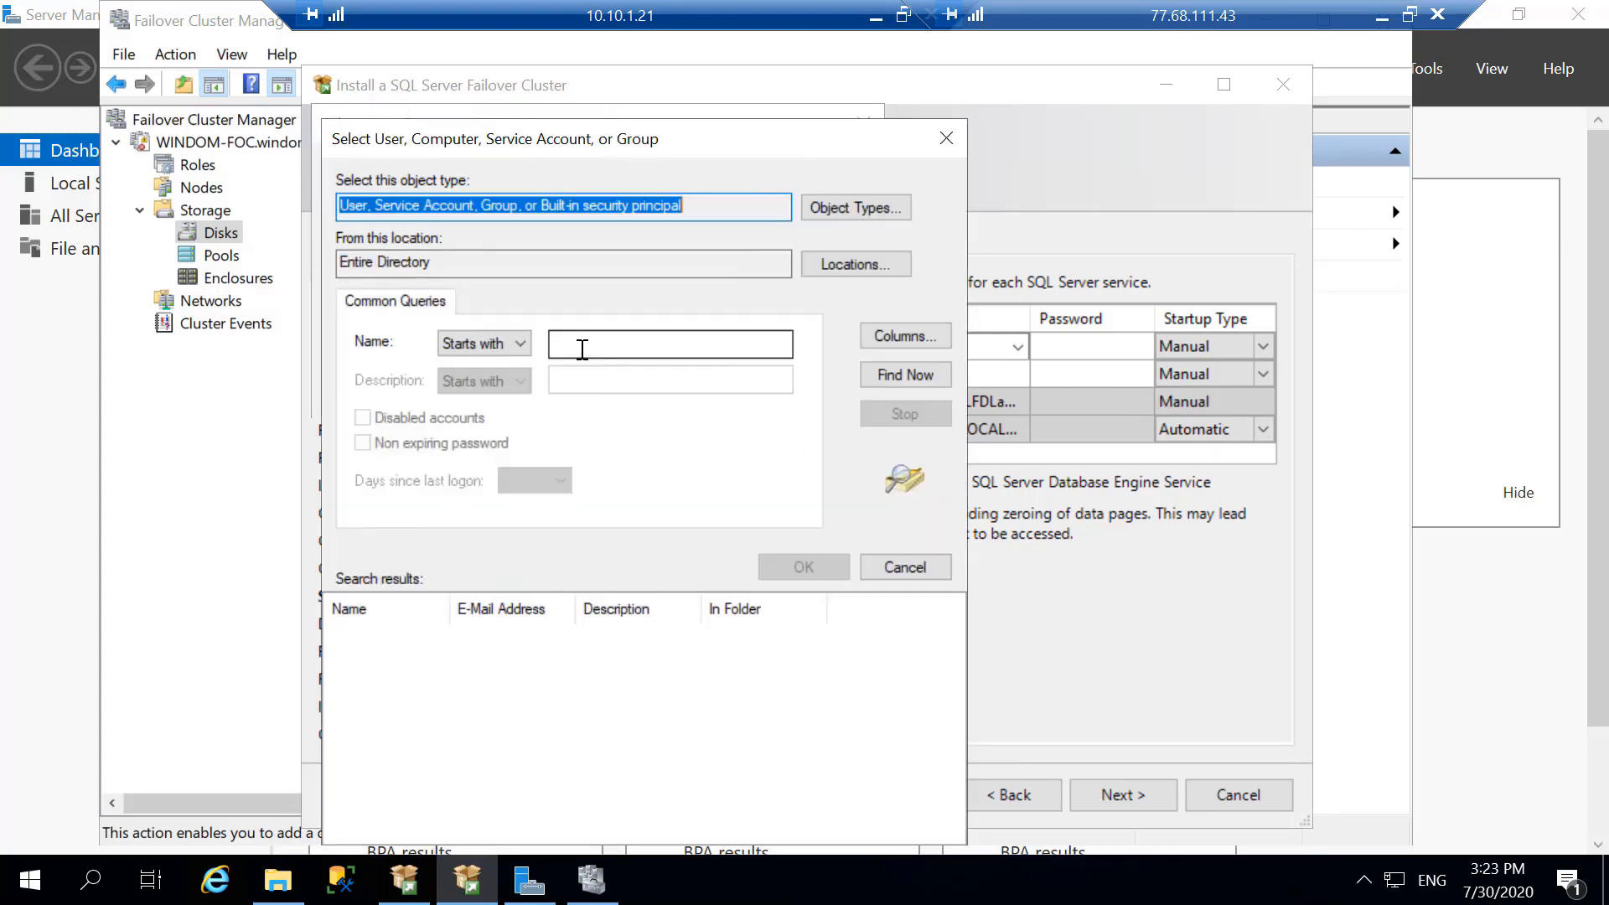
pyautogui.click(826, 269)
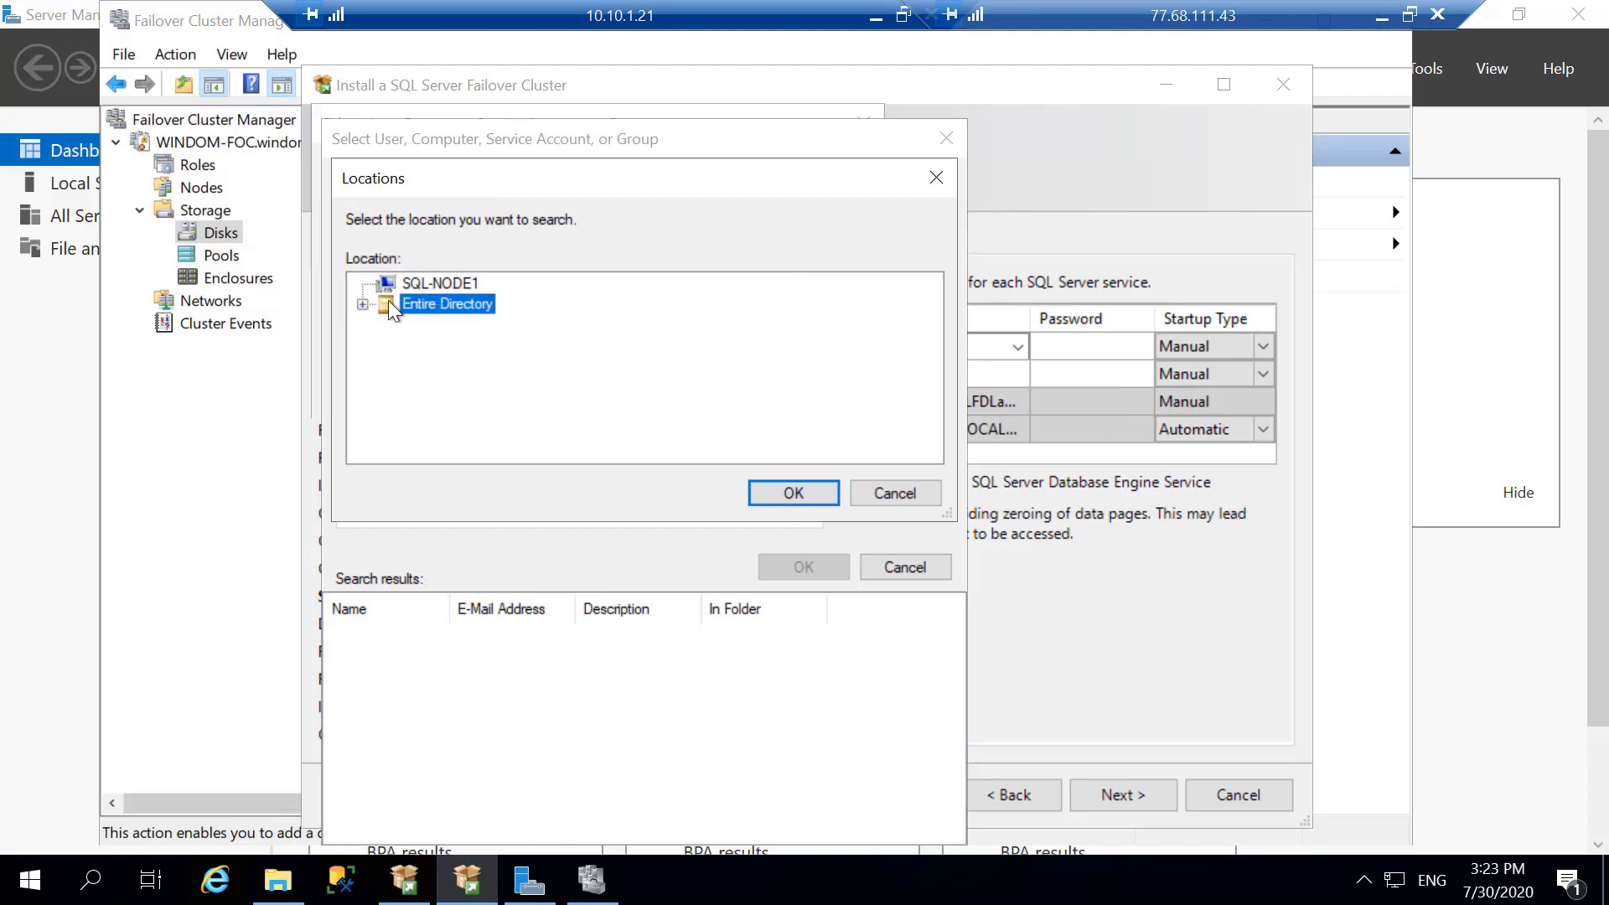
pyautogui.click(362, 304)
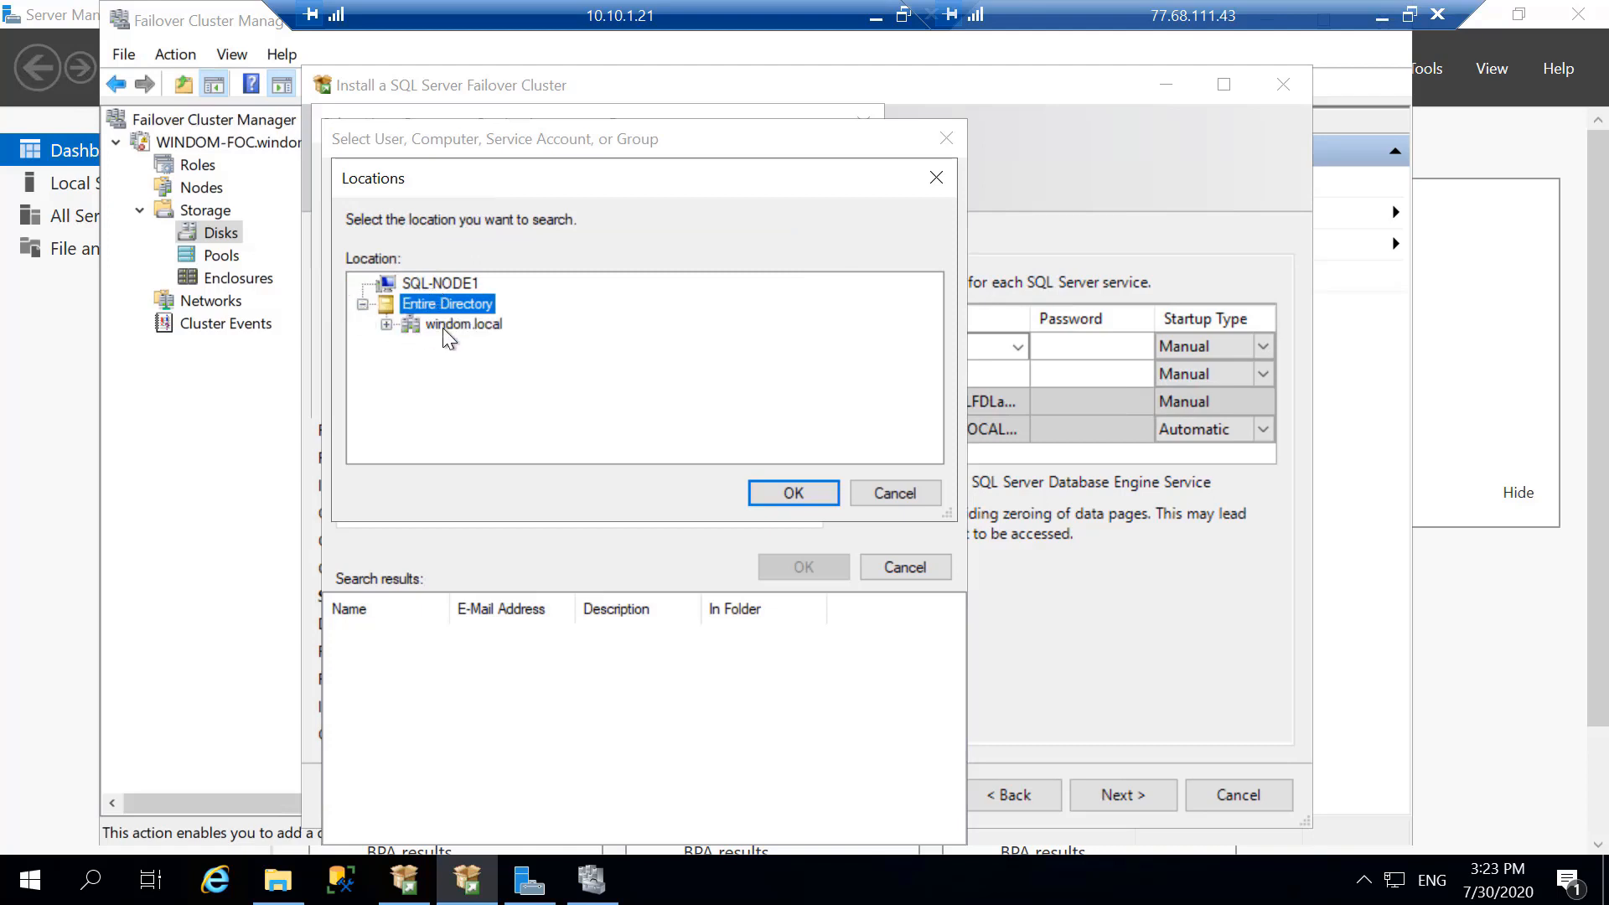
pyautogui.click(387, 324)
pyautogui.click(484, 287)
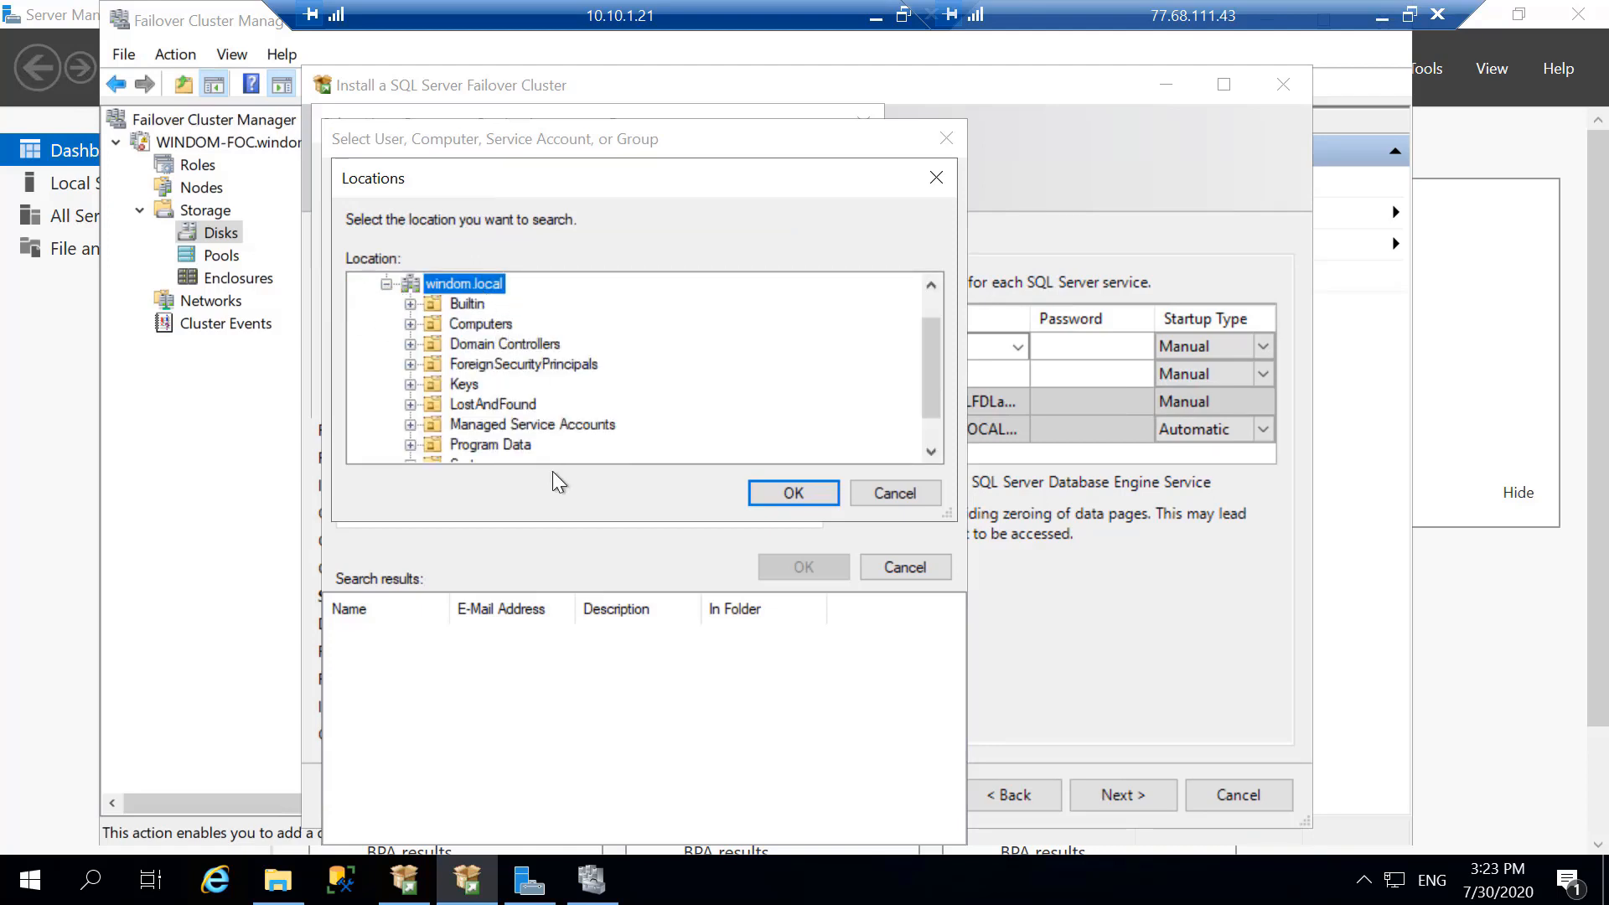
pyautogui.scroll(-1, 531, 440)
pyautogui.click(801, 493)
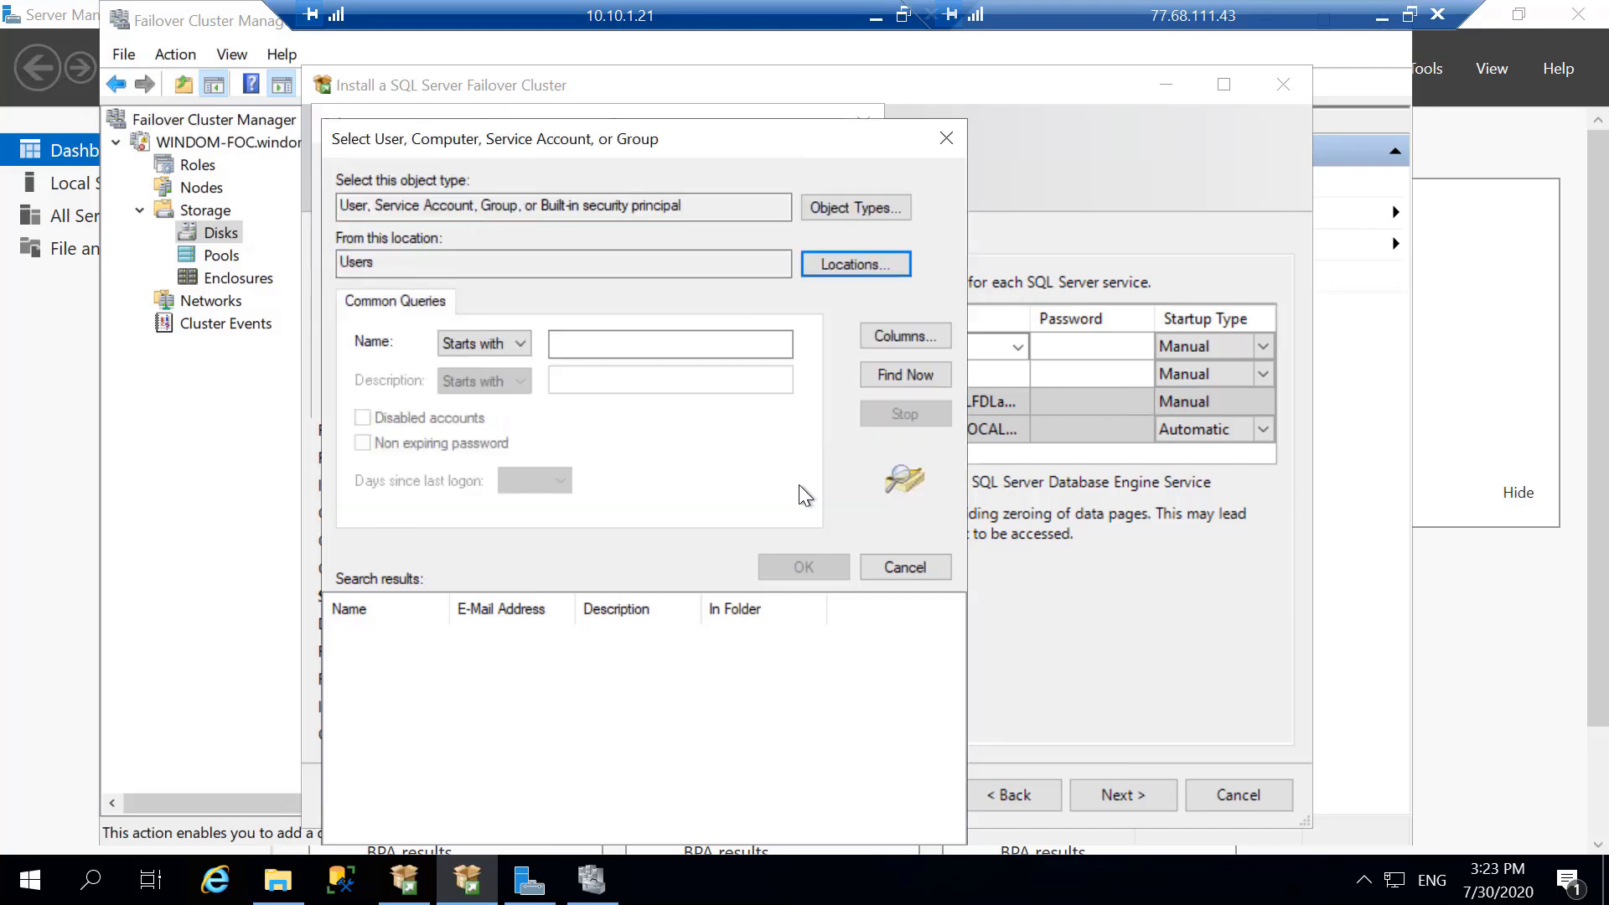
# - Find and assign the domain Administrator account to SQL Server Agent and enter the account password
pyautogui.click(879, 377)
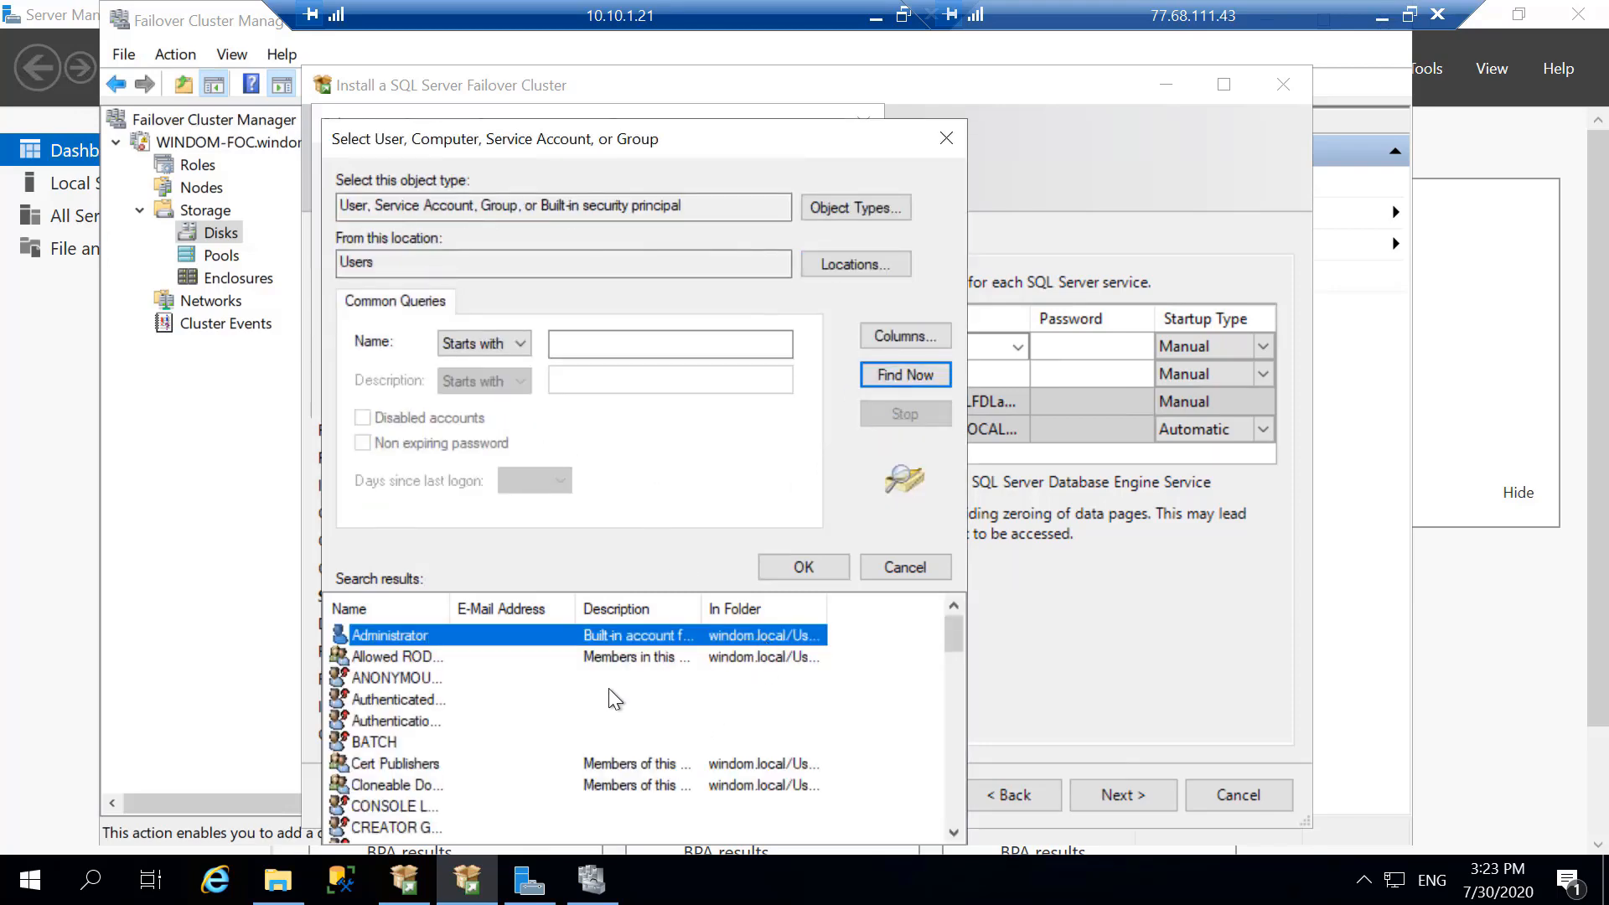
pyautogui.doubleClick(387, 635)
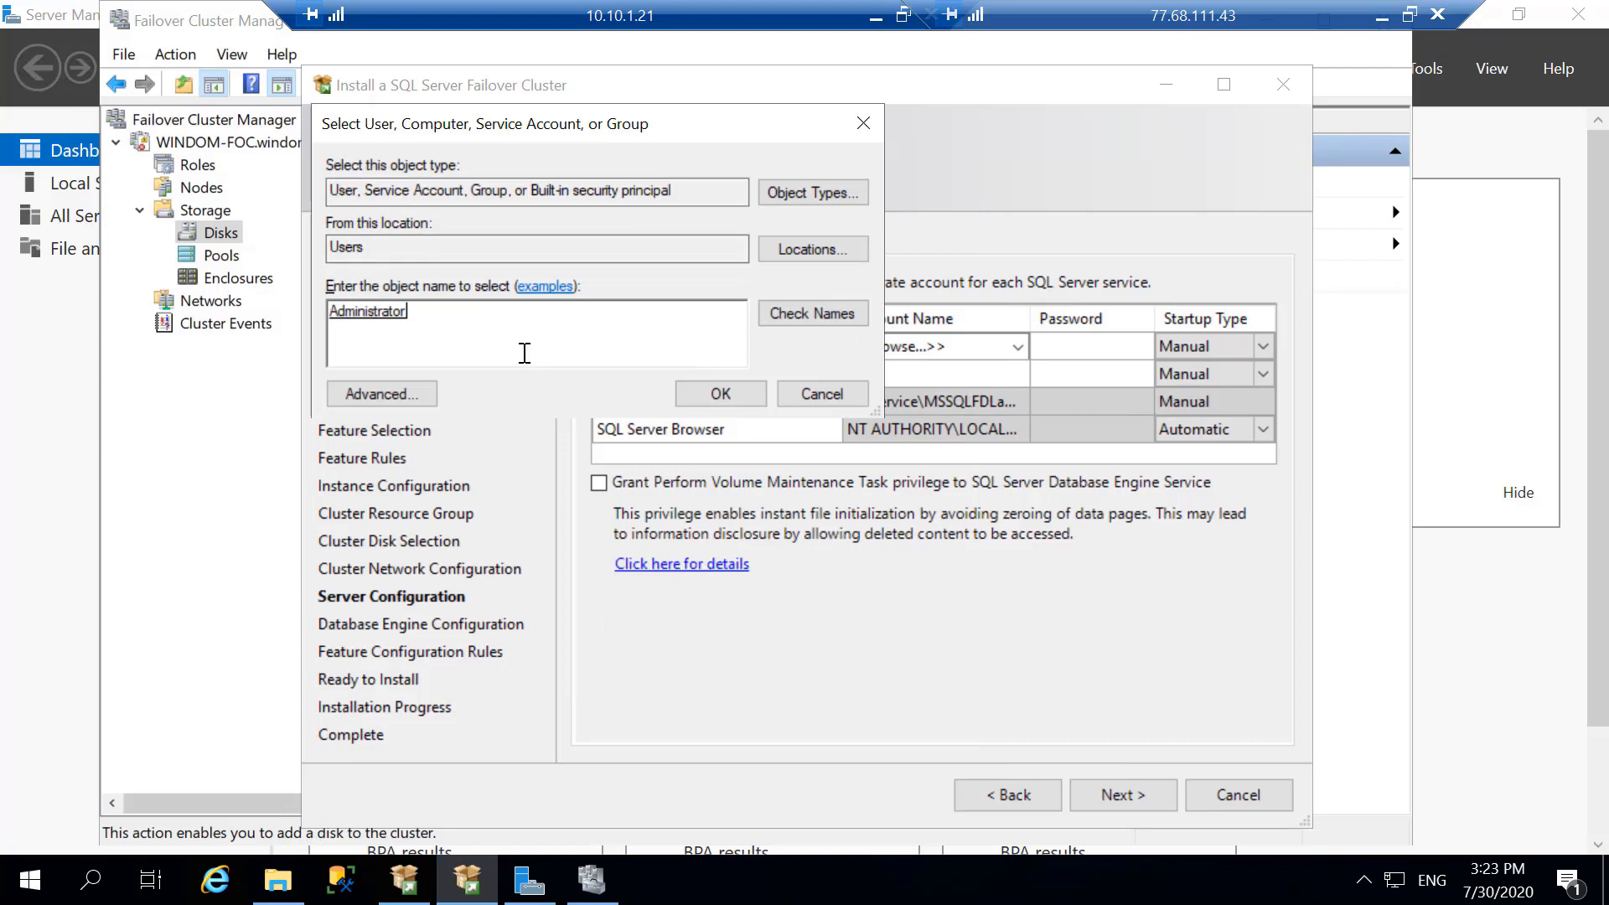
pyautogui.click(700, 394)
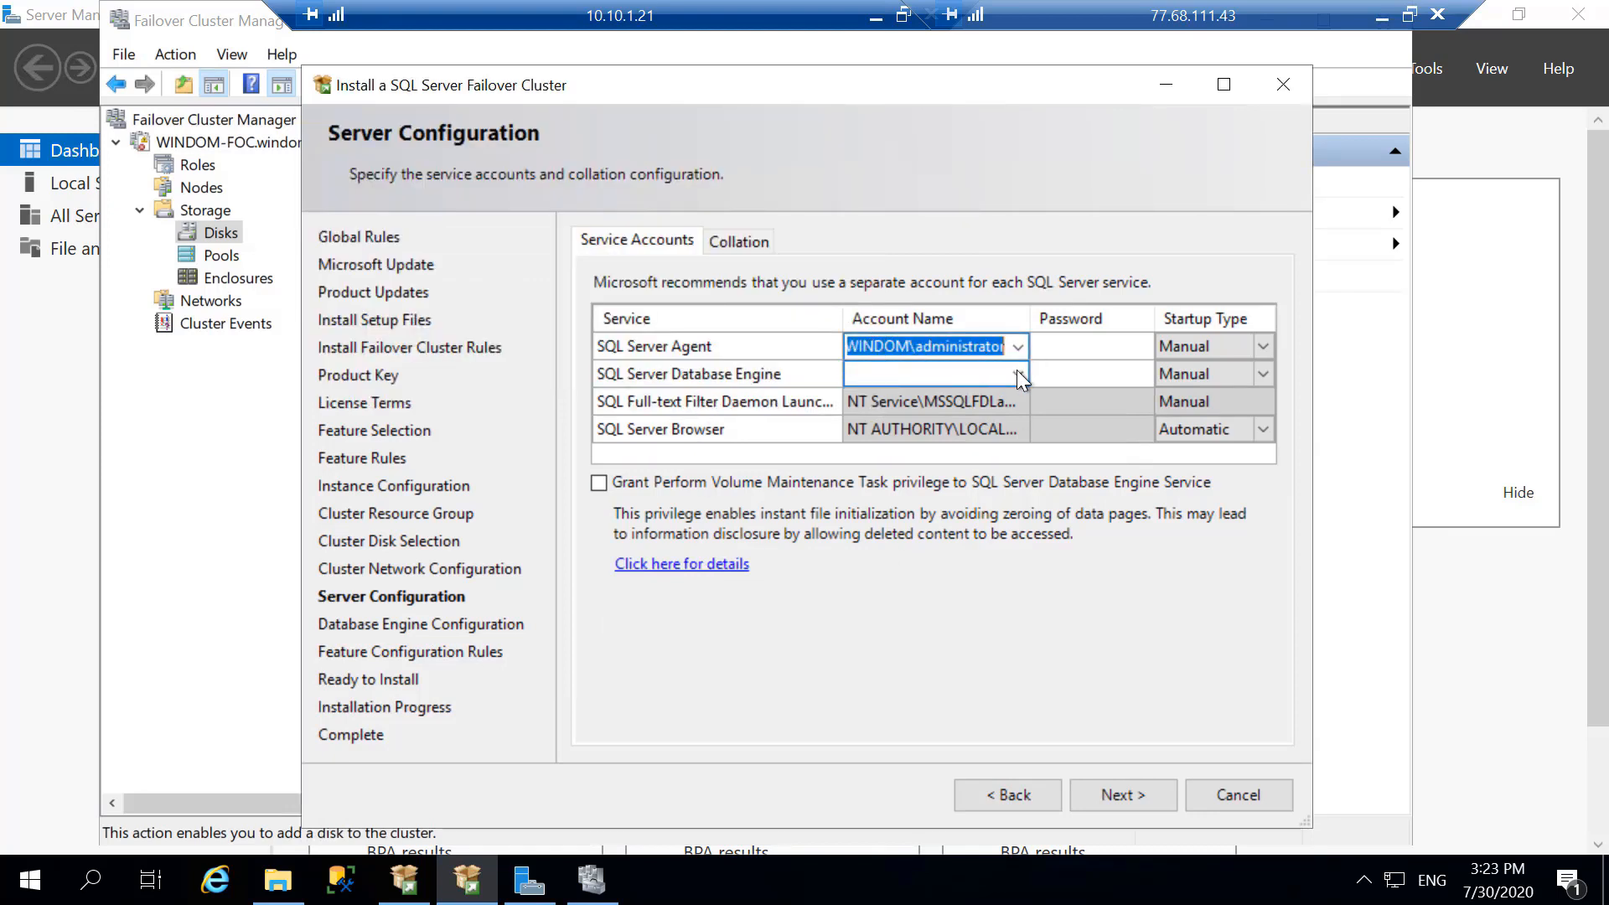
pyautogui.click(1103, 346)
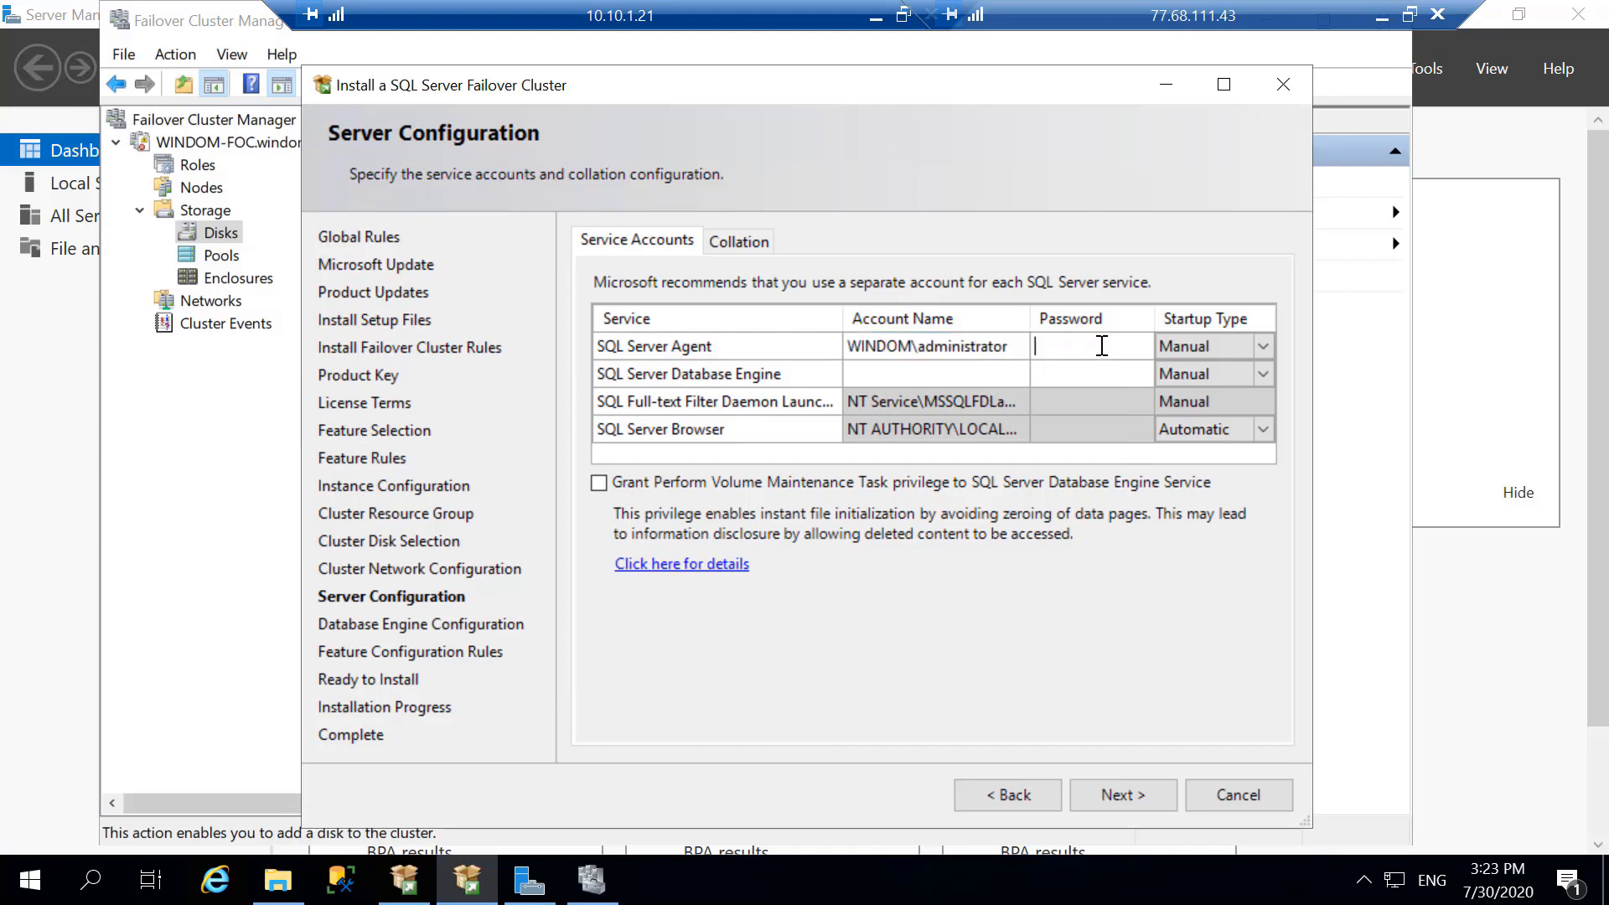
pyautogui.write('••••••••••')
# - Browse for the SQL Server Database Engine account and set the search location to the Users container of windom.local
pyautogui.click(985, 368)
pyautogui.click(1017, 374)
pyautogui.click(983, 399)
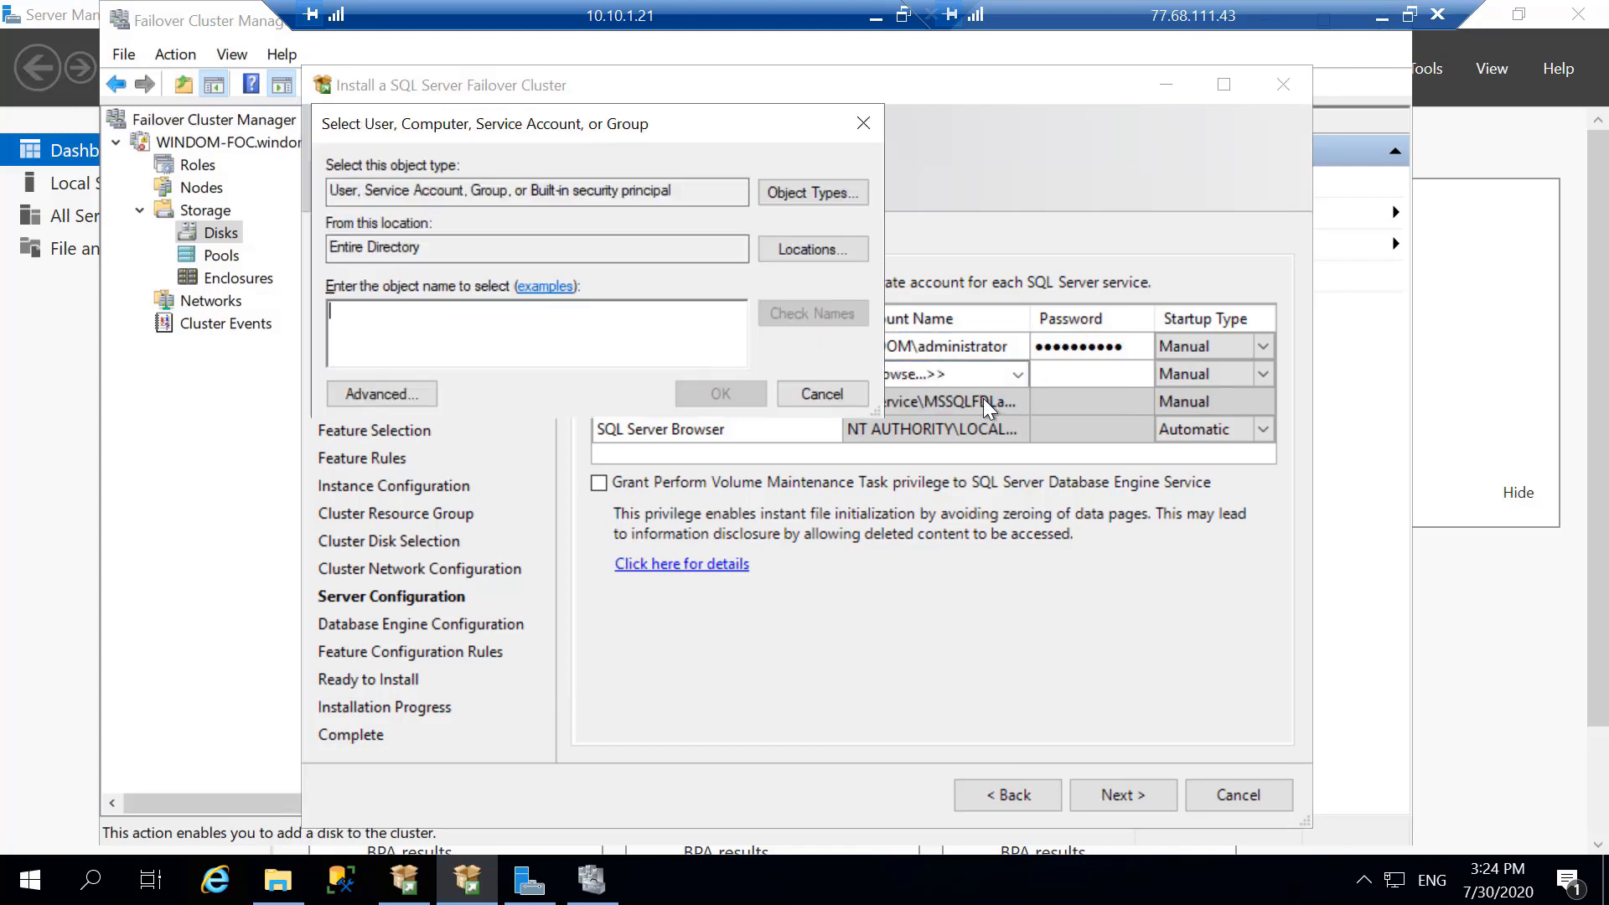
pyautogui.click(773, 248)
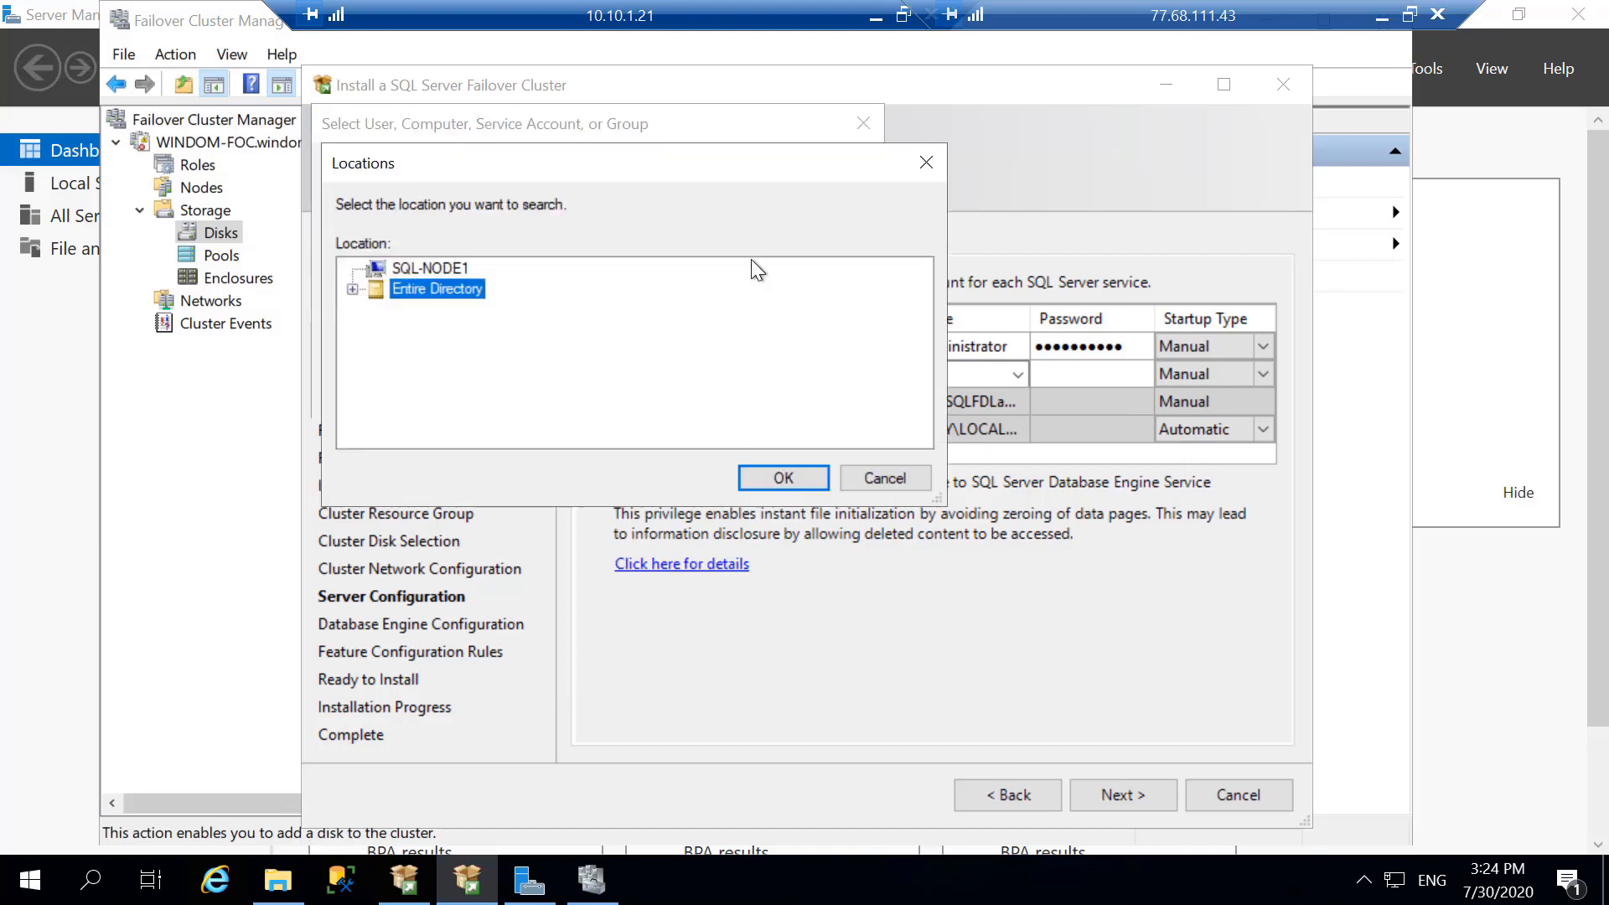
pyautogui.click(353, 289)
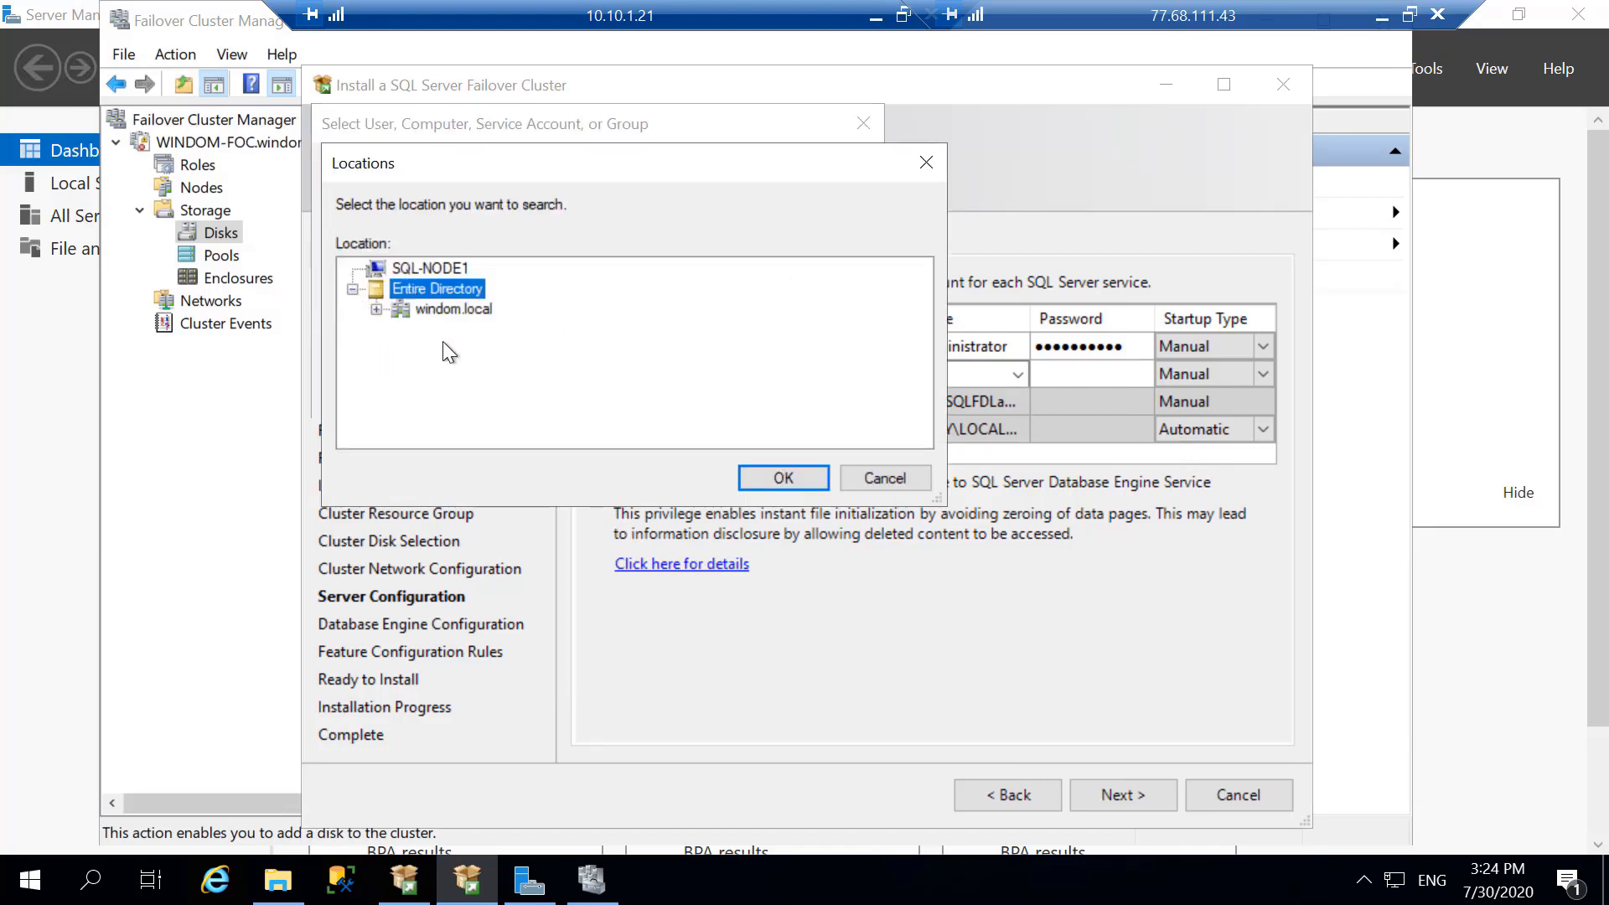
pyautogui.click(376, 309)
pyautogui.scroll(-1, 501, 424)
pyautogui.click(457, 429)
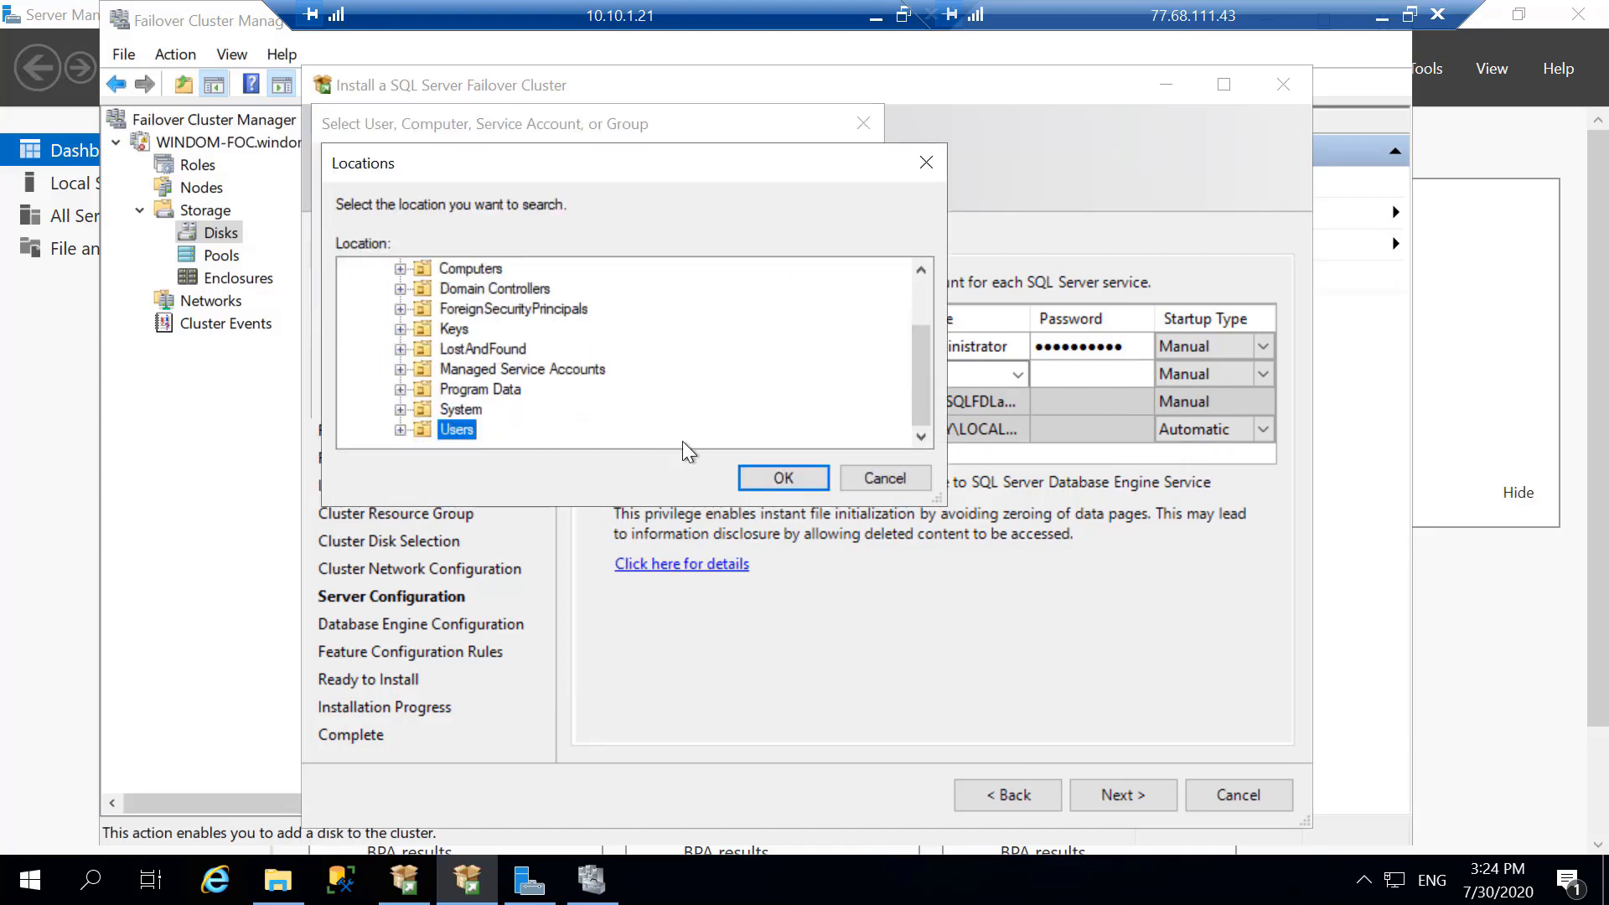
pyautogui.click(753, 479)
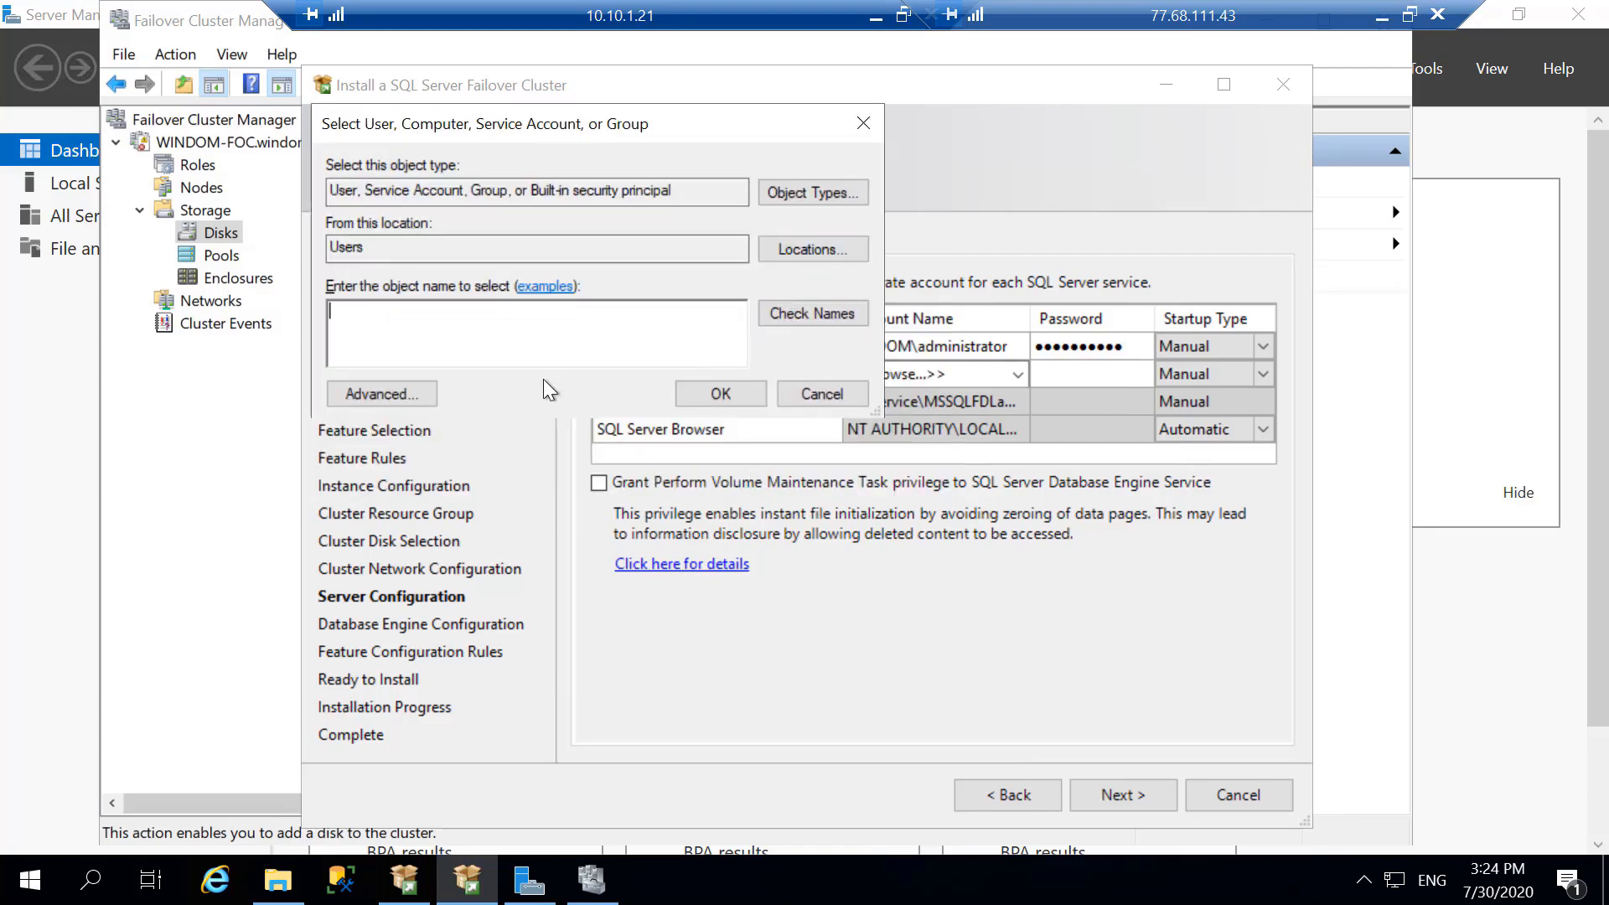
# - Find and assign the domain Administrator account to SQL Server Database Engine, enter the account password, and continue to Database Engine Configuration
pyautogui.click(384, 393)
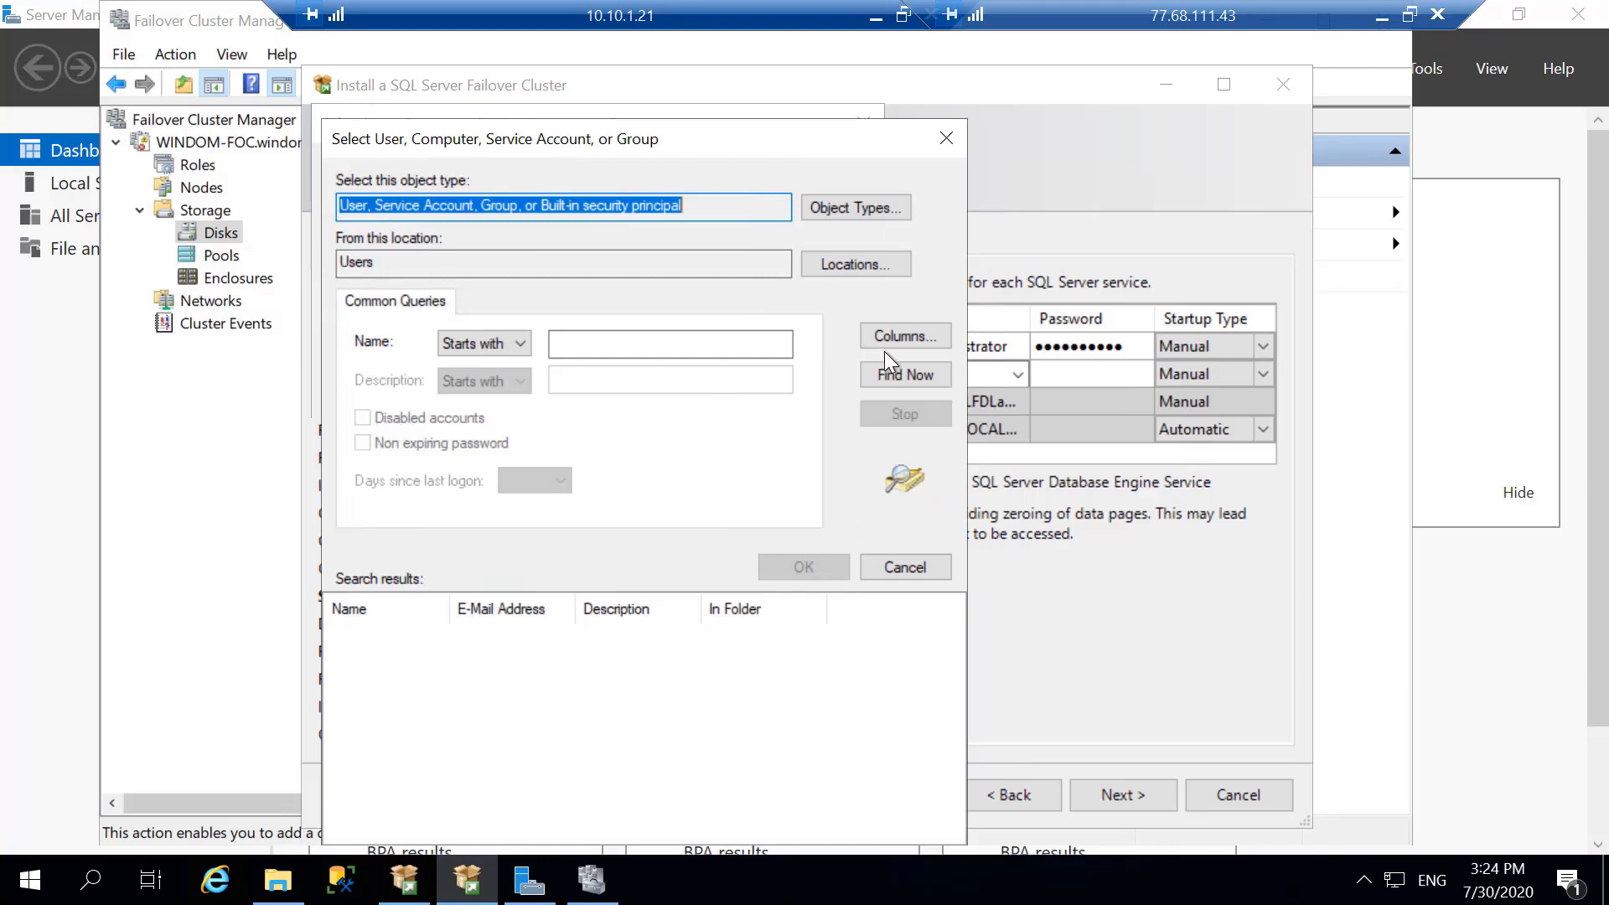
pyautogui.click(889, 372)
pyautogui.doubleClick(374, 637)
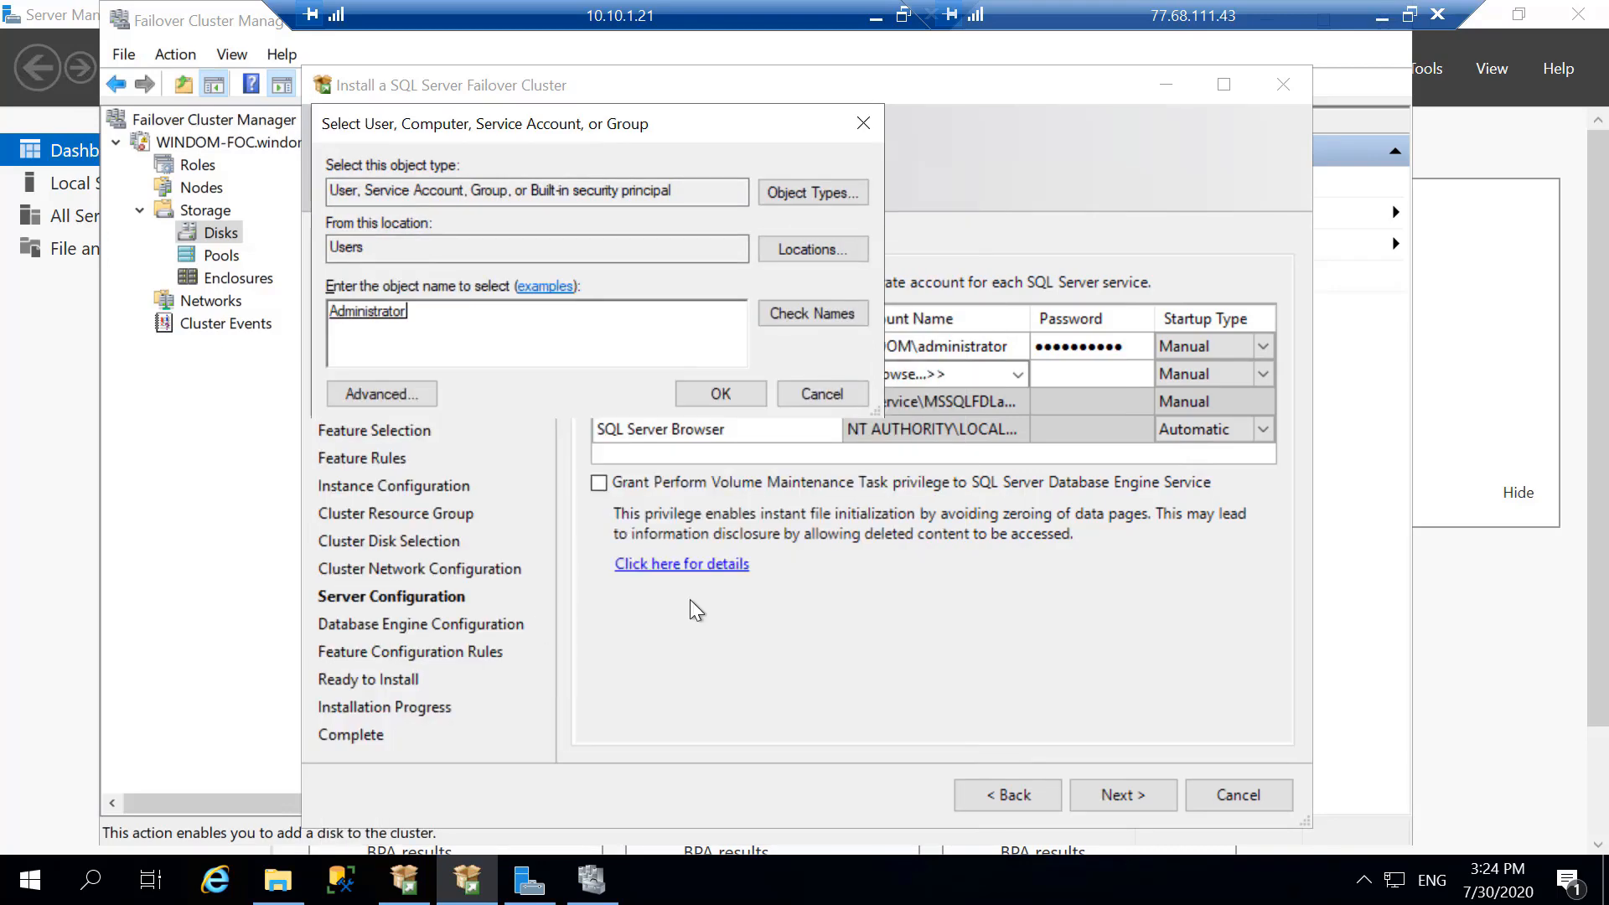
pyautogui.click(721, 393)
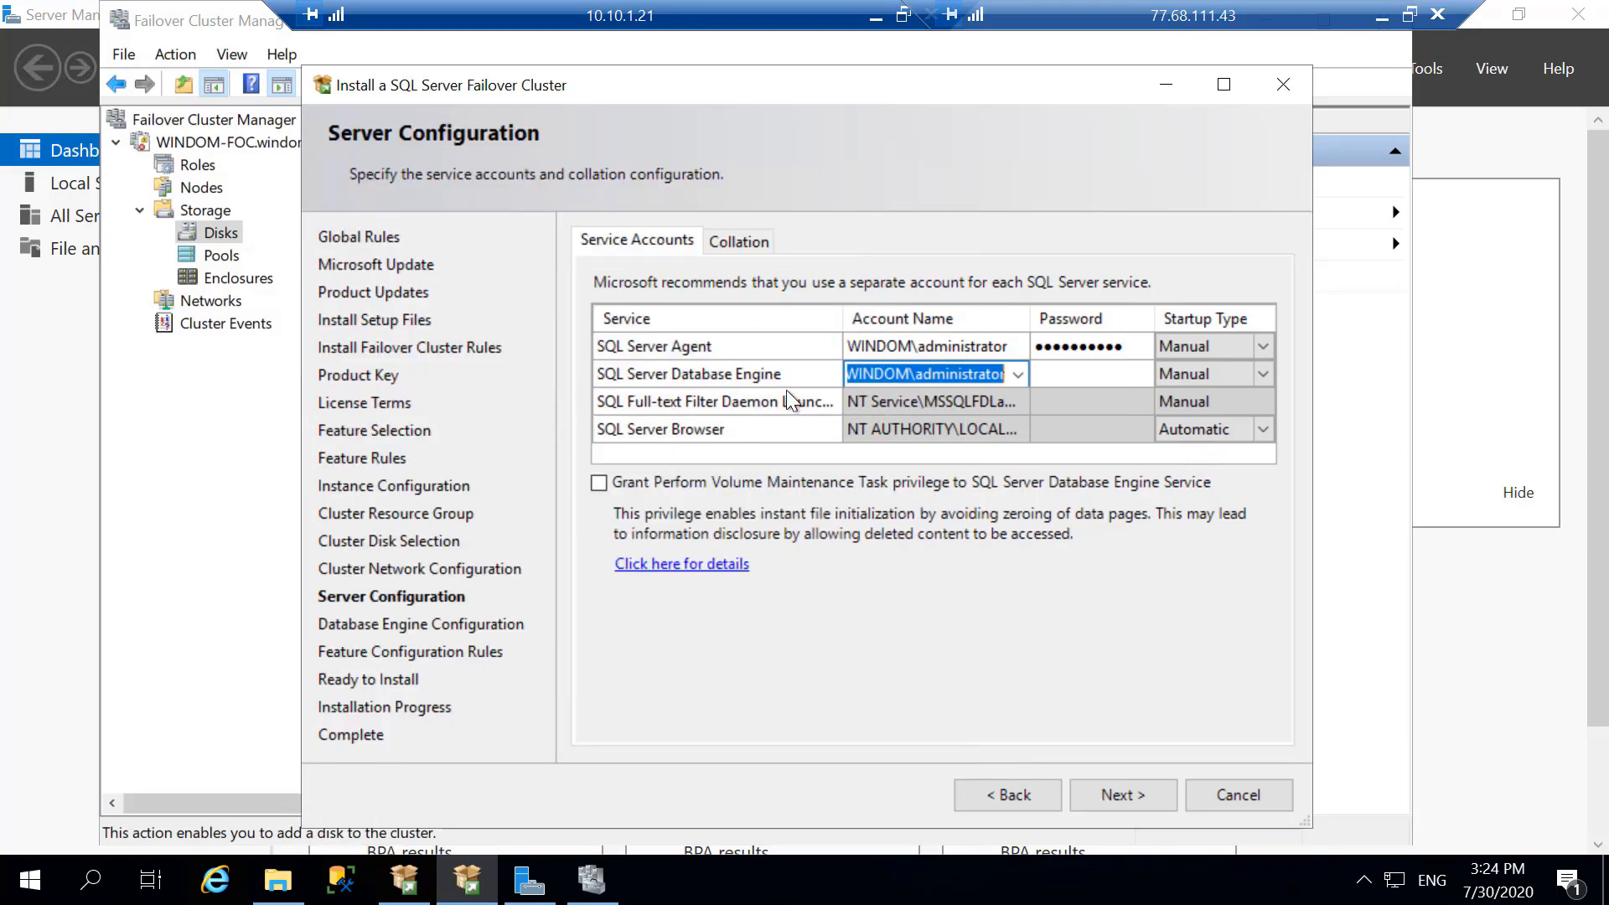
pyautogui.click(1069, 379)
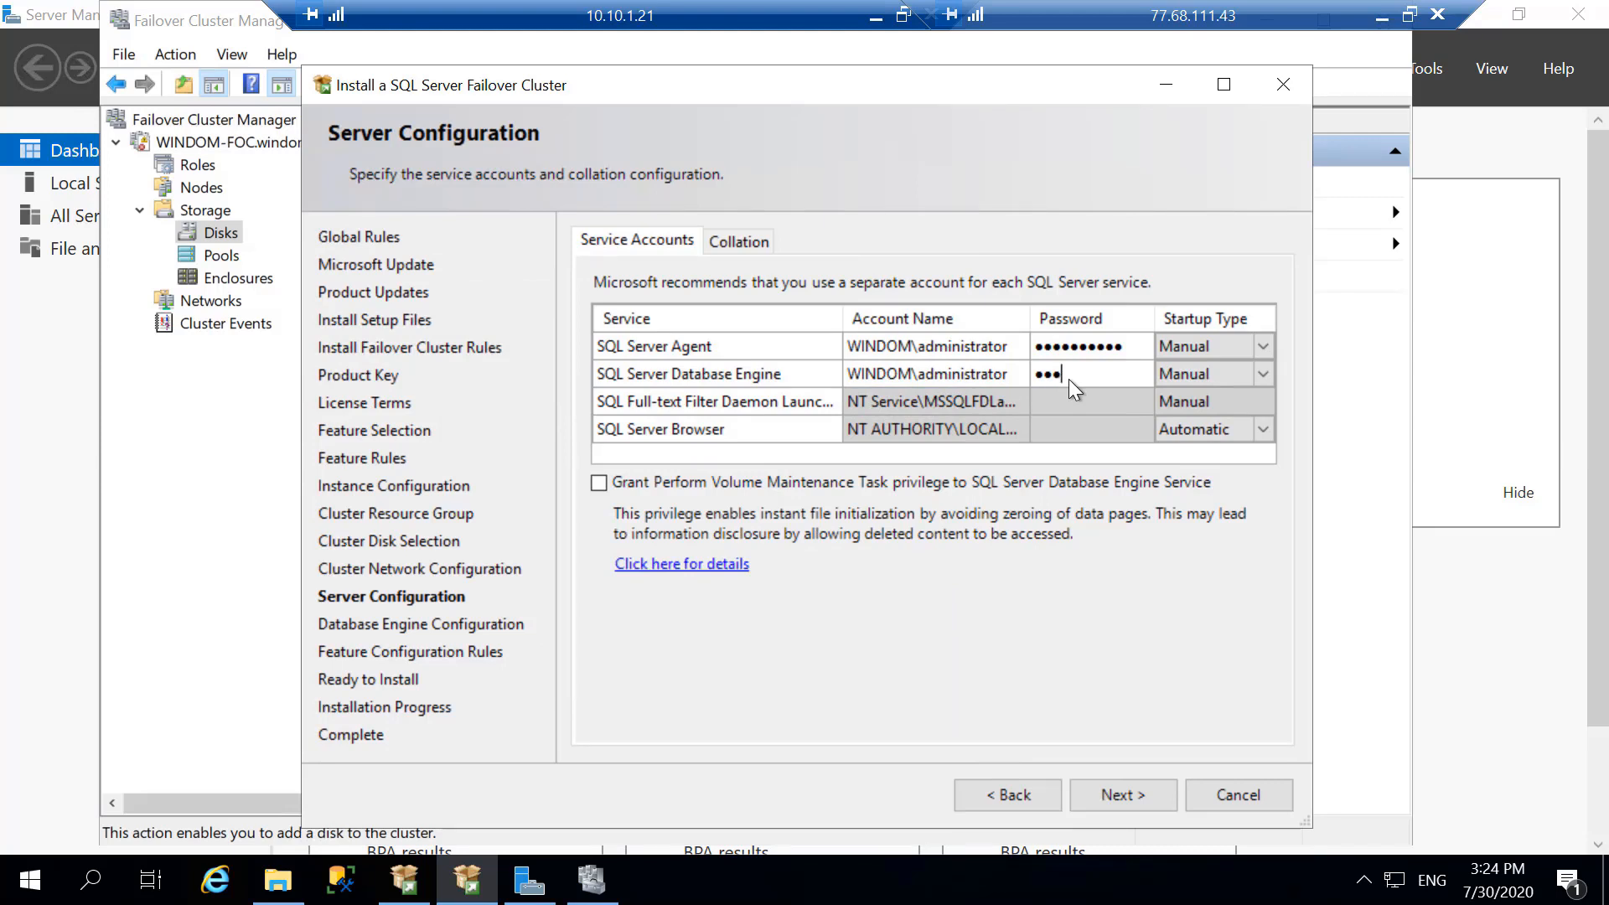
pyautogui.write('●●●●●●●●●●')
pyautogui.click(1100, 794)
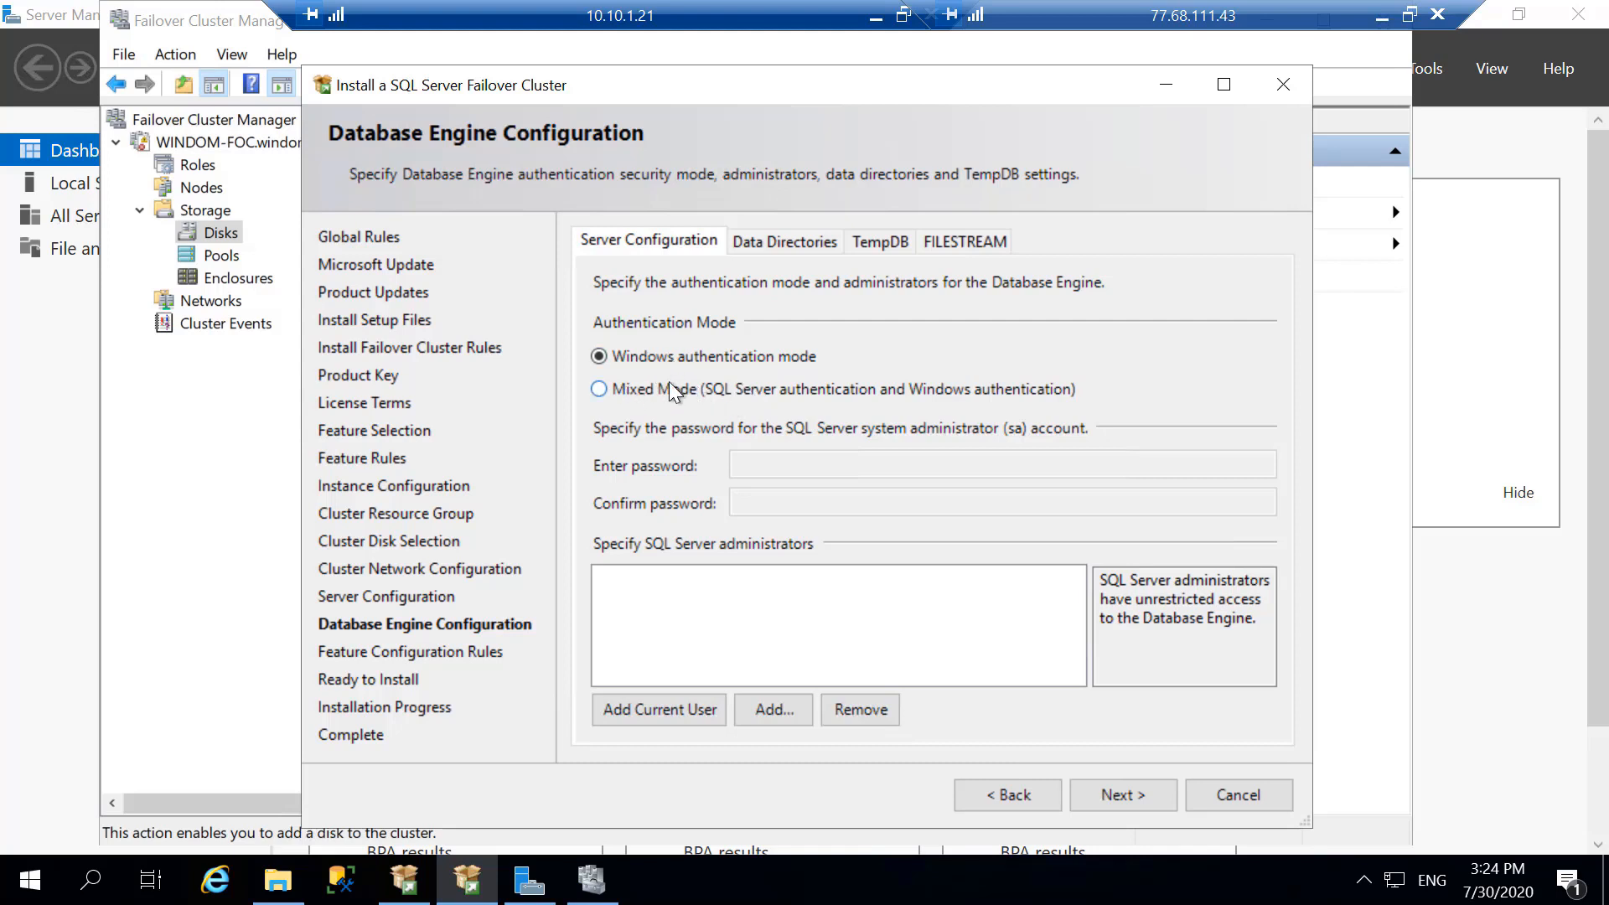
# - Add the current user as SQL Server administrator and enable Mixed Mode authentication, entering and confirming the sa account password
pyautogui.click(642, 709)
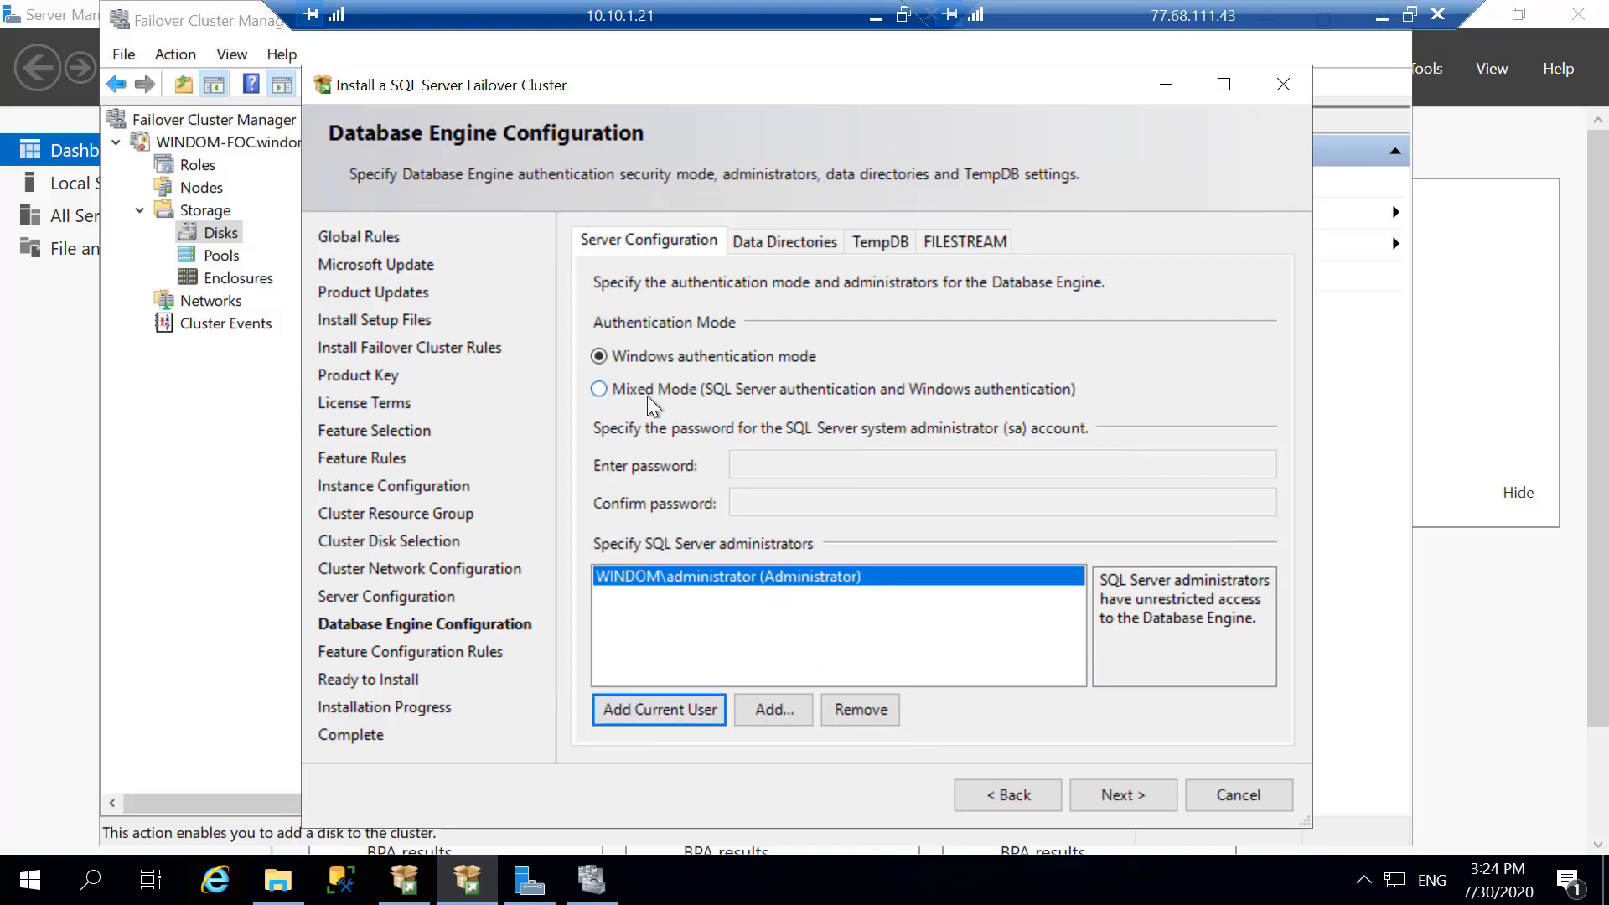
pyautogui.click(692, 391)
pyautogui.click(882, 464)
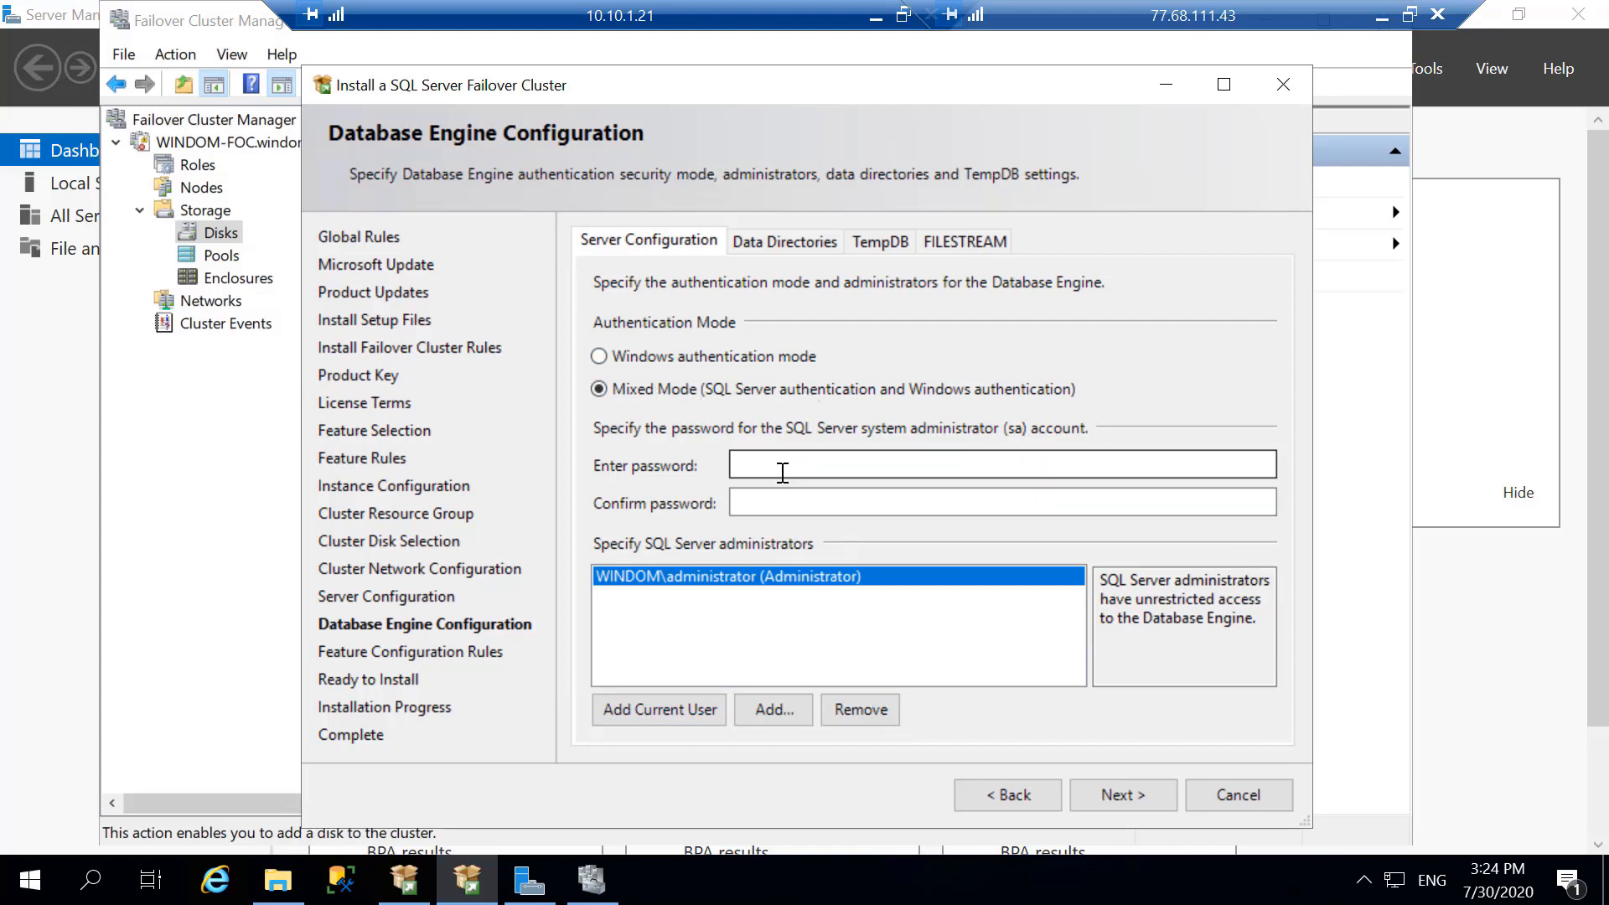
pyautogui.write('••')
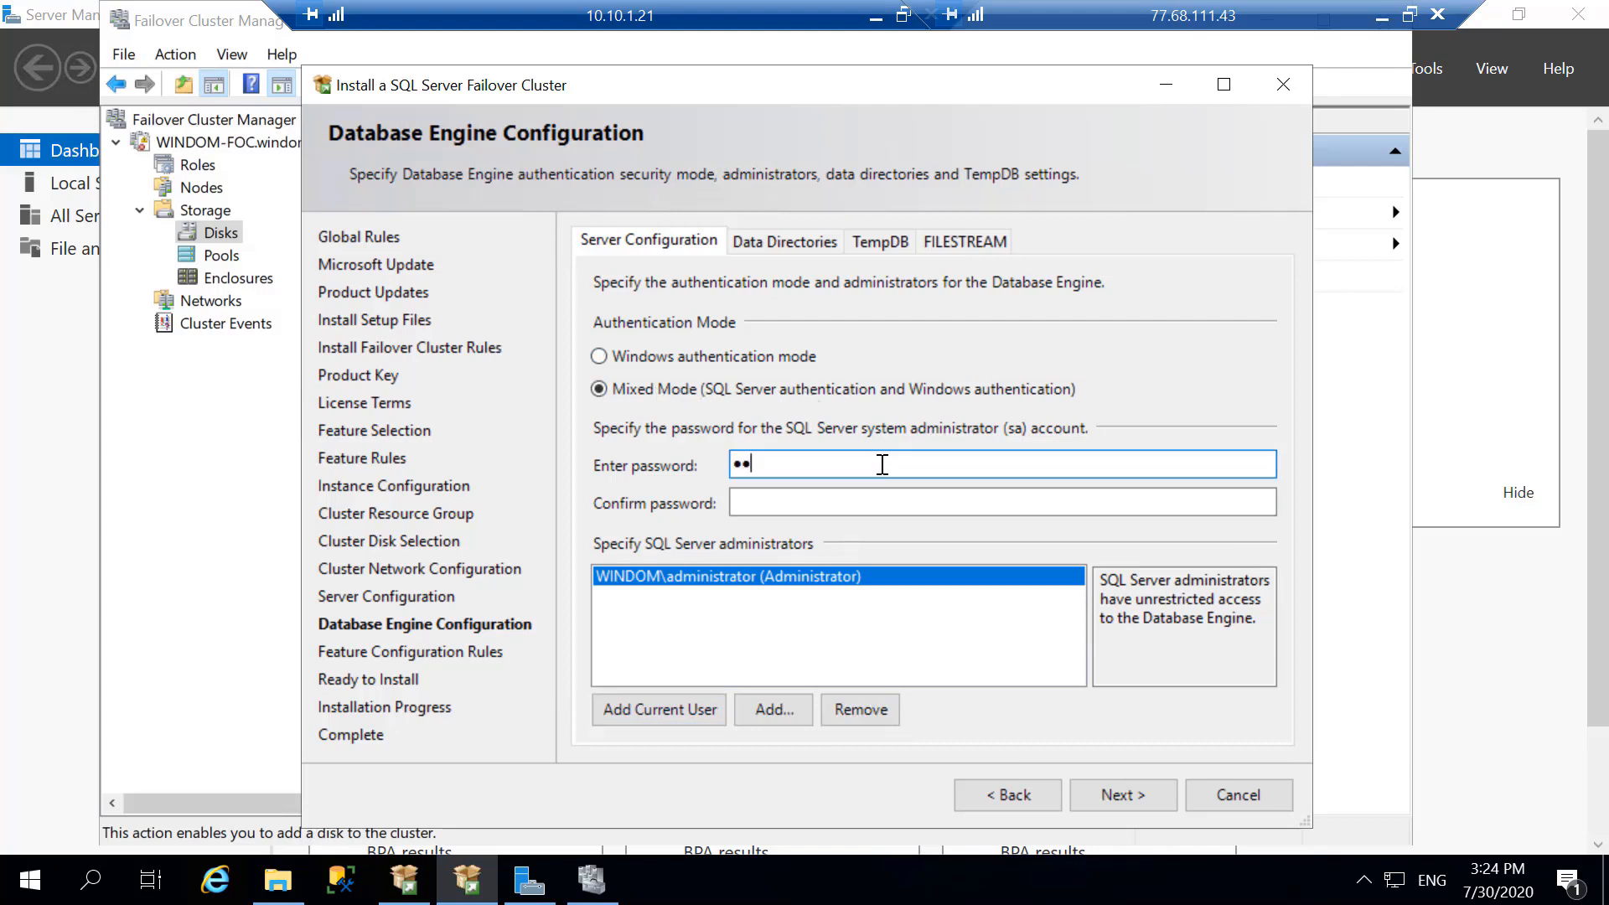
pyautogui.write('••••••••')
pyautogui.press('Tab')
pyautogui.write('••••••••••')
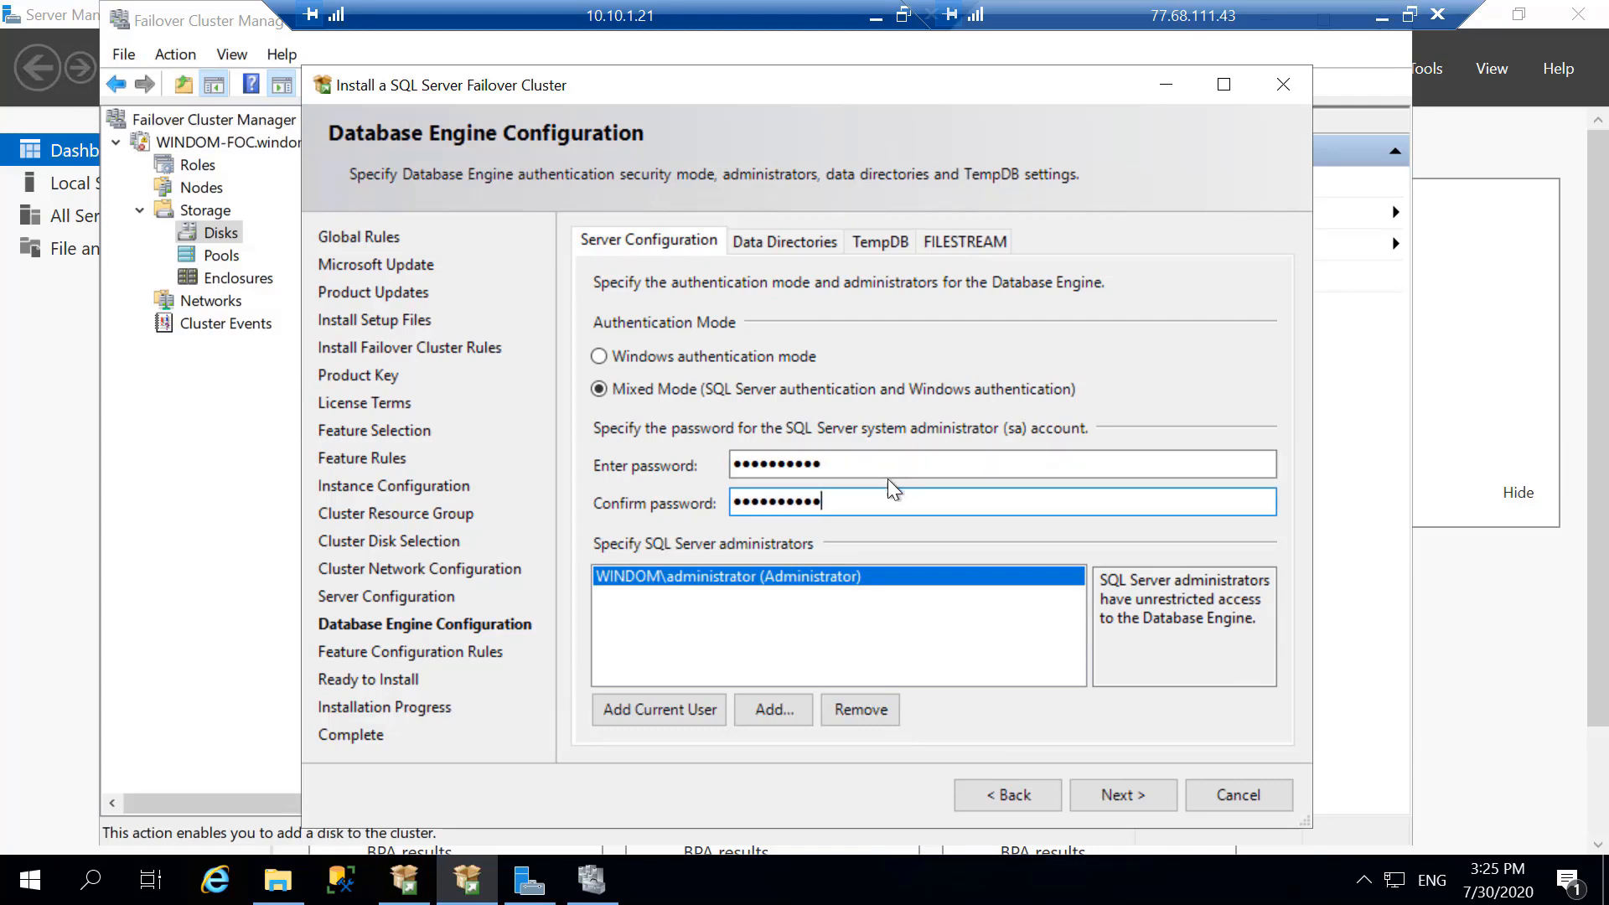
# - Review the data directories and TempDB settings, and create a folder named tempdb on Local Disk (C:)
pyautogui.click(788, 239)
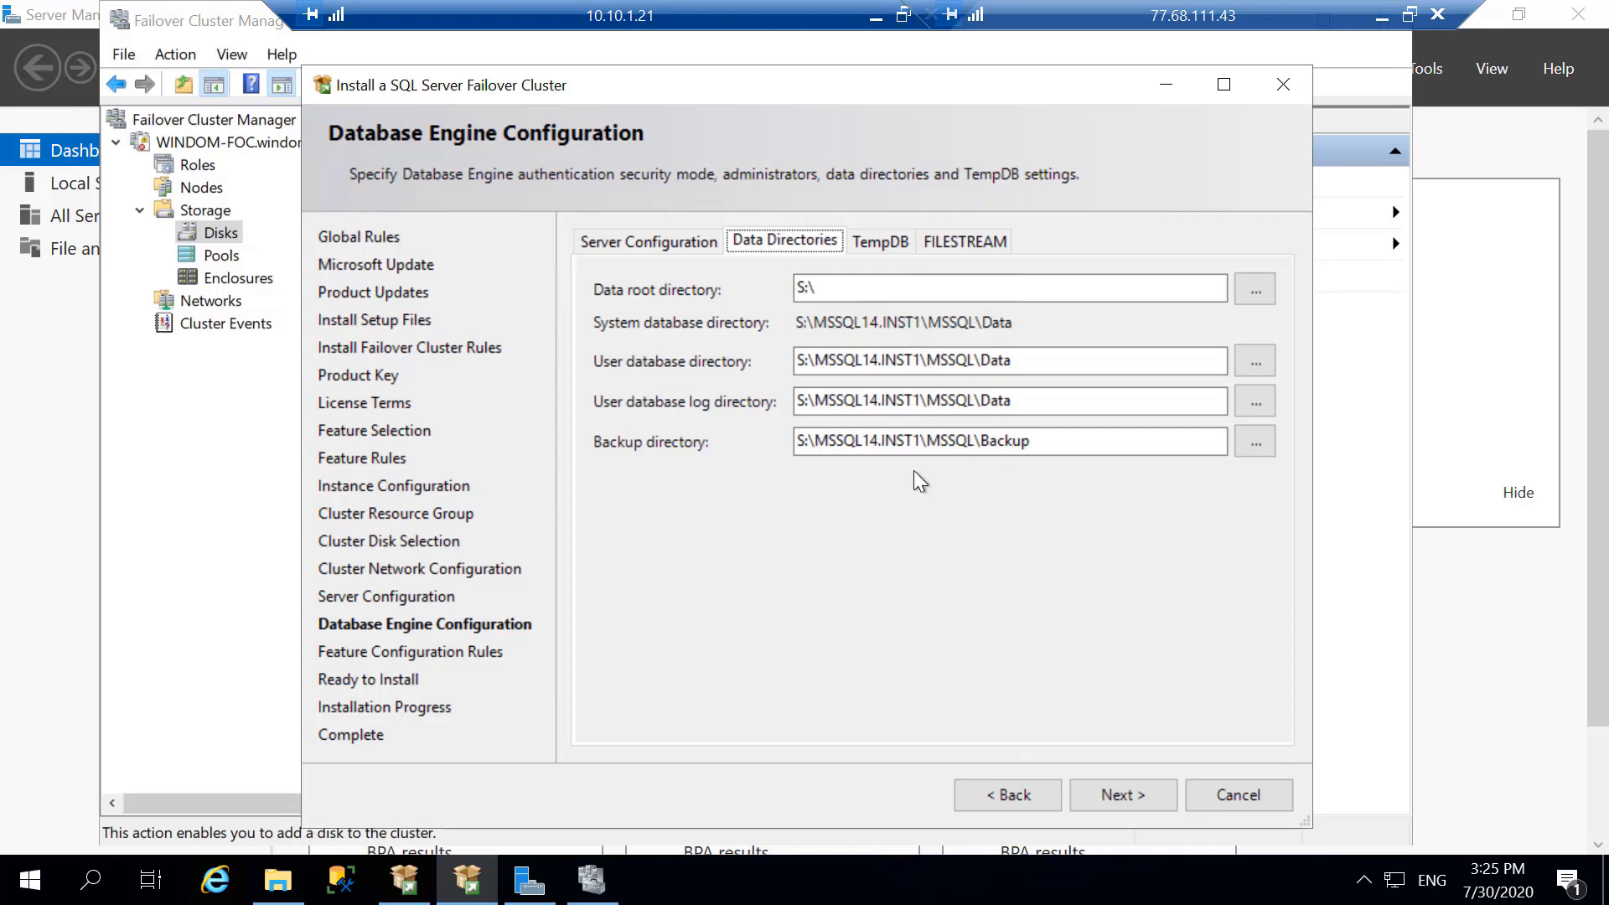
pyautogui.click(876, 241)
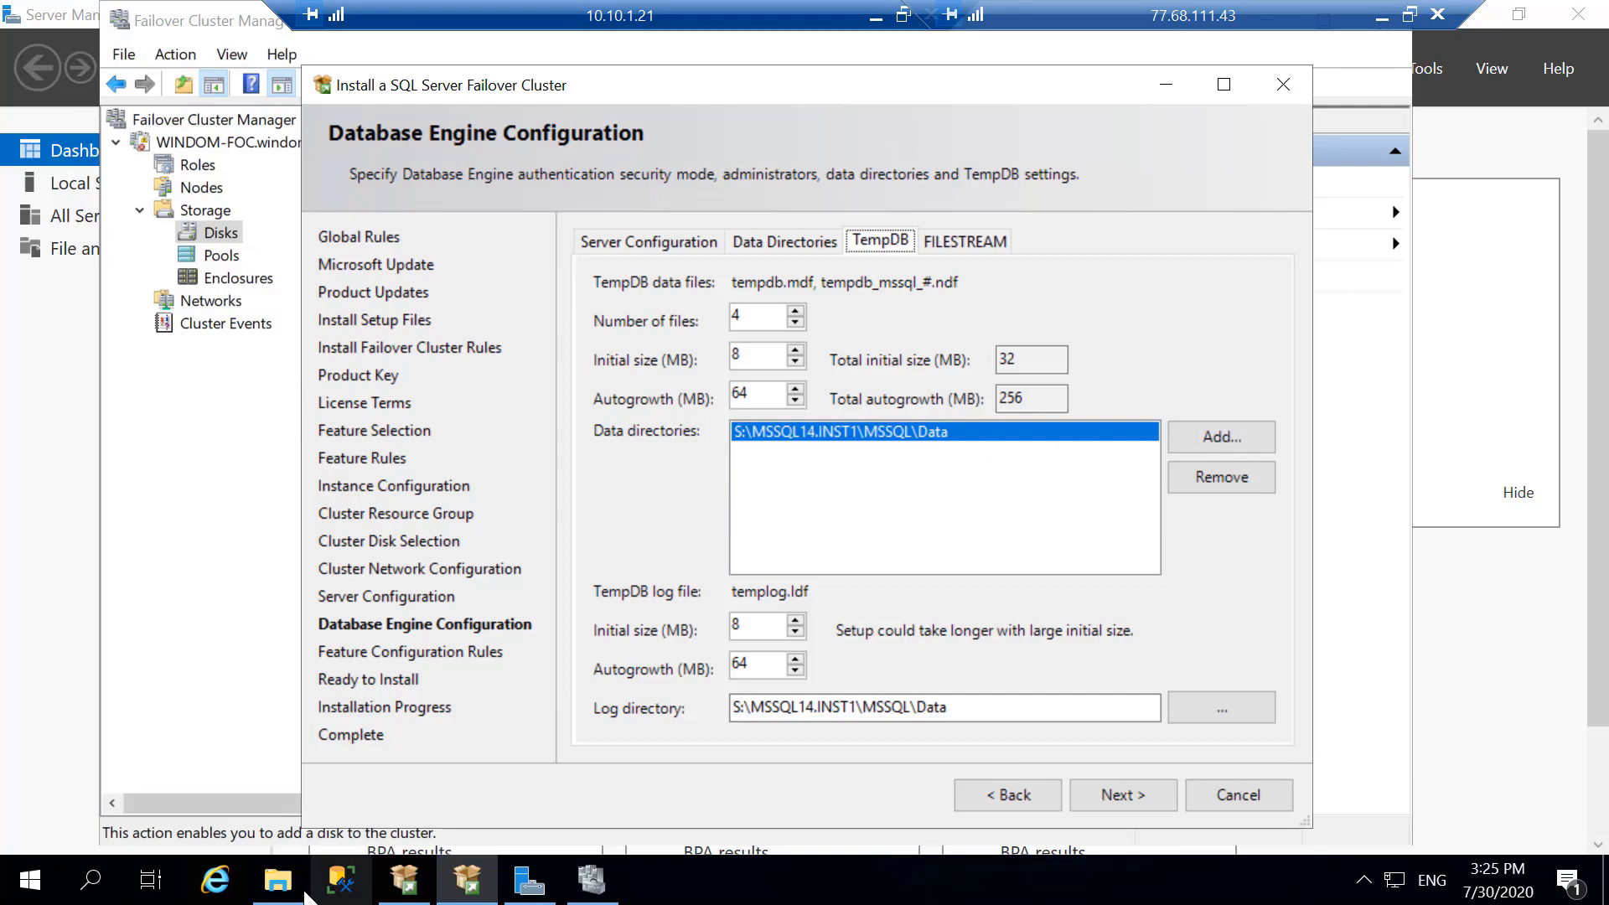
pyautogui.click(266, 875)
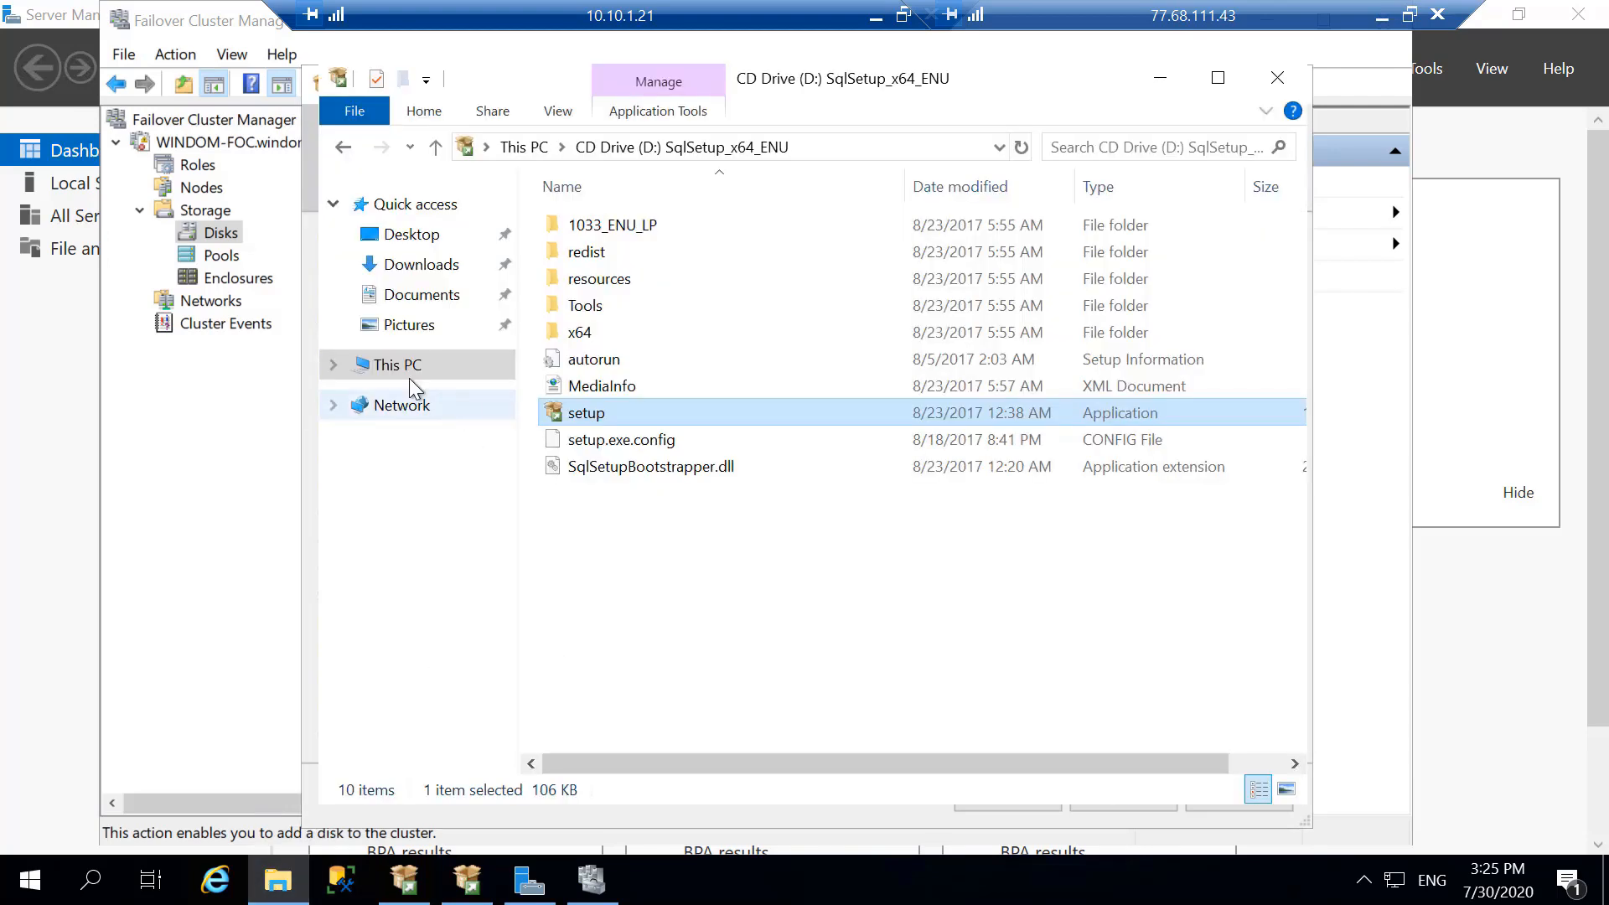
pyautogui.click(504, 367)
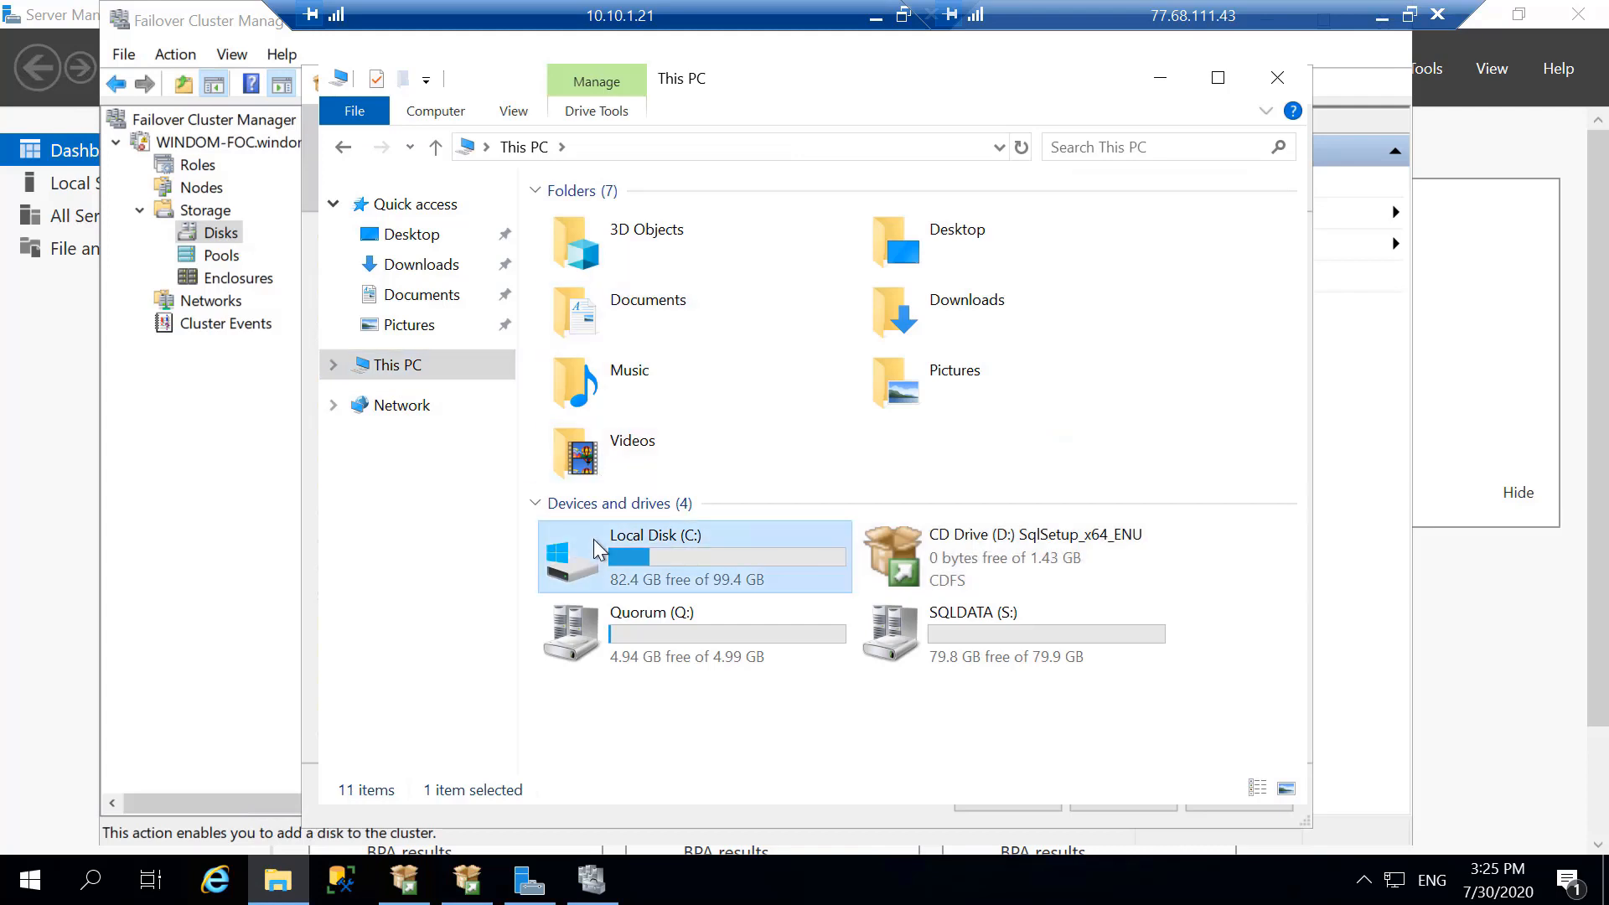
pyautogui.doubleClick(594, 540)
pyautogui.rightClick(597, 441)
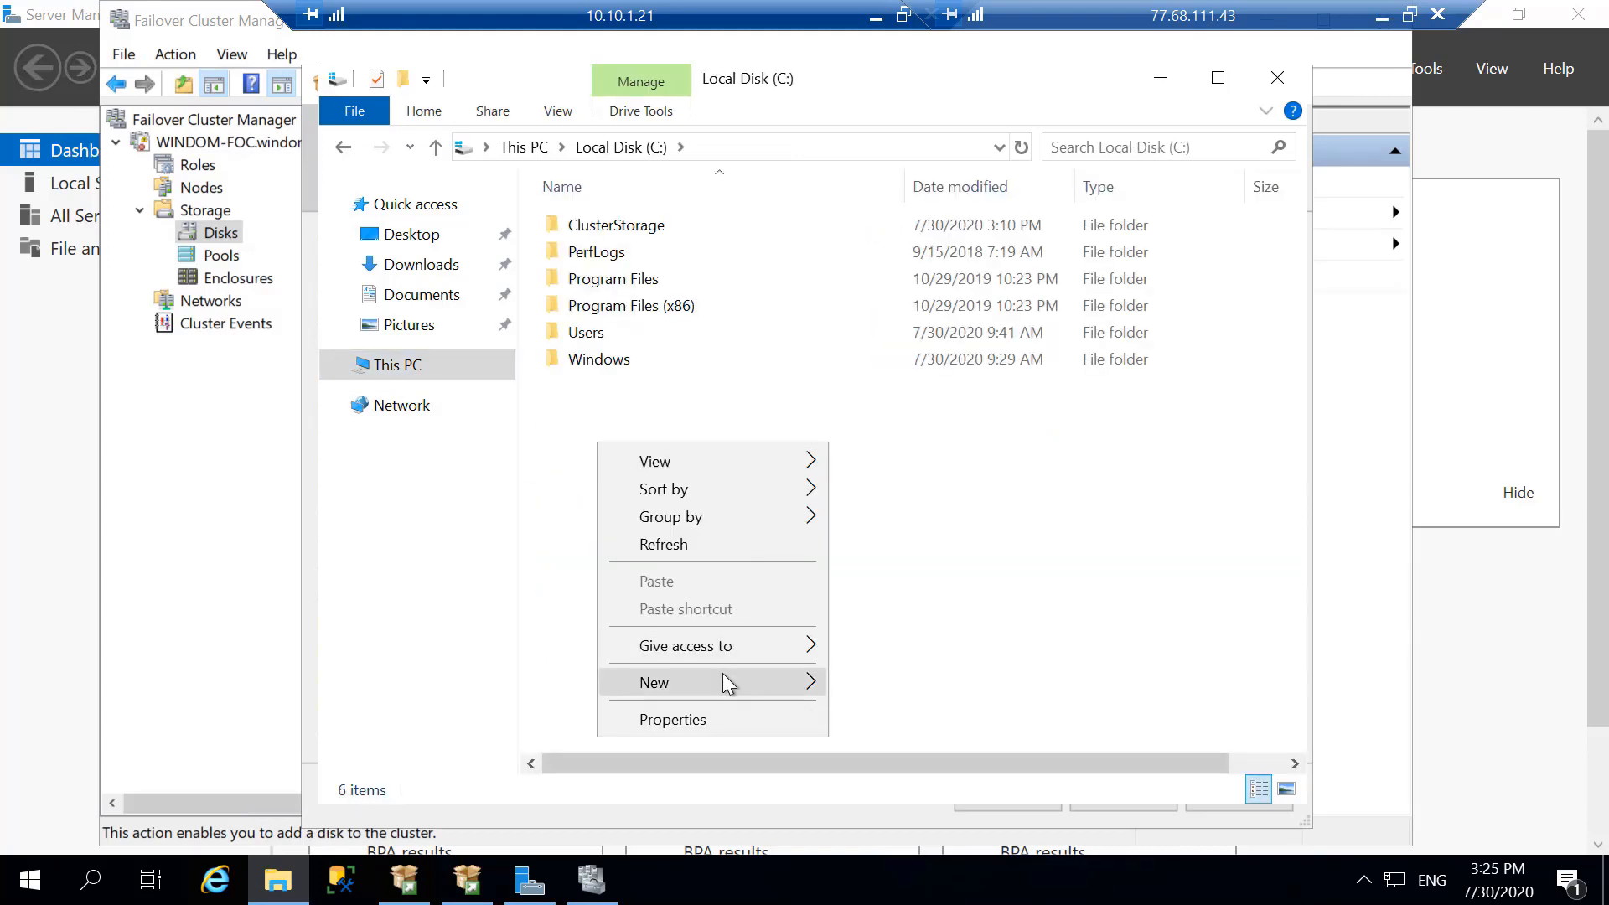
pyautogui.moveTo(726, 677)
pyautogui.click(884, 684)
pyautogui.write('t')
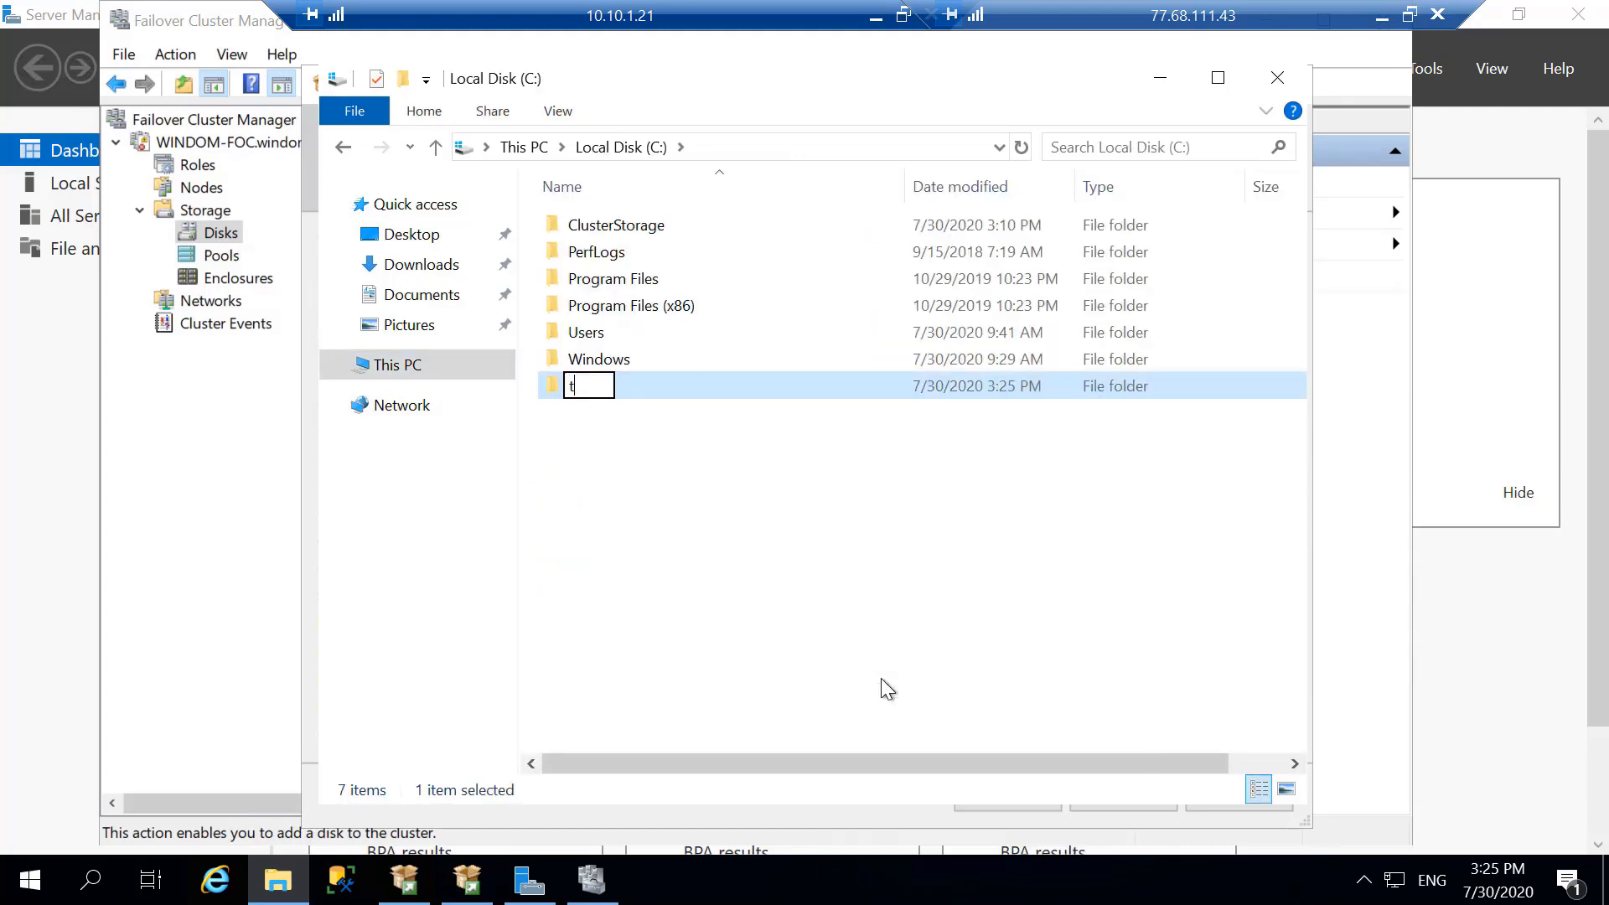
pyautogui.write('empdb')
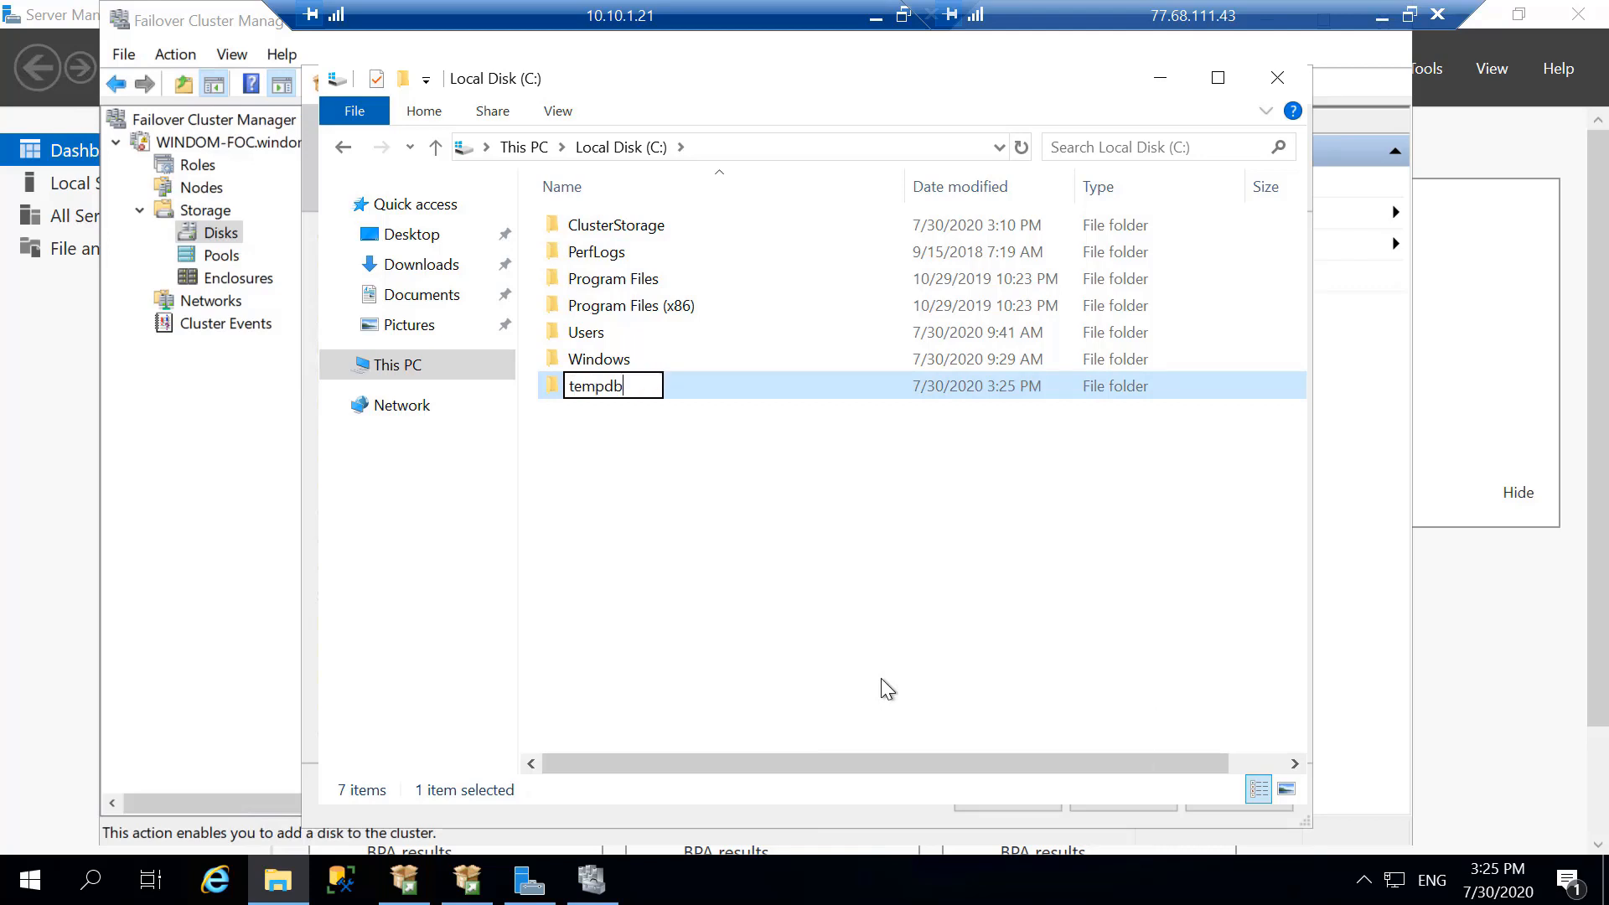
pyautogui.press('Return')
pyautogui.click(1160, 77)
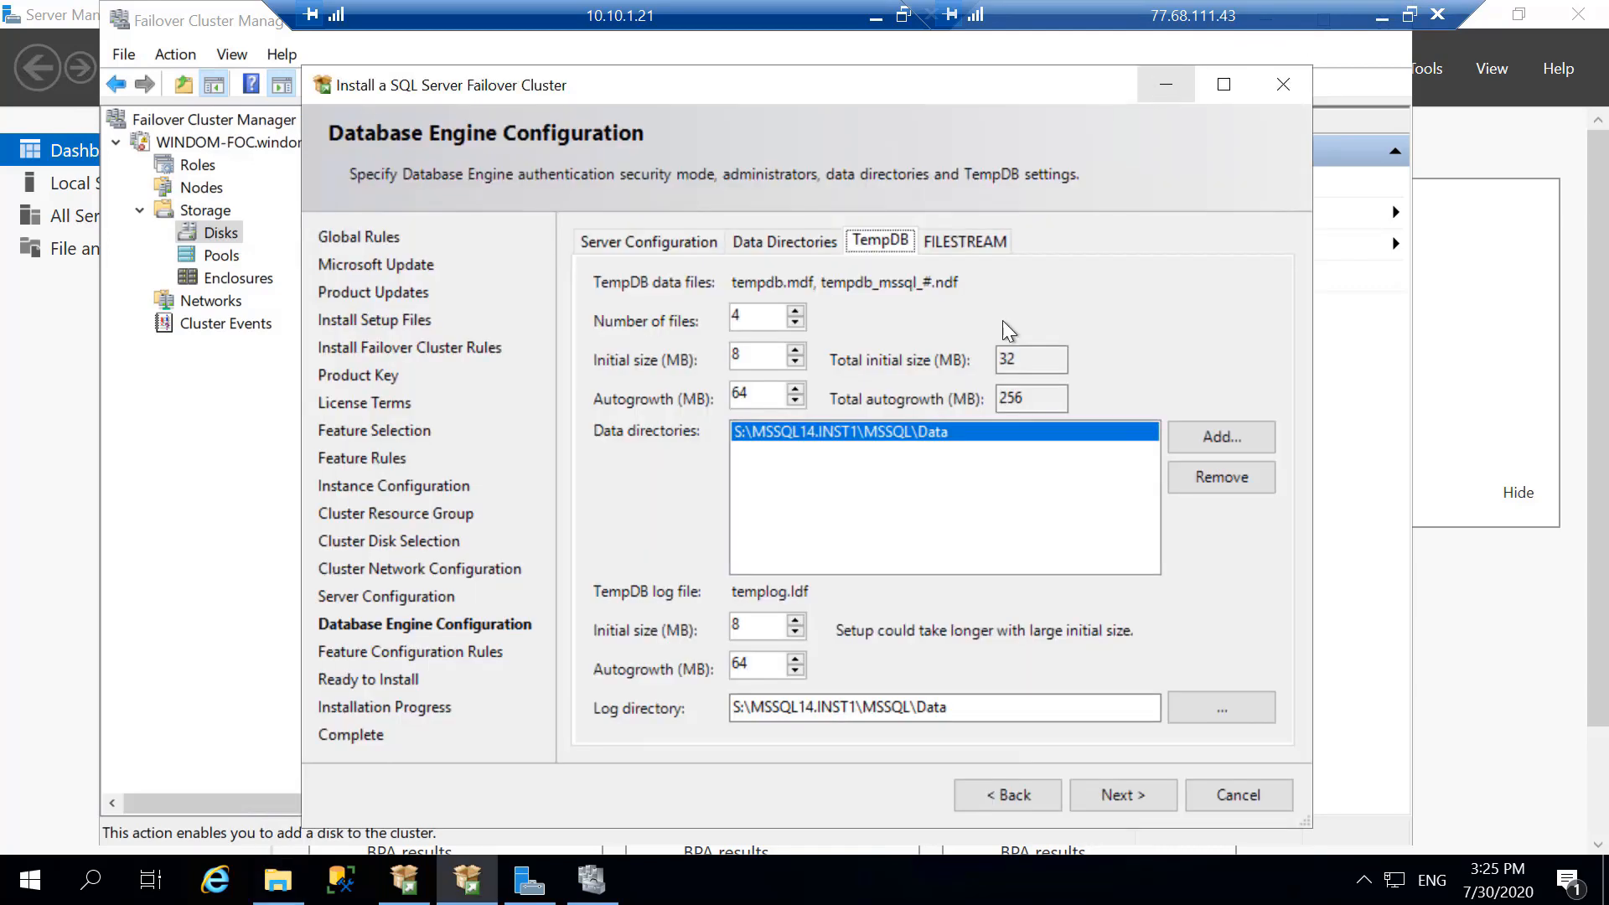
# - Add C:\tempdb as the TempDB data directory and remove the S:\MSSQL14.INST1\MSSQL\Data entry
pyautogui.click(1217, 437)
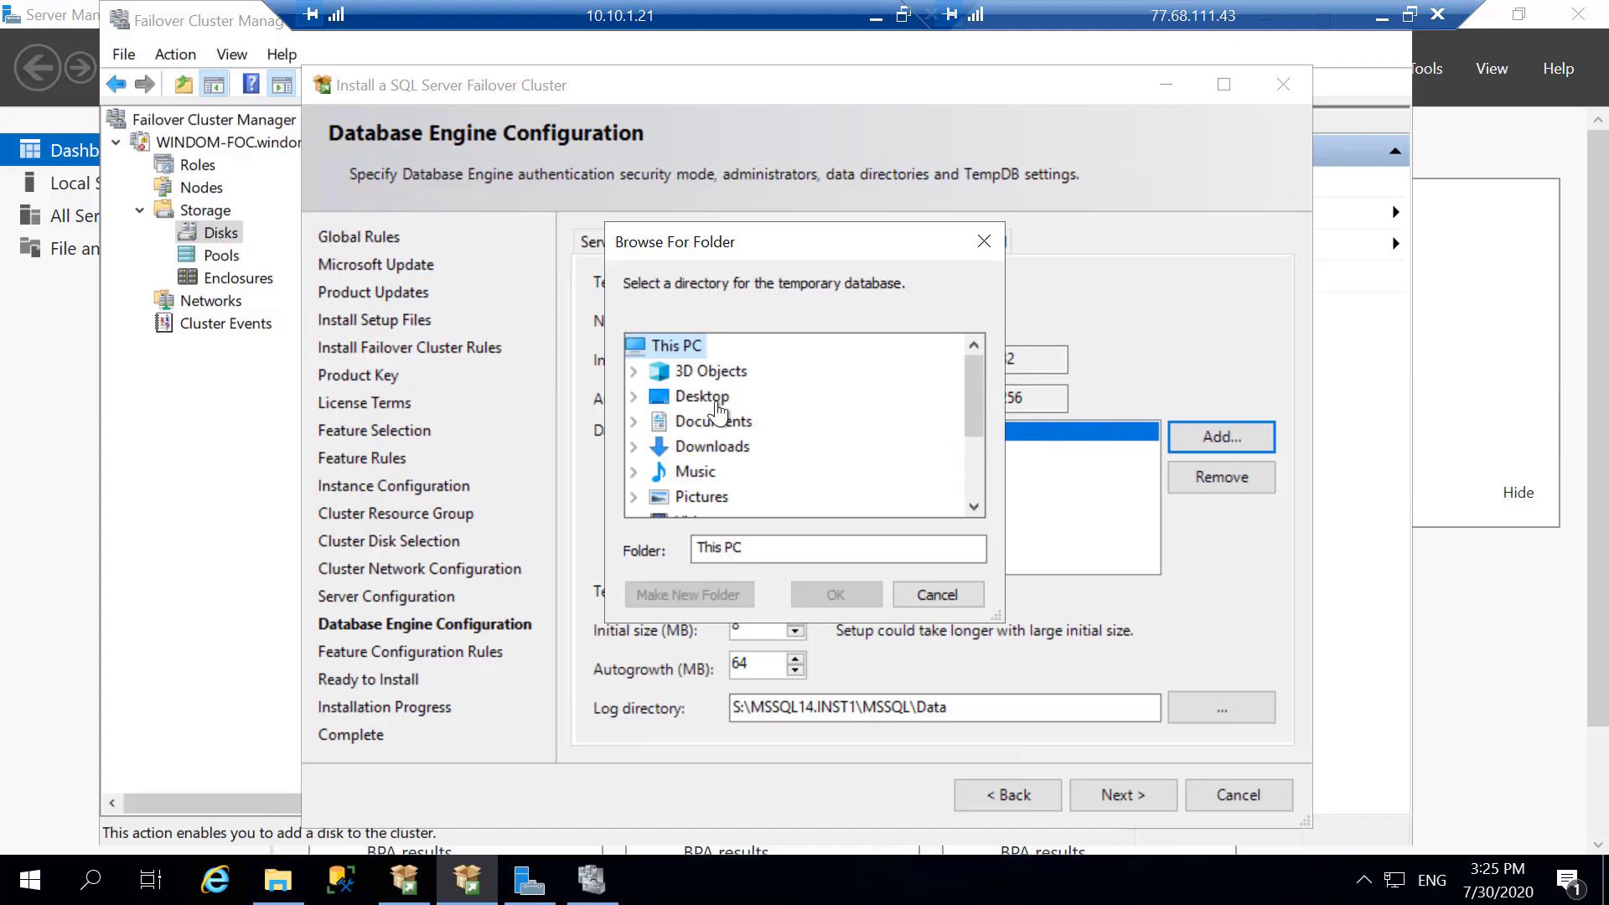
pyautogui.scroll(-2, 680, 452)
pyautogui.click(634, 419)
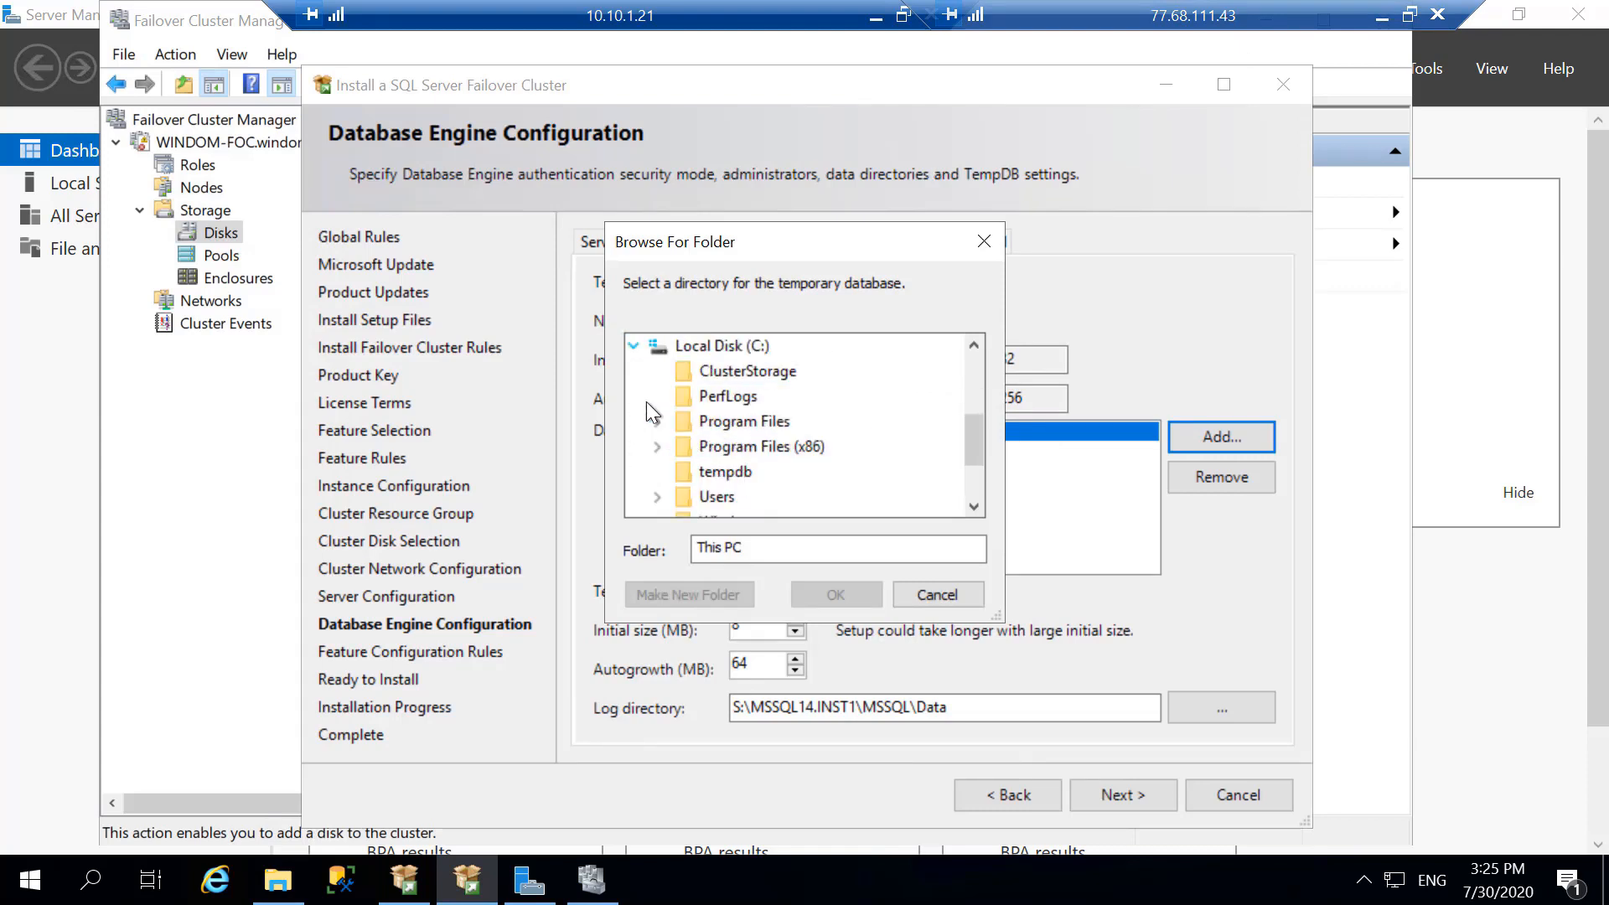
pyautogui.click(726, 472)
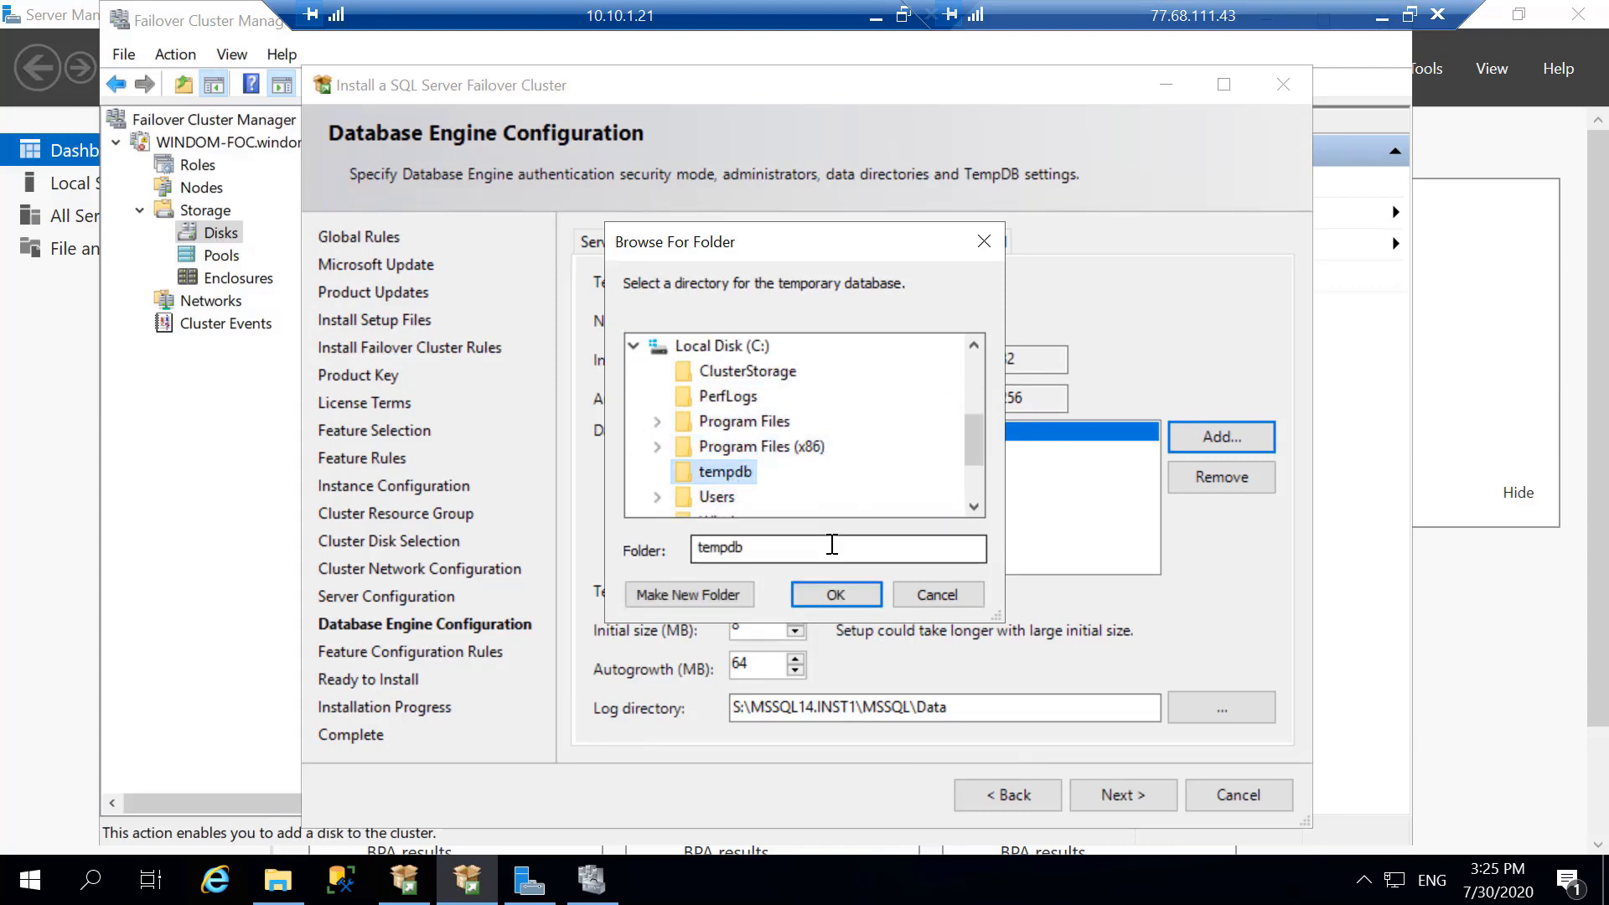
pyautogui.click(835, 595)
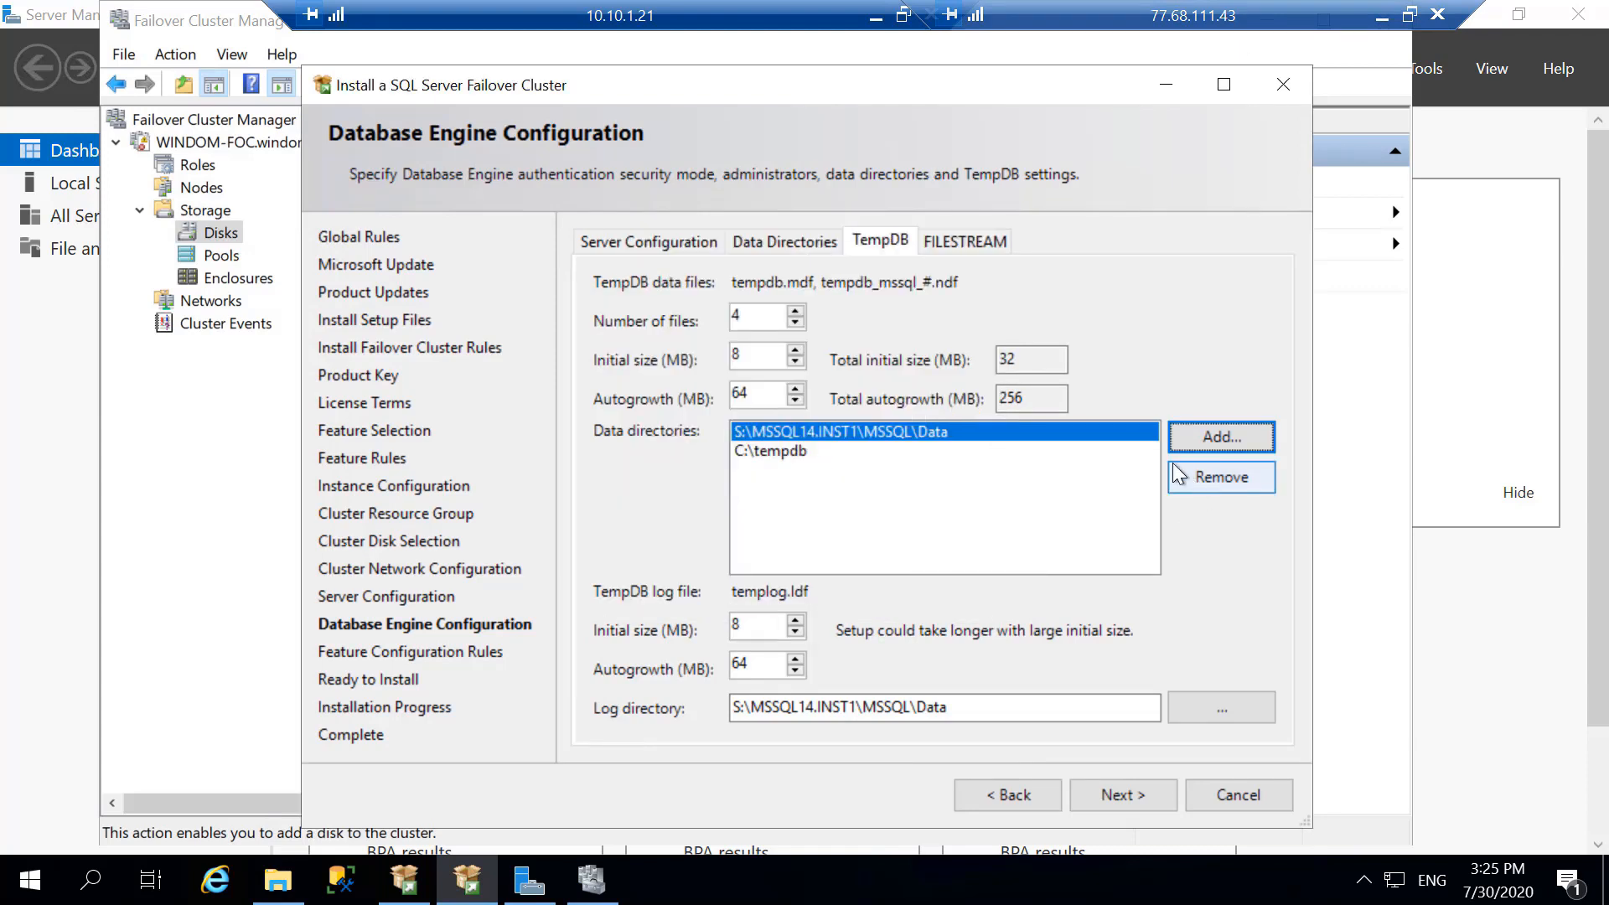
pyautogui.click(1224, 476)
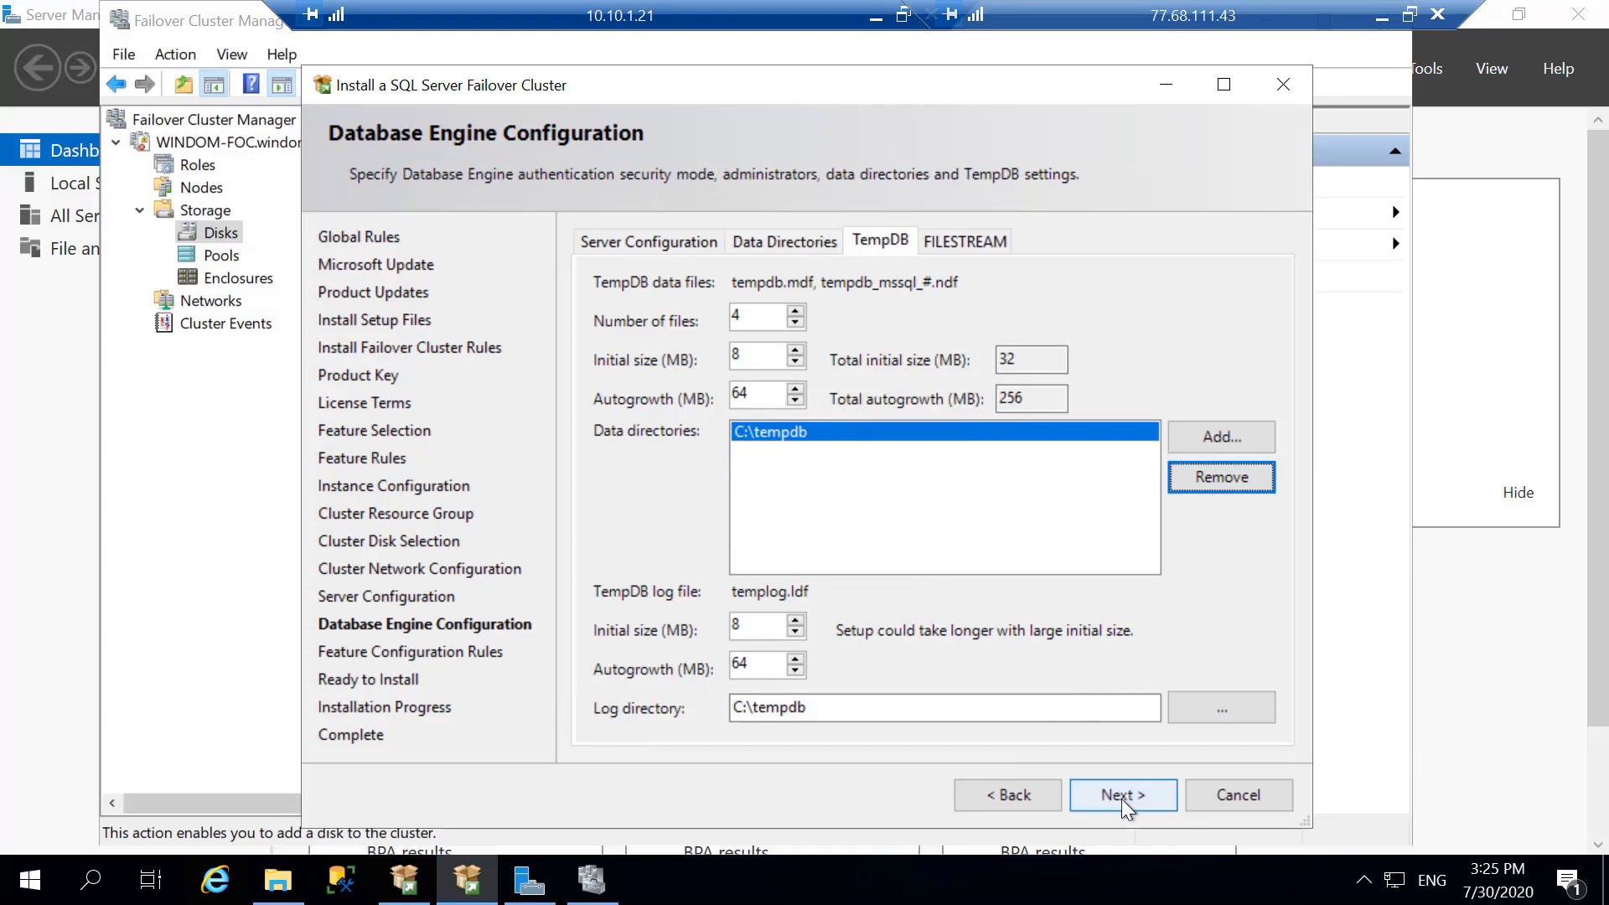
# - Accept C:\tempdb as the cluster's local TempDB directory and start the SQL Server 2017 failover cluster installation
pyautogui.click(954, 243)
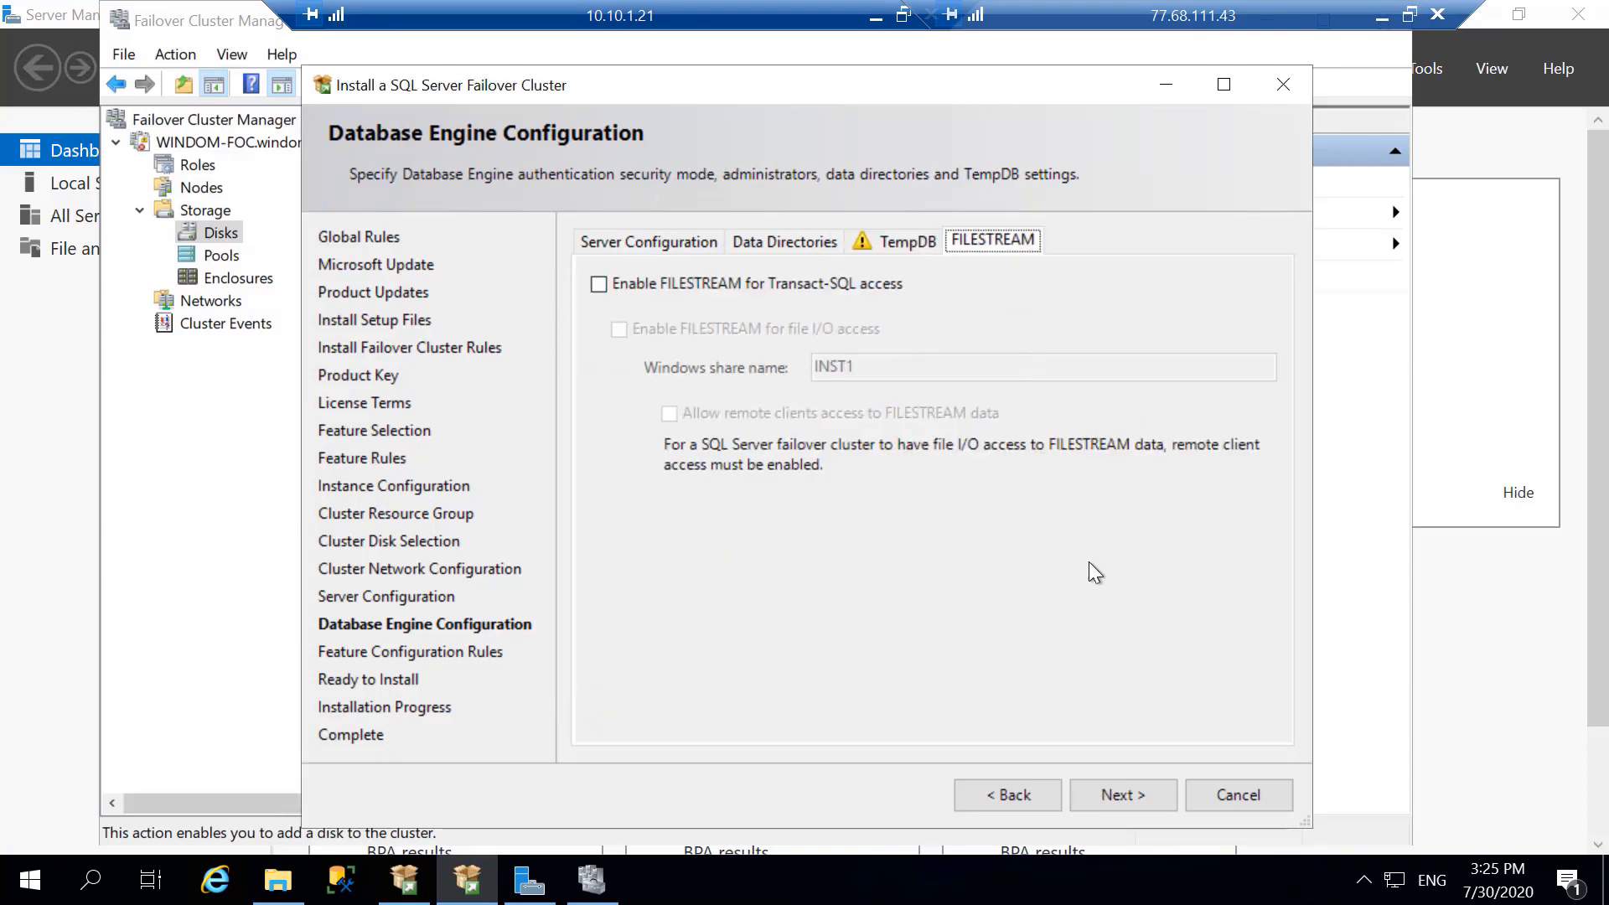
pyautogui.click(901, 241)
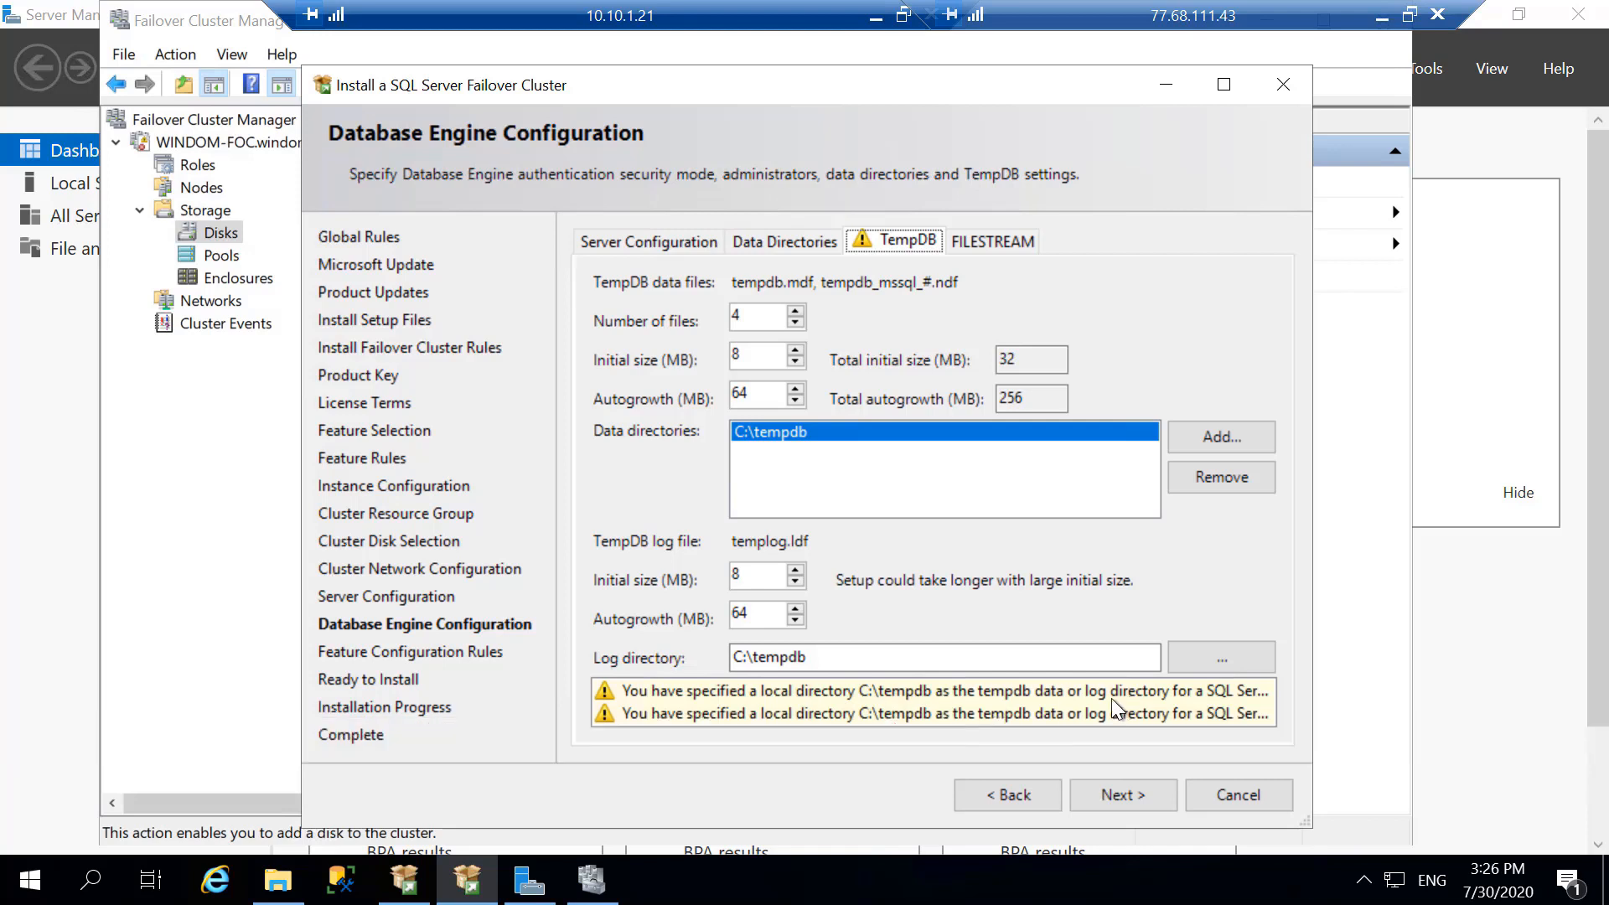
pyautogui.click(1123, 793)
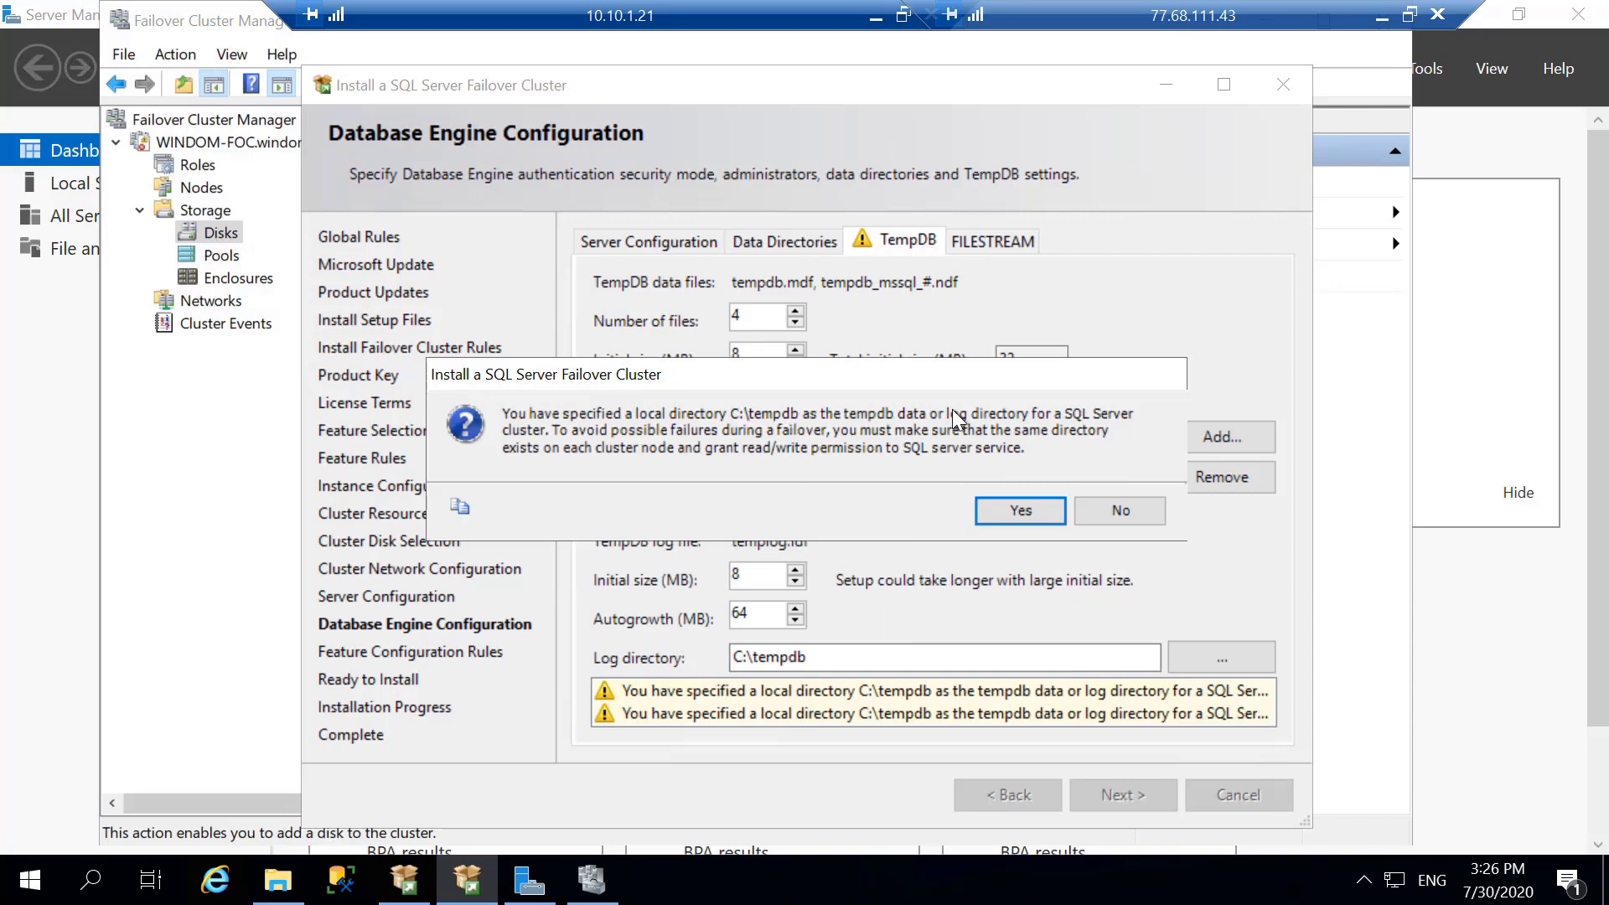
pyautogui.click(1002, 506)
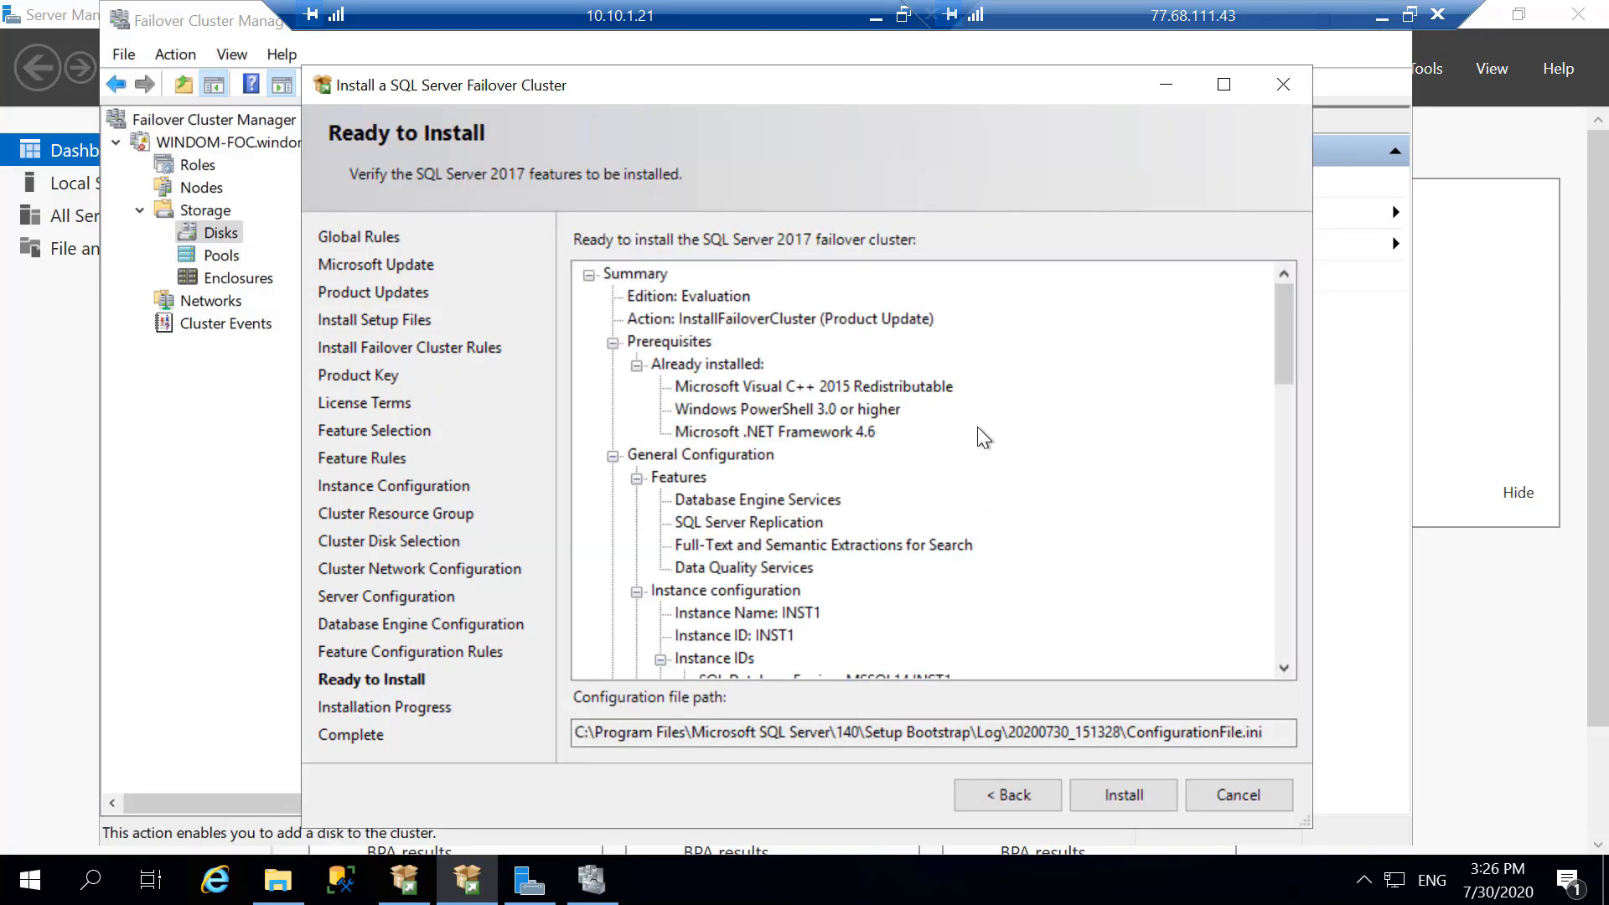
pyautogui.scroll(-18, 995, 399)
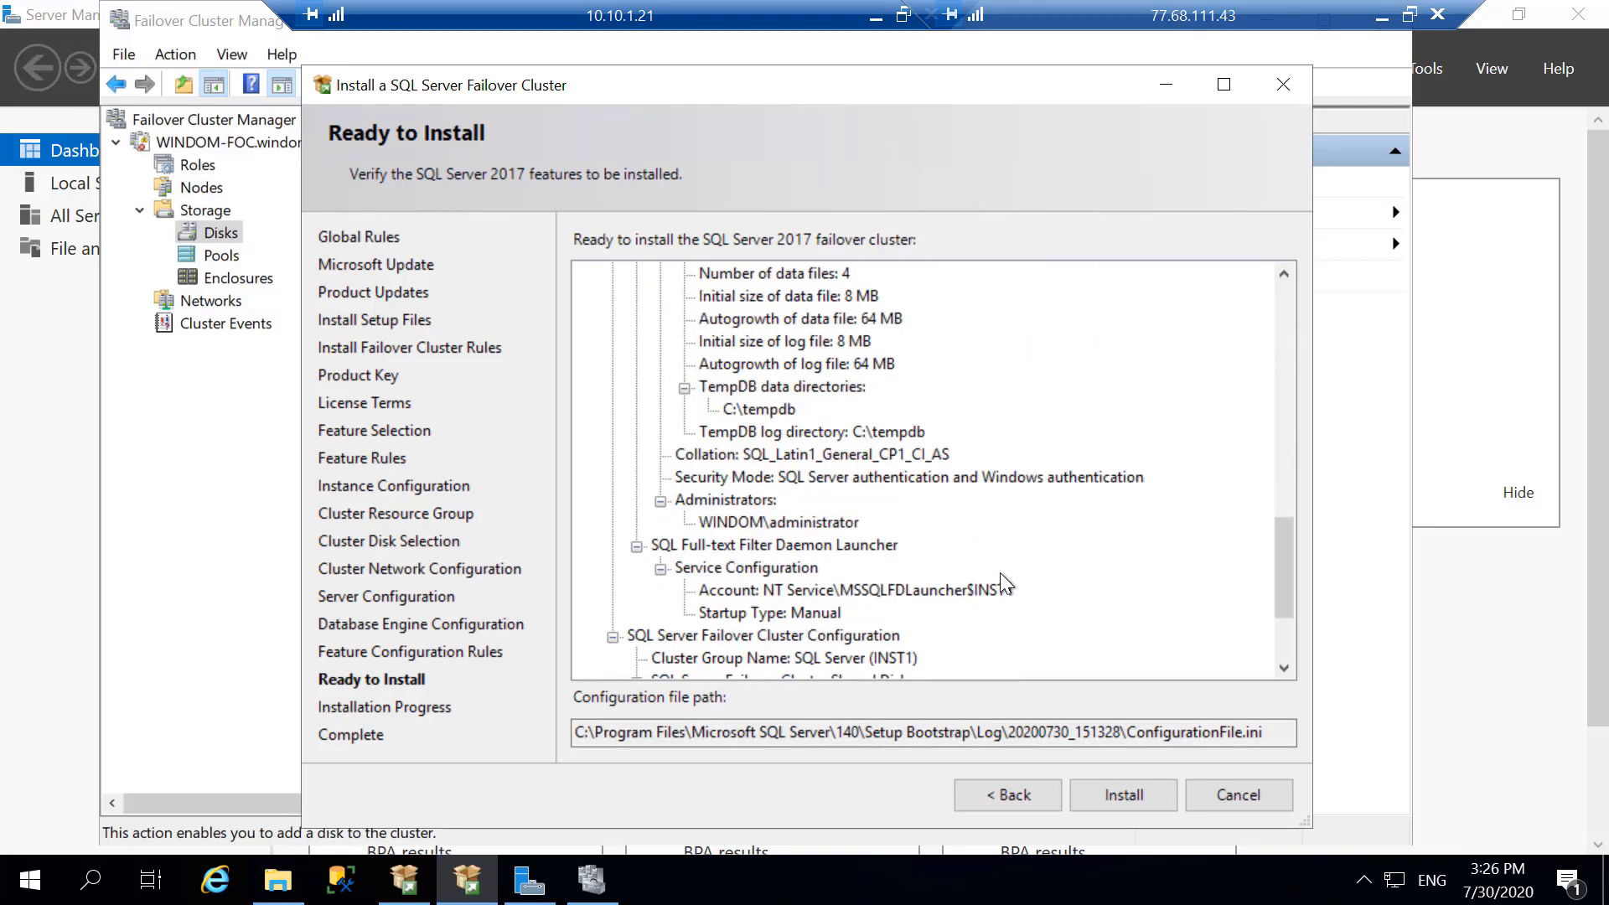
pyautogui.click(1107, 793)
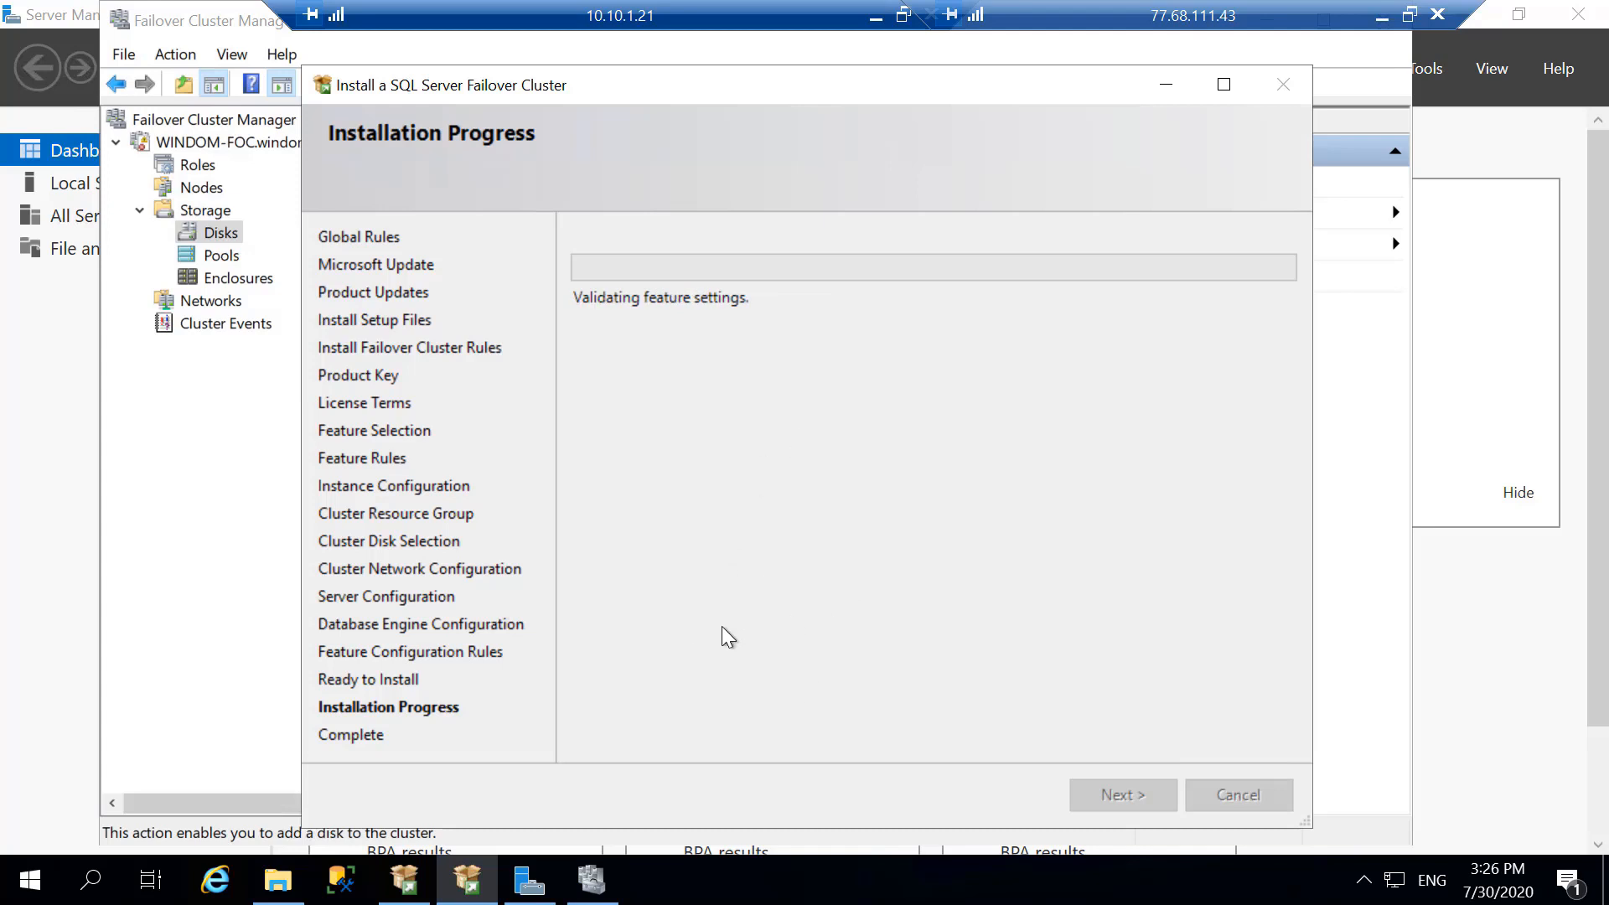
# - Switch to the 10.10.1.22 remote session and create a folder named tempdb on Local Disk (C:)
pyautogui.click(875, 17)
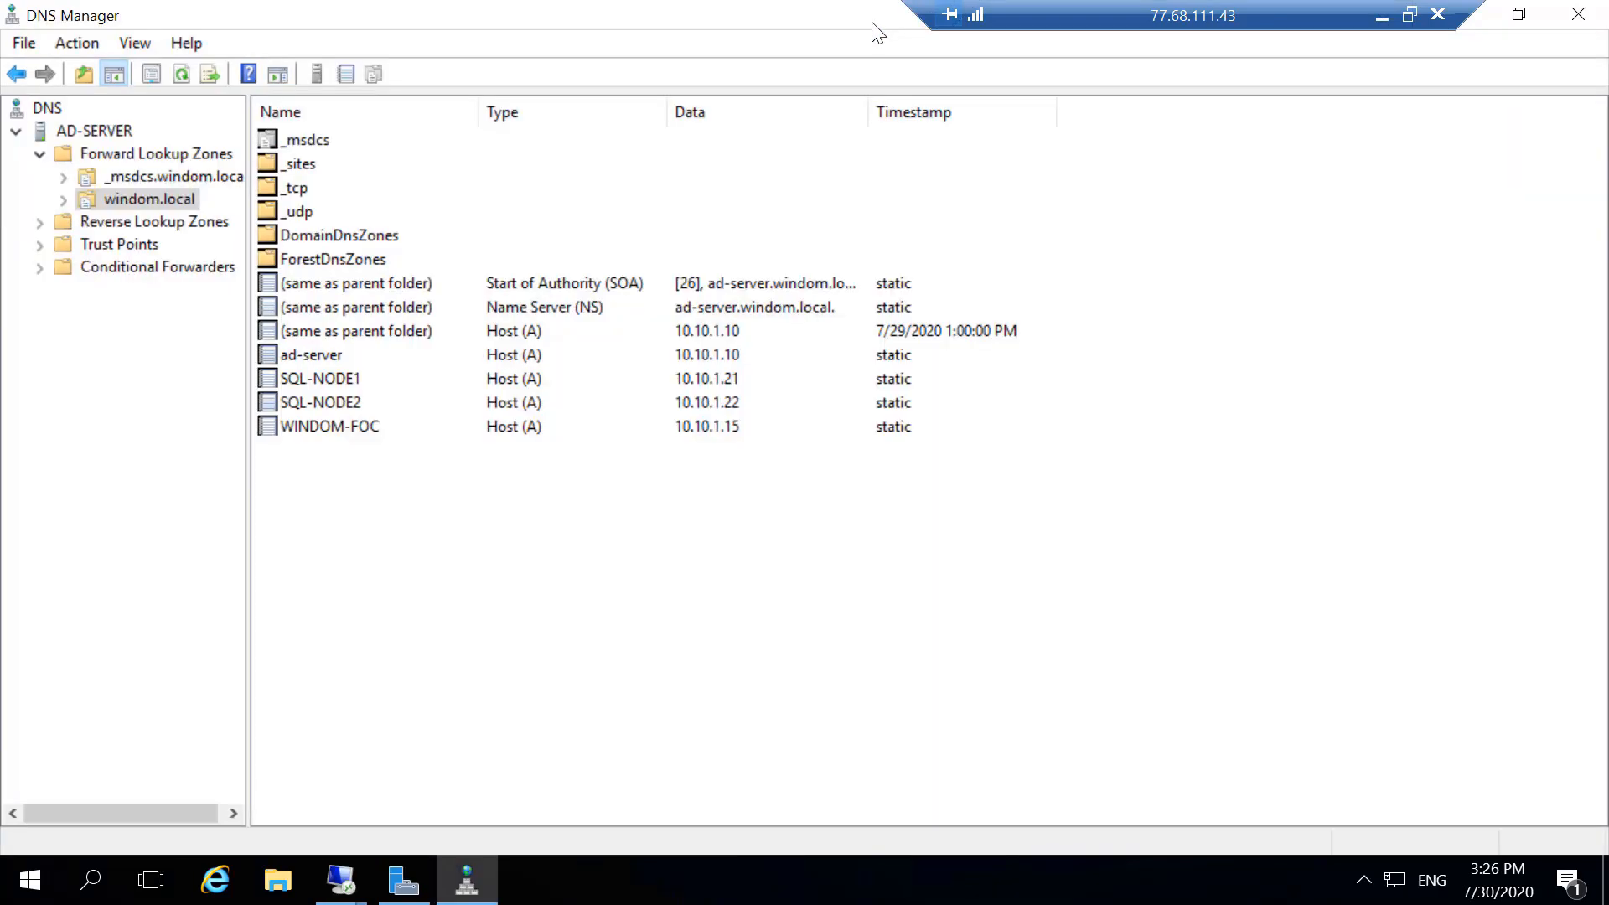
pyautogui.rightClick(344, 892)
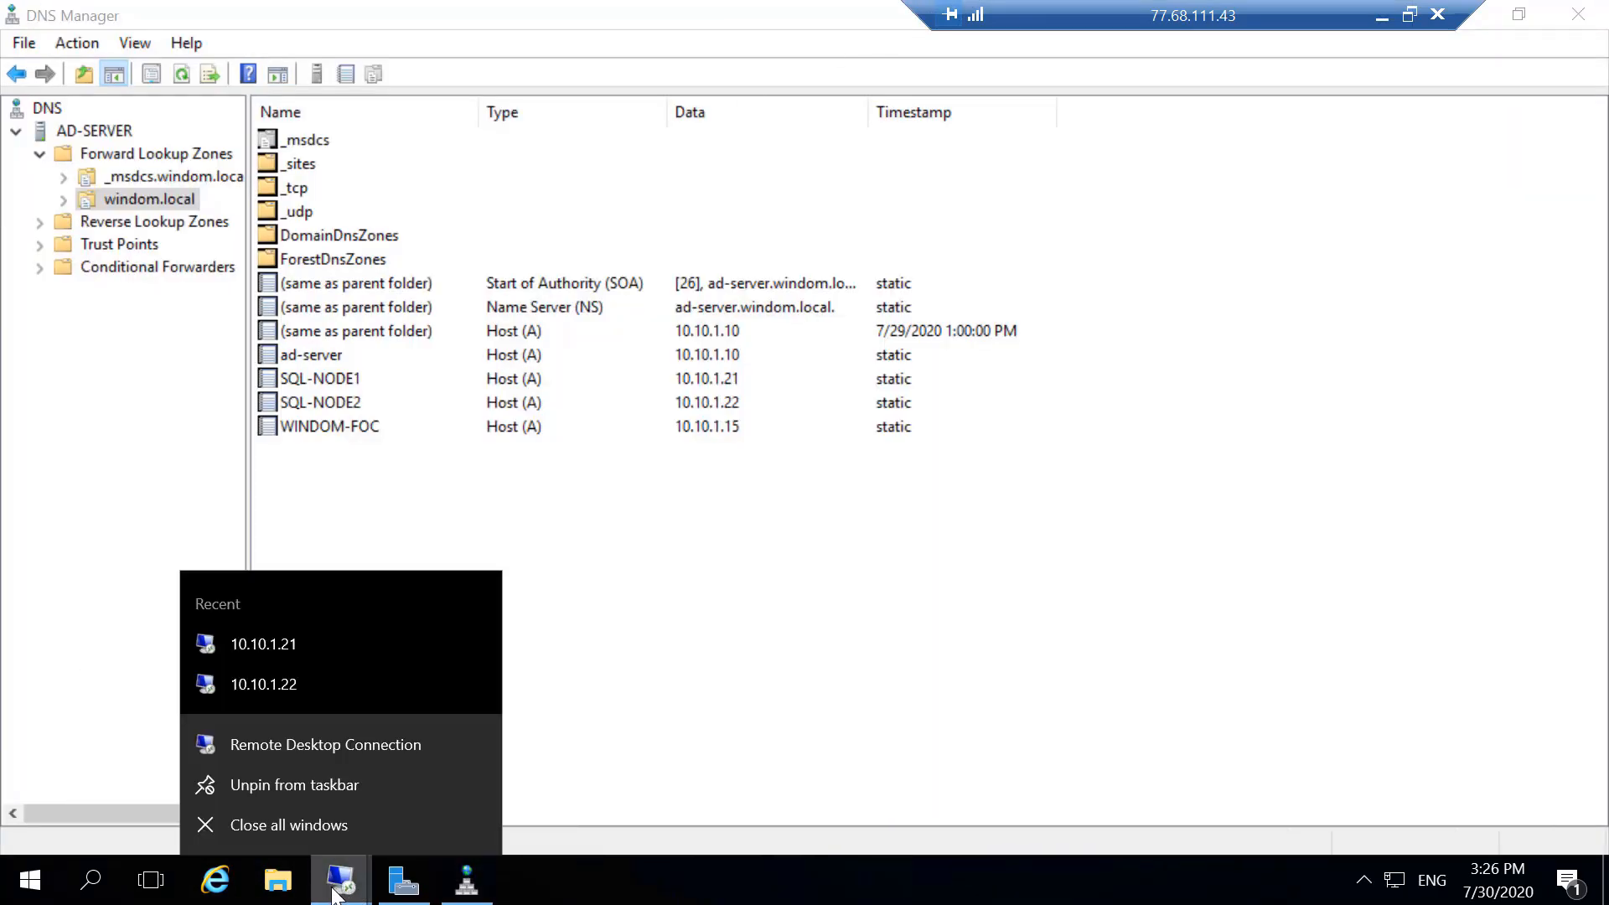
pyautogui.click(343, 892)
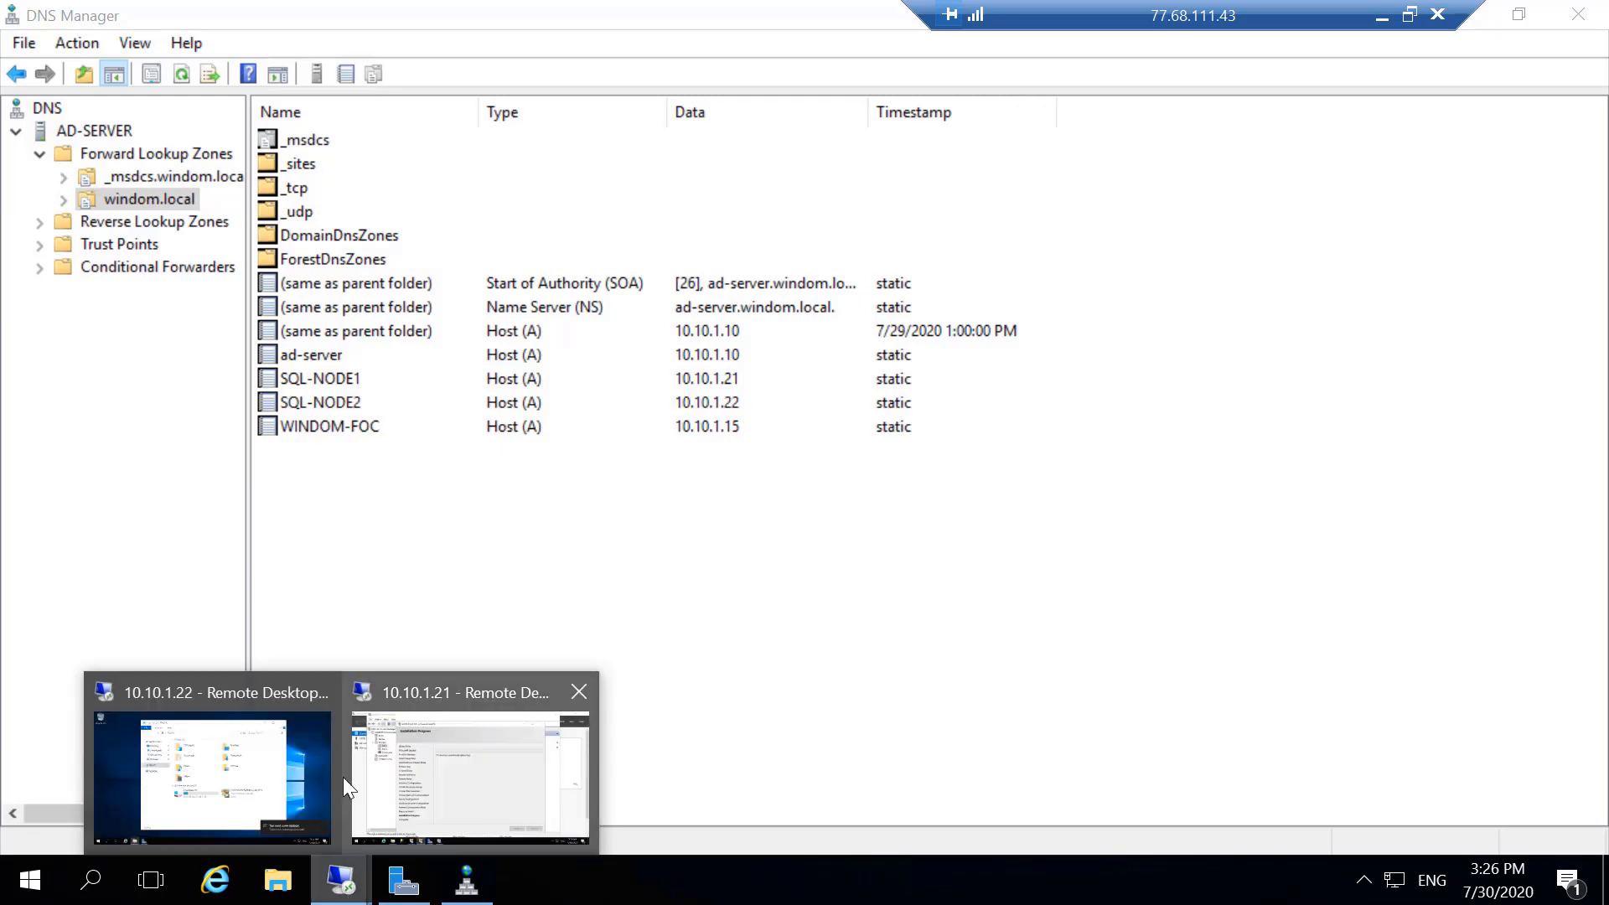
pyautogui.click(265, 792)
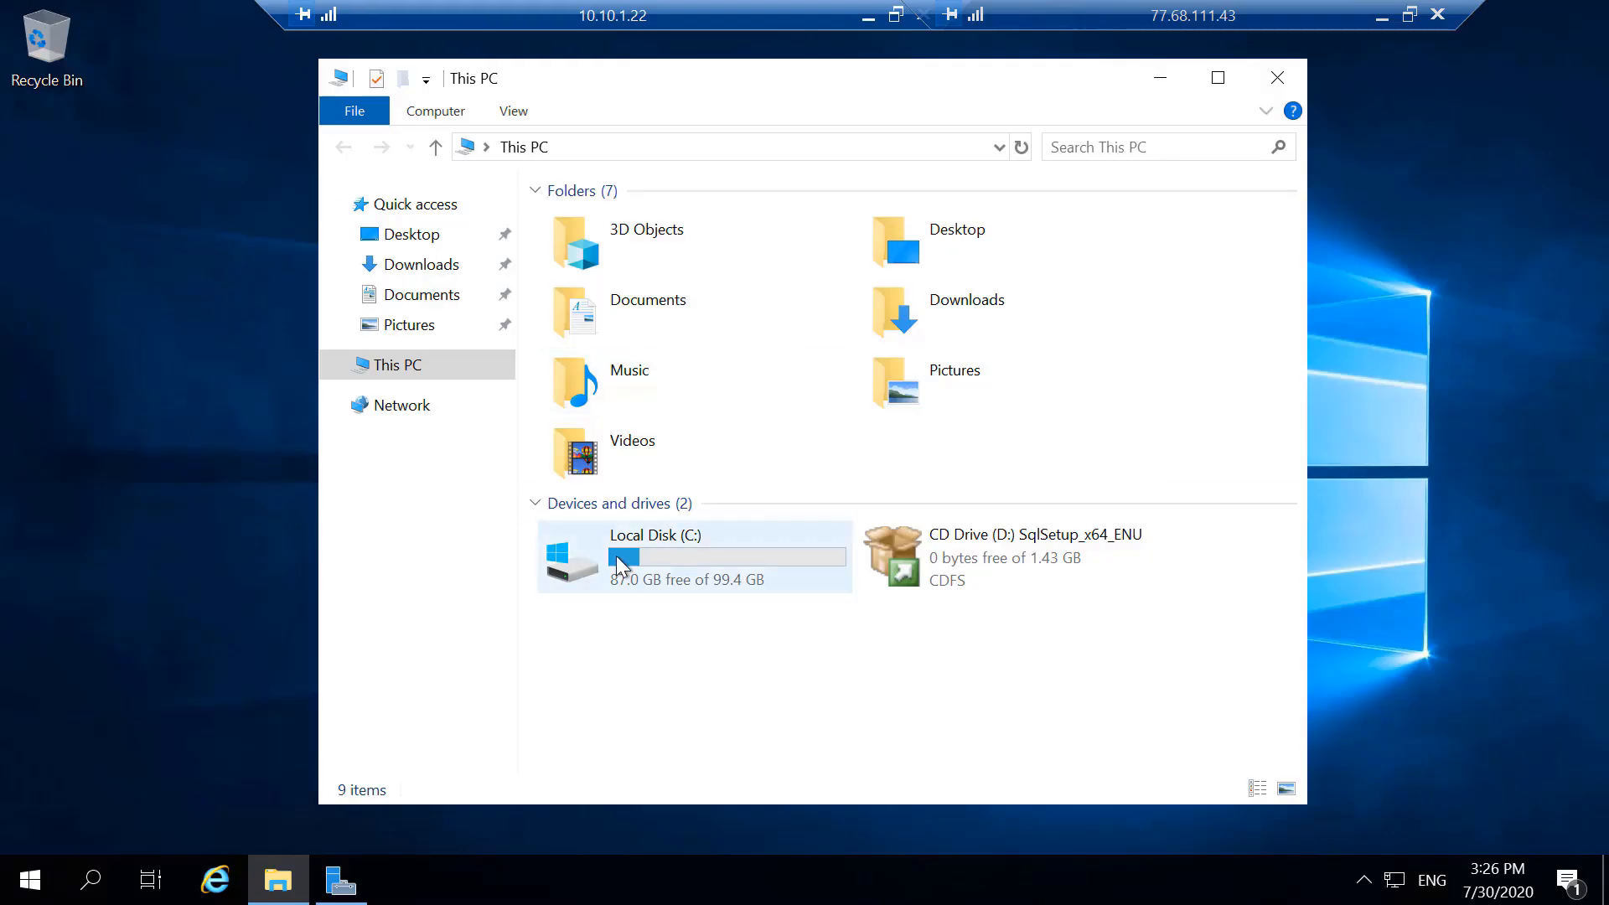
pyautogui.doubleClick(617, 556)
pyautogui.rightClick(652, 506)
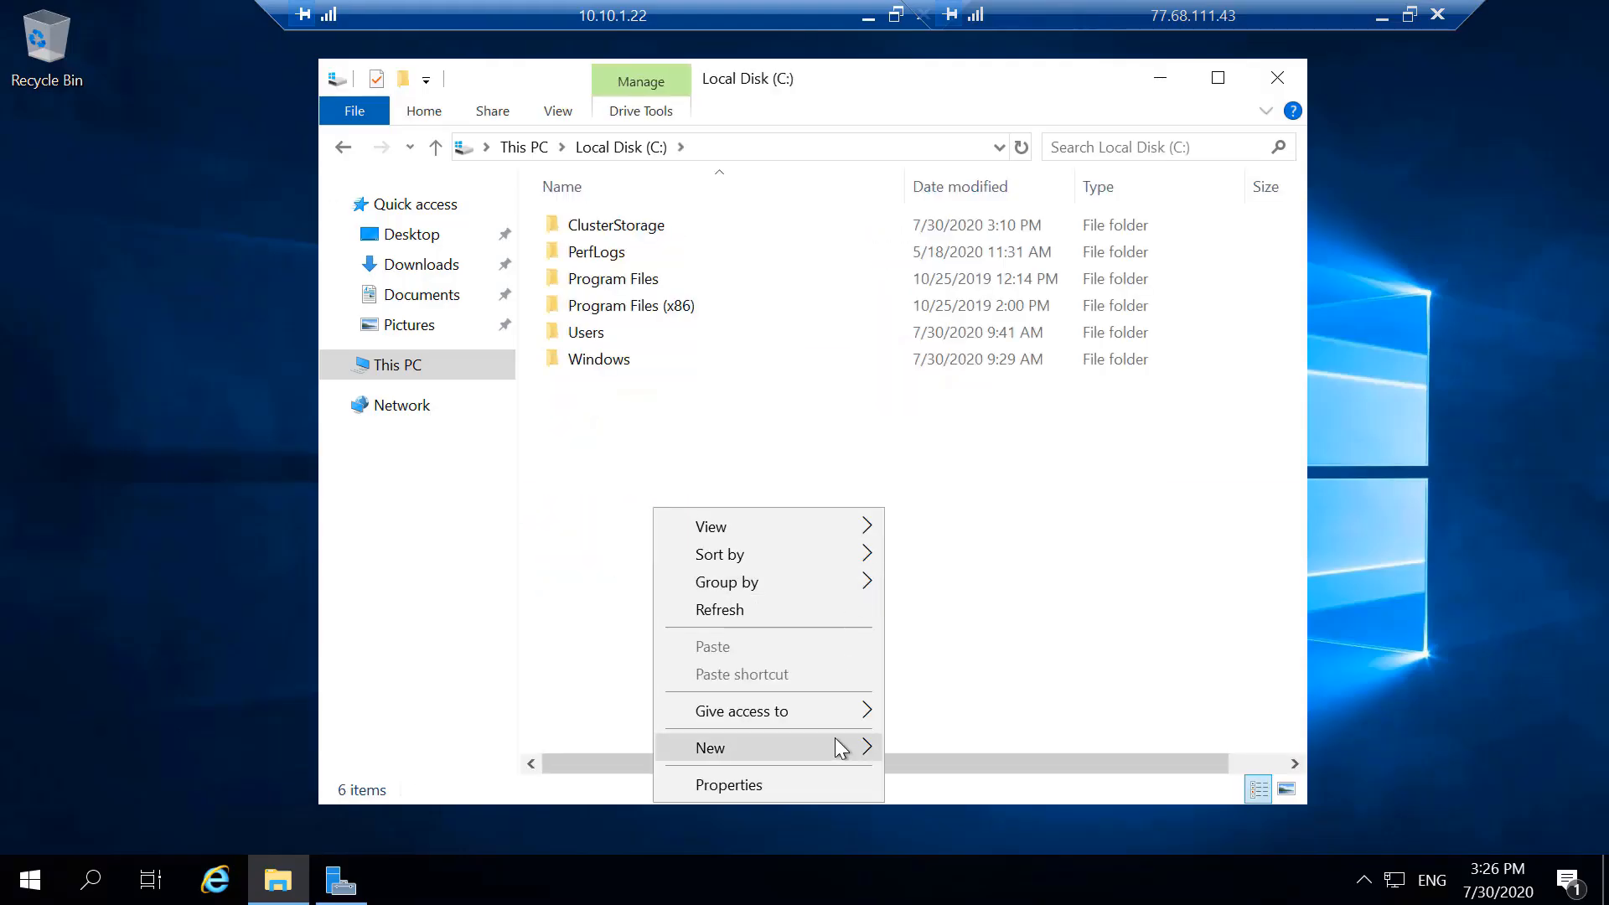
pyautogui.moveTo(834, 745)
pyautogui.click(936, 574)
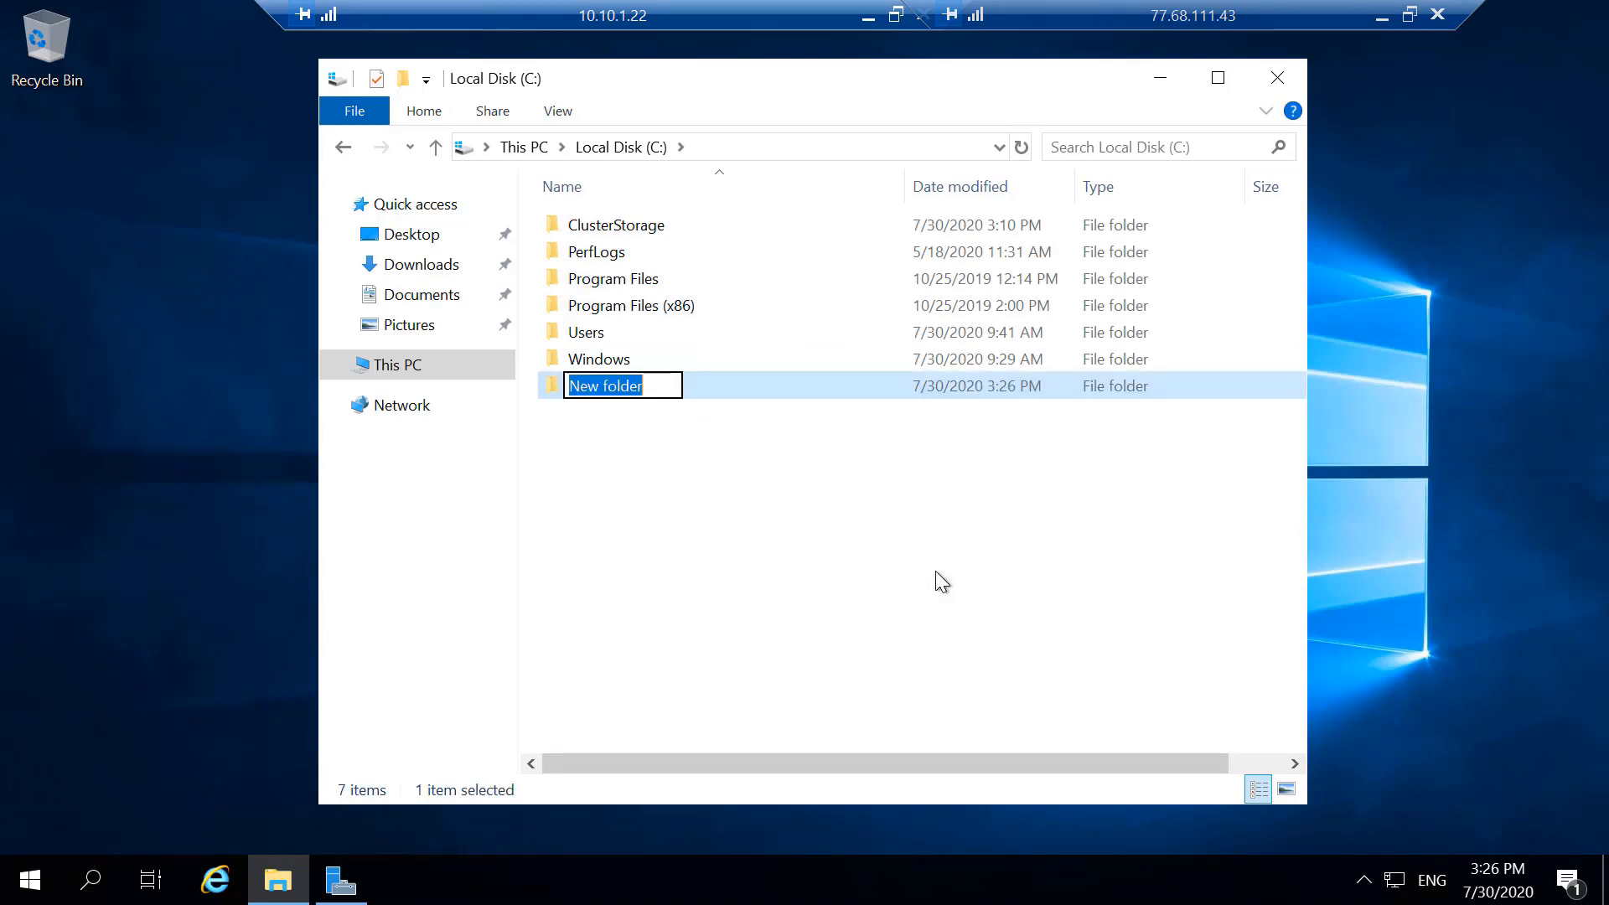
pyautogui.write('tempdb')
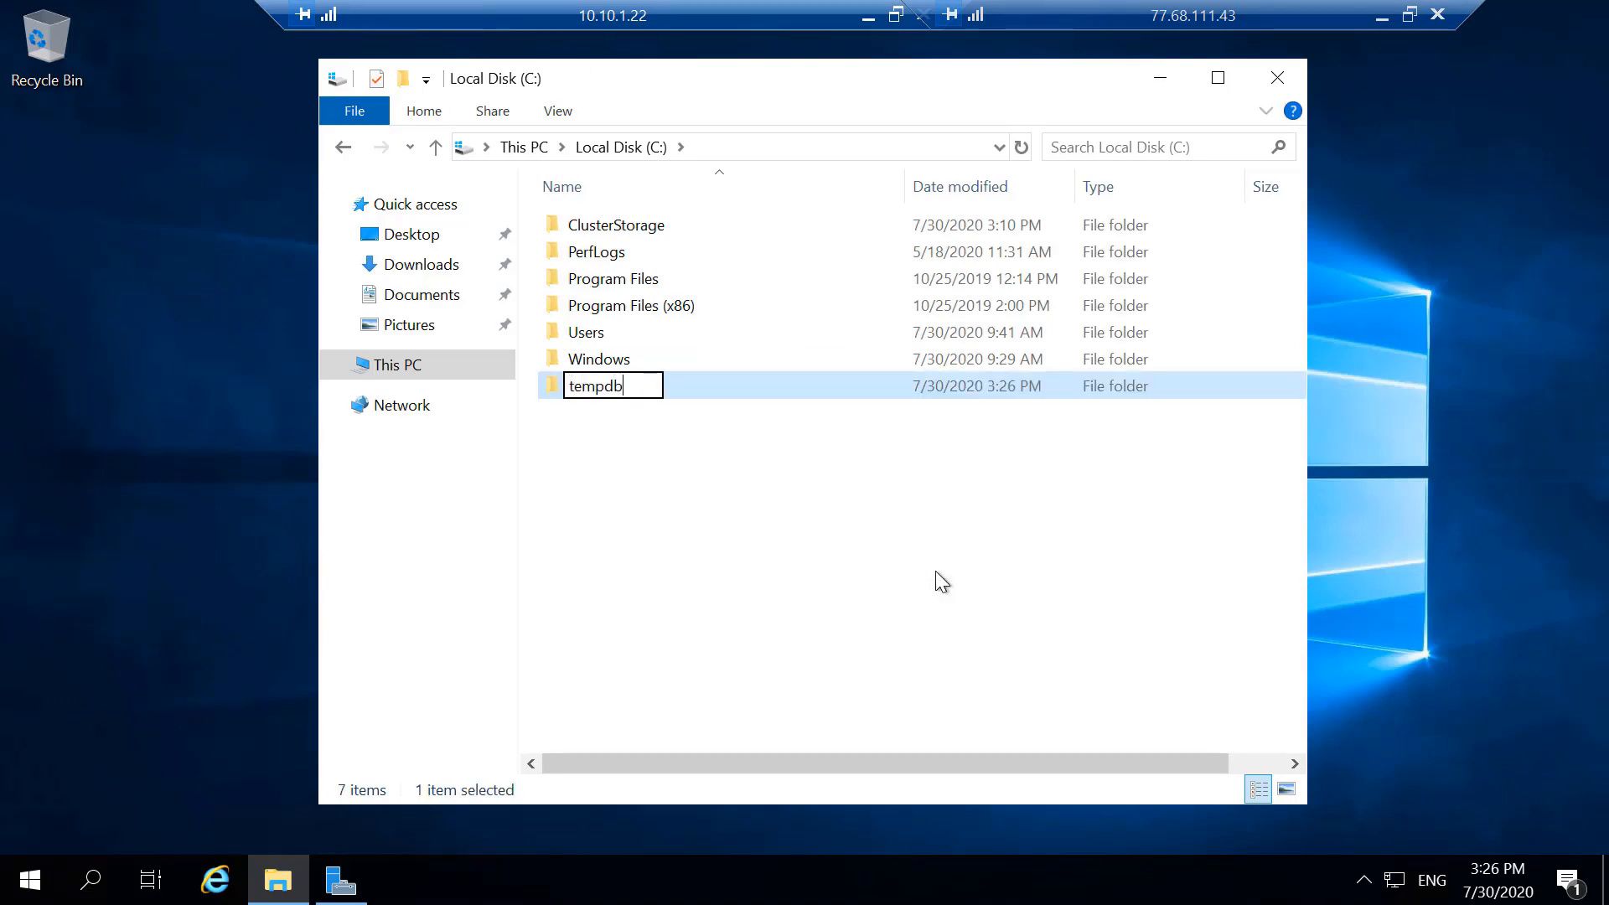
pyautogui.press('Return')
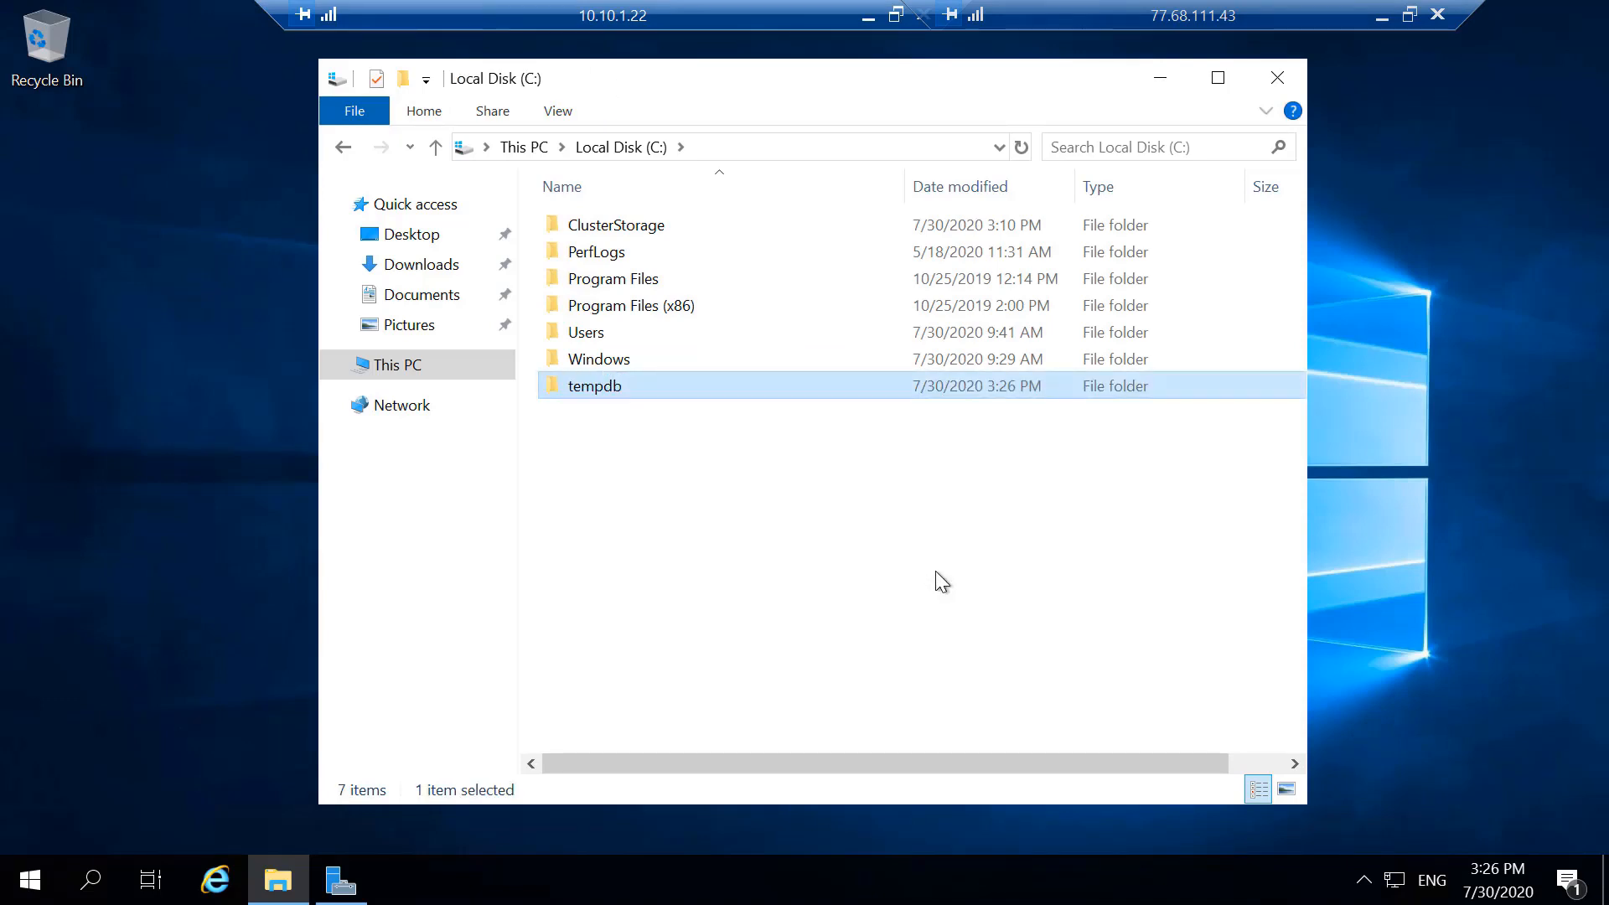
pyautogui.click(1157, 84)
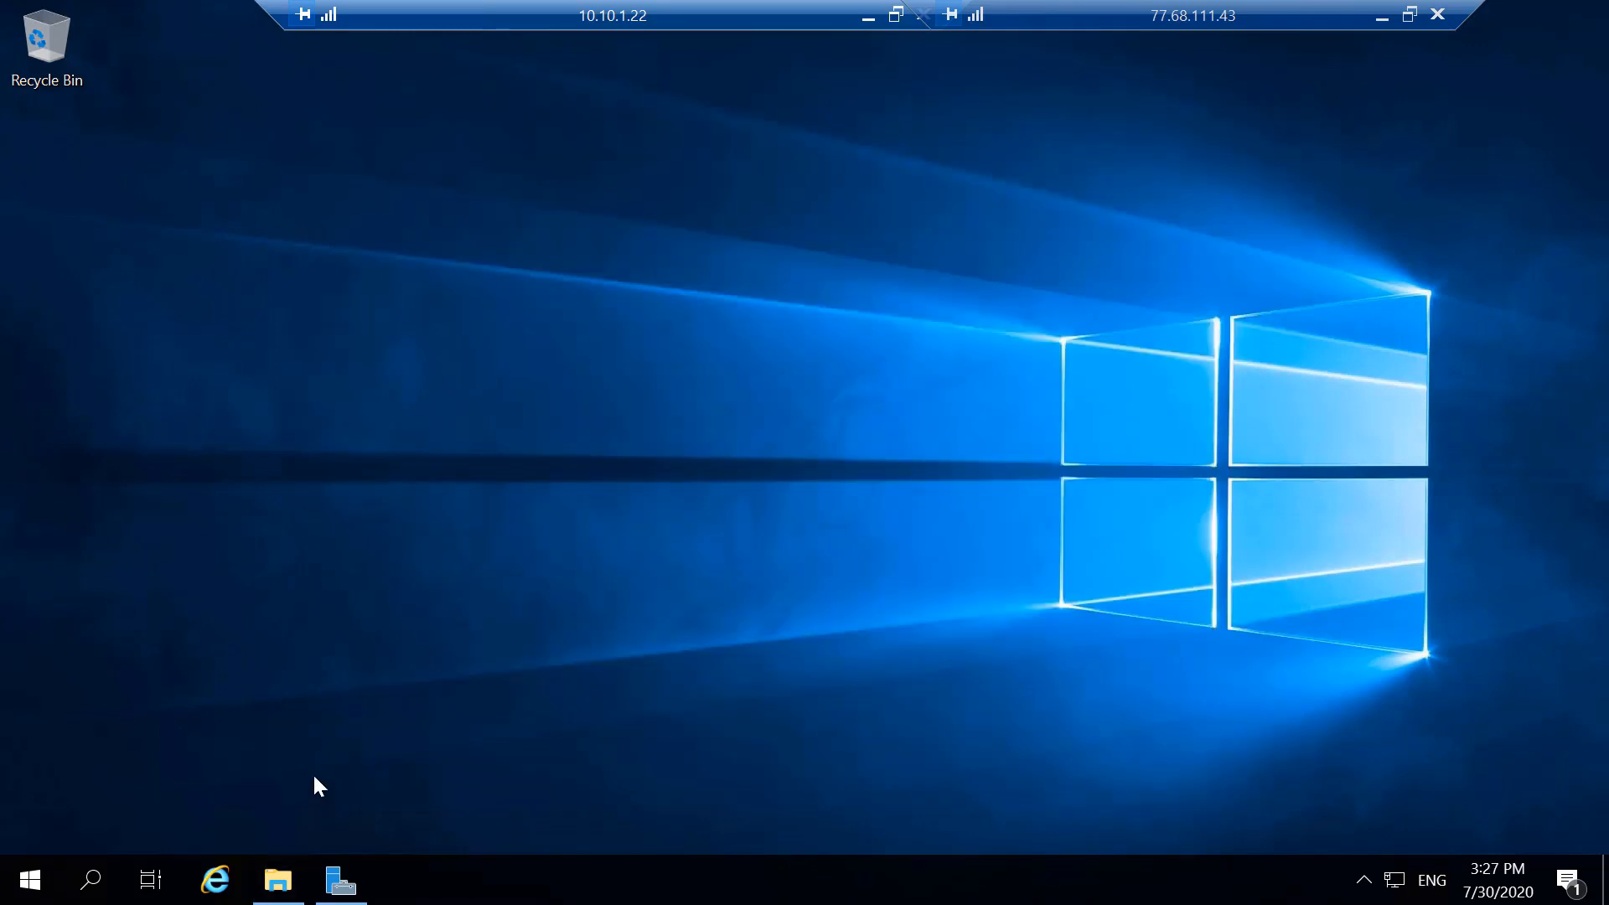
# - Run SQL Server setup from CD Drive (D:) and launch the wizard for adding a node to a SQL Server failover cluster
pyautogui.click(280, 880)
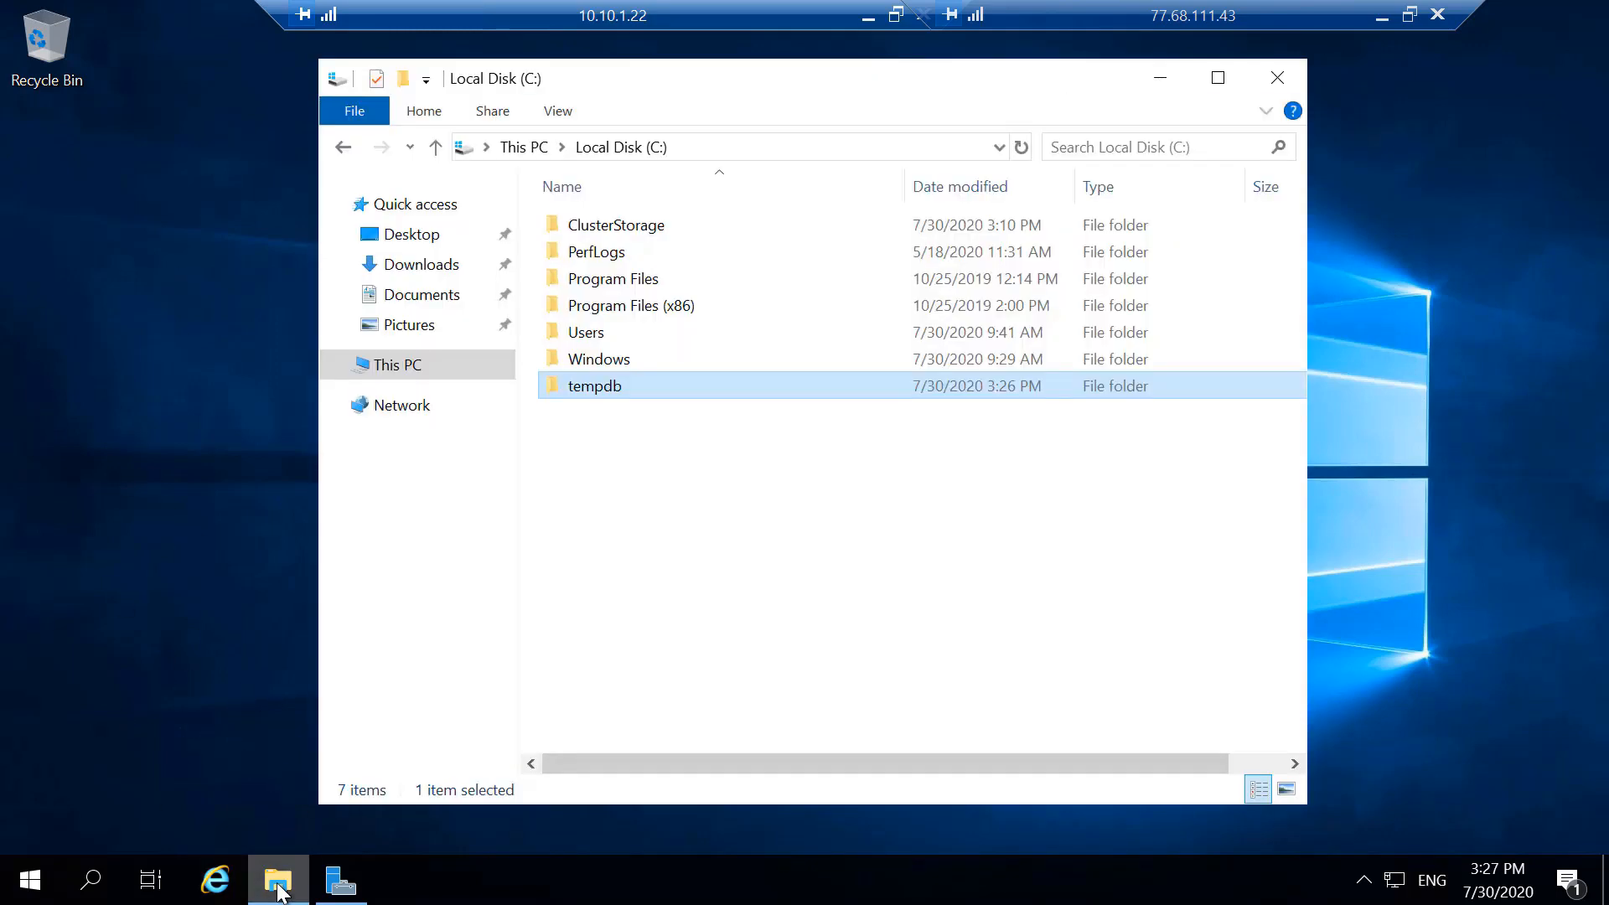
pyautogui.click(424, 367)
pyautogui.doubleClick(910, 564)
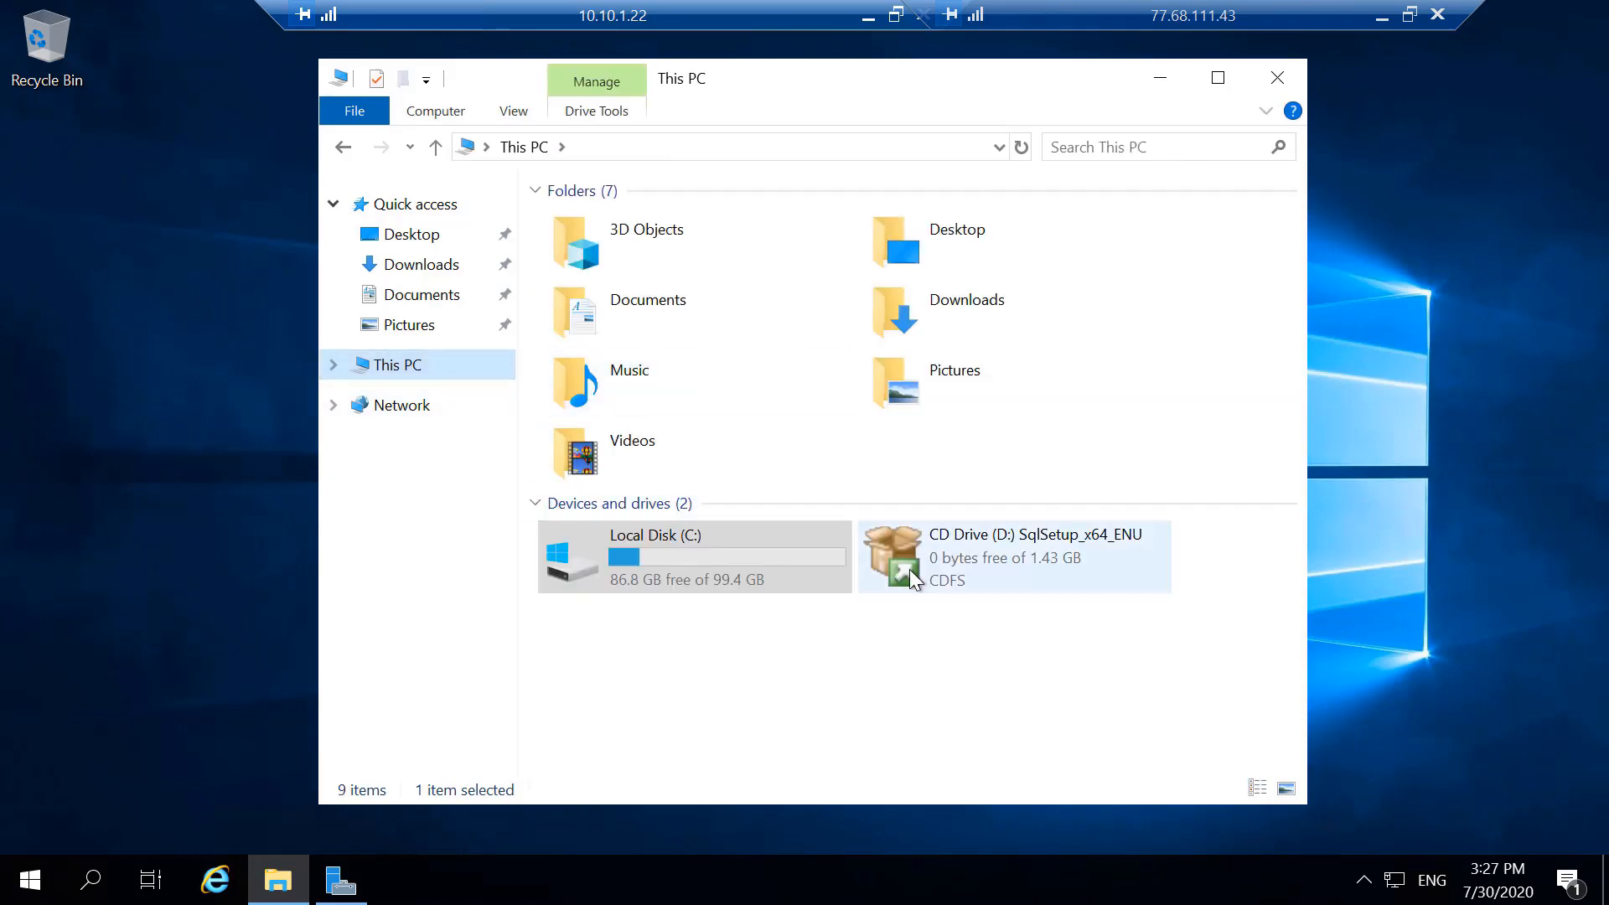
pyautogui.doubleClick(605, 409)
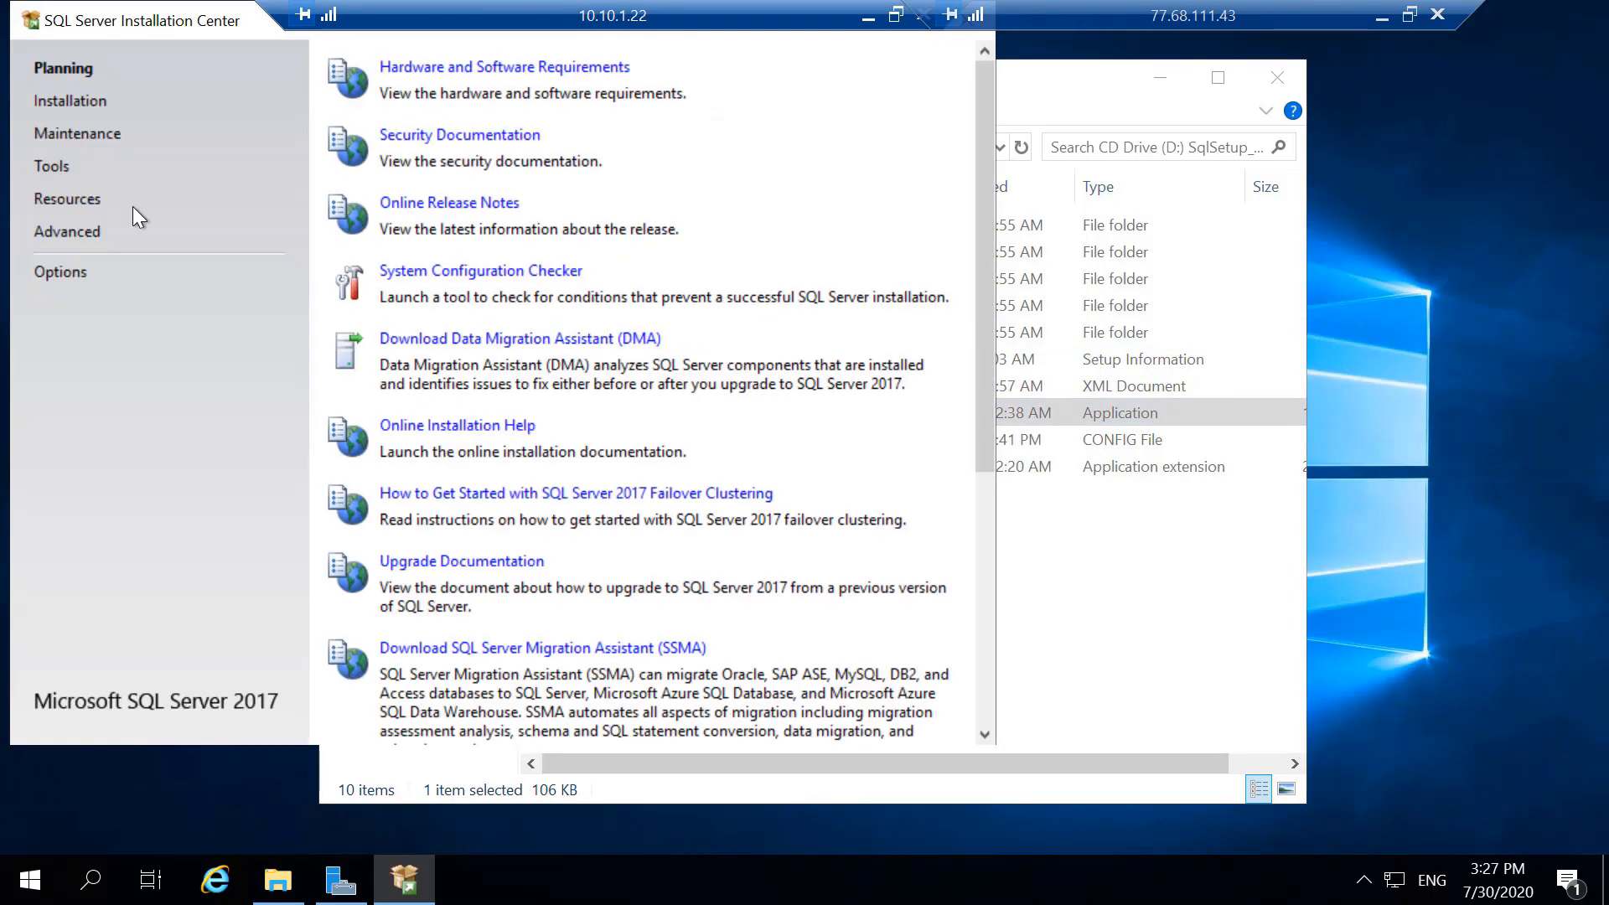
pyautogui.click(99, 105)
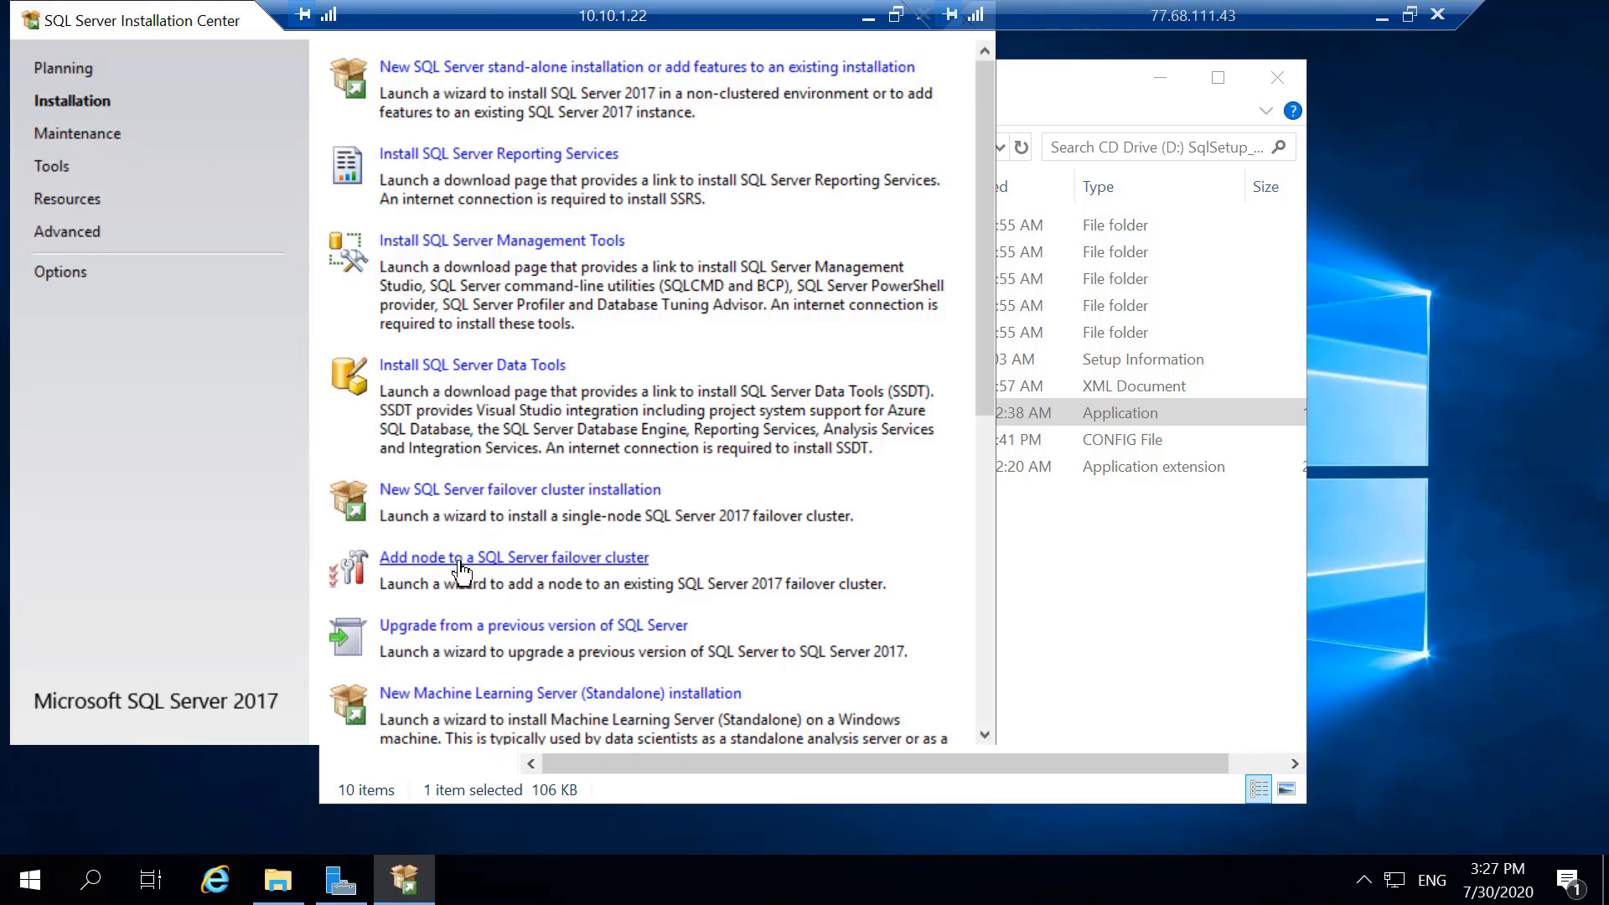
pyautogui.click(561, 560)
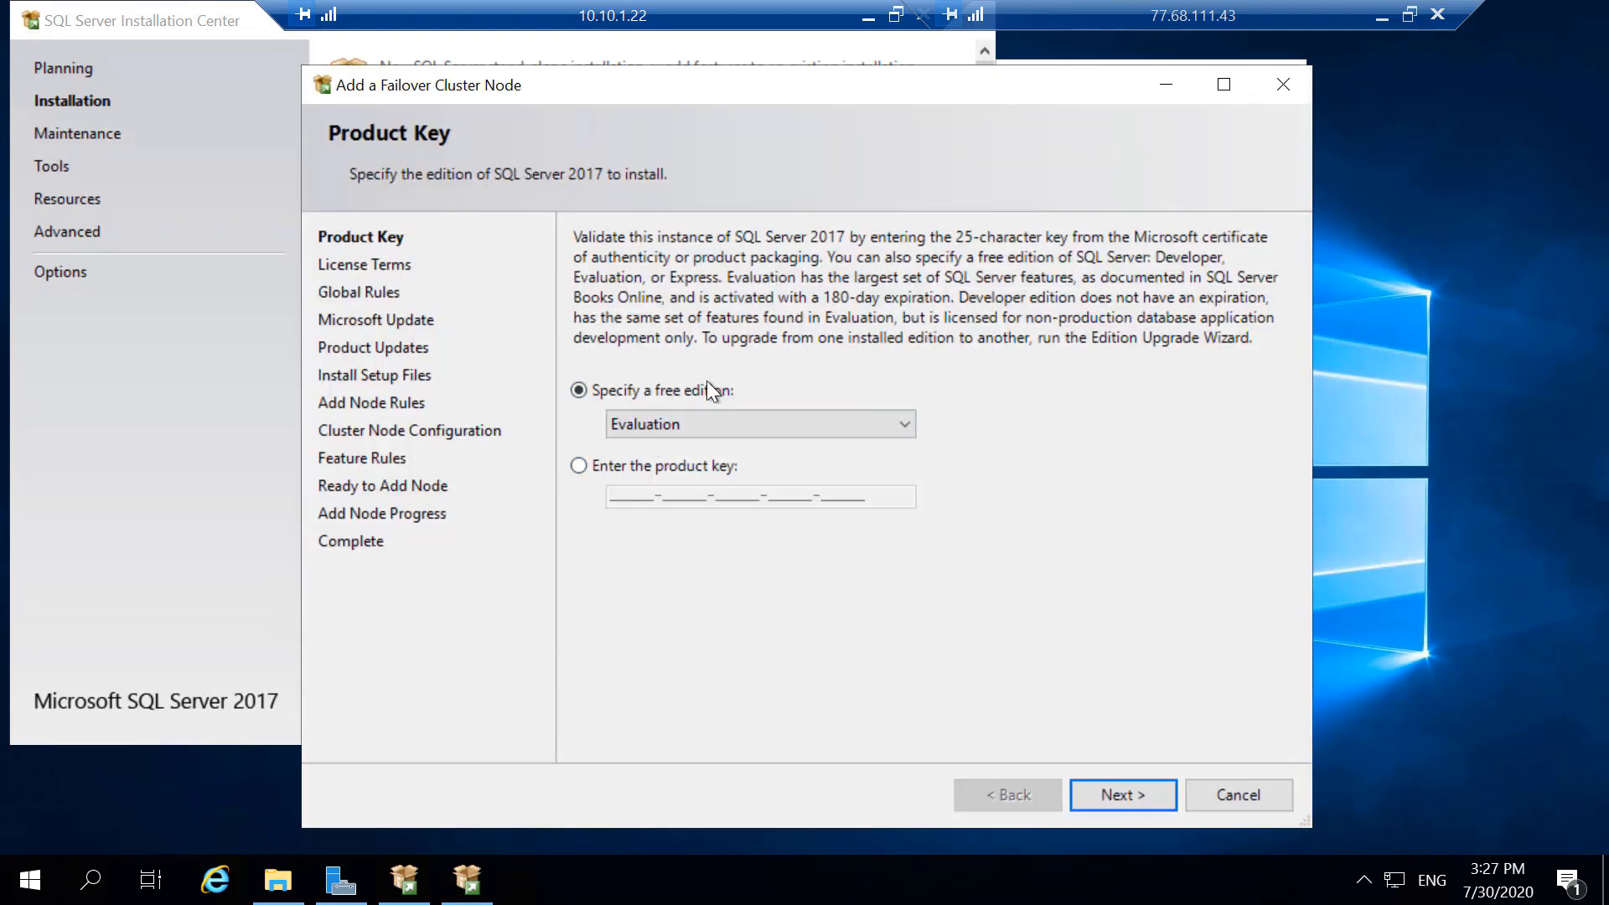
# - Keep the Evaluation edition, accept the license terms, and enable Microsoft Update checks for the added node
pyautogui.click(1114, 793)
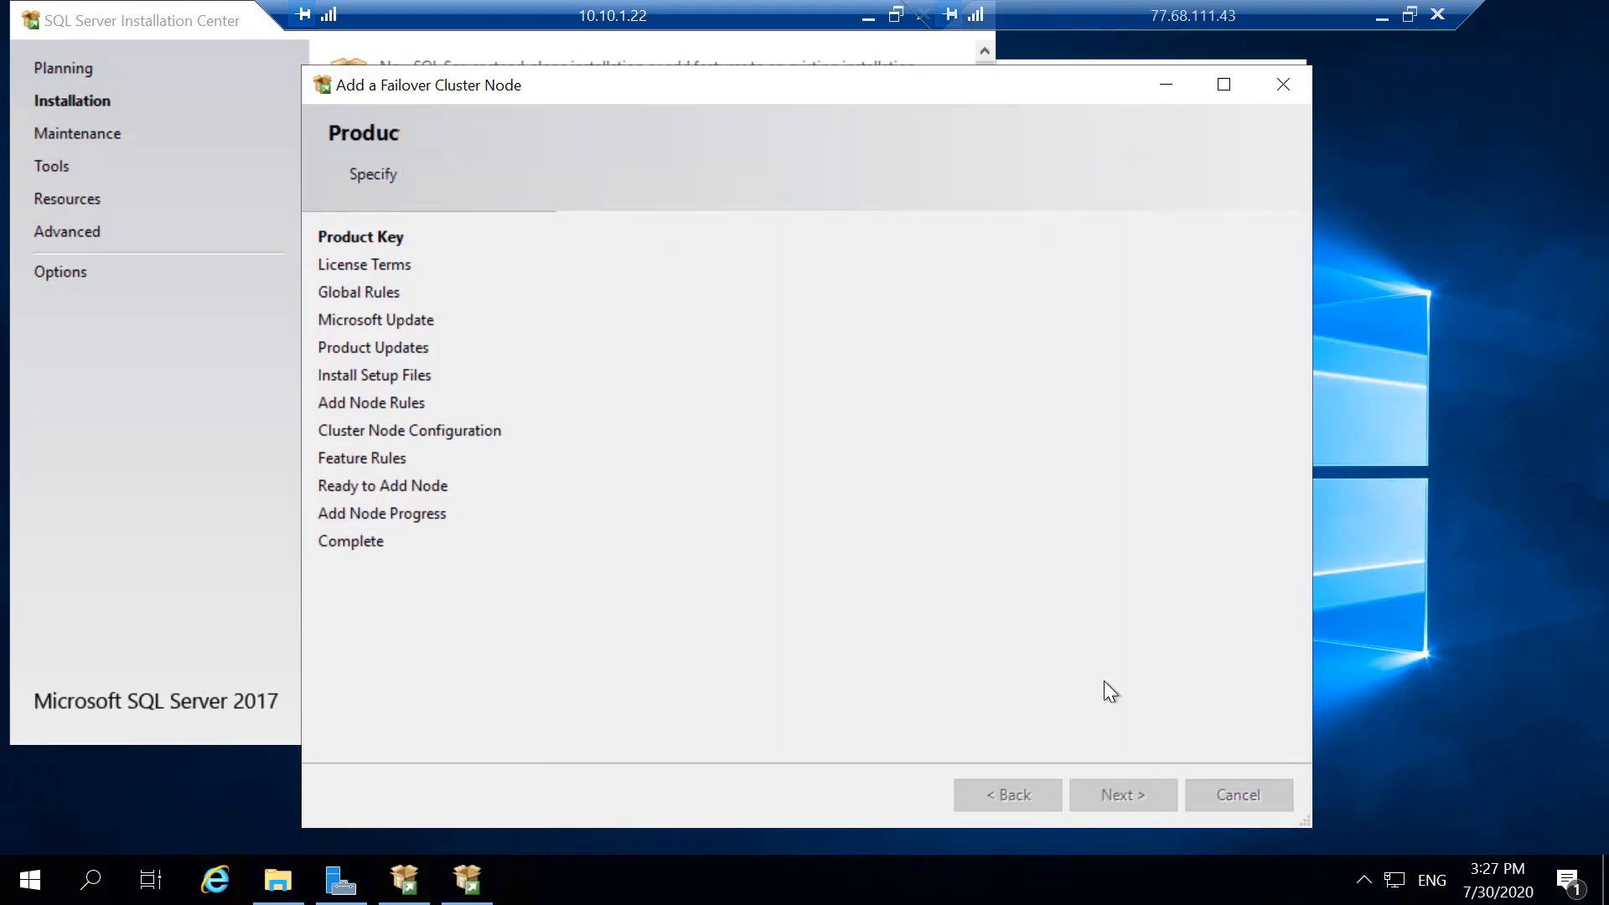
pyautogui.click(682, 651)
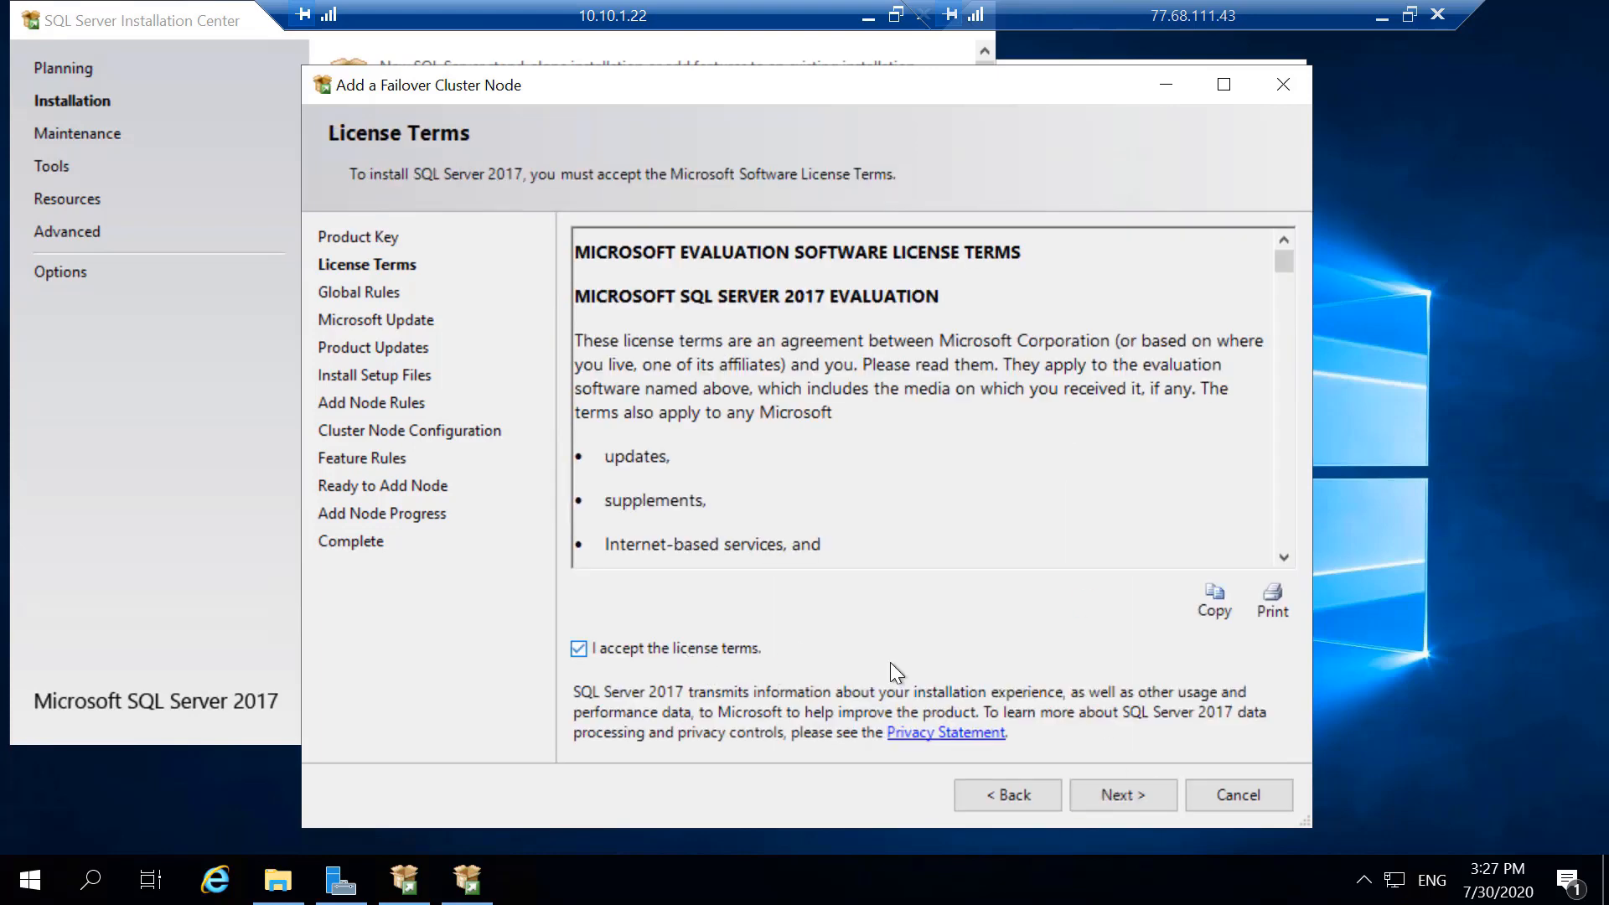
pyautogui.click(1102, 800)
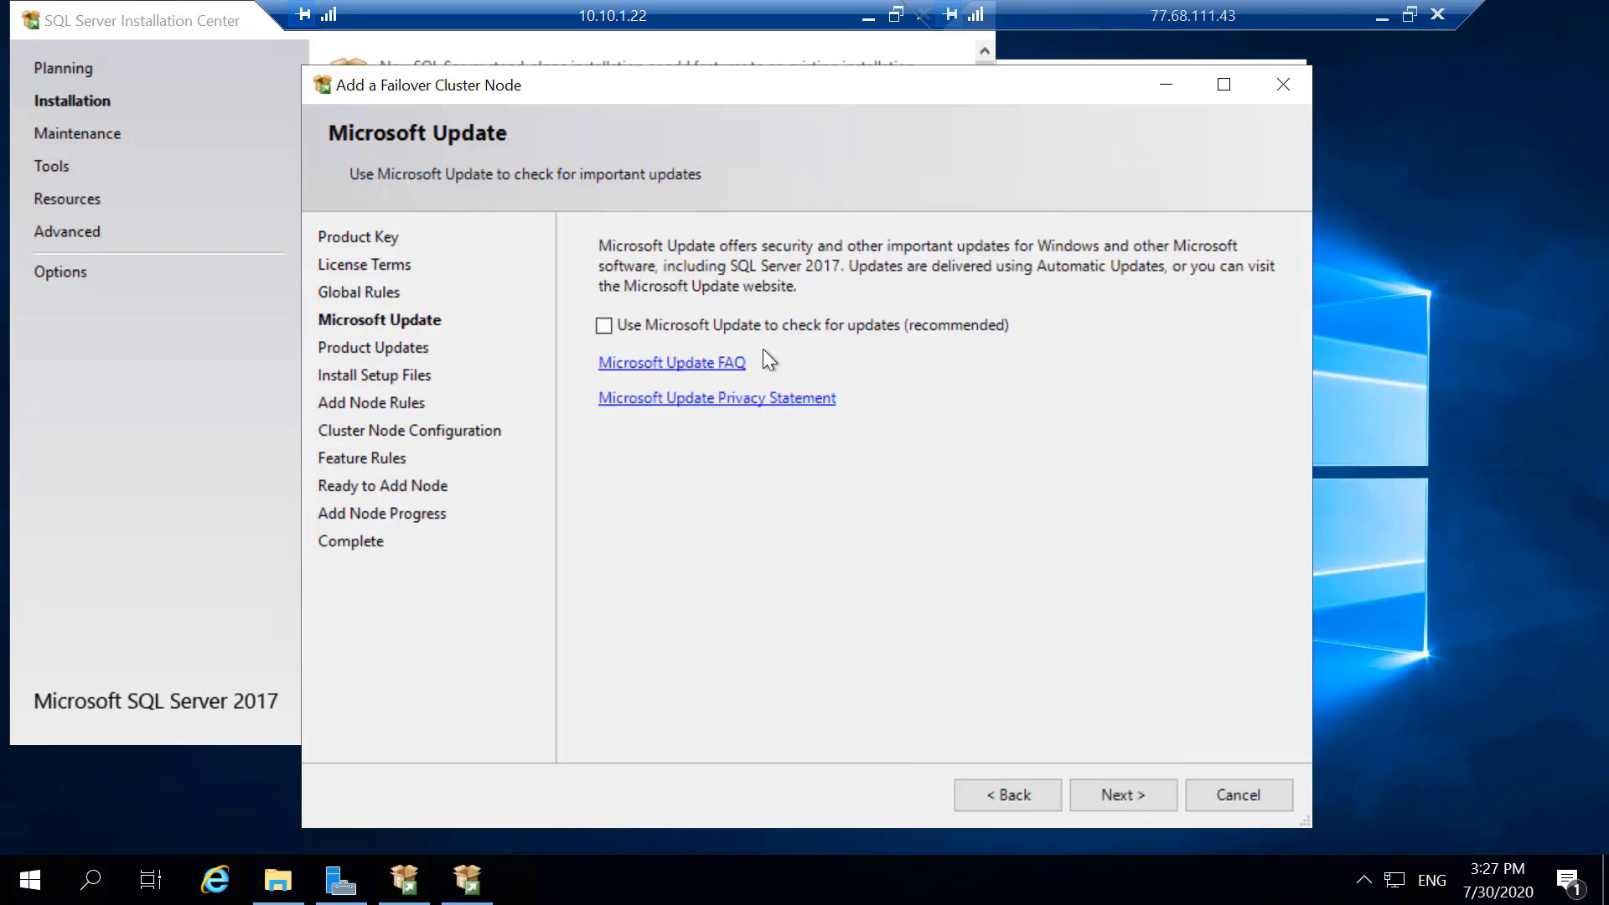
pyautogui.click(801, 326)
pyautogui.click(1105, 798)
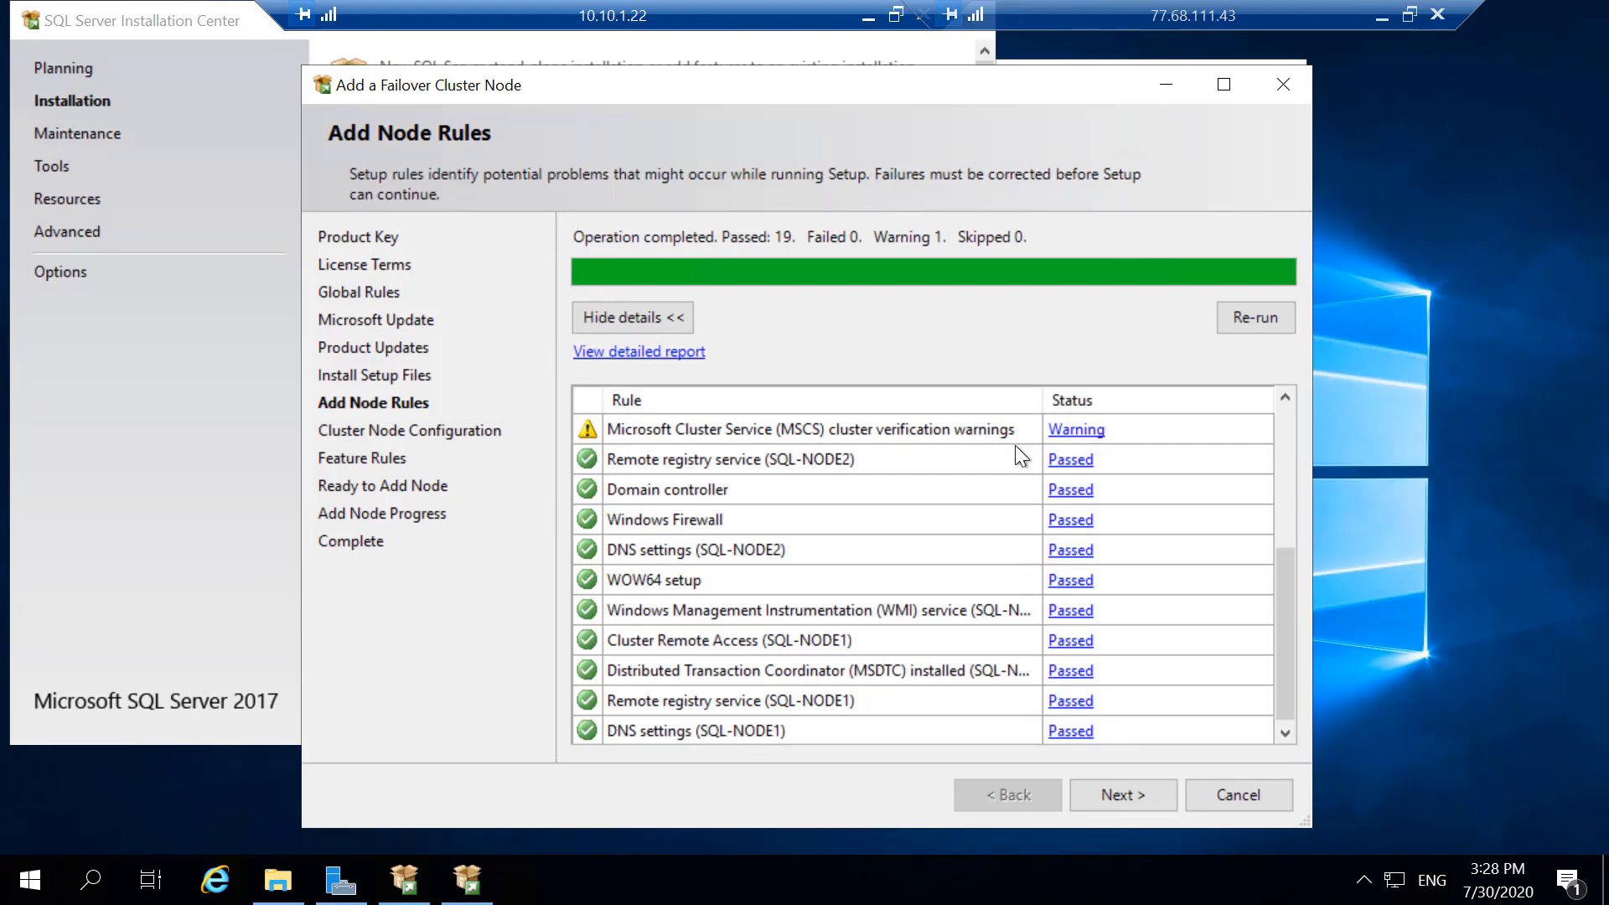
# - Review the Add Node Rules results and check Cluster Node Configuration for a SQL Server instance, then return to the rules
pyautogui.scroll(-1, 1166, 717)
pyautogui.scroll(4, 1128, 505)
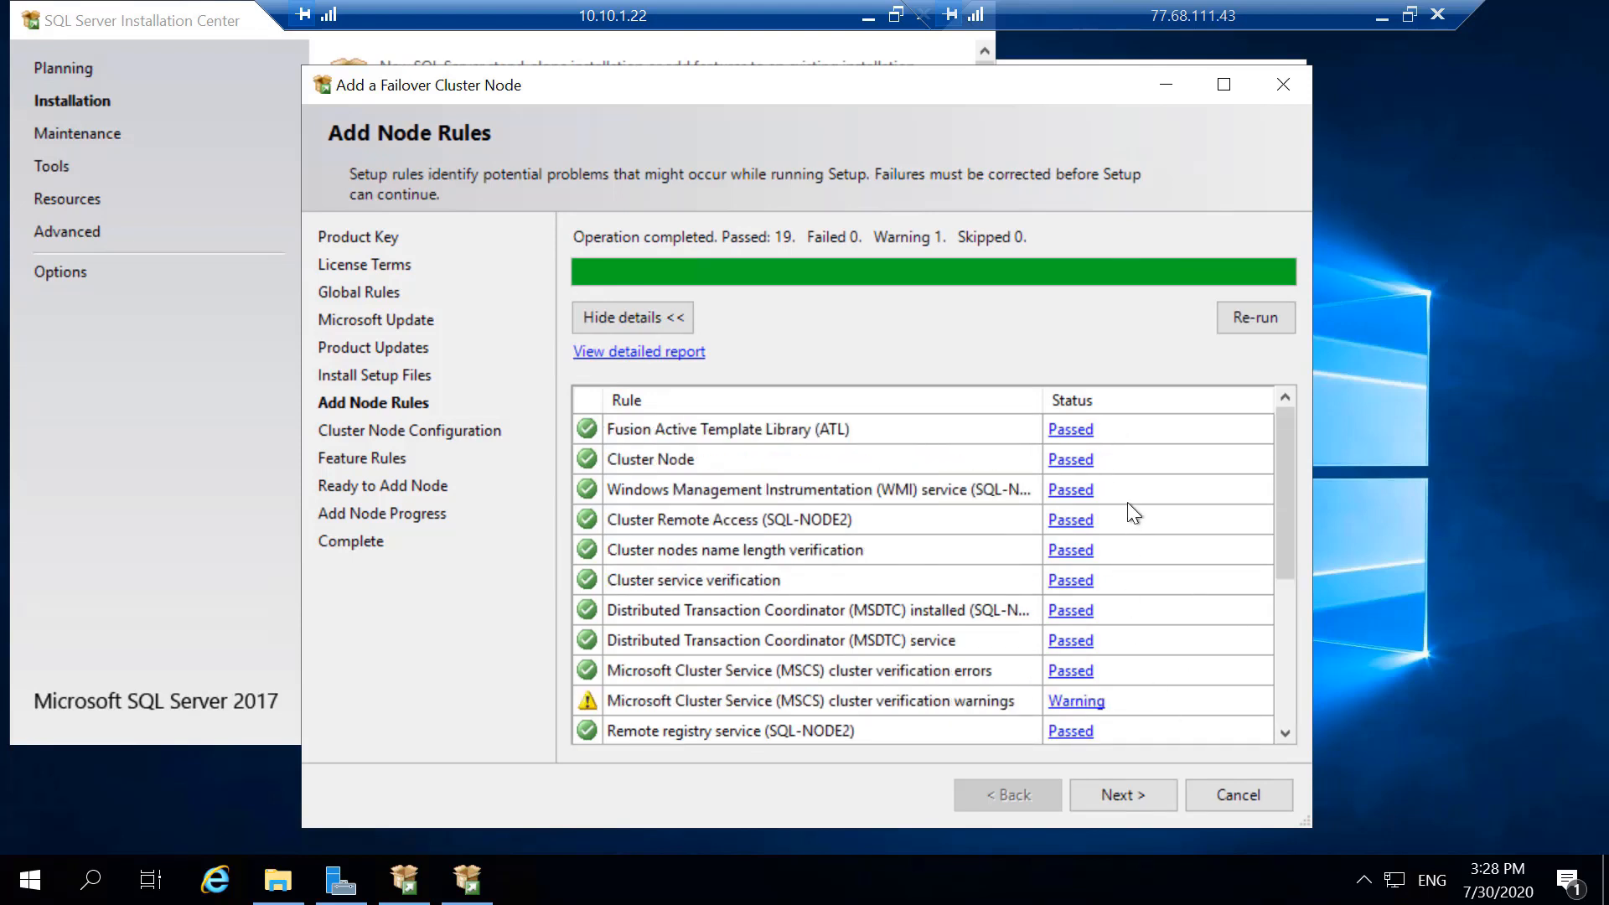
pyautogui.click(1102, 788)
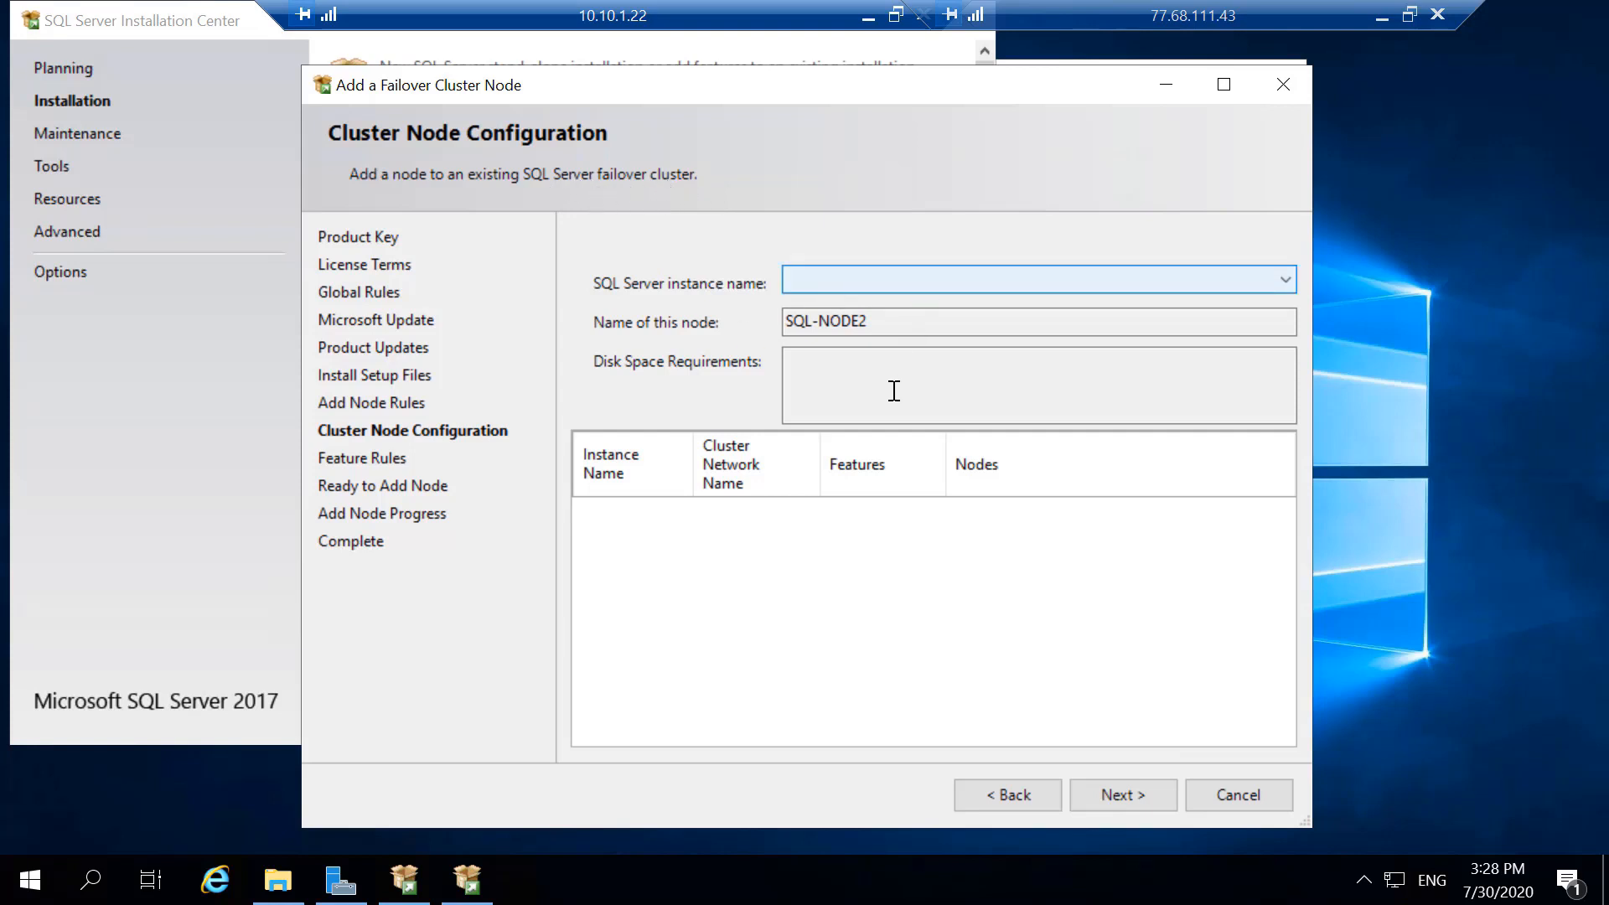
pyautogui.click(991, 796)
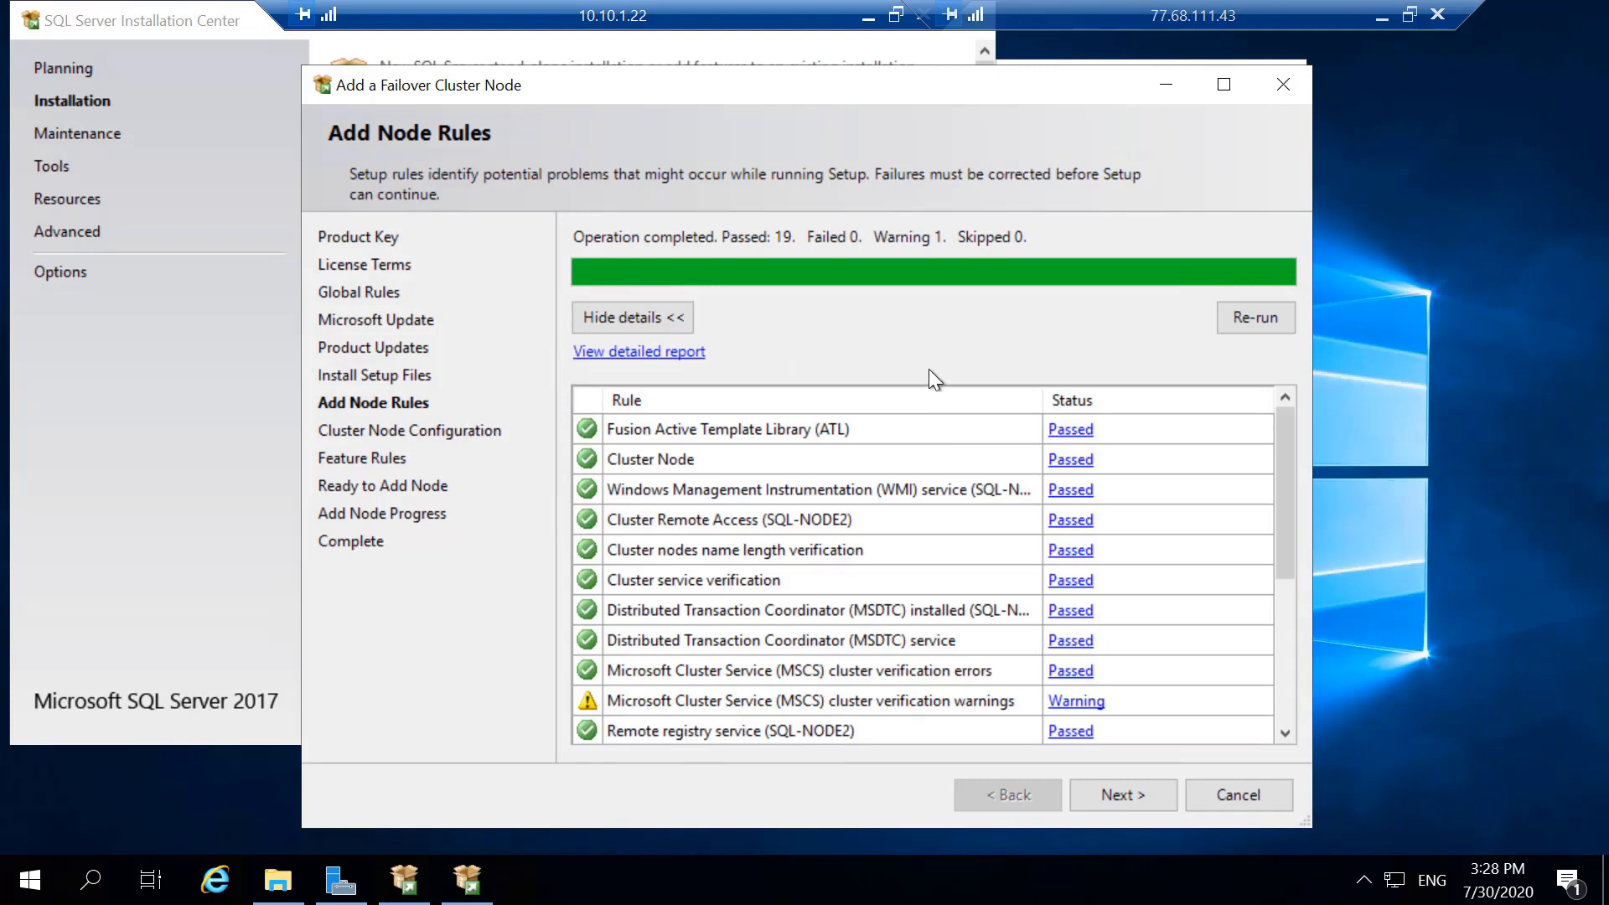
# - Switch to the 10.10.1.21 remote session and check the failover cluster installation progress
pyautogui.click(868, 17)
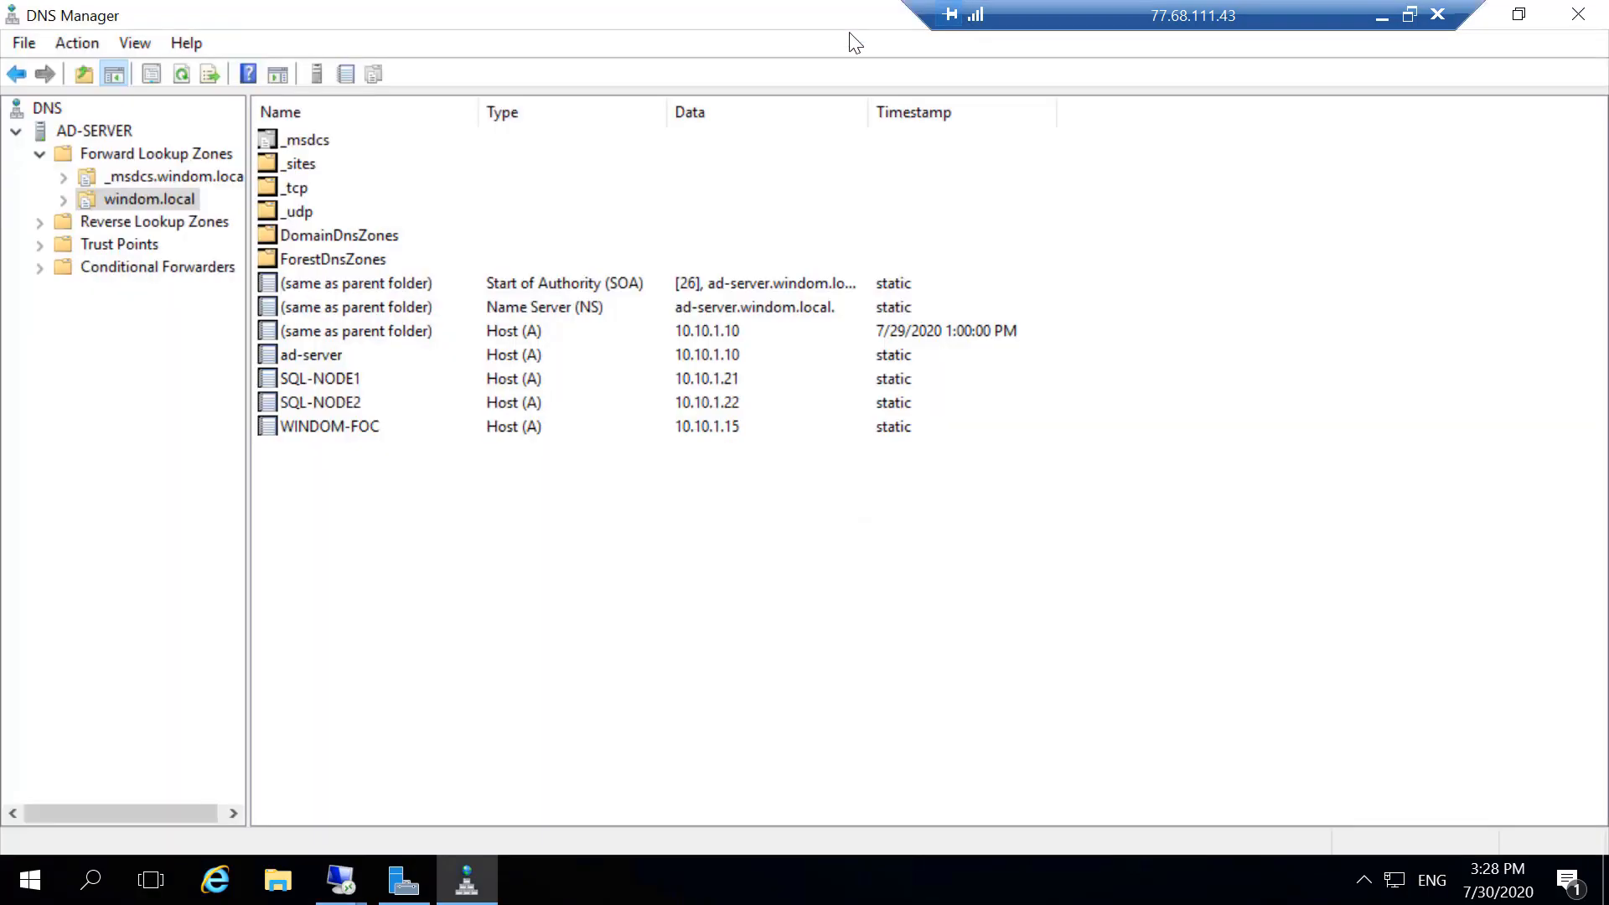
pyautogui.click(365, 887)
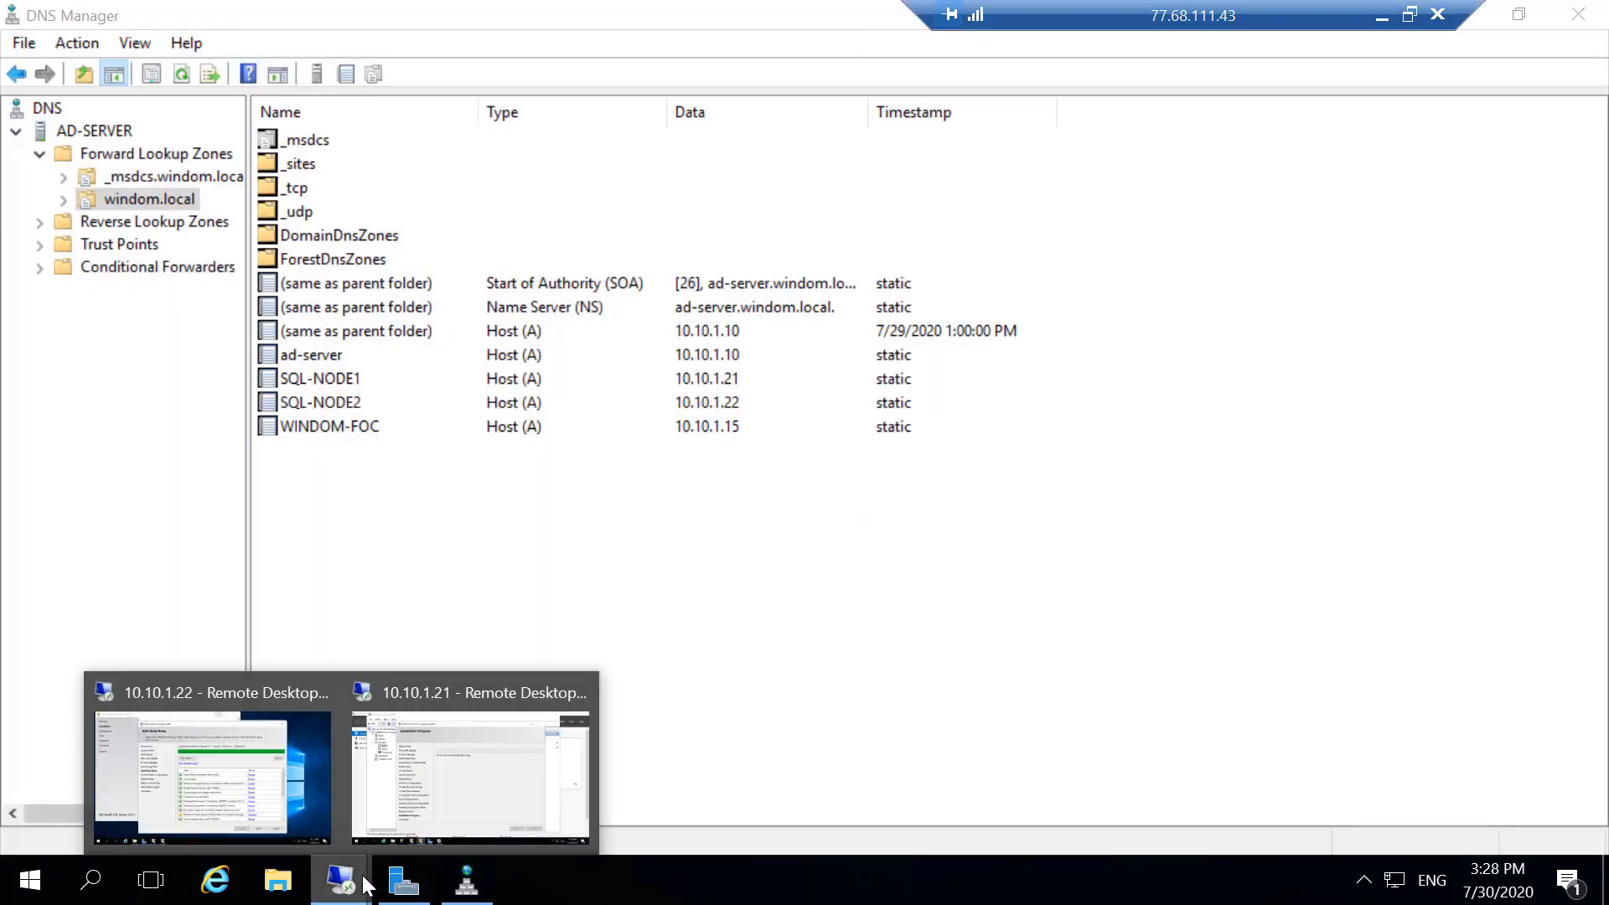
pyautogui.click(496, 781)
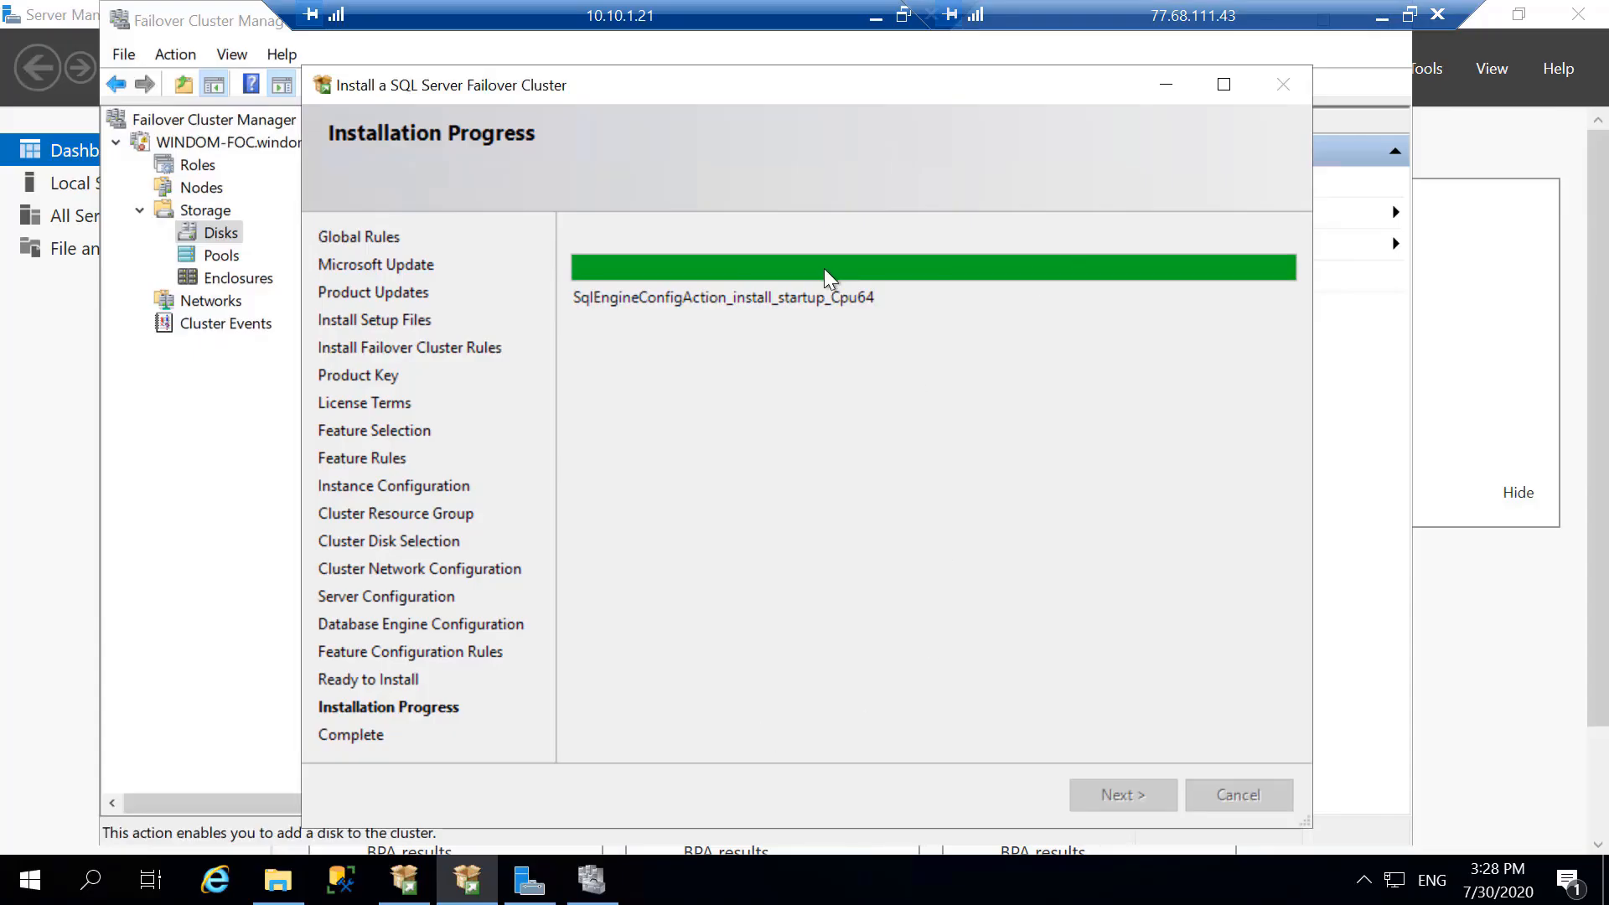
# - Inspect the nodes and the SQL Server (INST1) role's resources in Failover Cluster Manager, including the server name's IP address
pyautogui.click(591, 880)
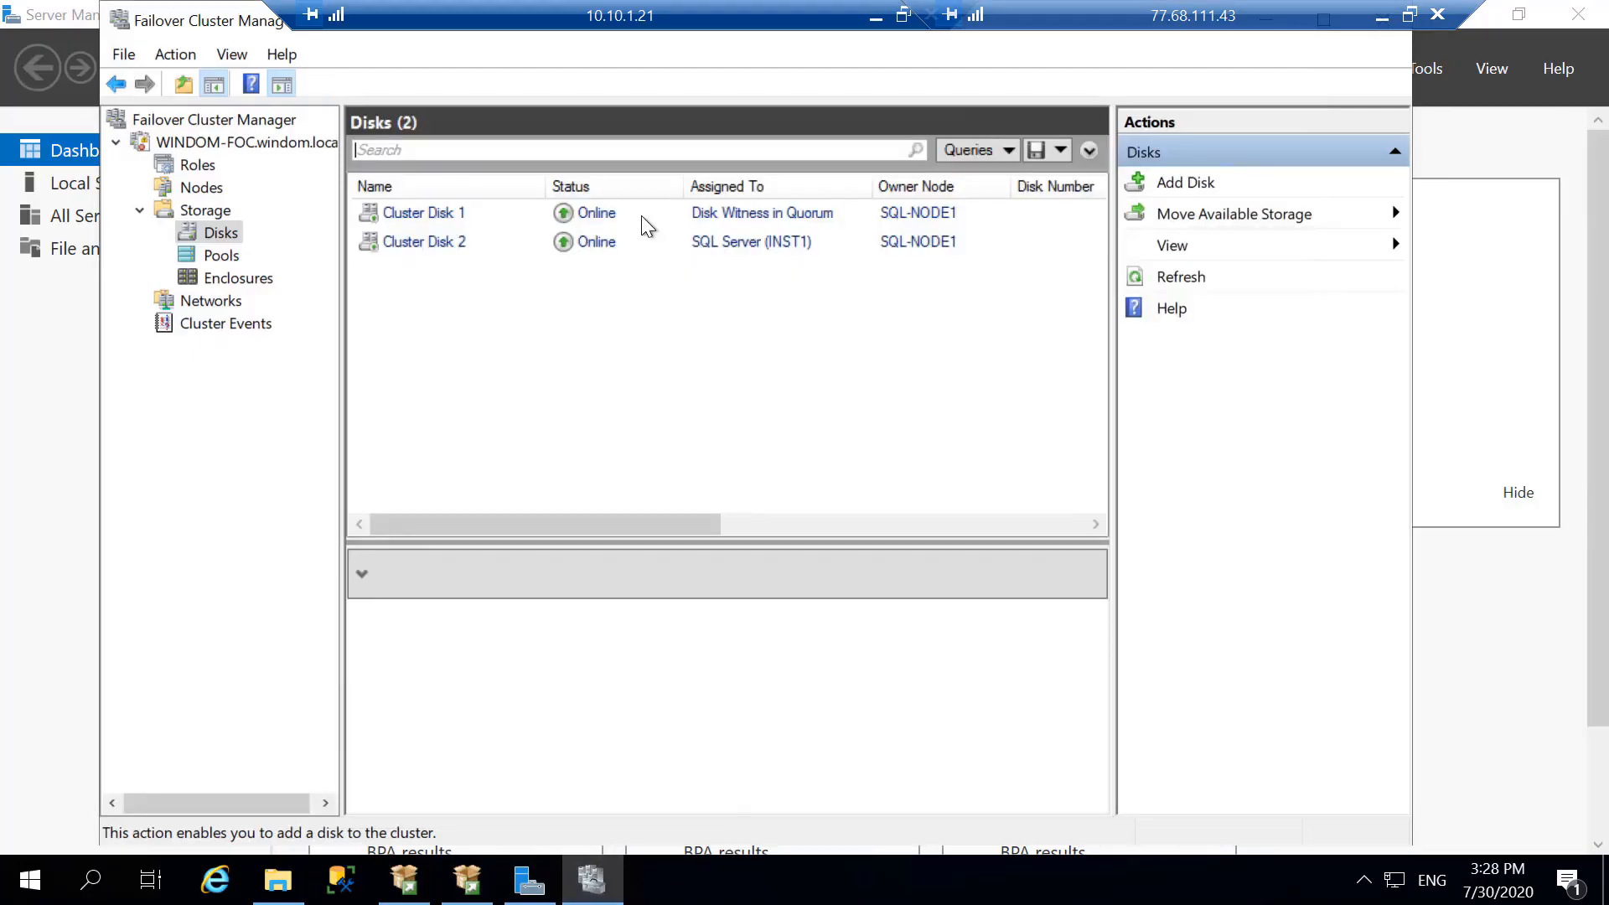
pyautogui.click(202, 187)
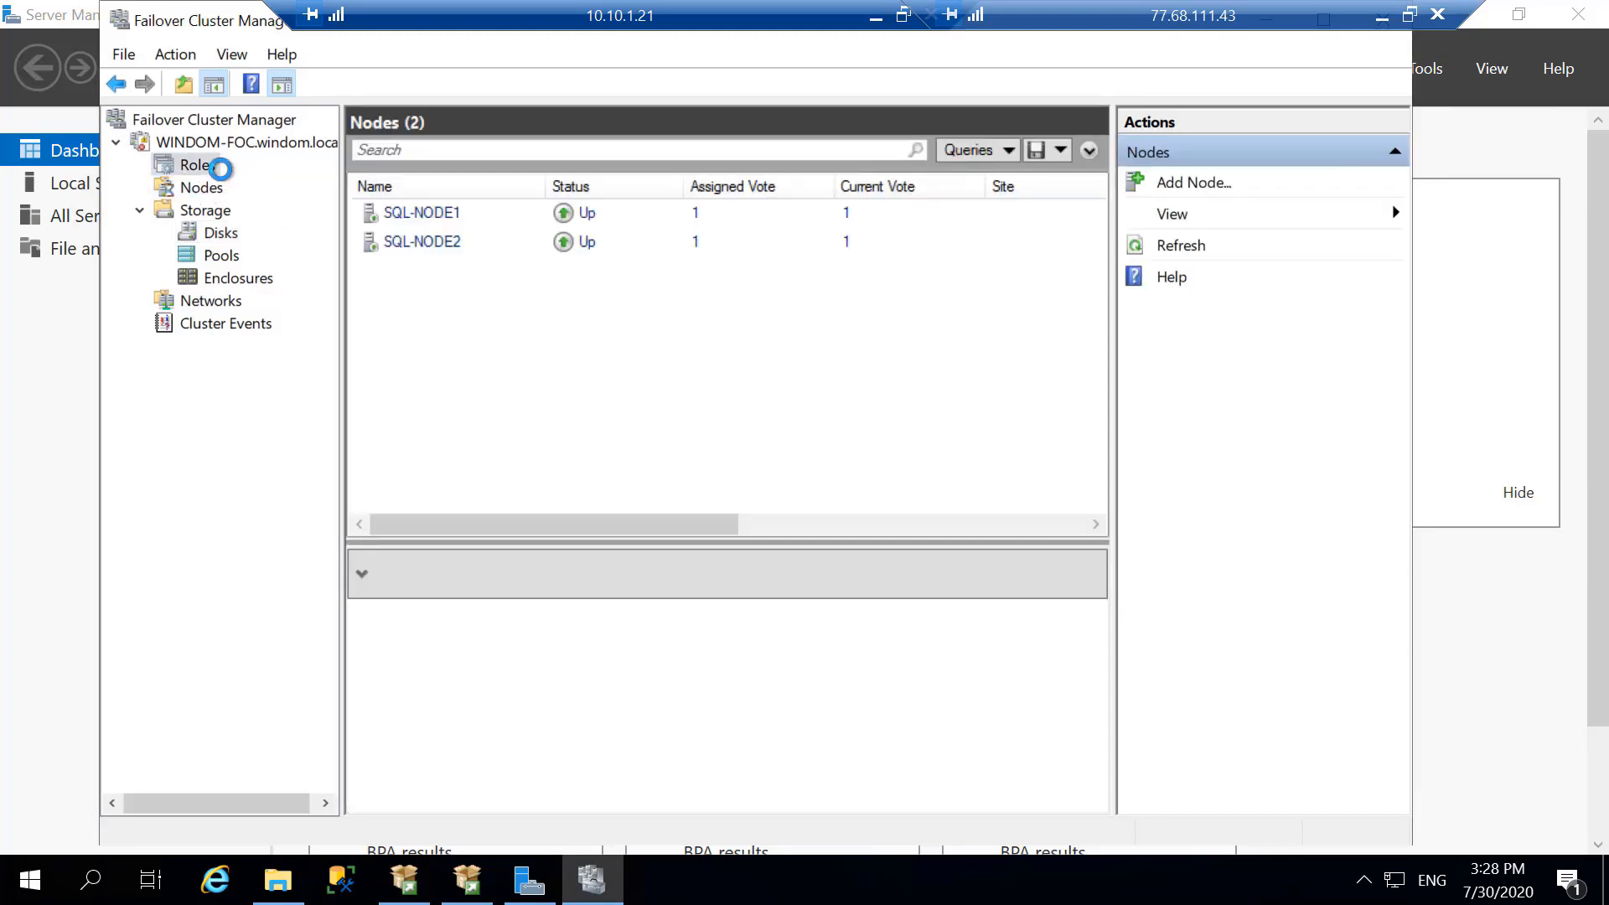
pyautogui.click(217, 166)
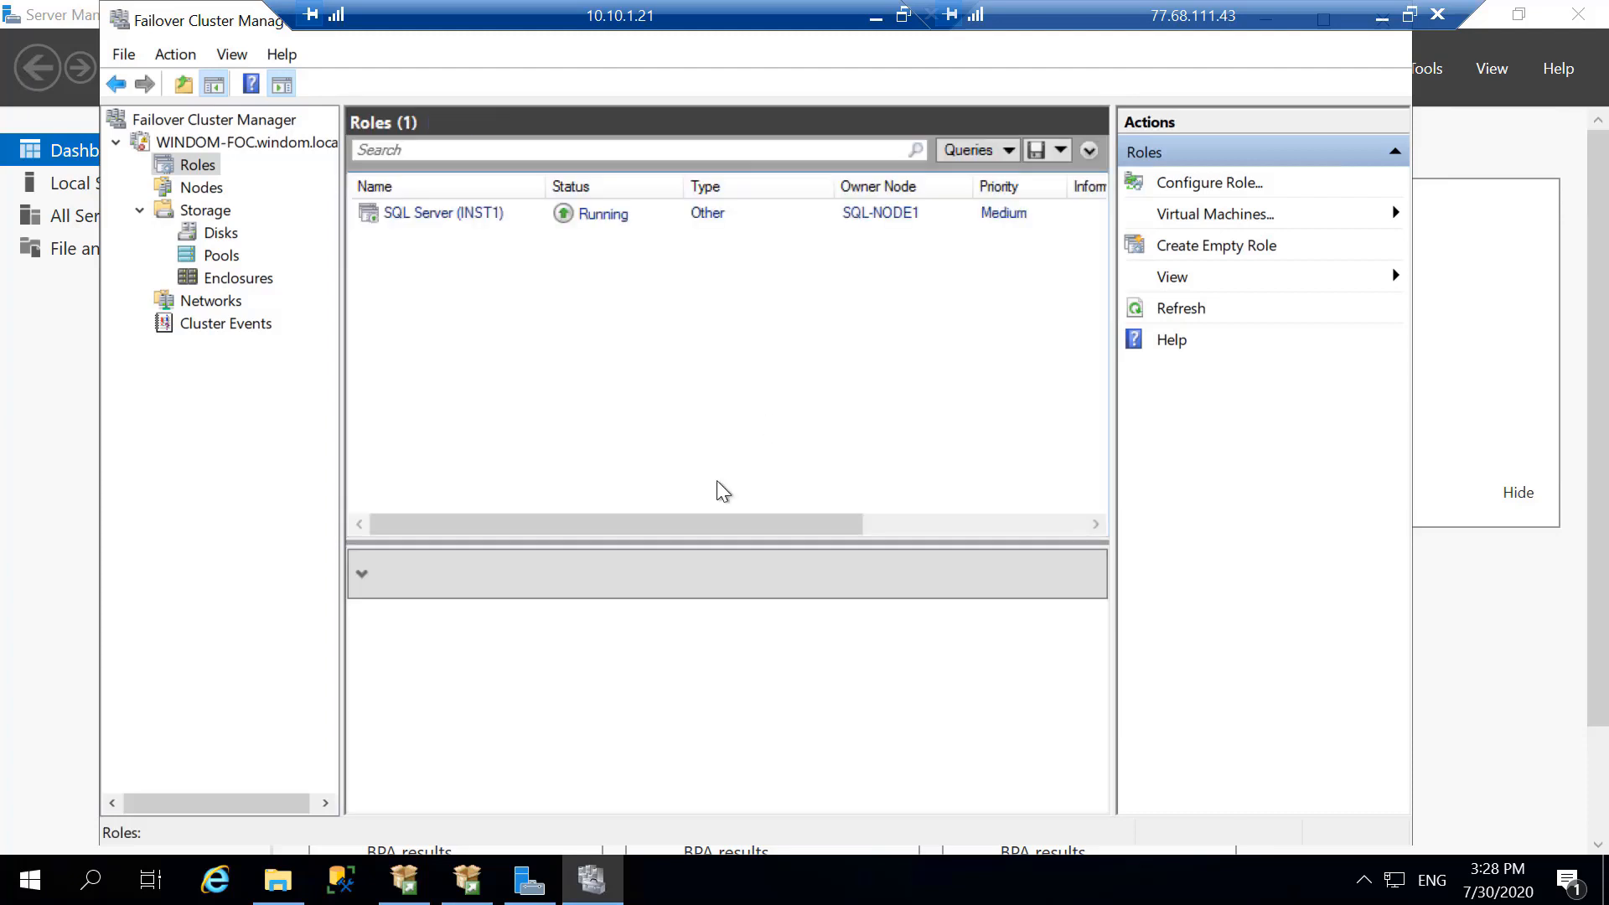
pyautogui.click(420, 210)
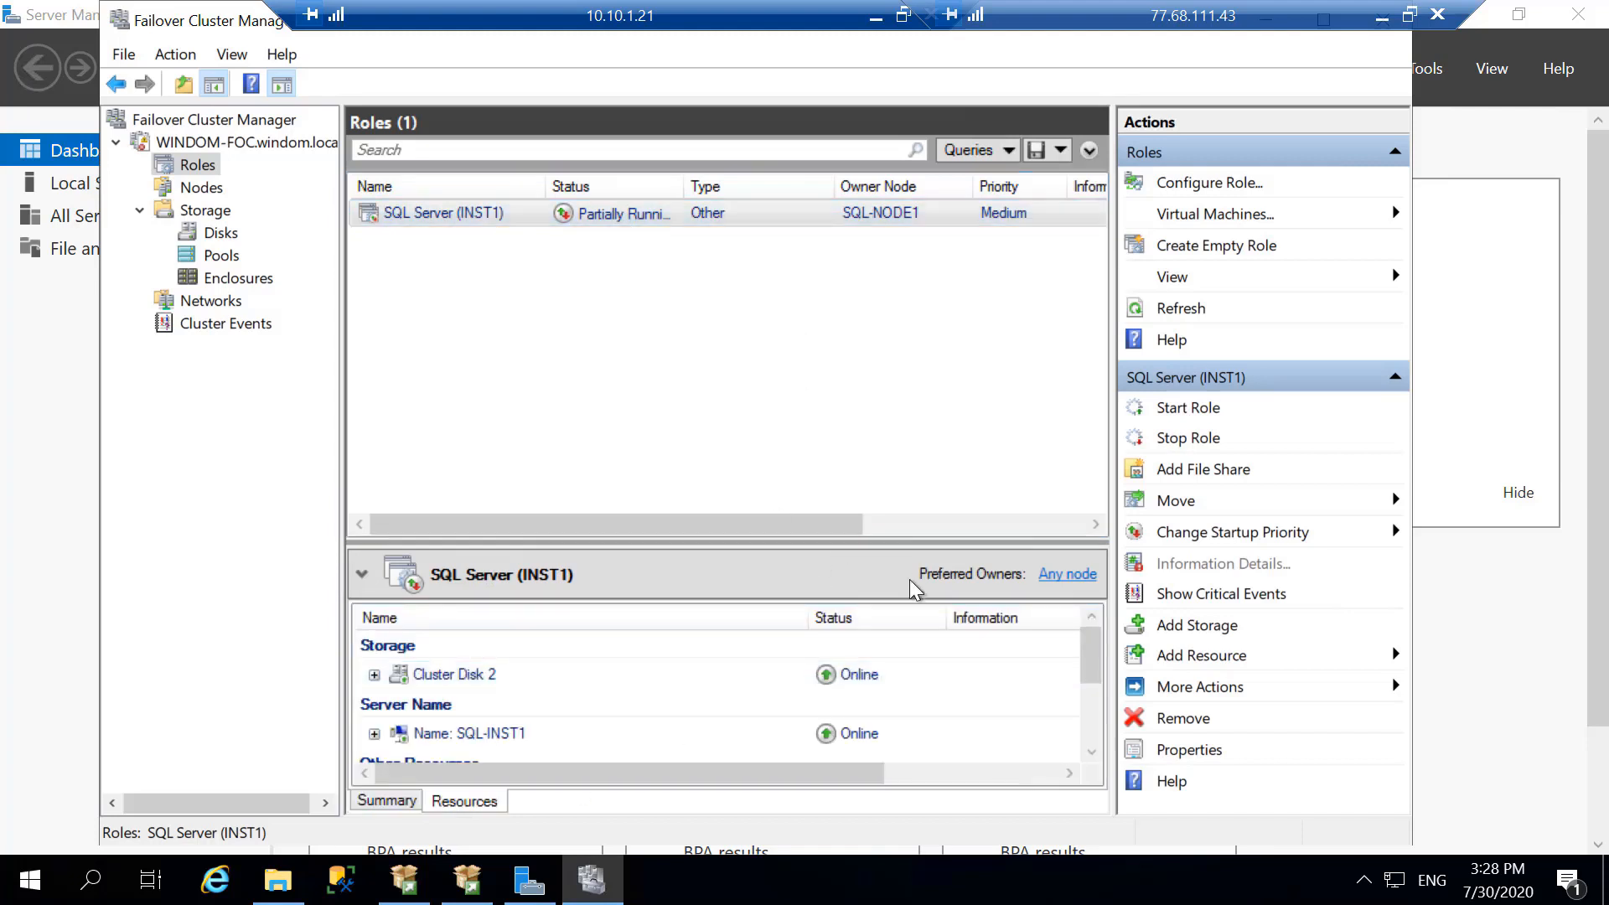
pyautogui.moveTo(887, 541); pyautogui.dragTo(838, 331)
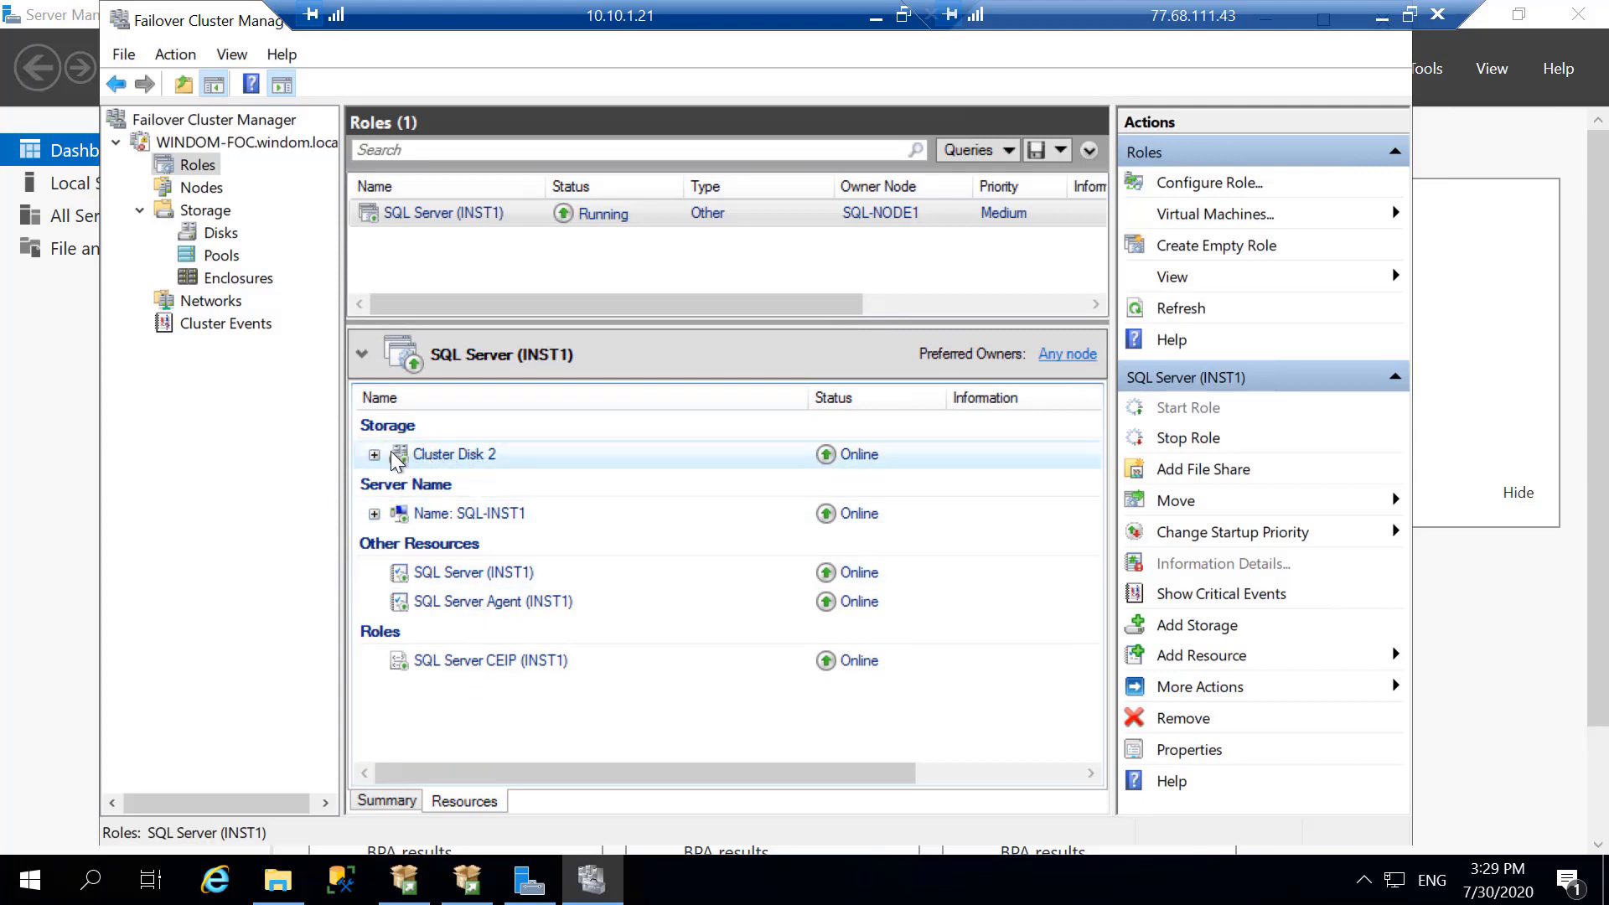
pyautogui.click(373, 513)
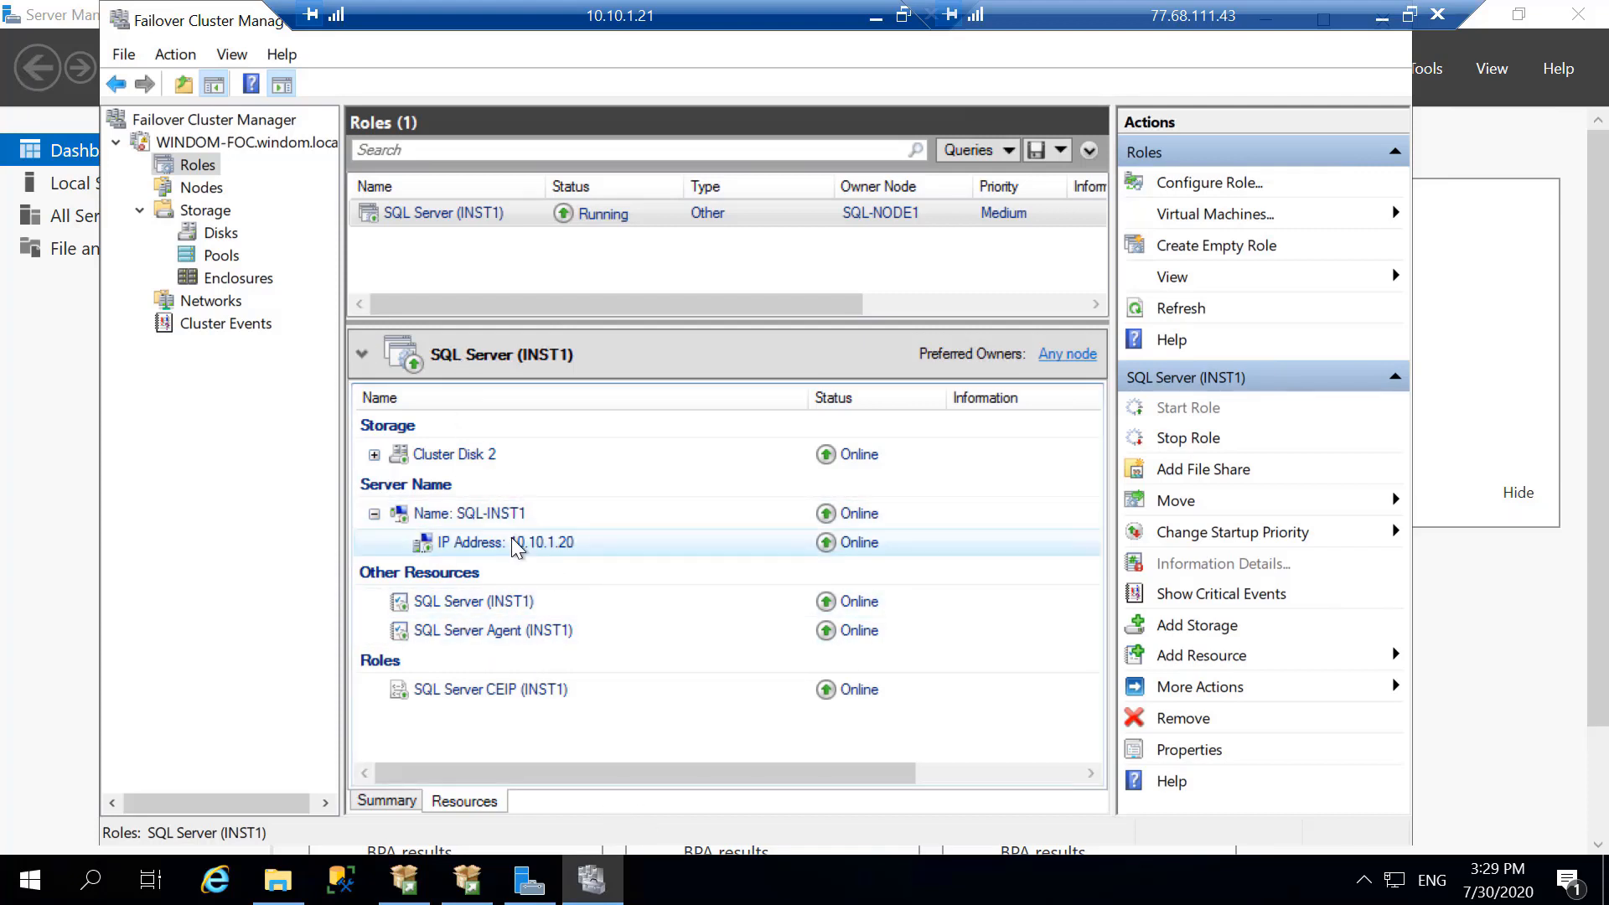
# - Switch to DNS Manager and add host record SQL-INST1 at 10.10.1.20 to windom.local, allowing authenticated users to update same-owner records
pyautogui.click(875, 17)
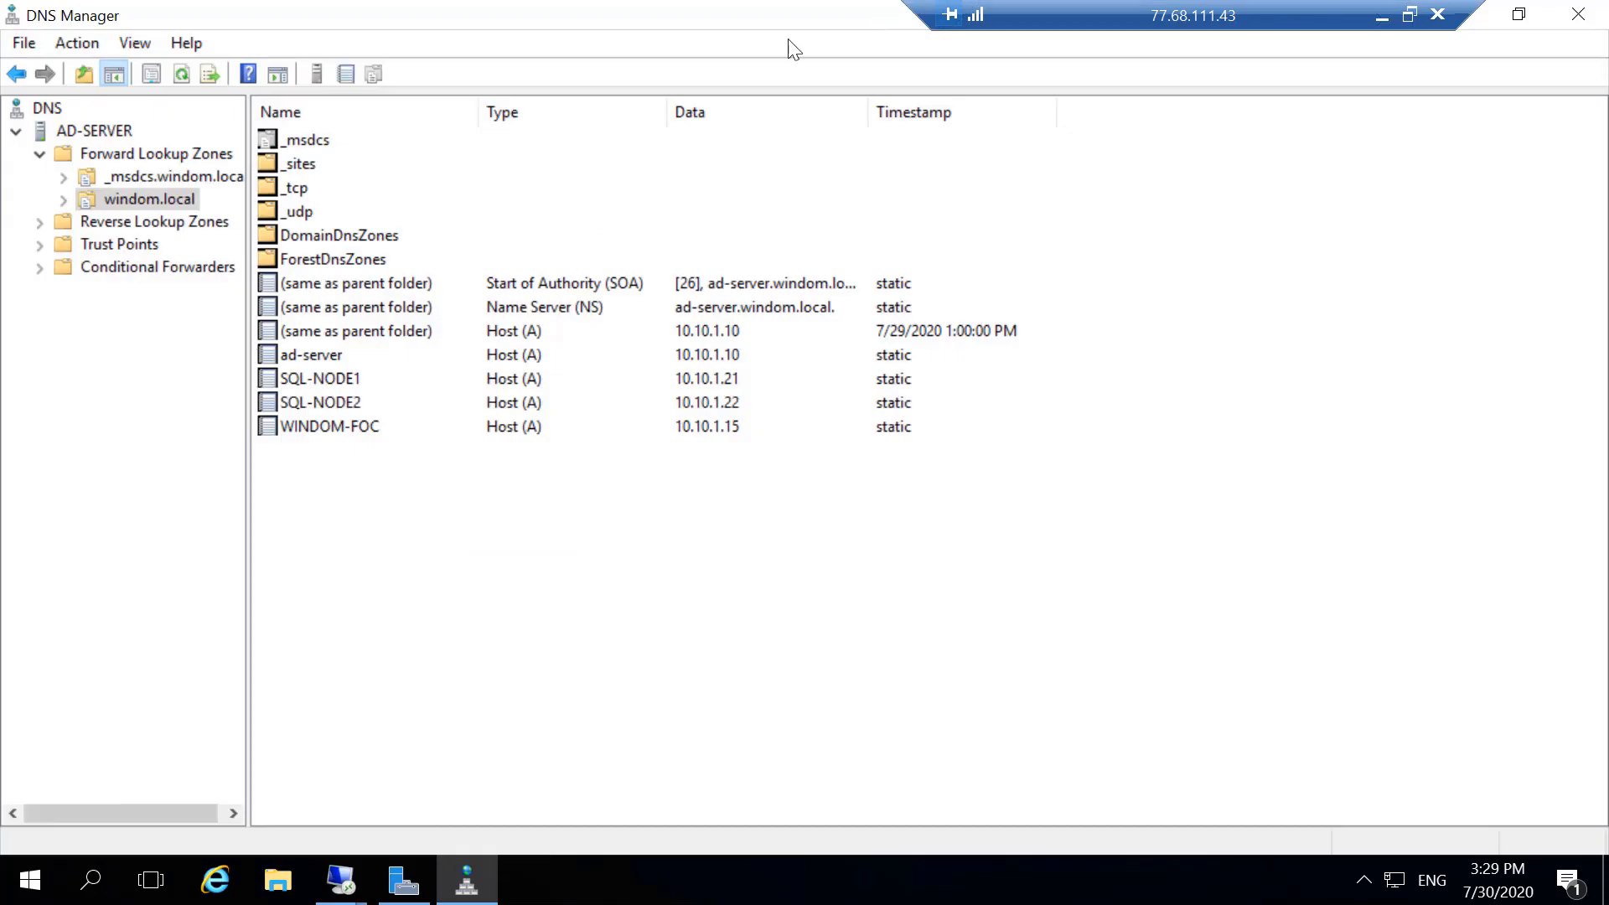
pyautogui.click(176, 72)
pyautogui.rightClick(173, 189)
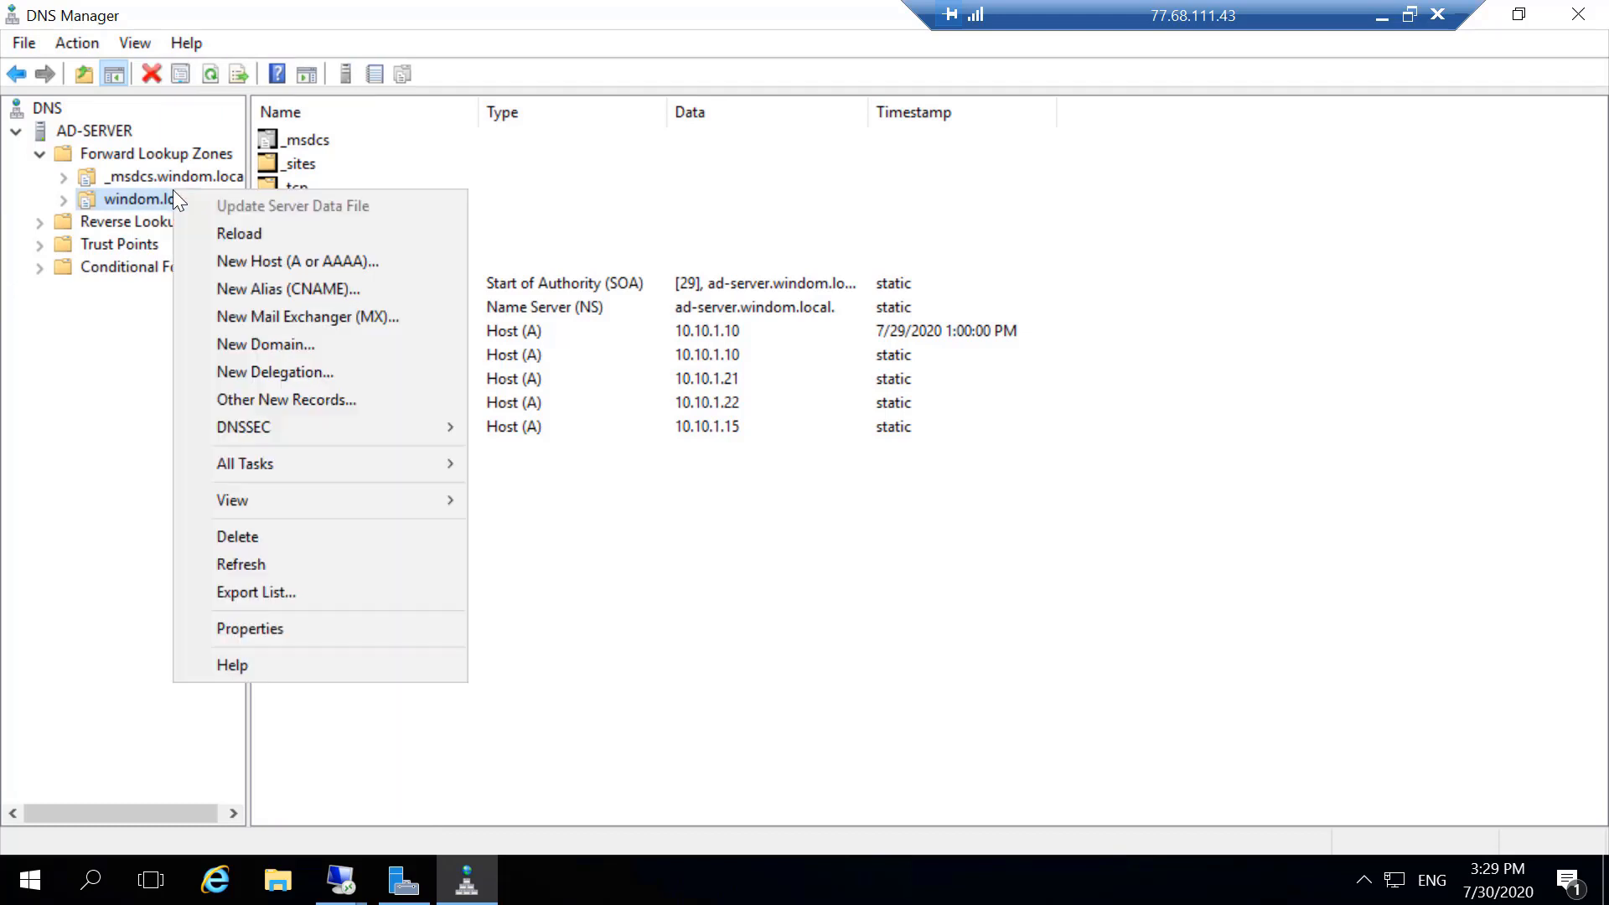
pyautogui.click(315, 259)
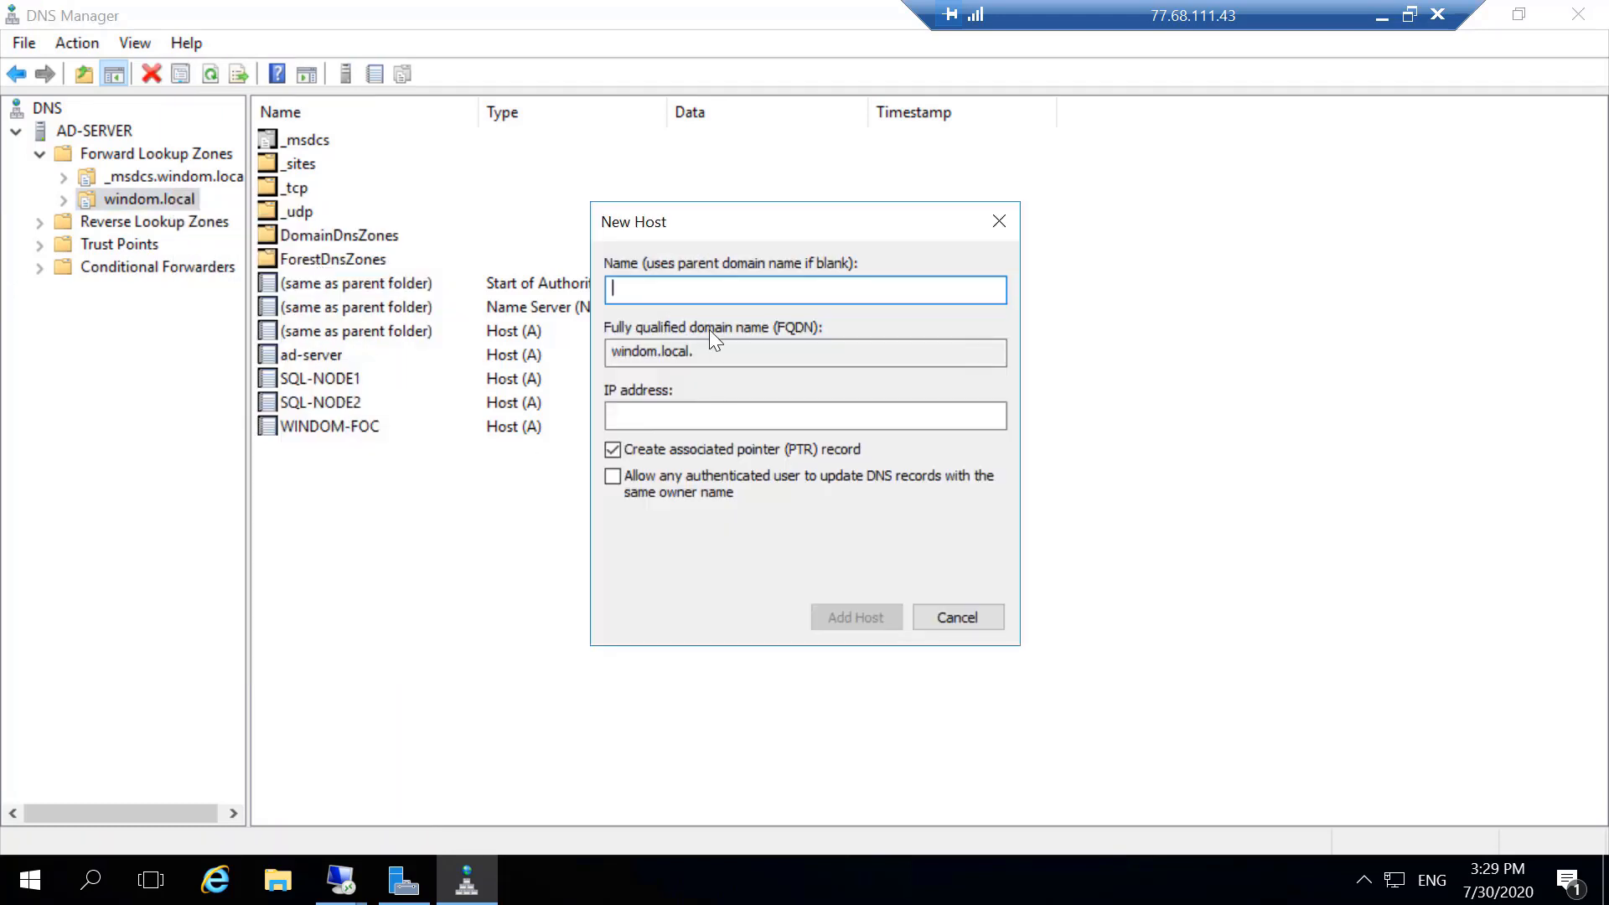
pyautogui.write('SQL-INST1')
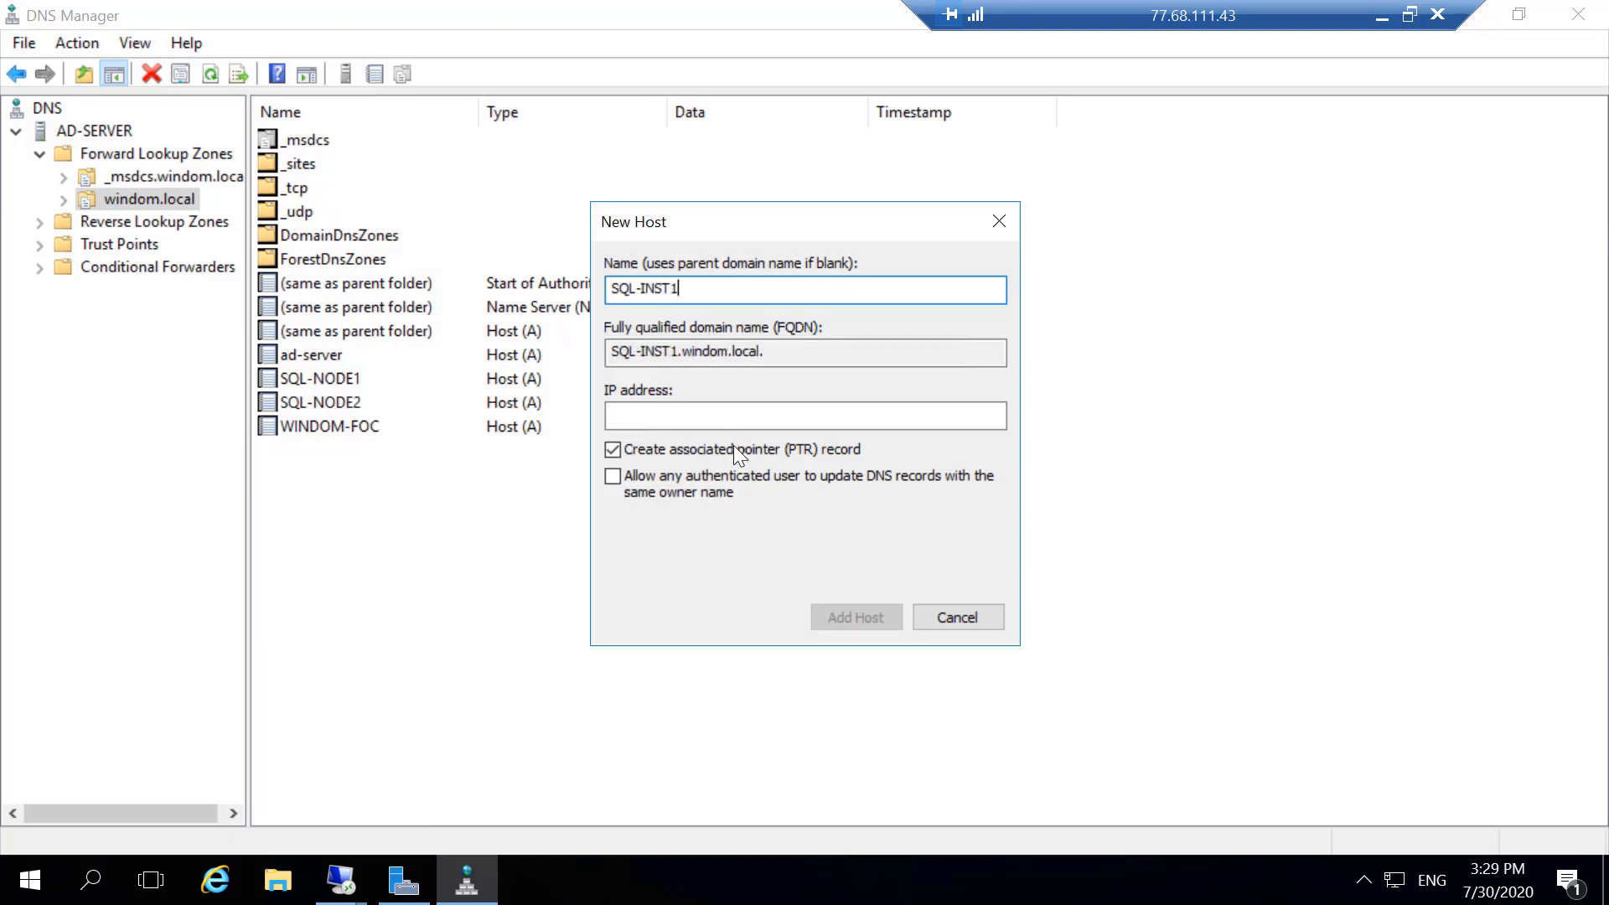
pyautogui.click(730, 418)
pyautogui.write('10.10.1.20')
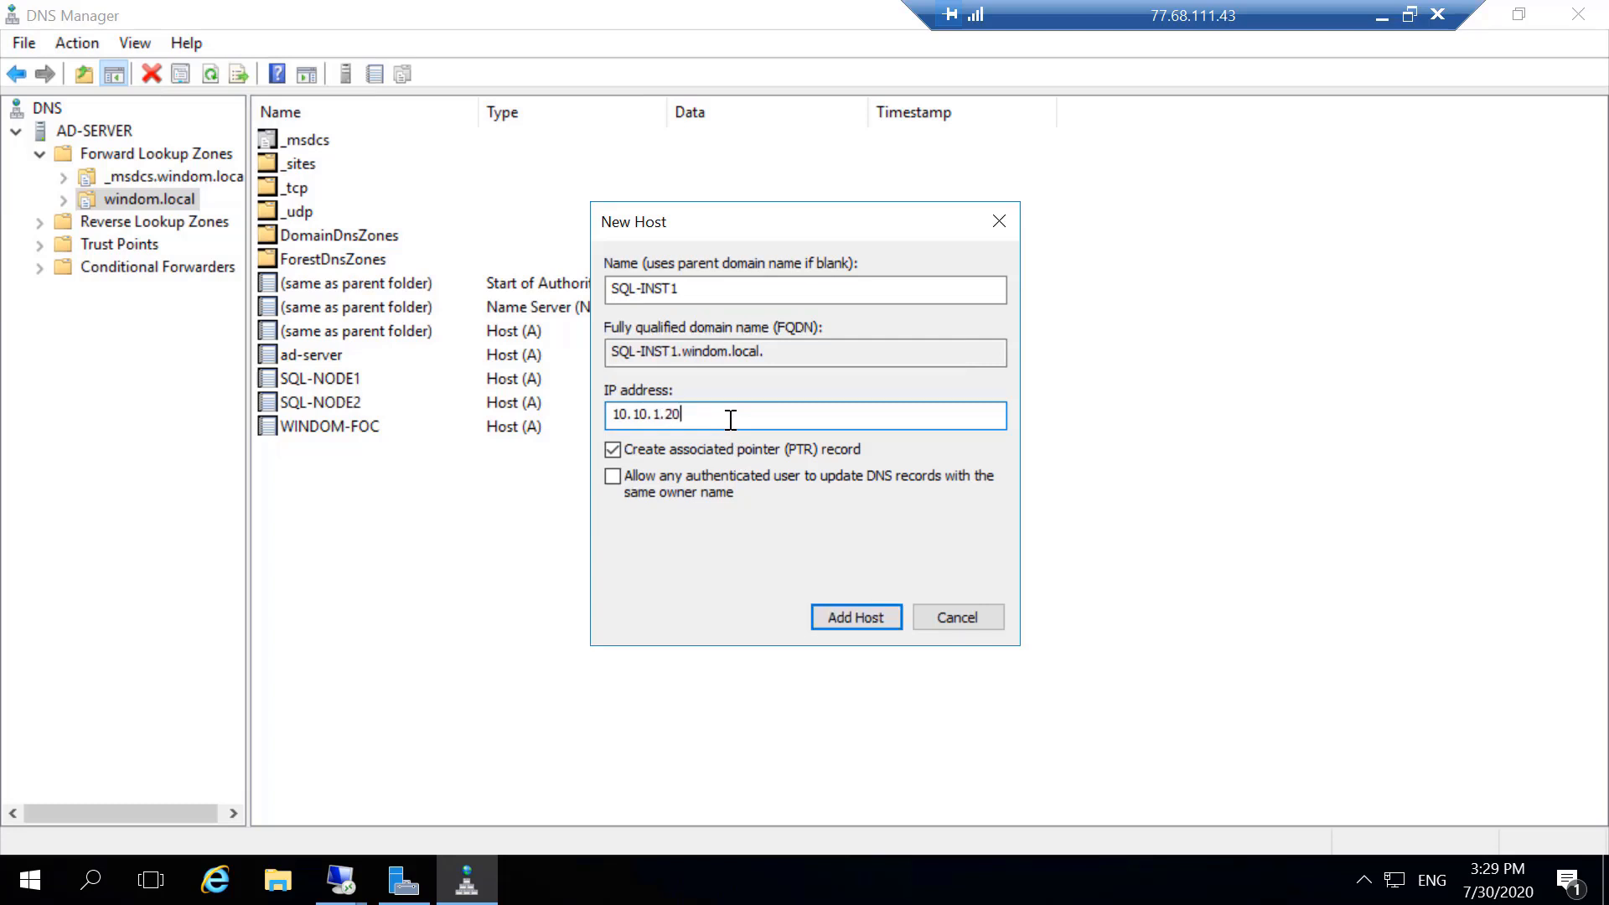
pyautogui.click(617, 476)
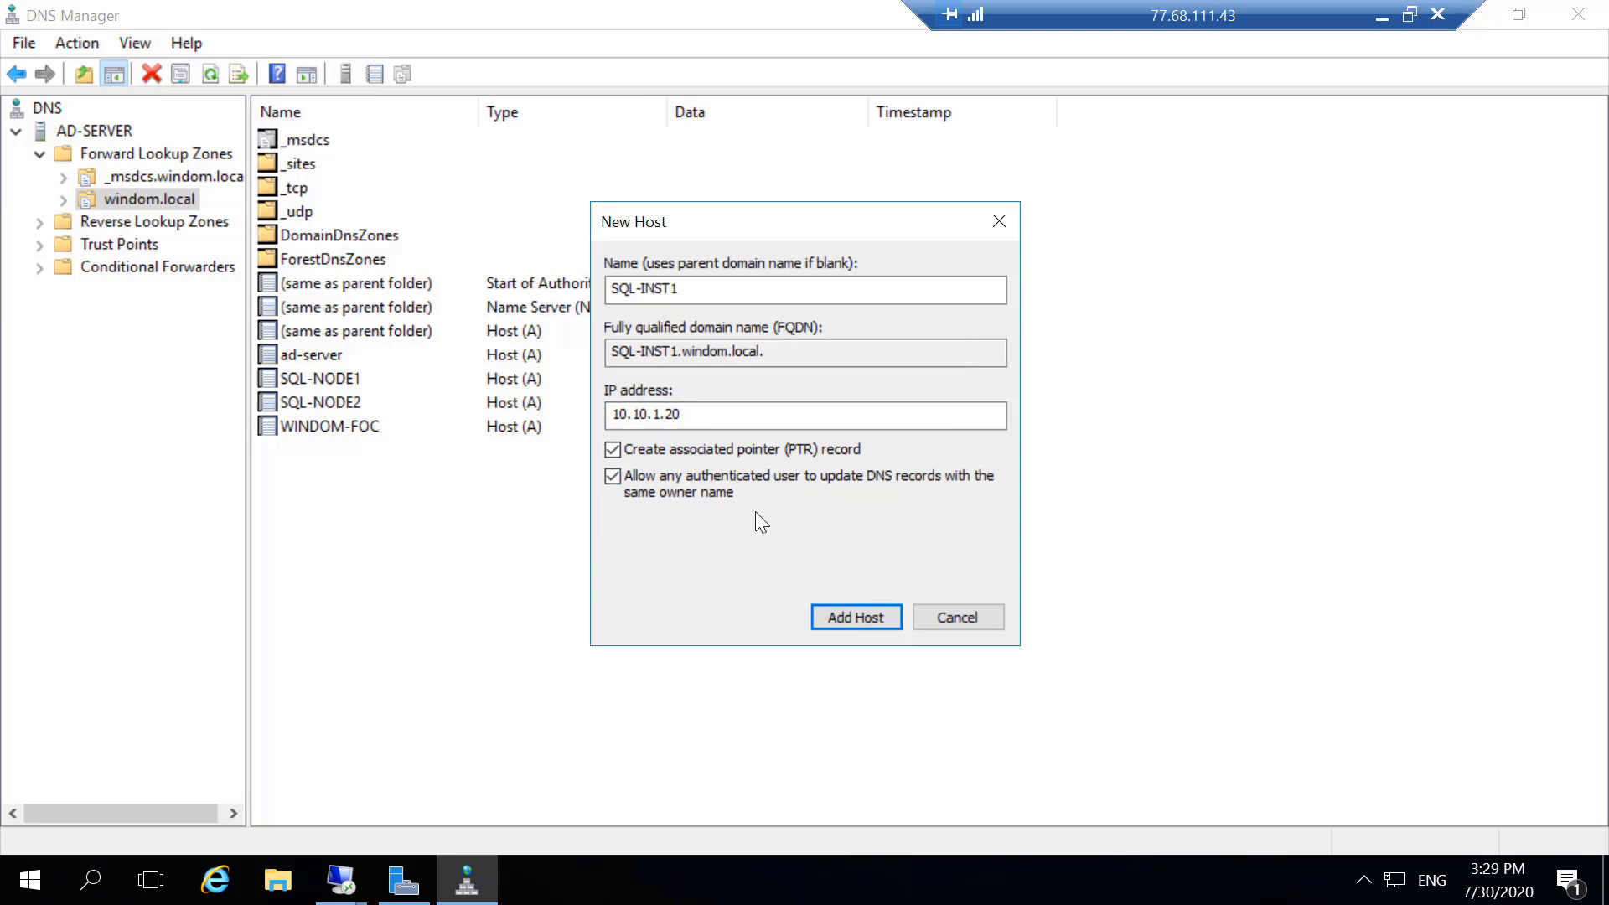
pyautogui.click(825, 621)
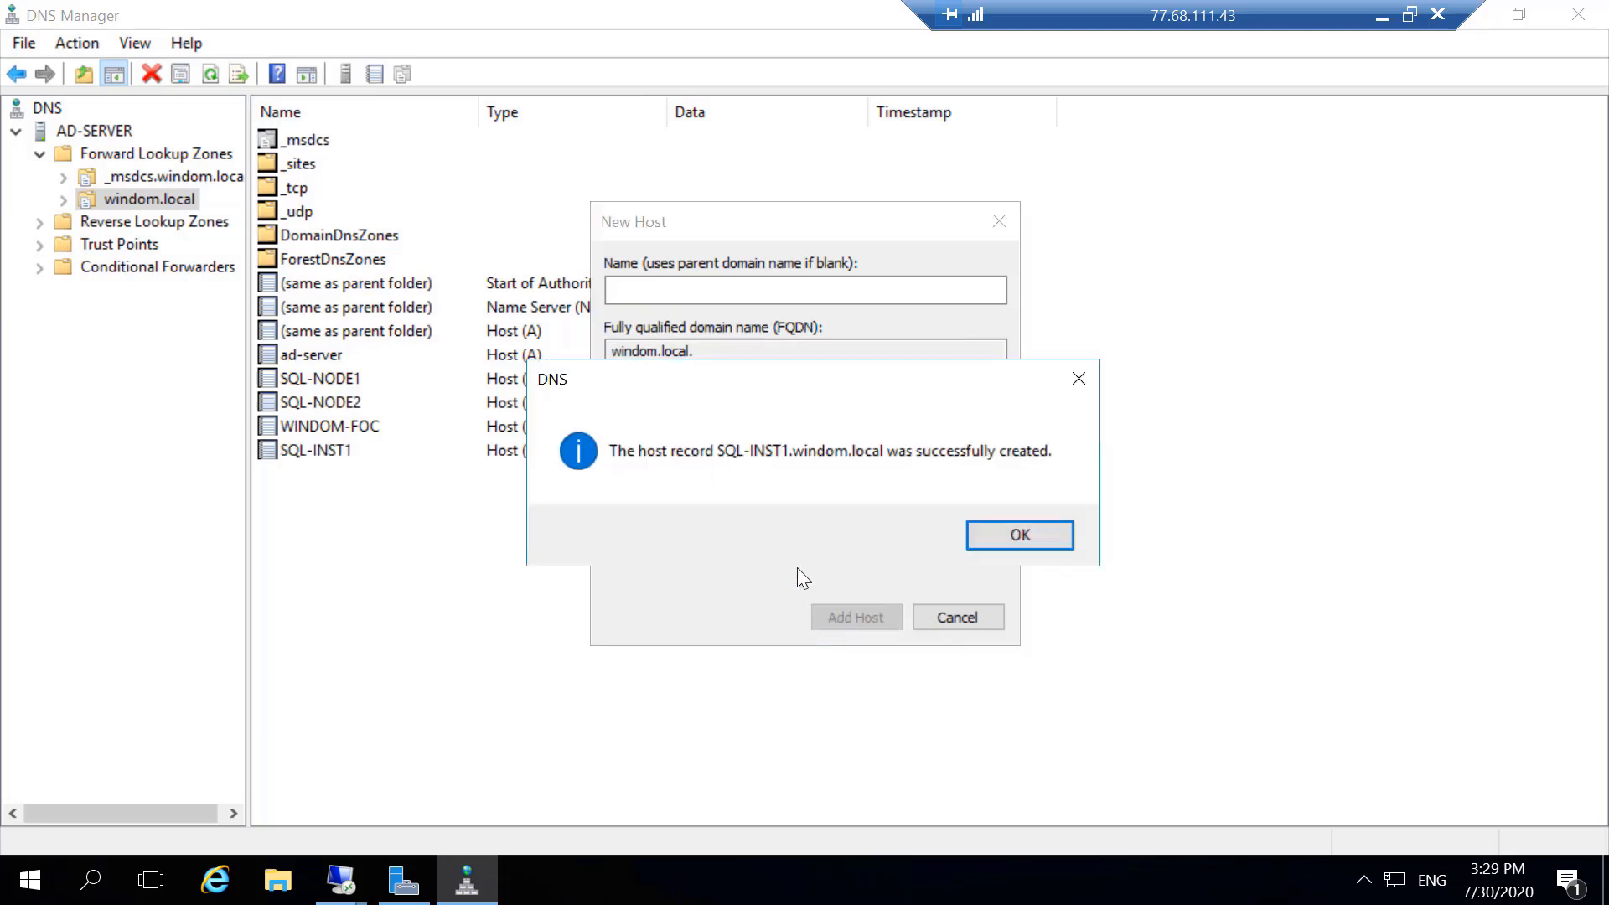
pyautogui.click(1016, 537)
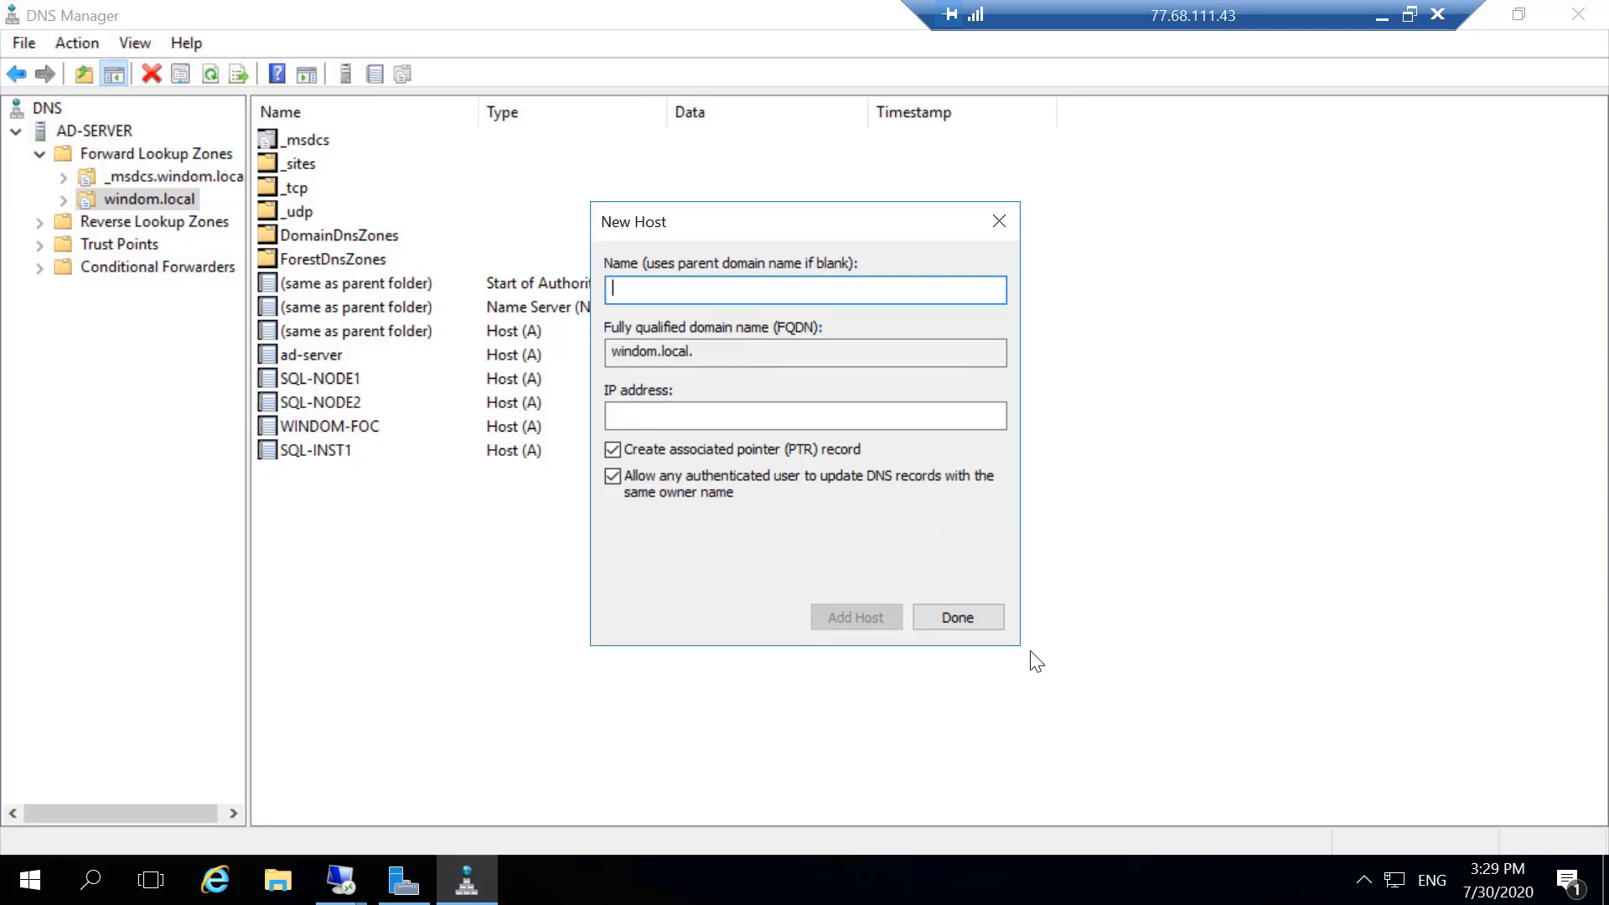
pyautogui.click(981, 617)
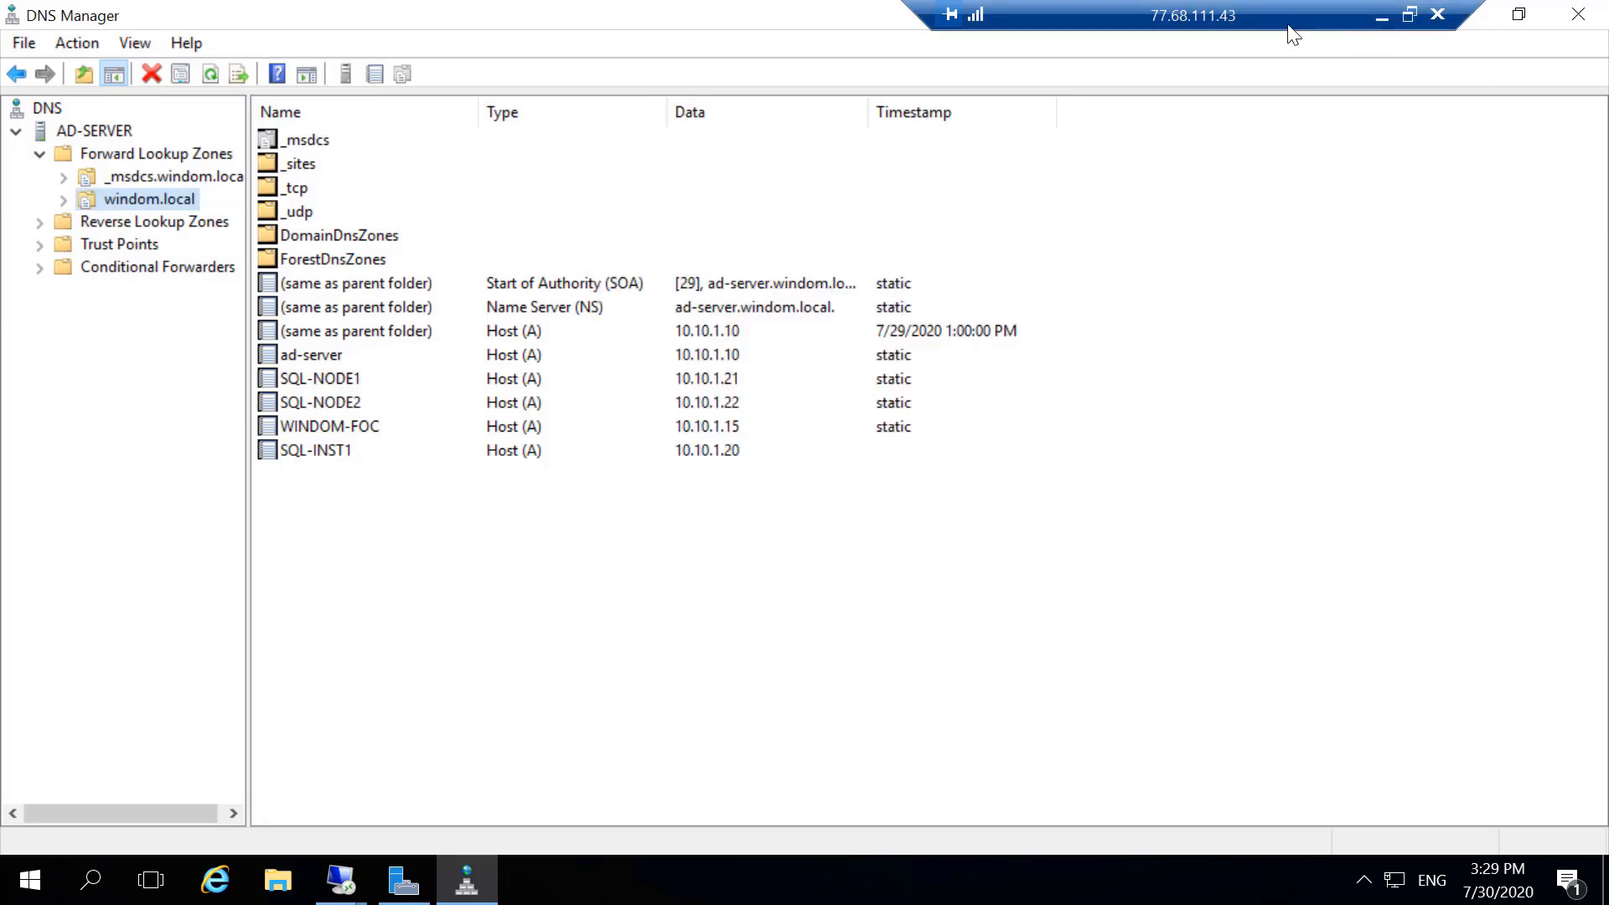
# - Switch to the 10.10.1.21 remote session and close the completed SQL Server failover cluster installation wizard
pyautogui.moveTo(1289, 23); pyautogui.dragTo(1267, 24)
pyautogui.click(1465, 15)
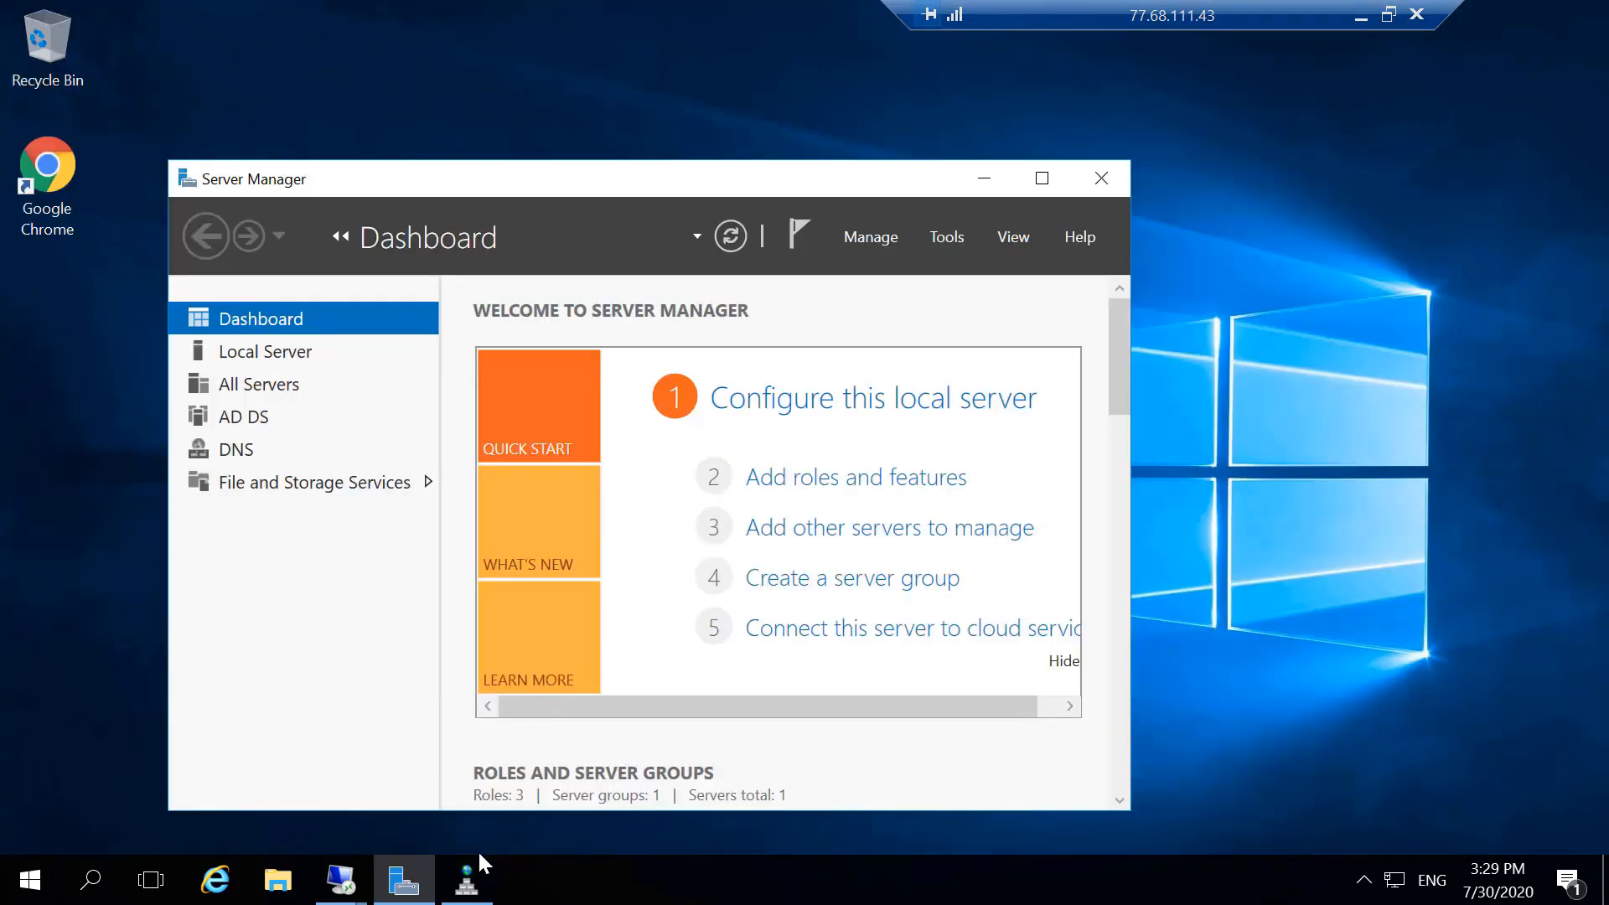
pyautogui.click(340, 880)
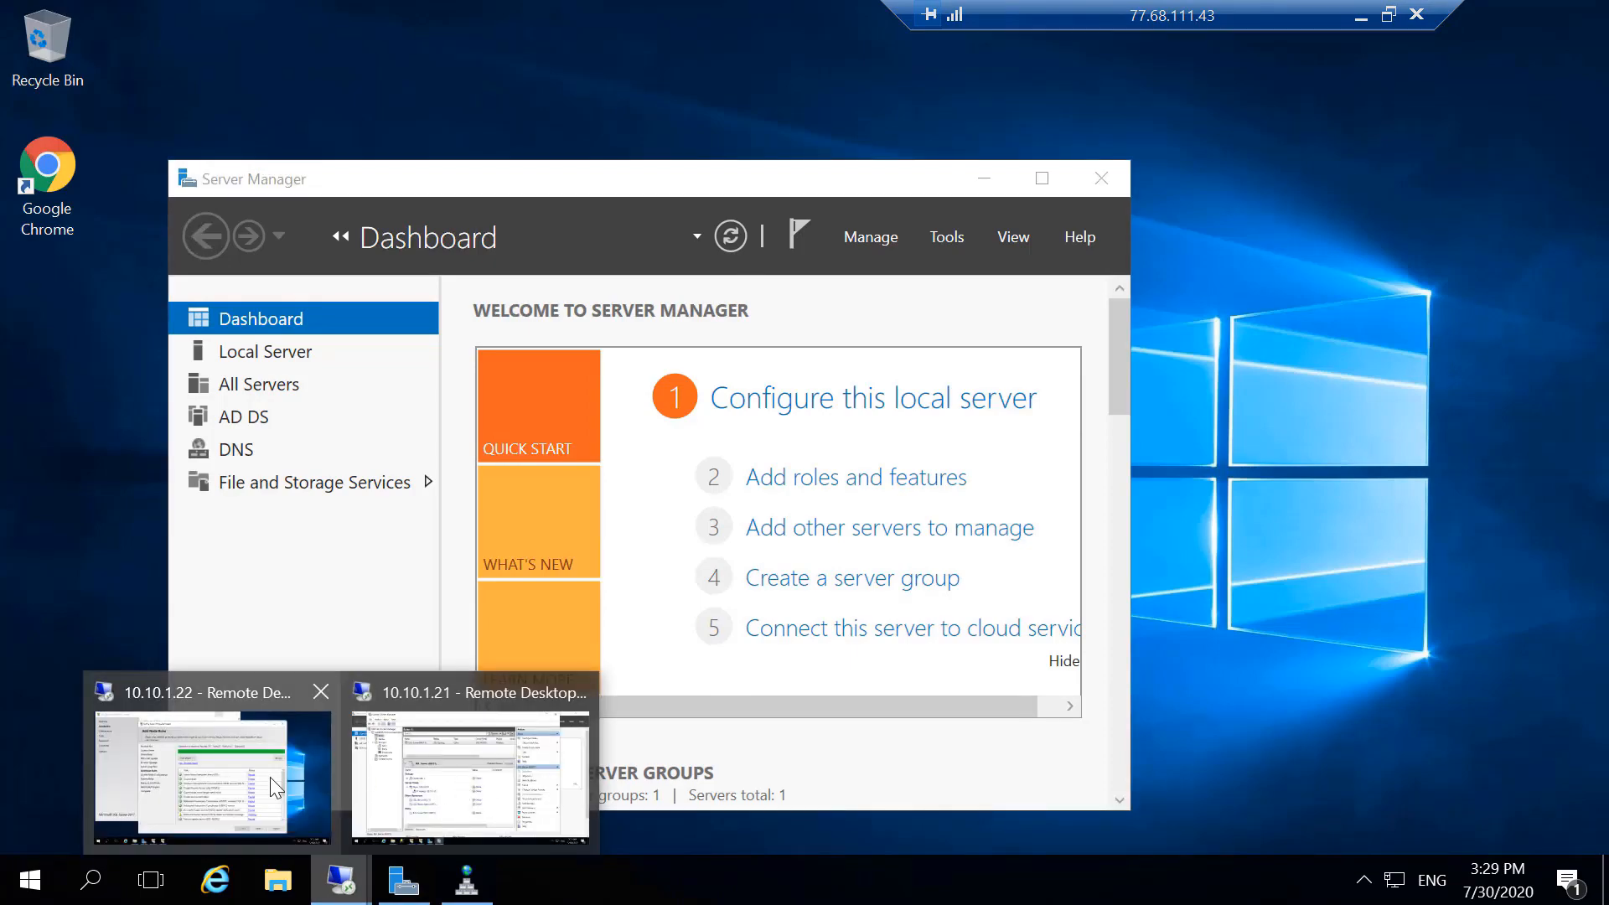
pyautogui.click(269, 777)
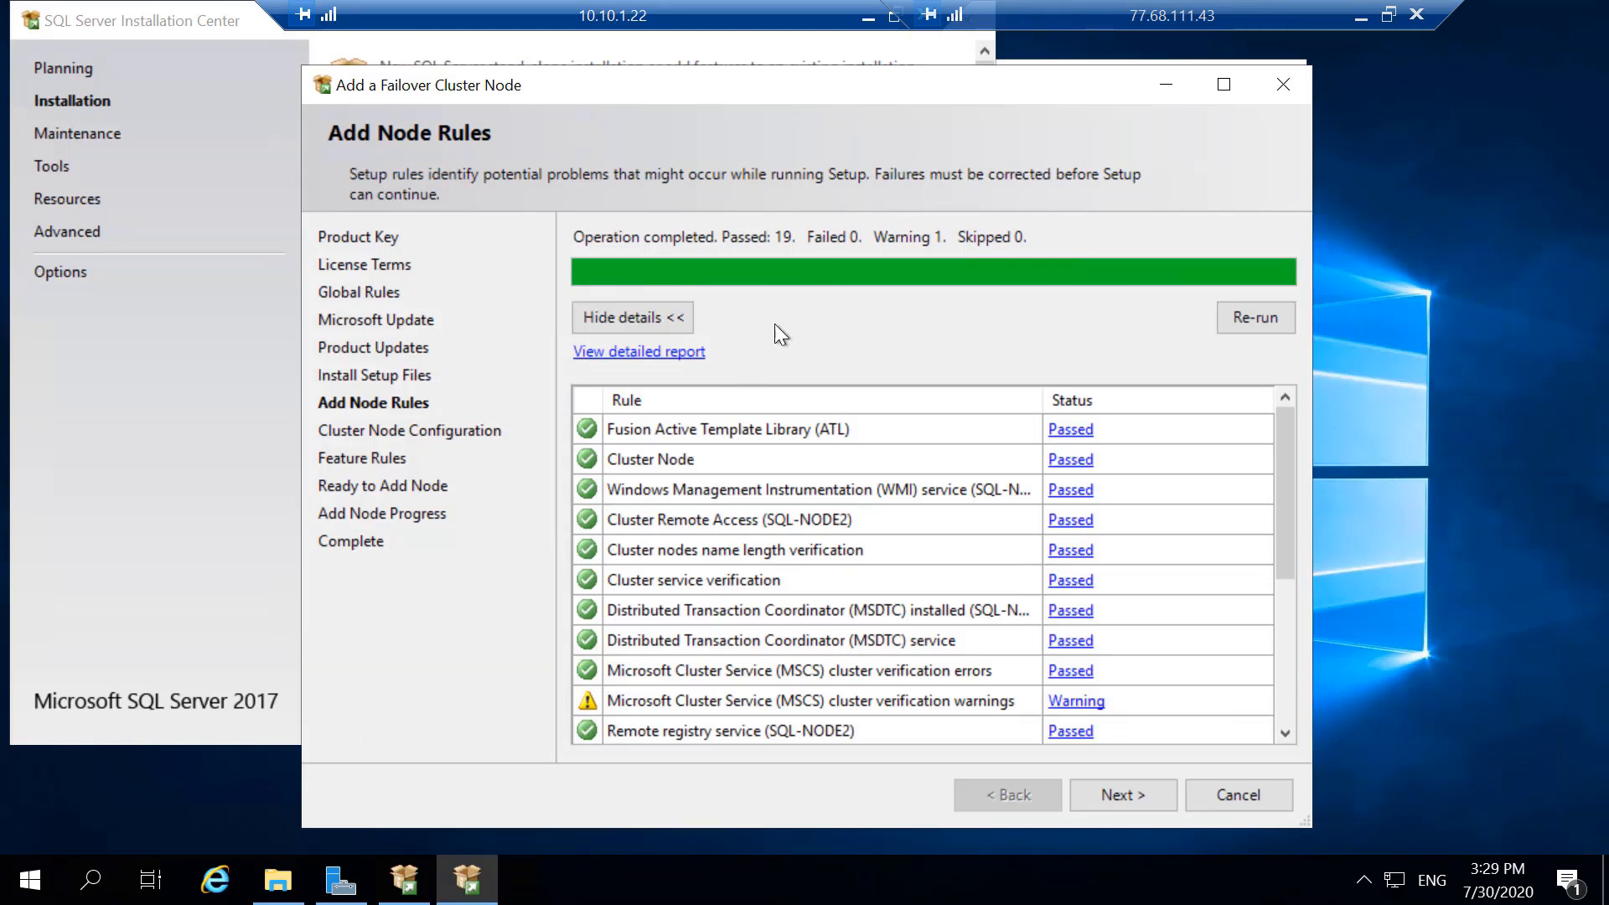
pyautogui.click(869, 17)
pyautogui.click(340, 881)
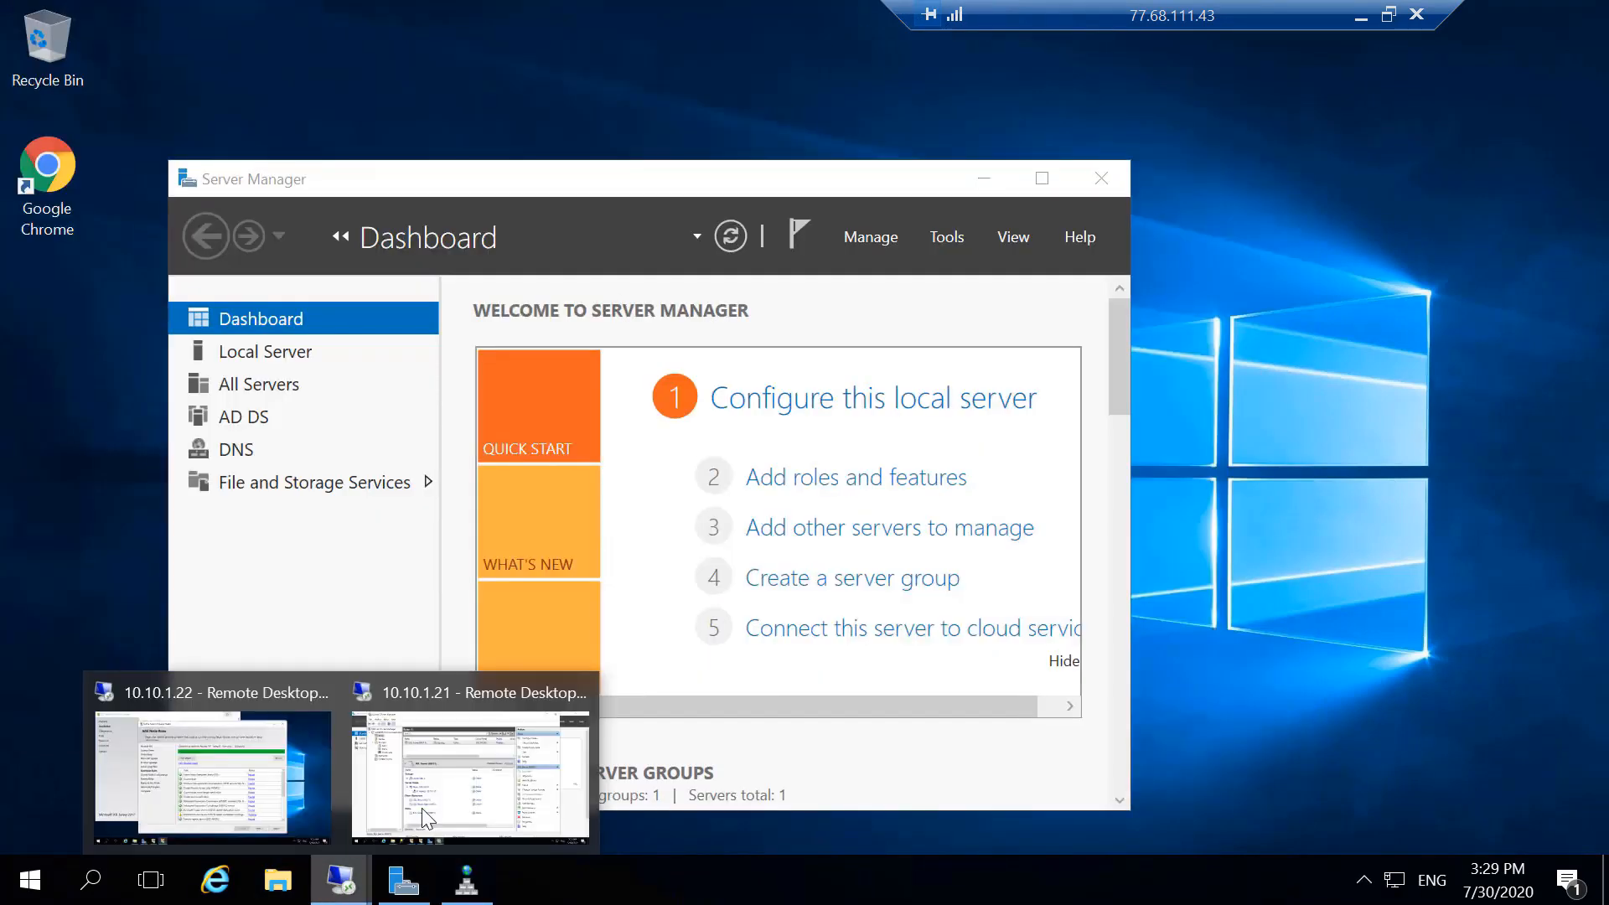
pyautogui.click(461, 782)
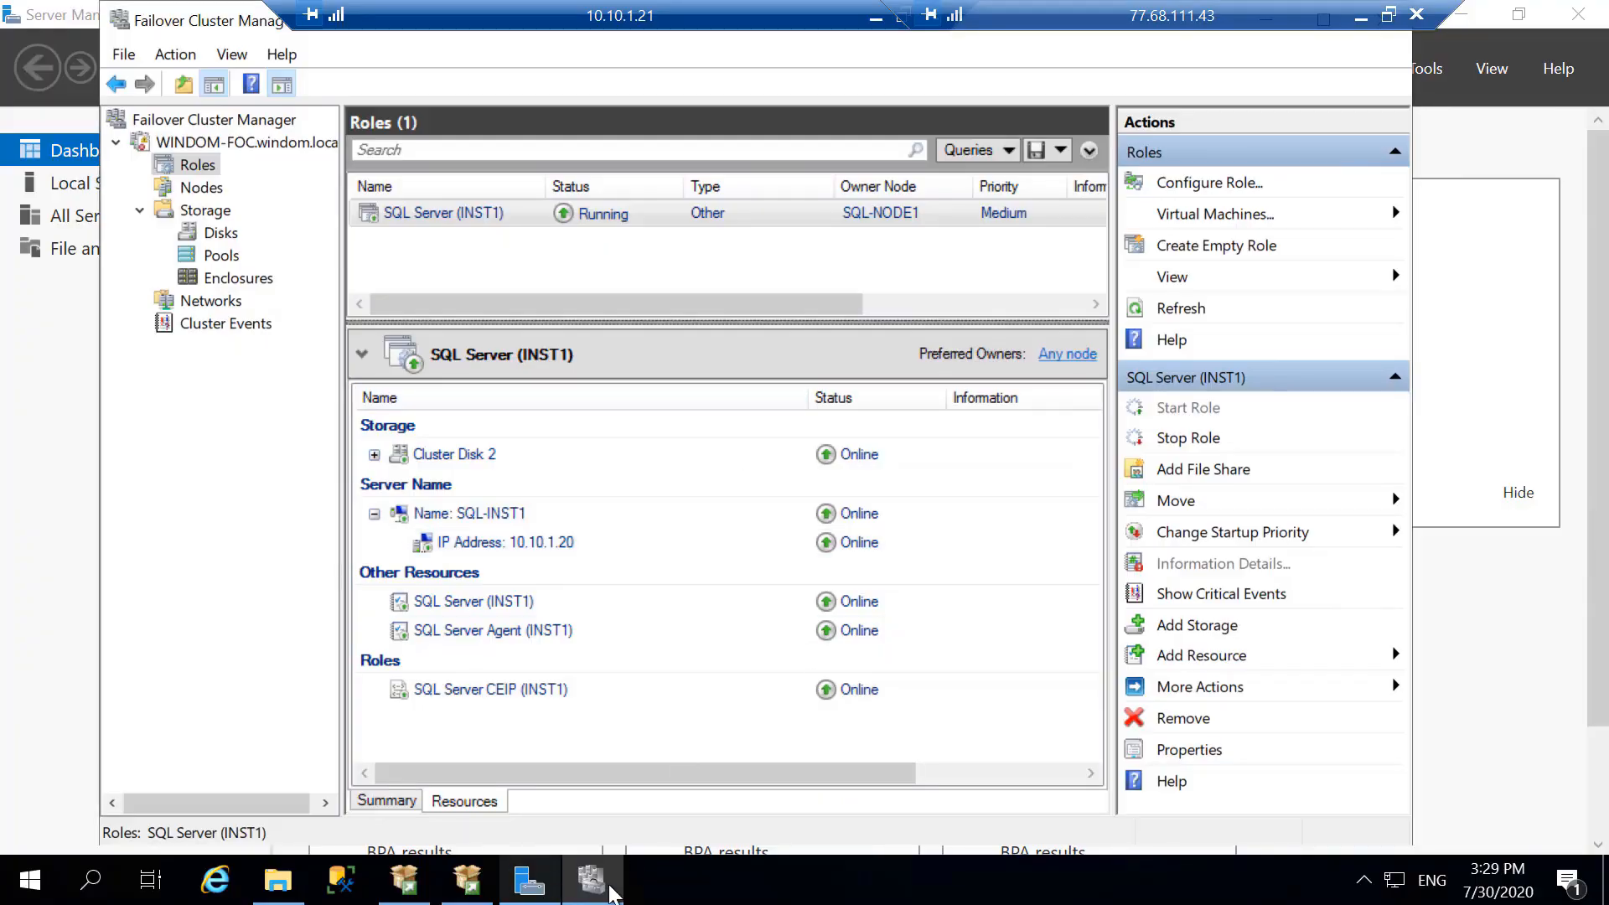
pyautogui.click(467, 892)
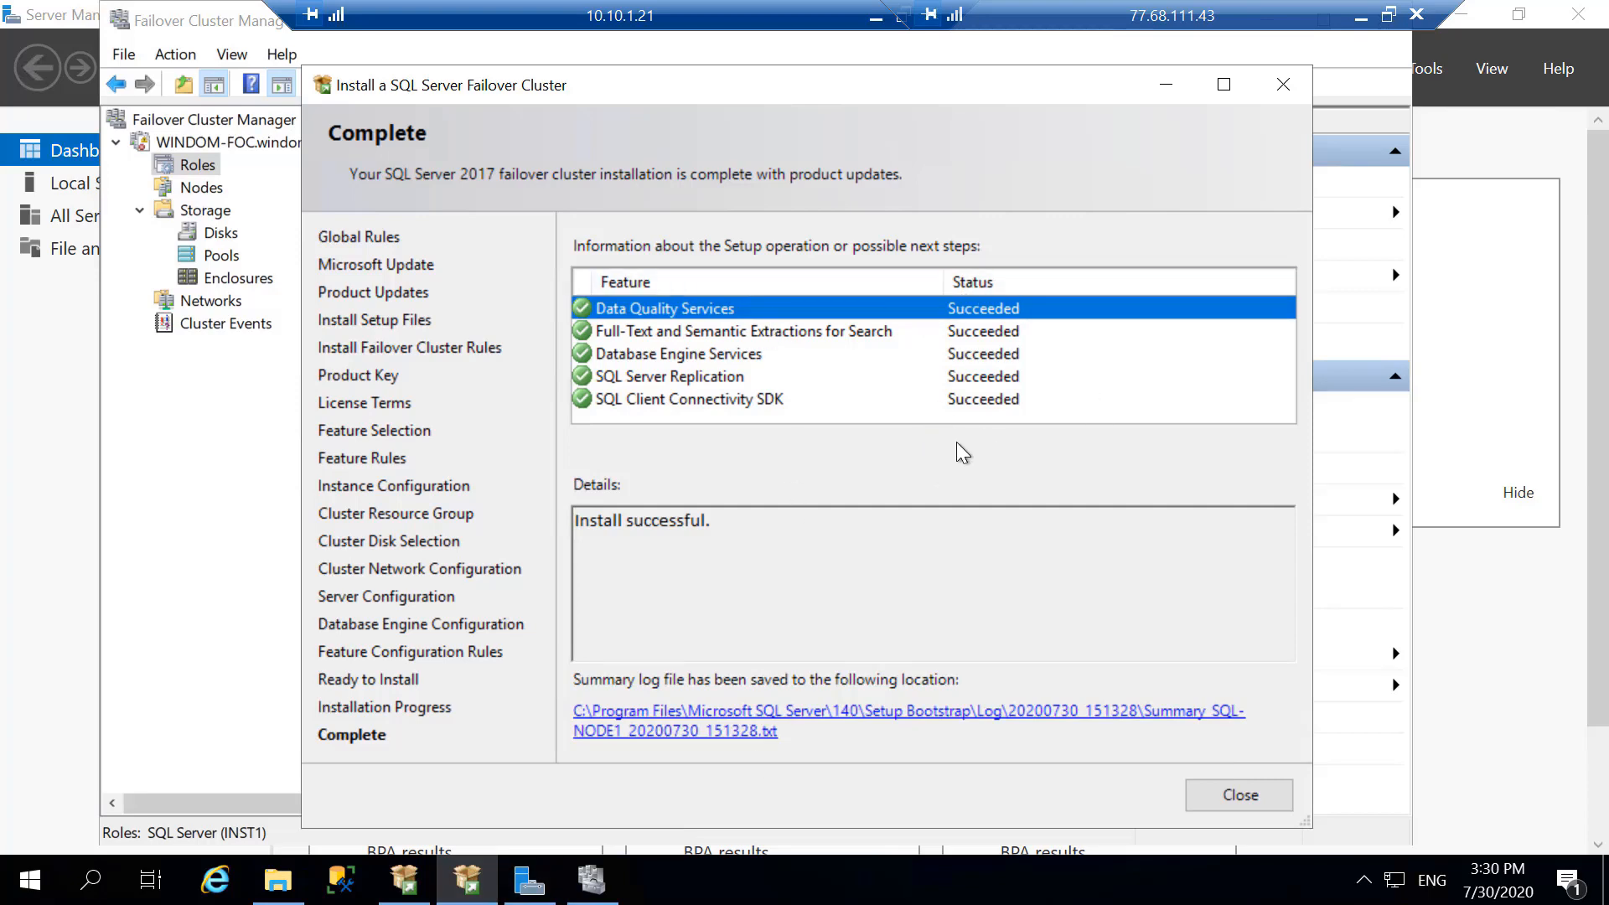
pyautogui.click(1215, 796)
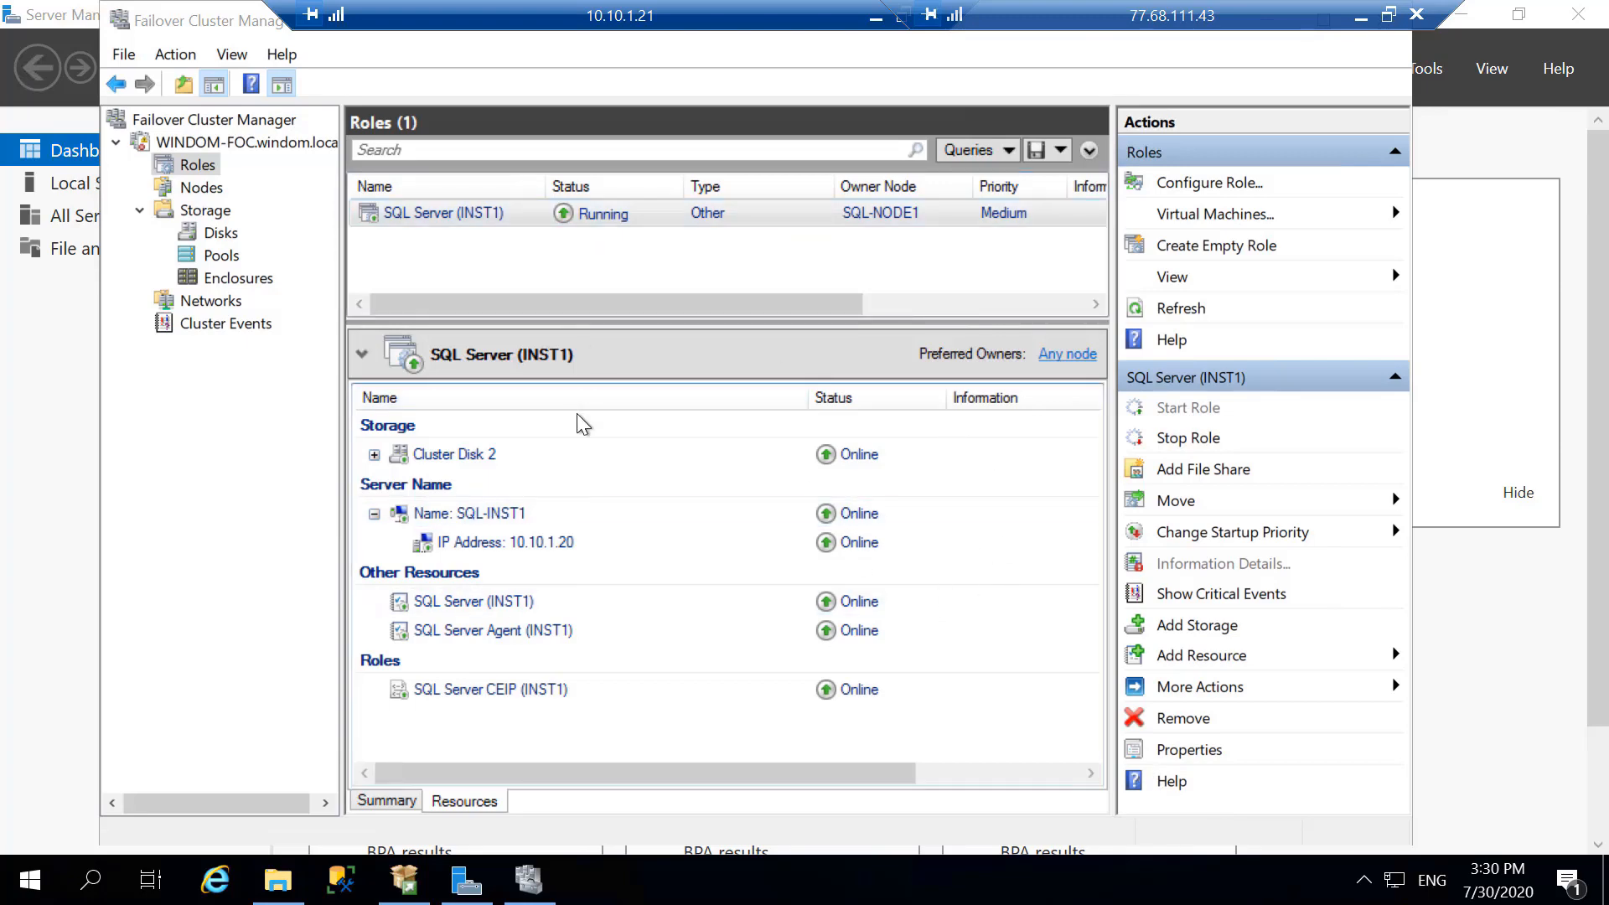
# - Switch to the 10.10.1.22 remote session and check Cluster Node Configuration for a SQL Server instance name, returning to Add Node Rules
pyautogui.click(875, 16)
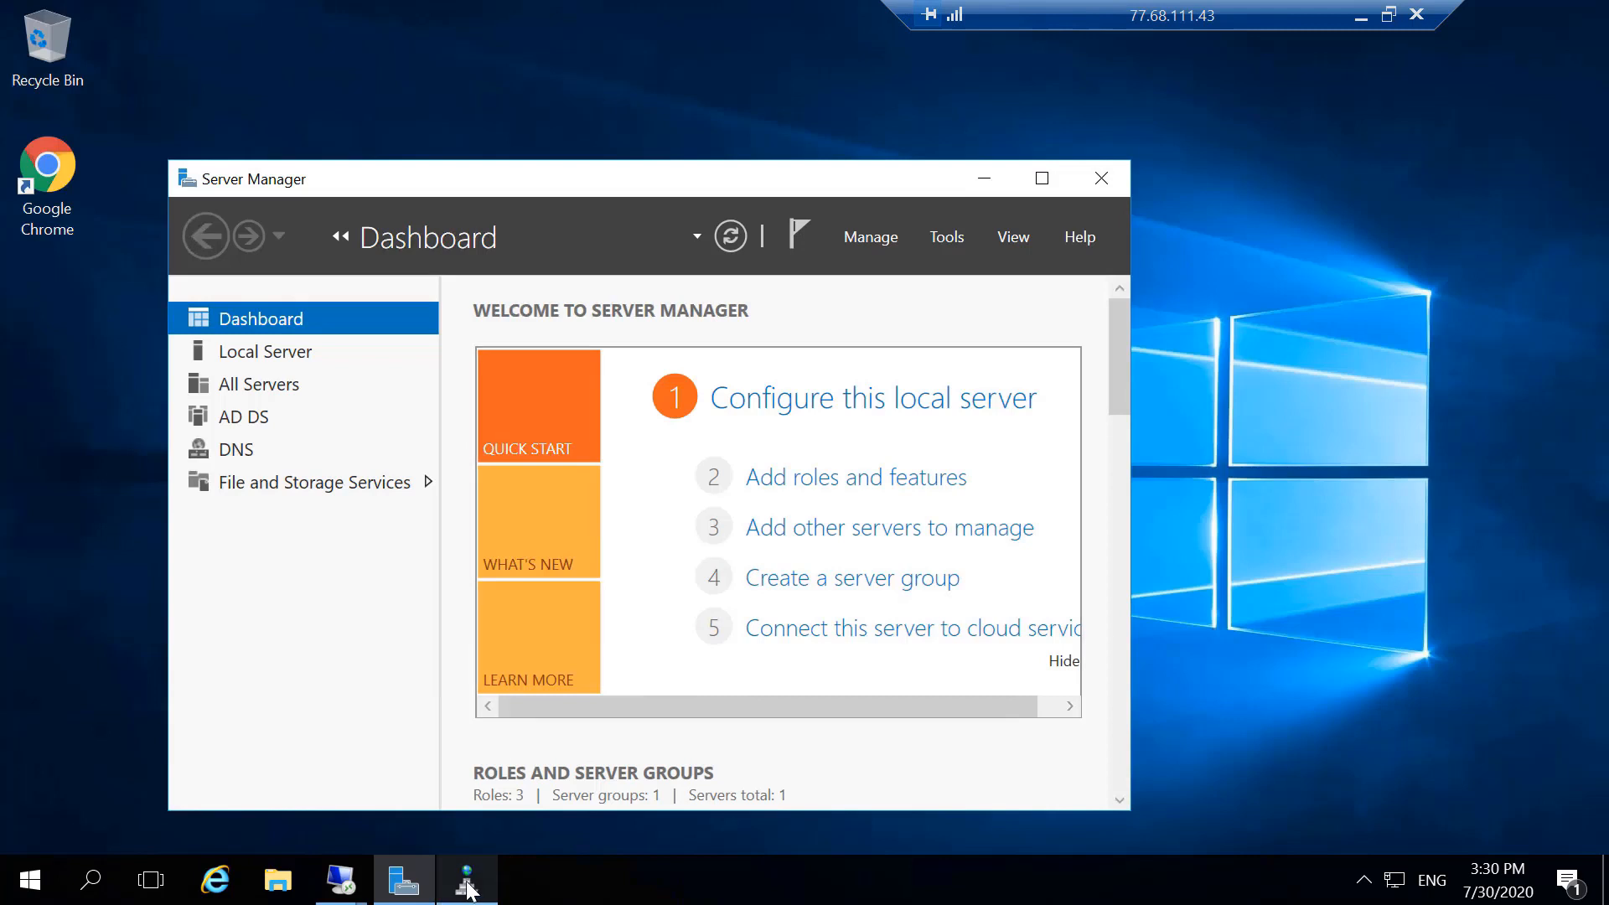
pyautogui.click(340, 880)
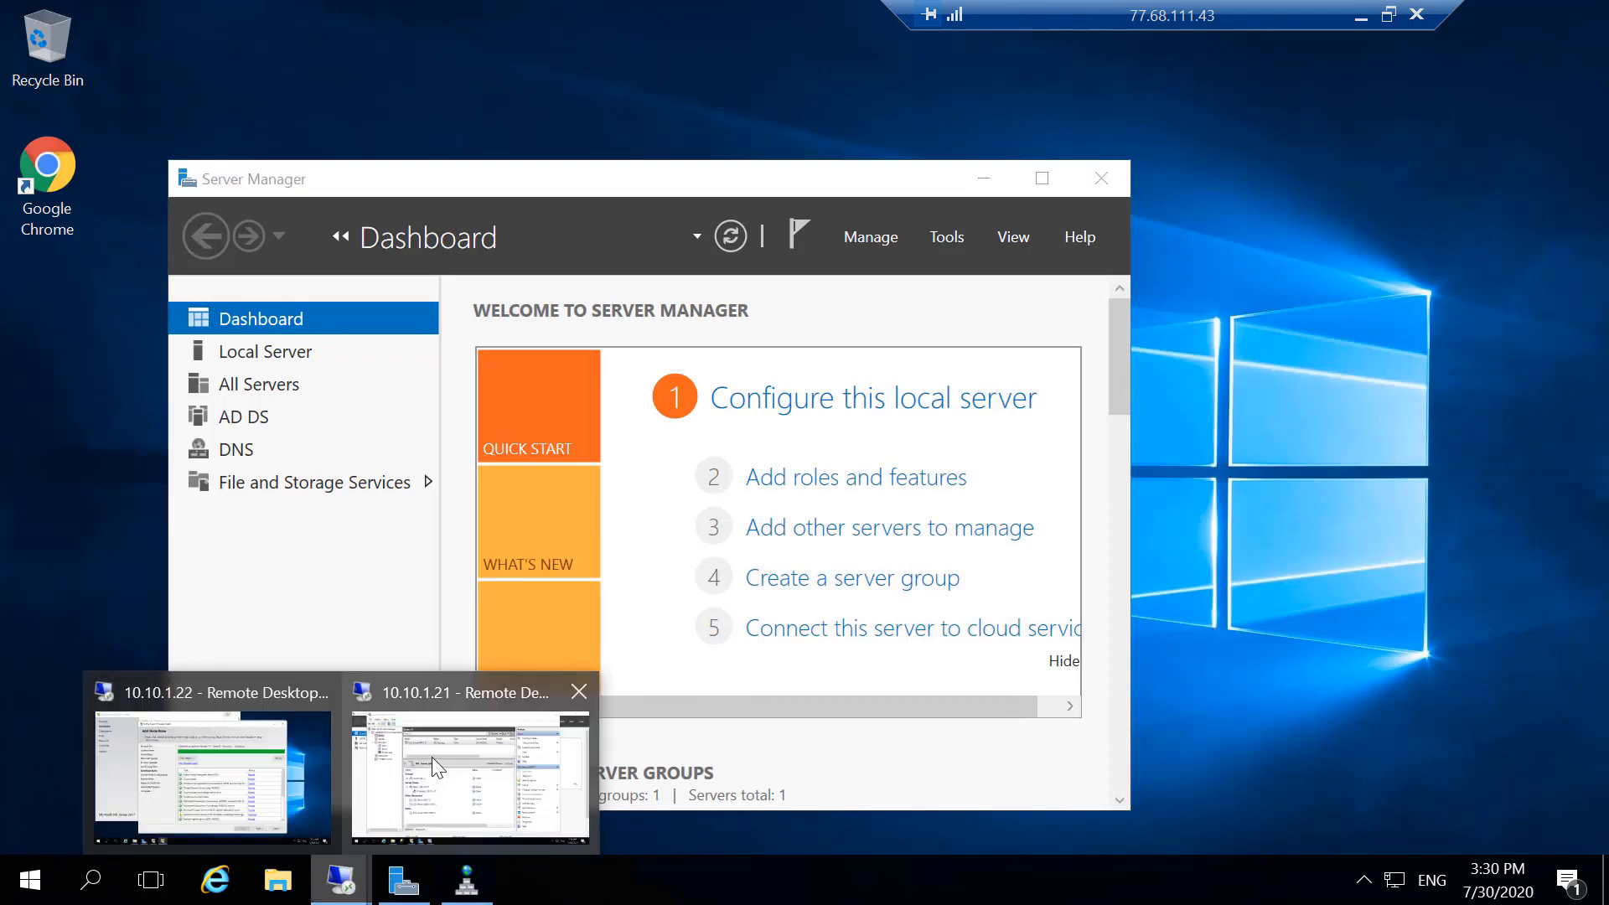
pyautogui.click(244, 780)
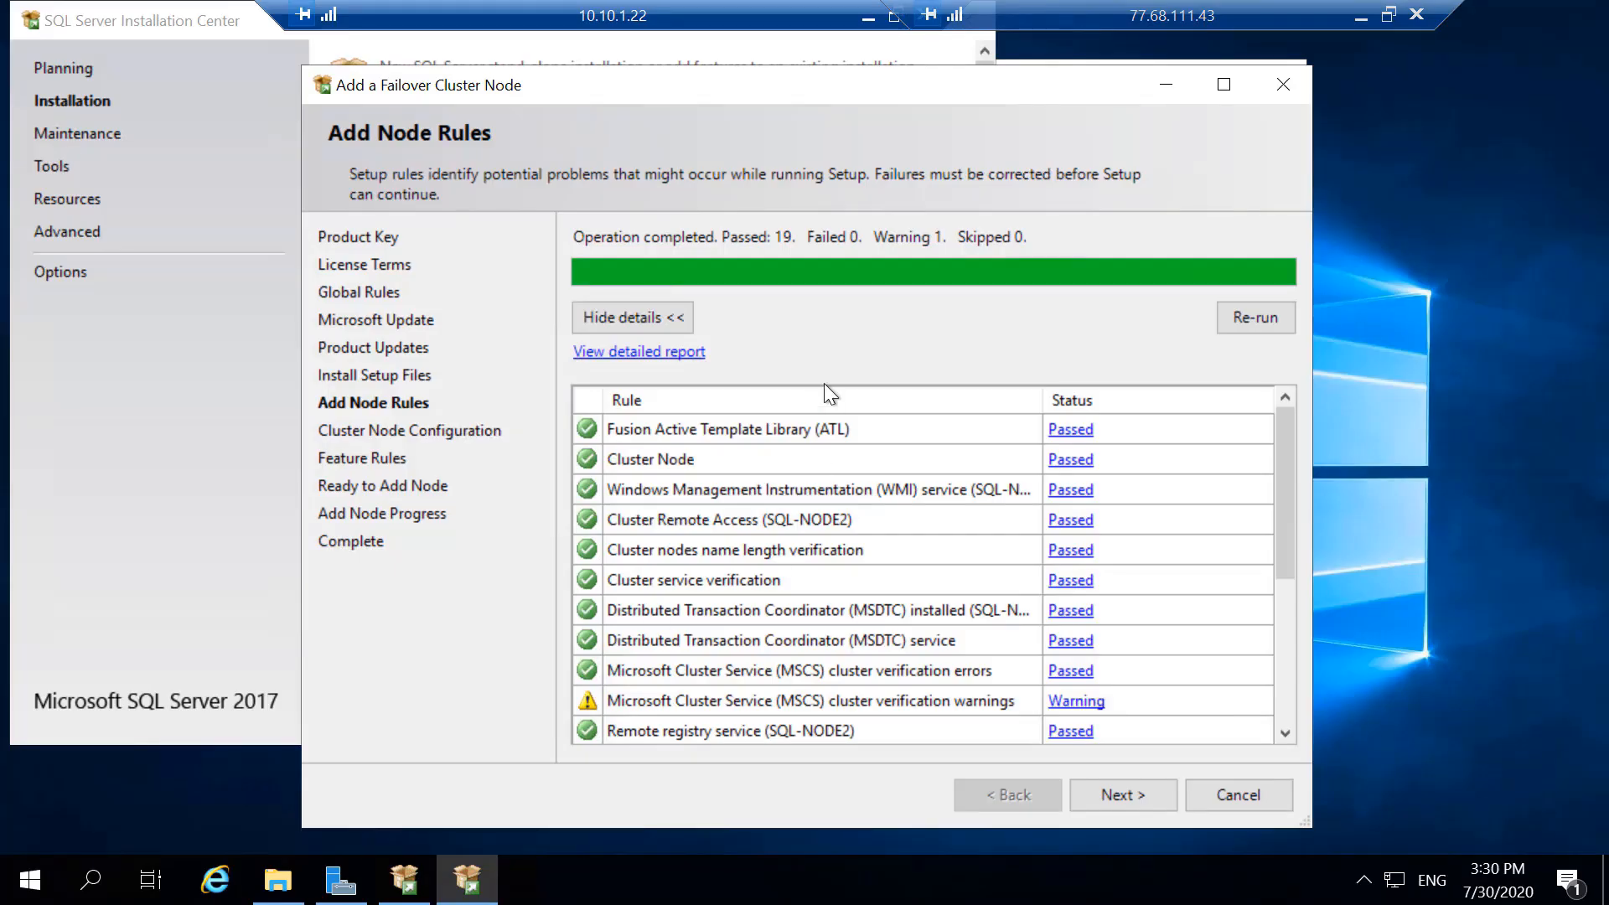
pyautogui.click(1123, 793)
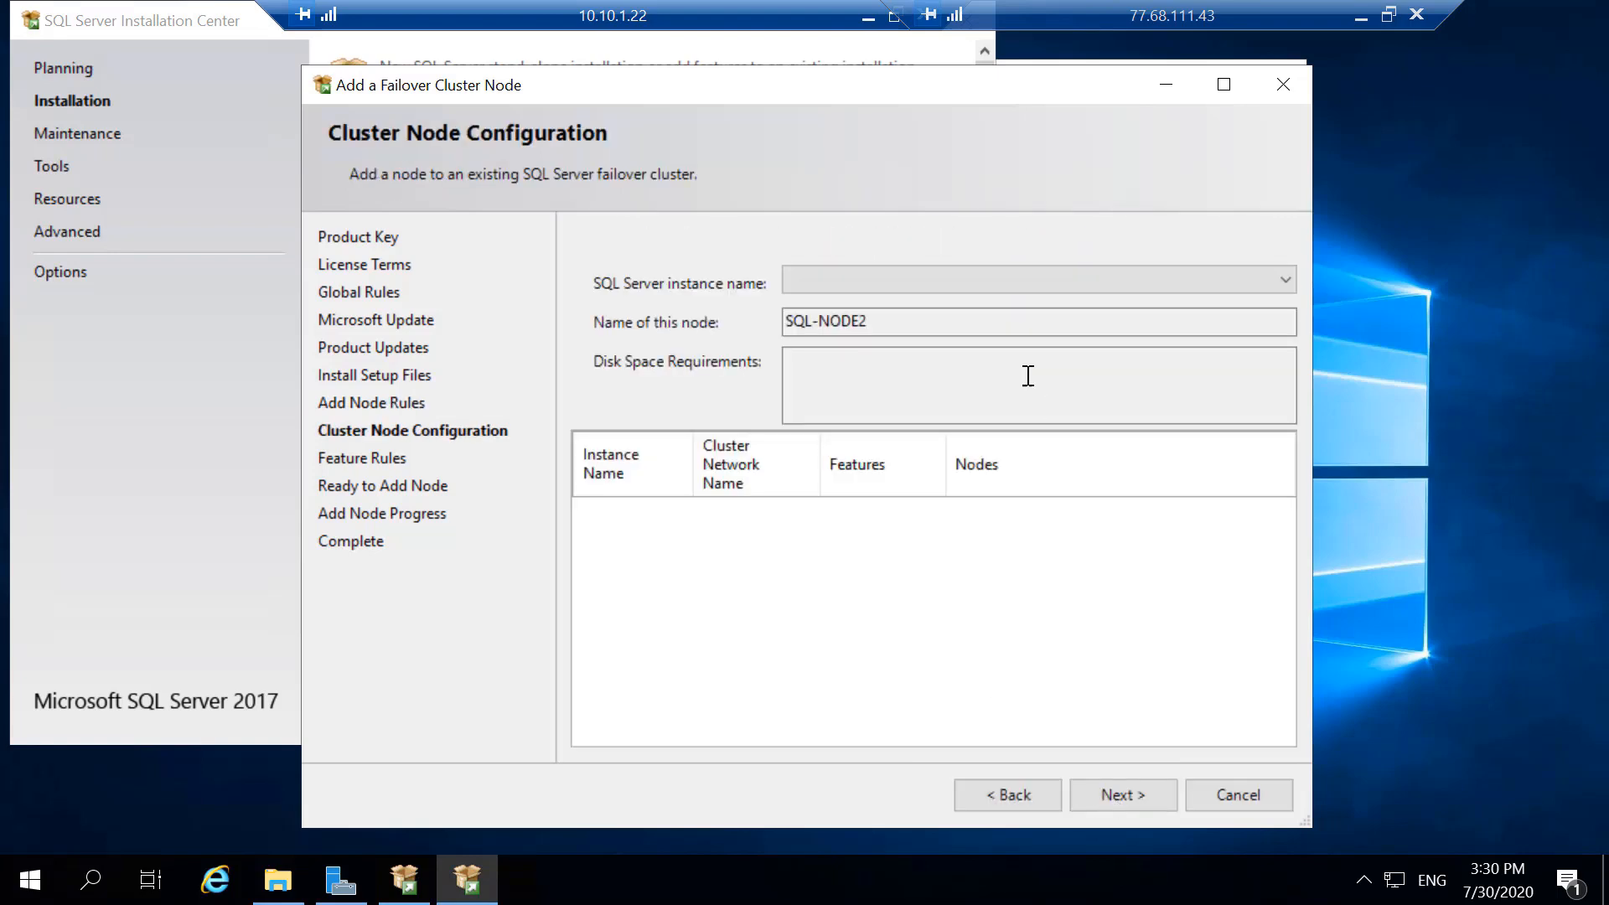
pyautogui.click(1286, 284)
pyautogui.click(1284, 280)
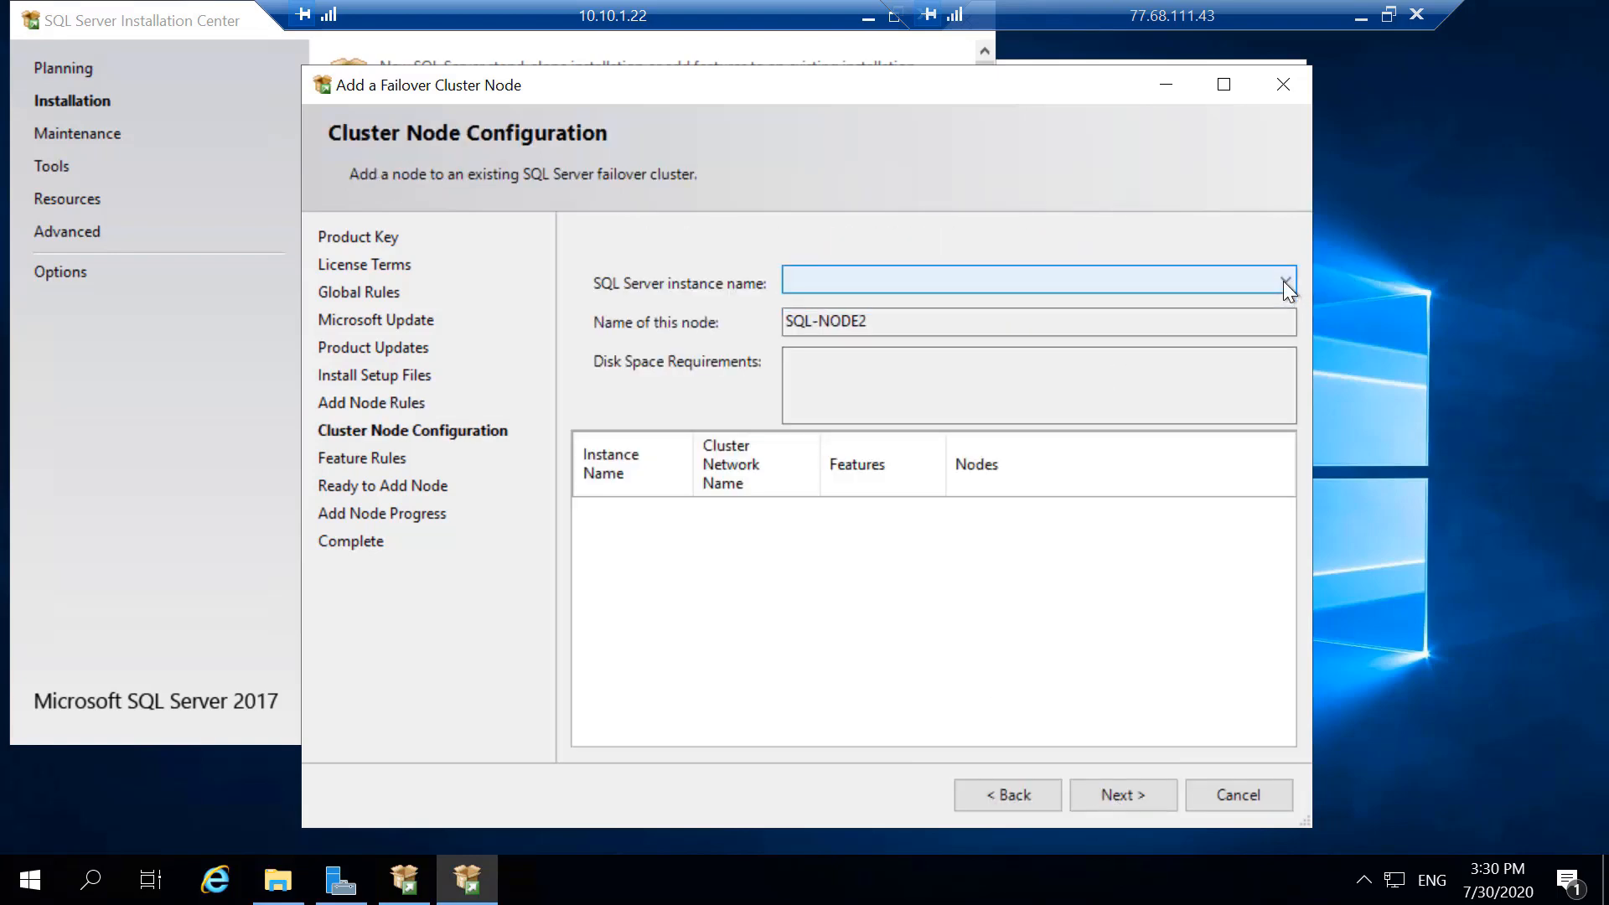
pyautogui.click(1000, 803)
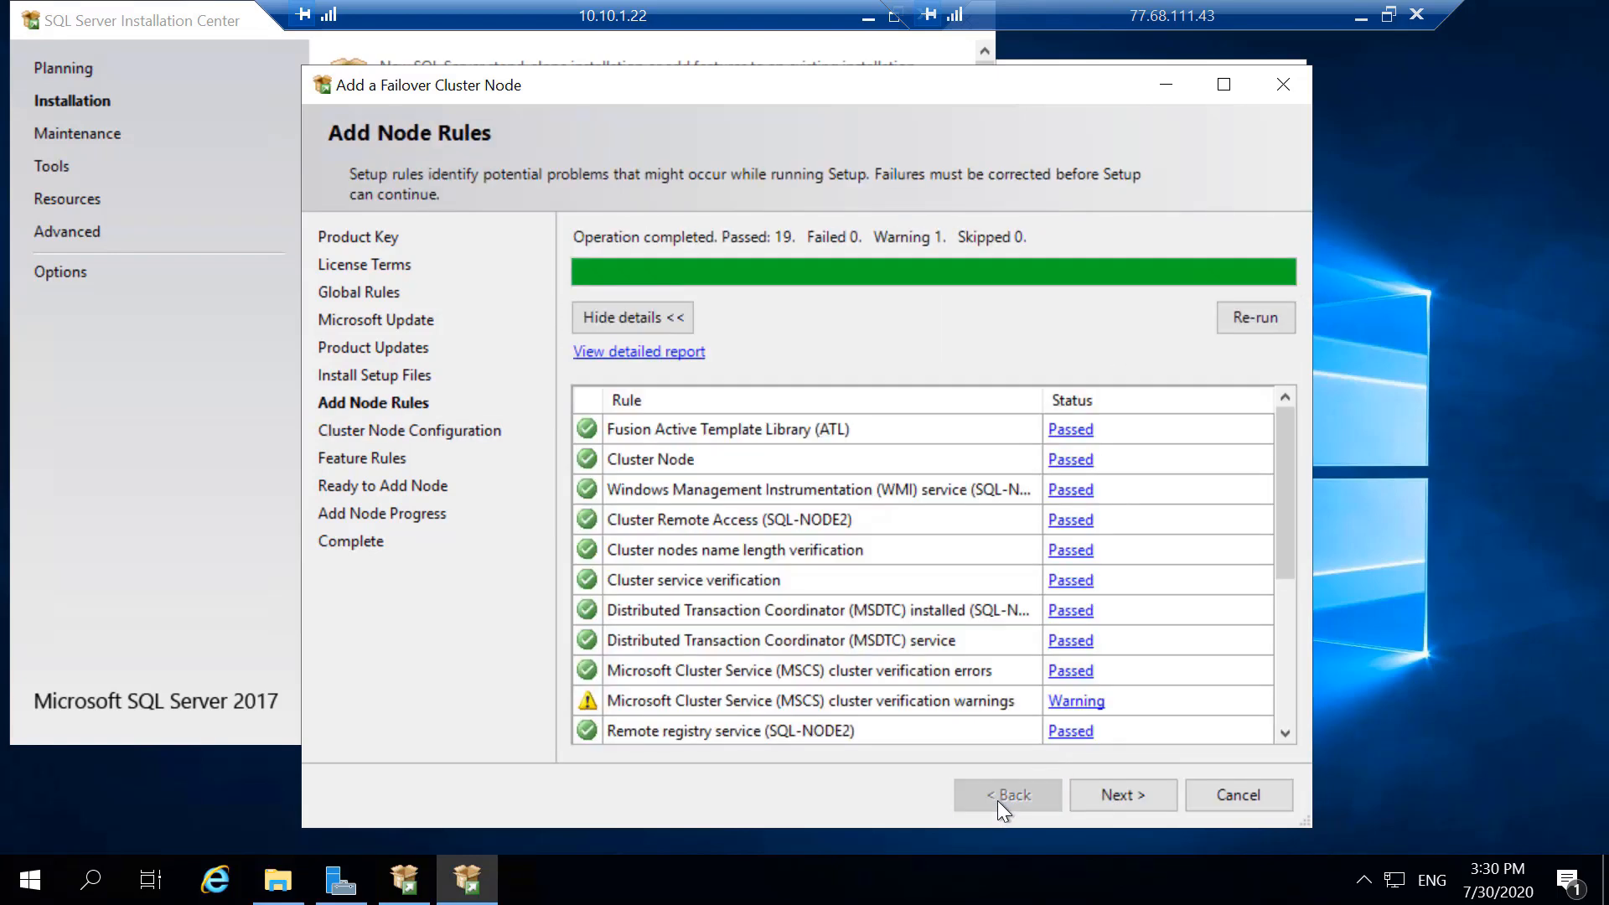
# - Quit the current Add a Failover Cluster Node setup and relaunch it from SQL Server Installation Center
pyautogui.click(1242, 795)
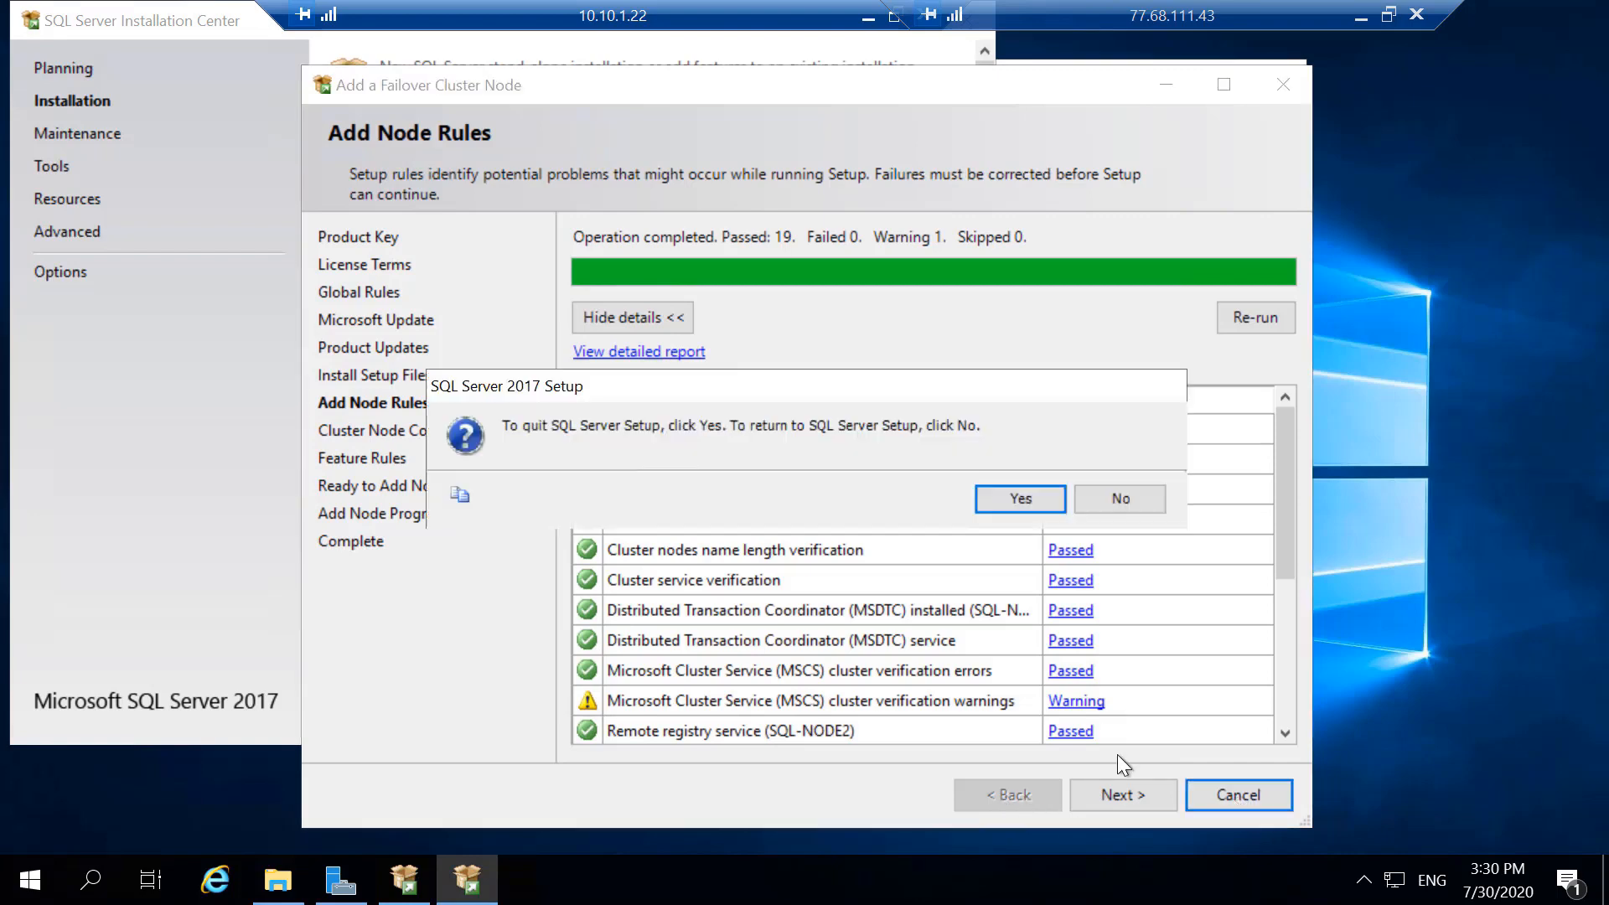
pyautogui.click(1047, 501)
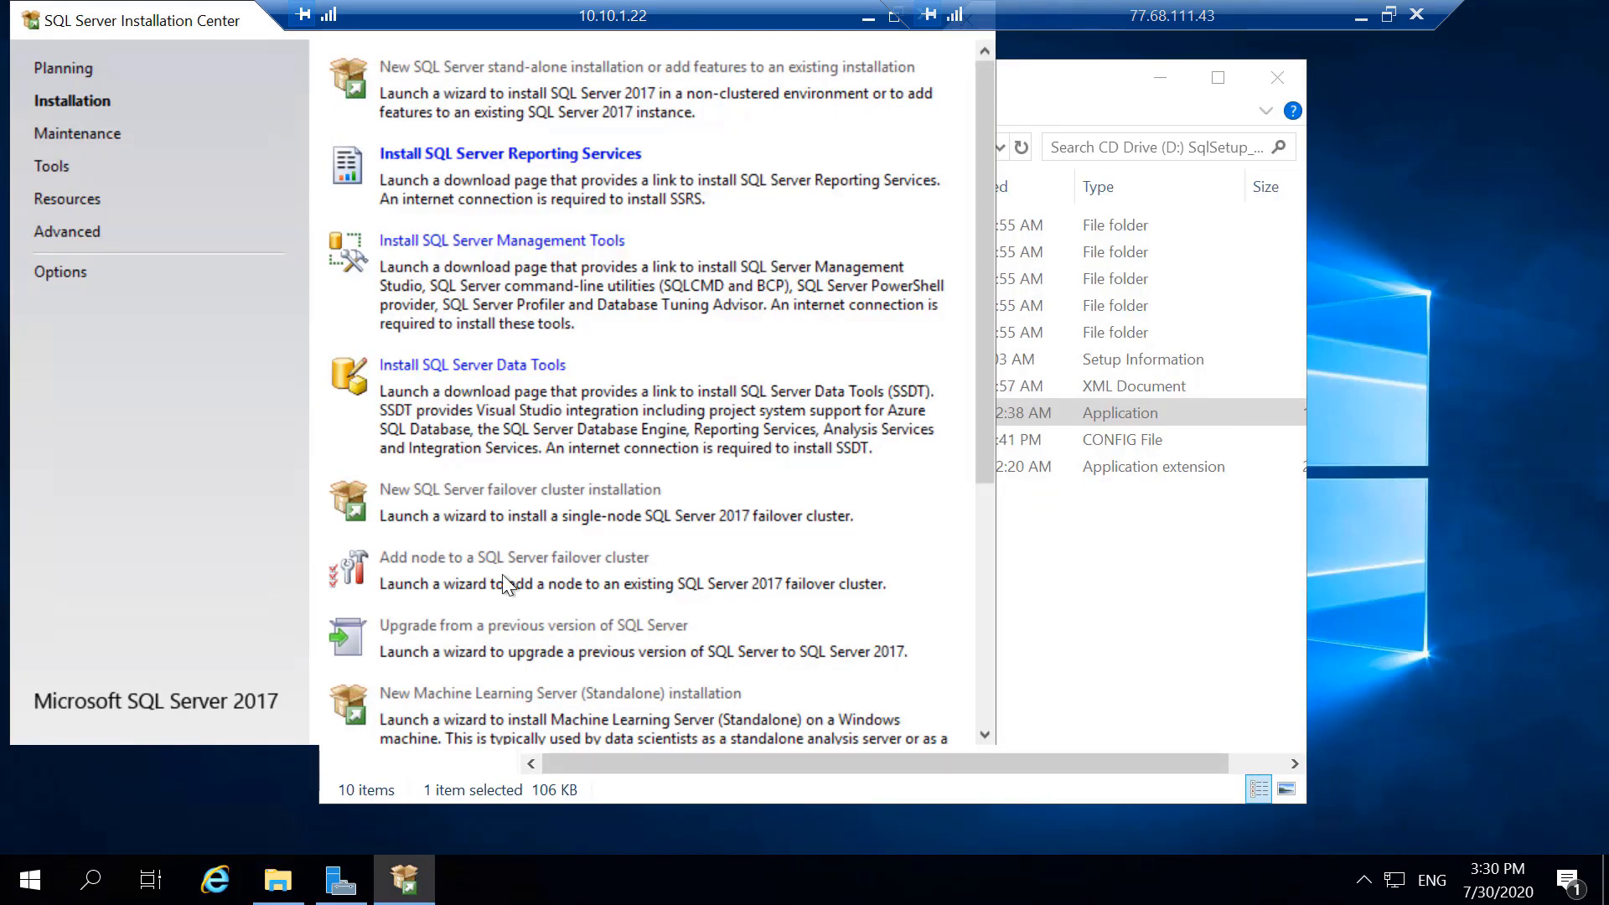
pyautogui.click(497, 560)
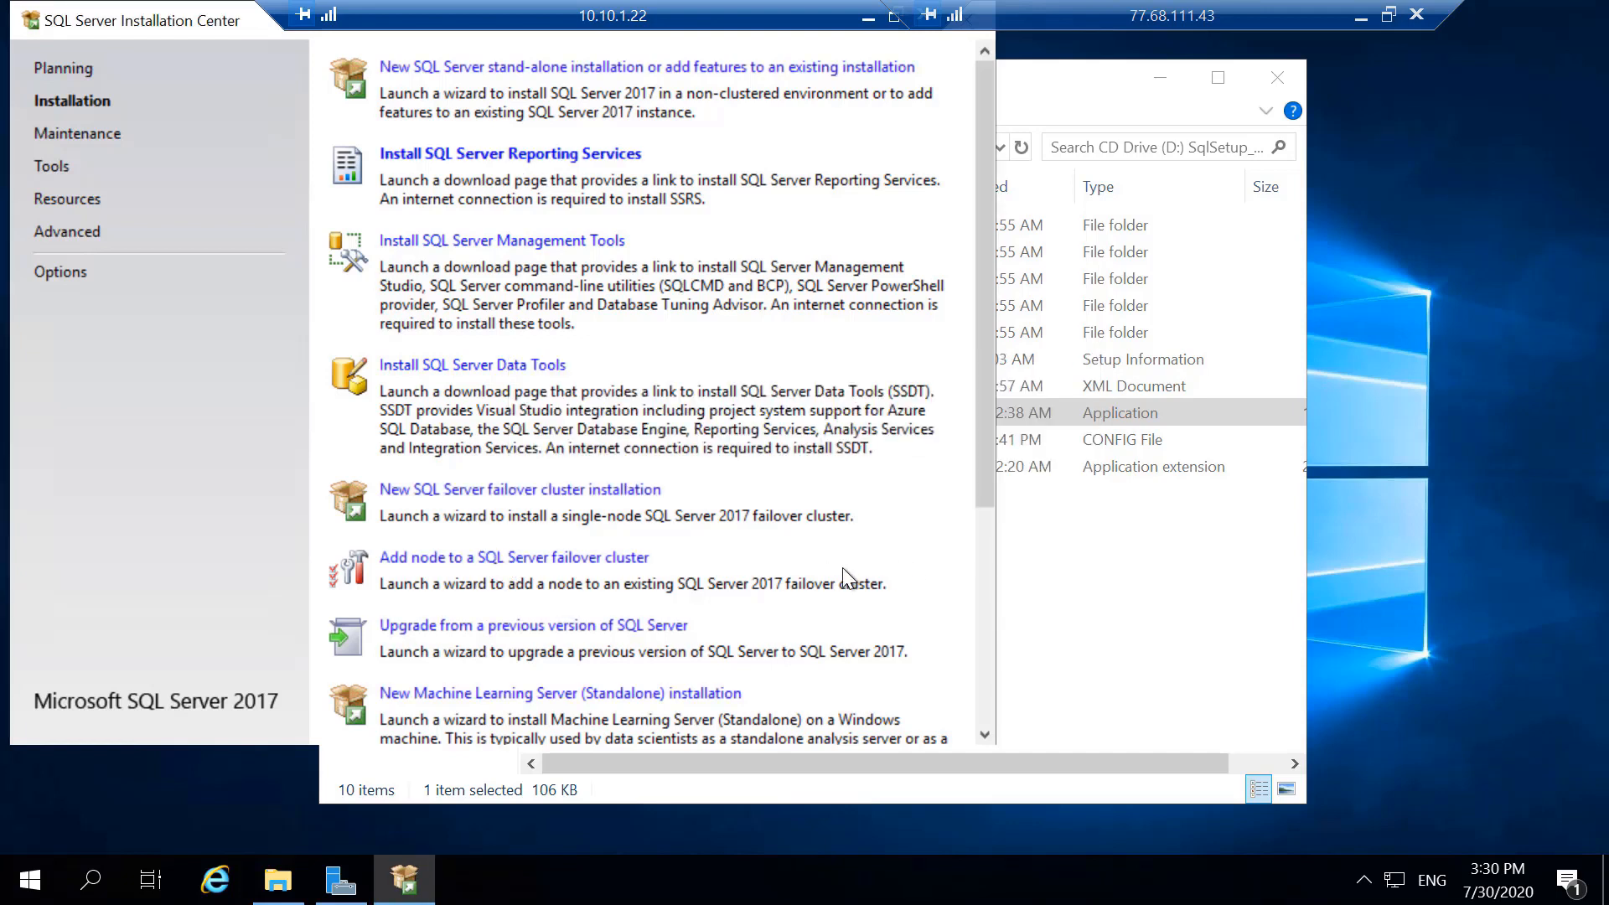
pyautogui.click(577, 555)
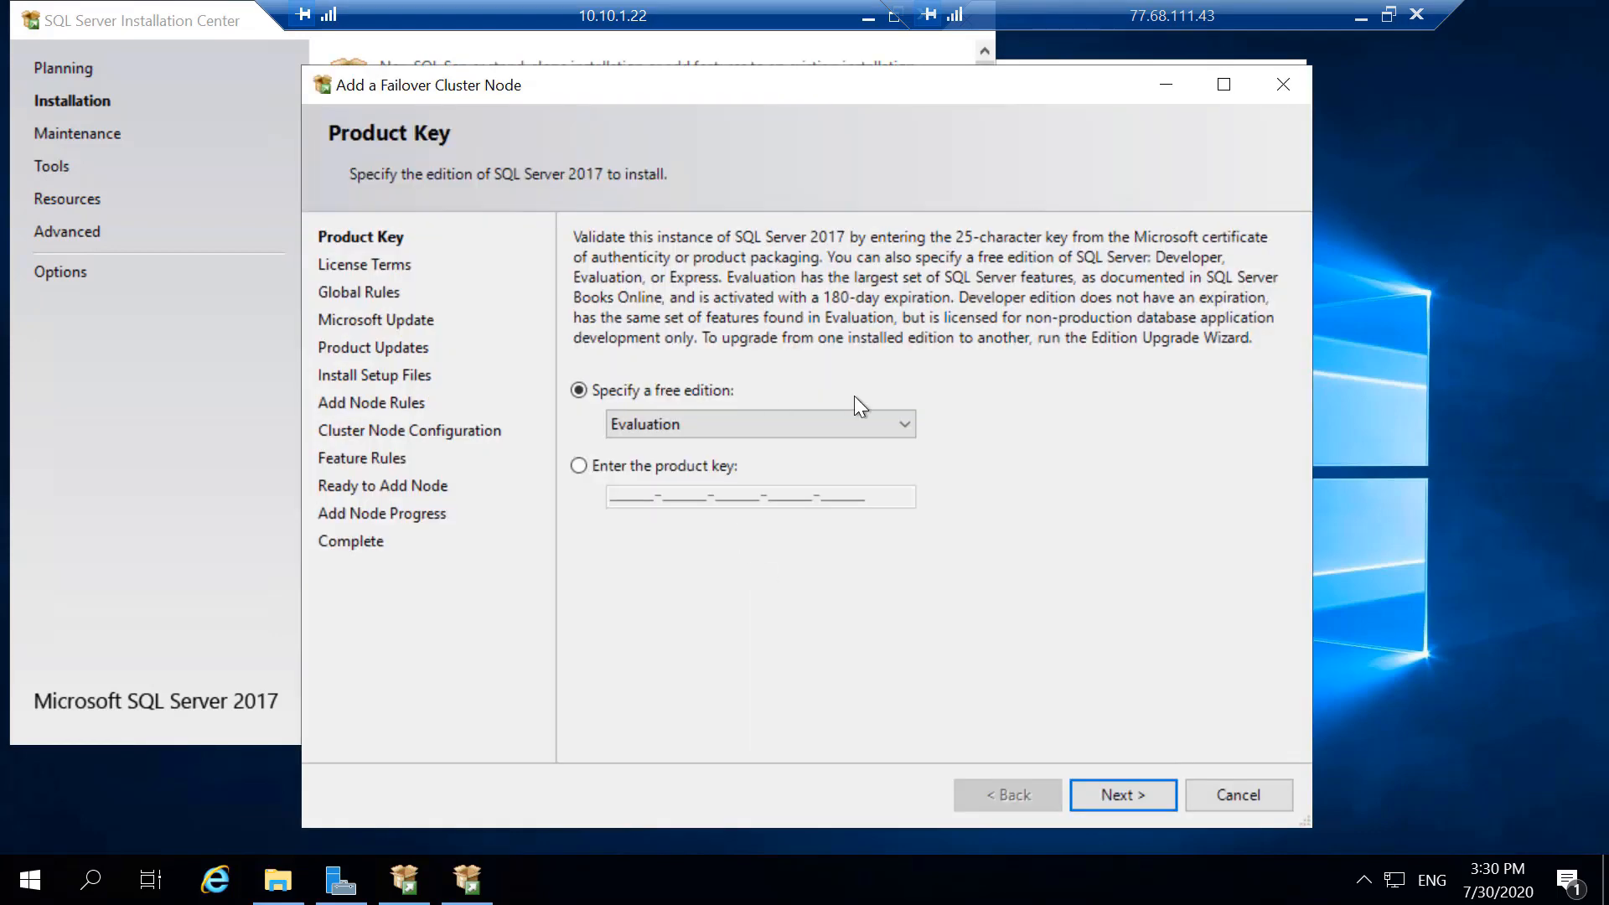
# - Keep the Evaluation edition, accept the license terms, and continue past Add Node Rules to Cluster Node Configuration
pyautogui.click(1126, 797)
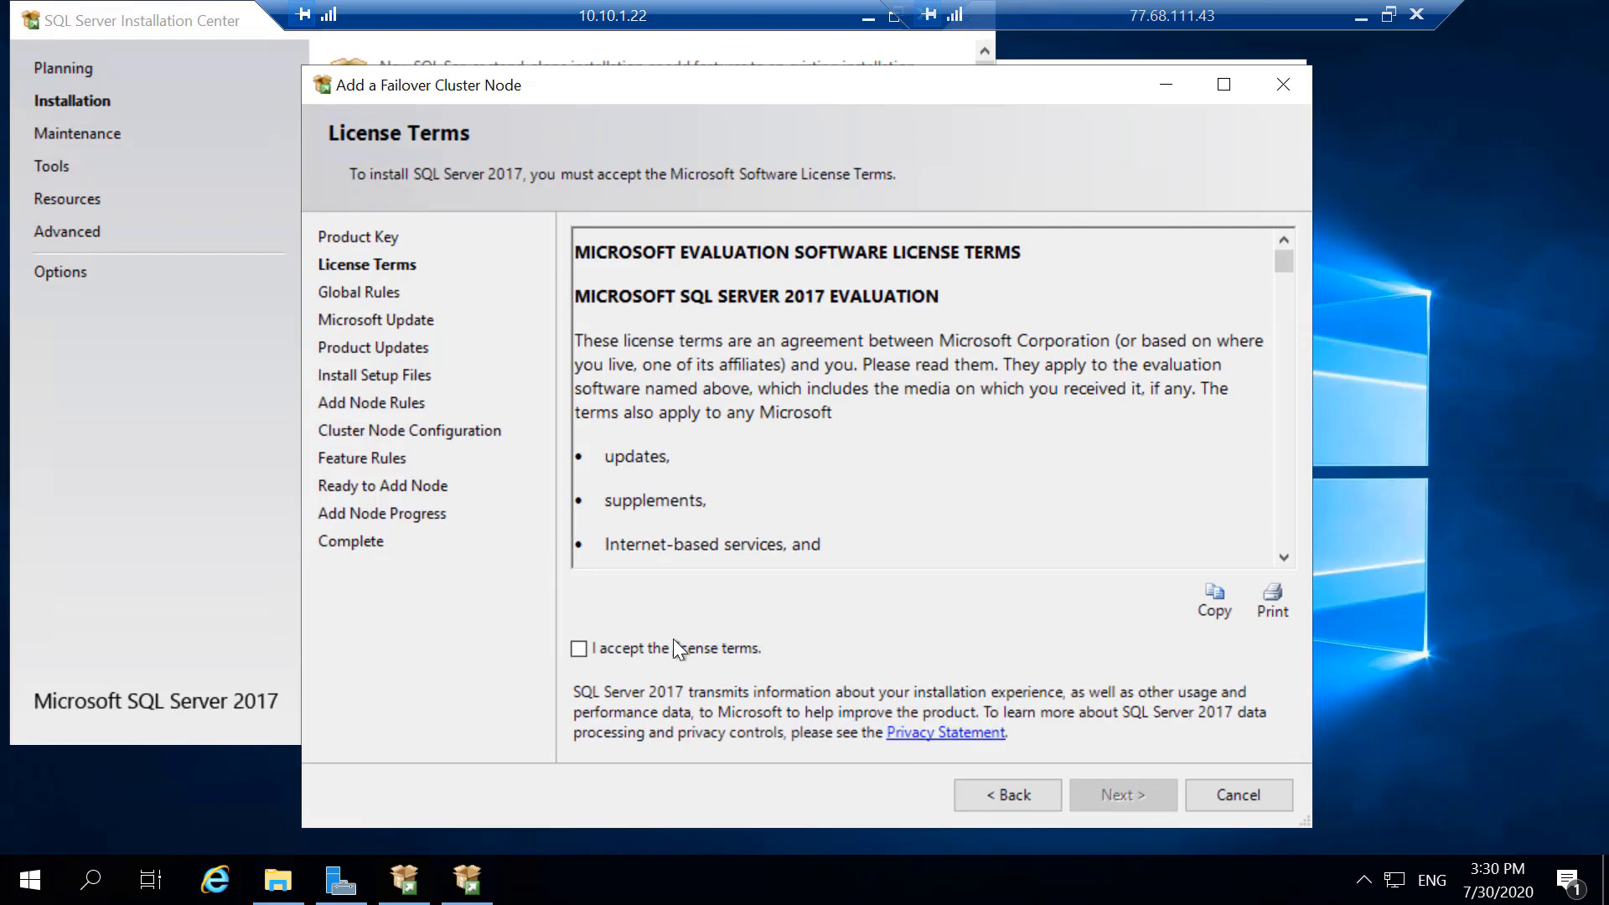
pyautogui.click(672, 647)
pyautogui.click(1139, 794)
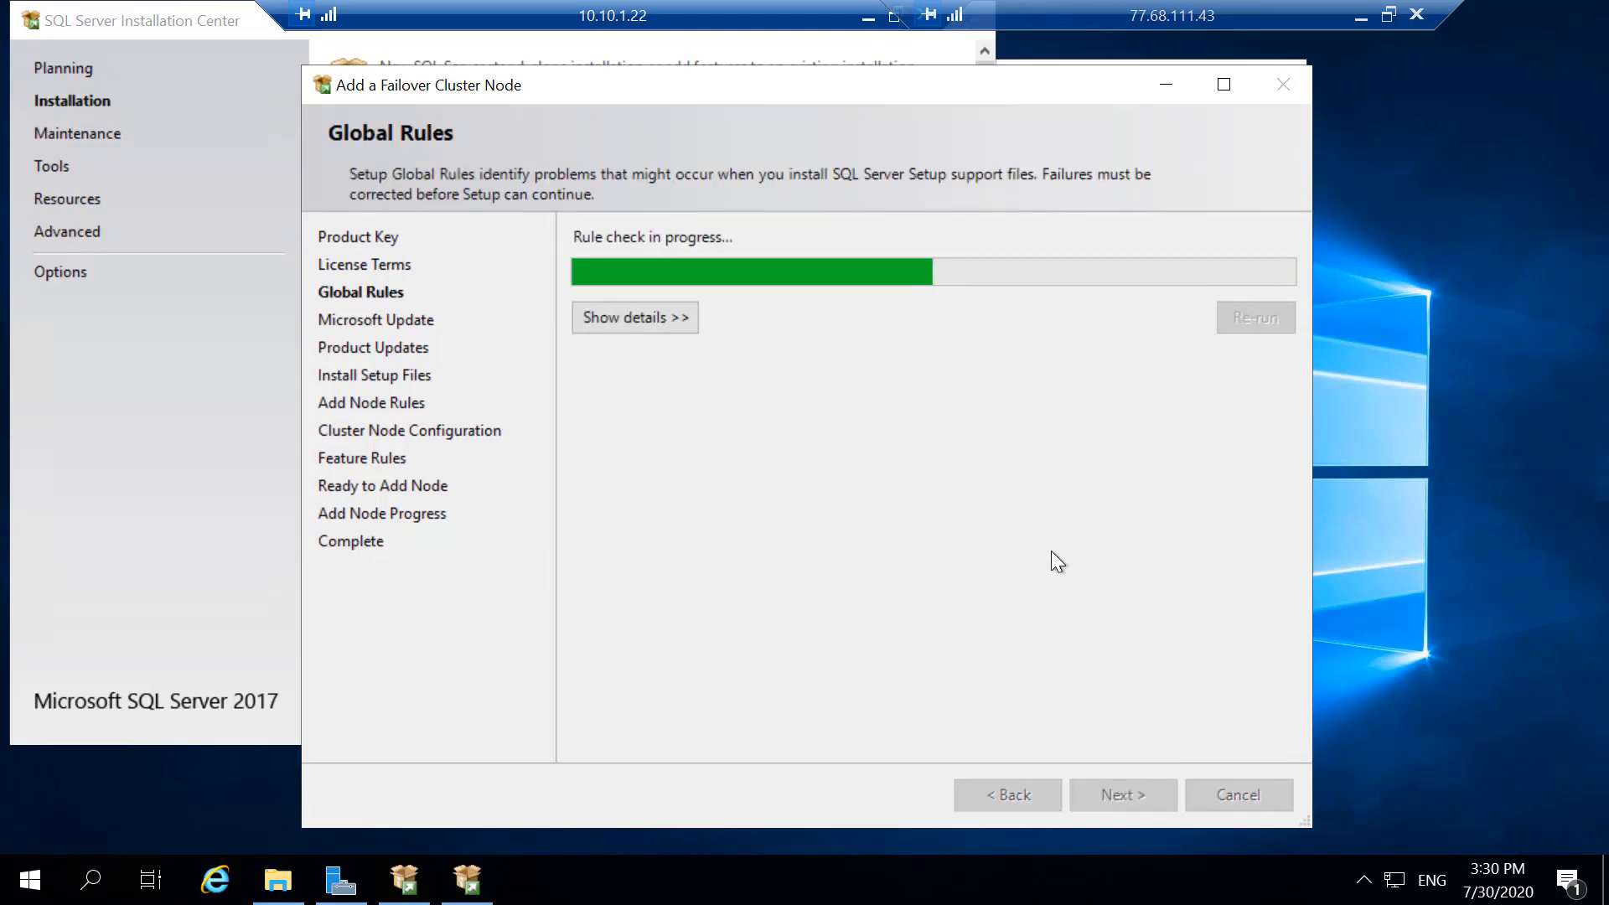
pyautogui.click(1104, 791)
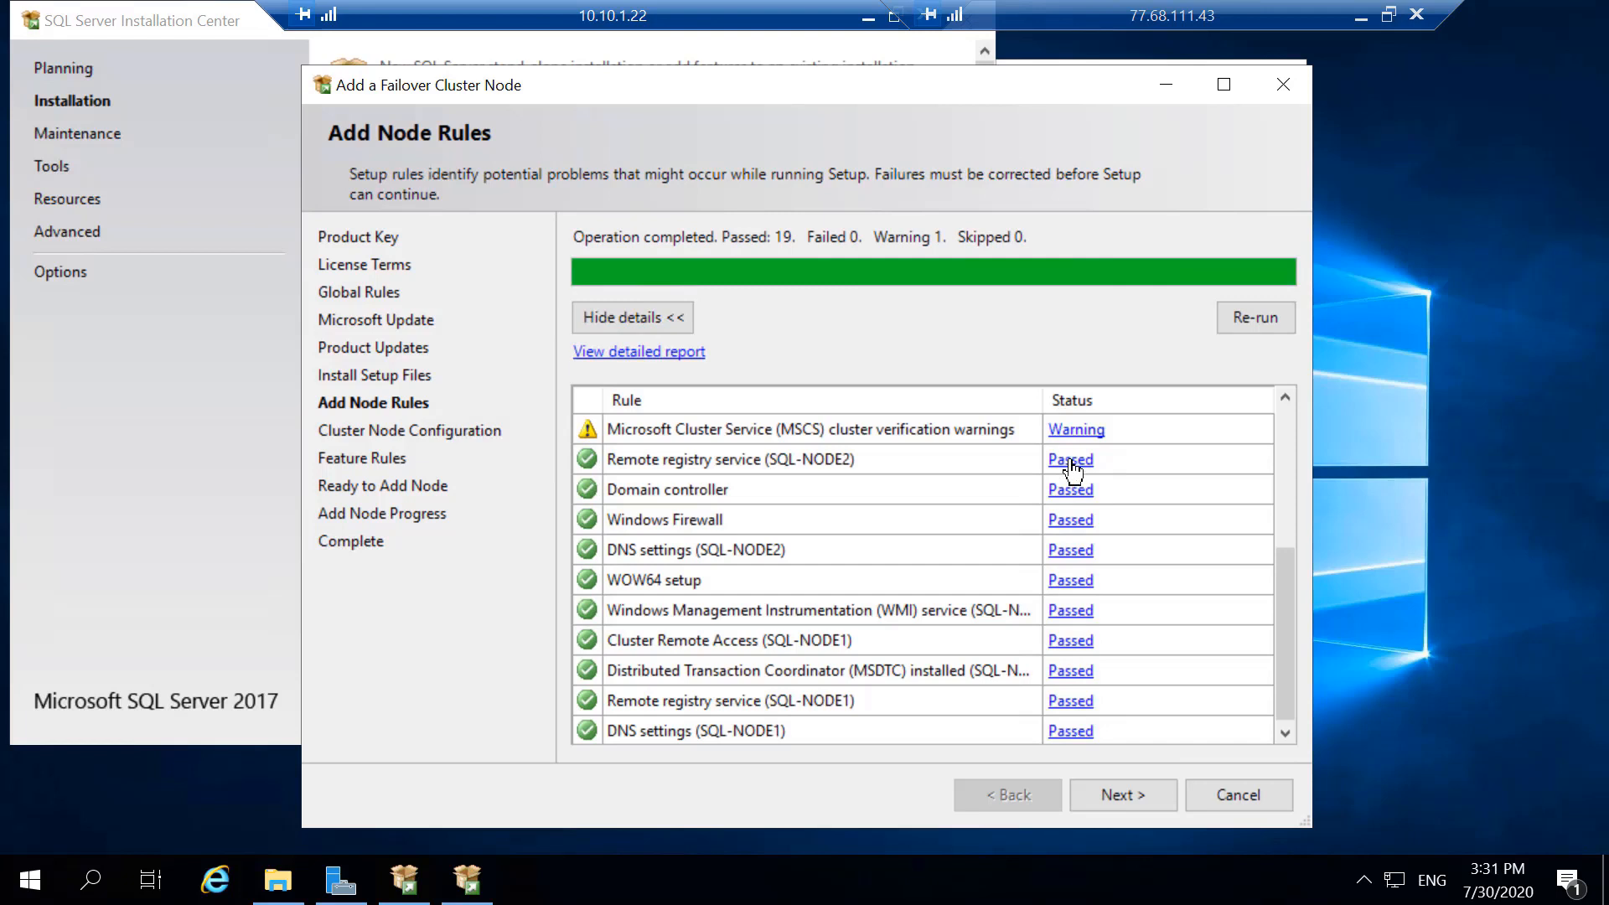
pyautogui.click(1122, 790)
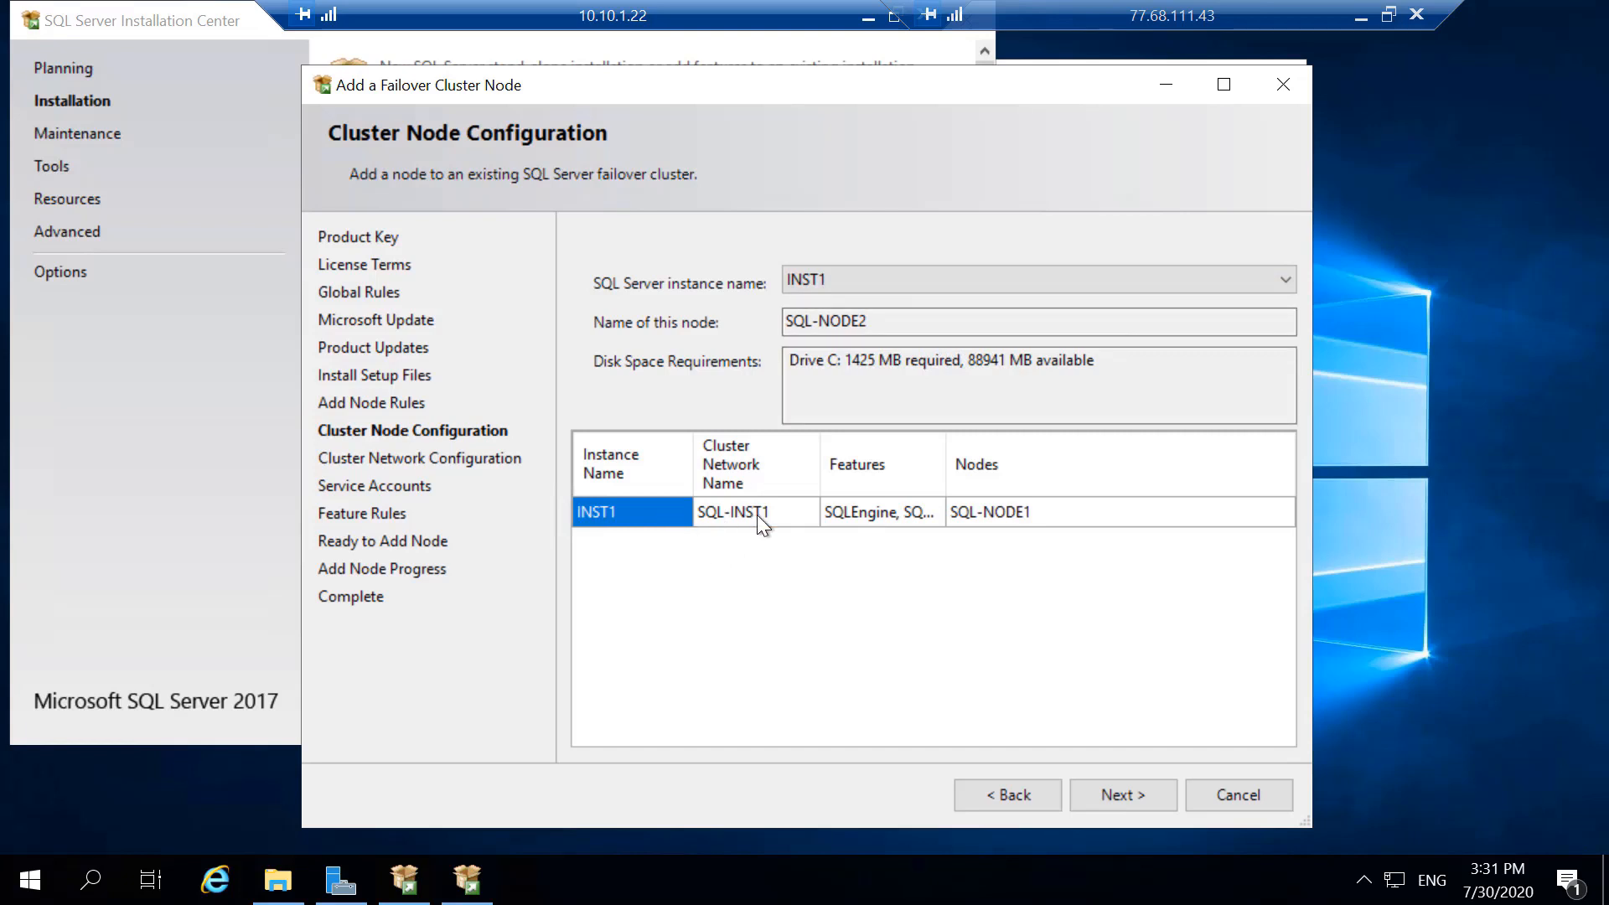
# - Accept instance INST1 for SQL-NODE2 and the existing 10.10.1.20 cluster network settings, continuing to Service Accounts
pyautogui.click(1105, 801)
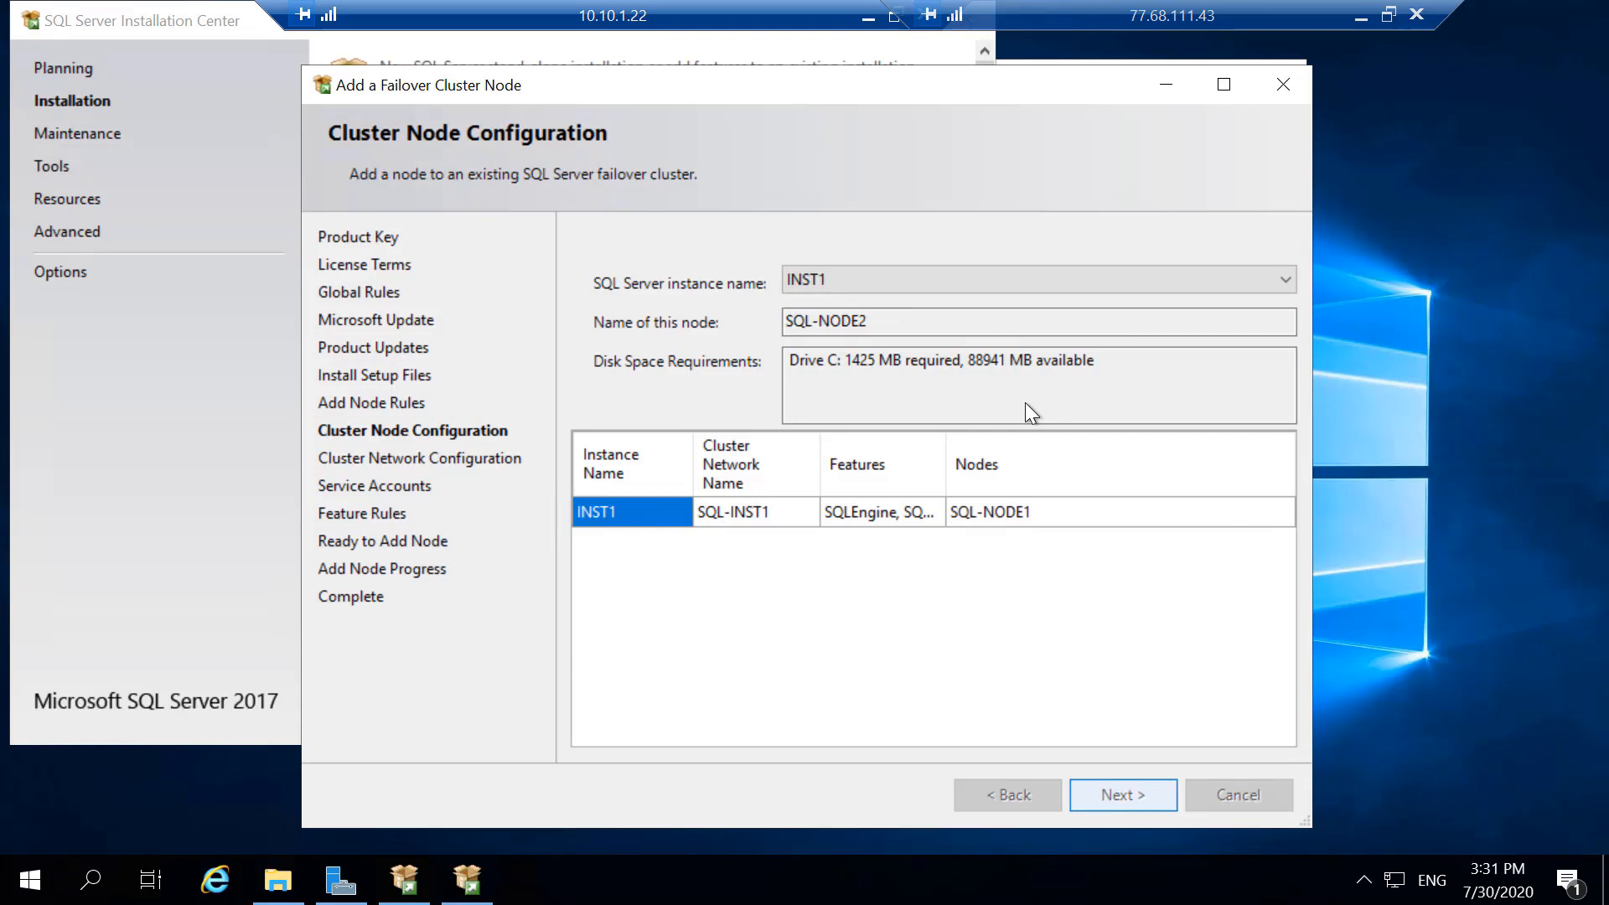
pyautogui.click(1105, 796)
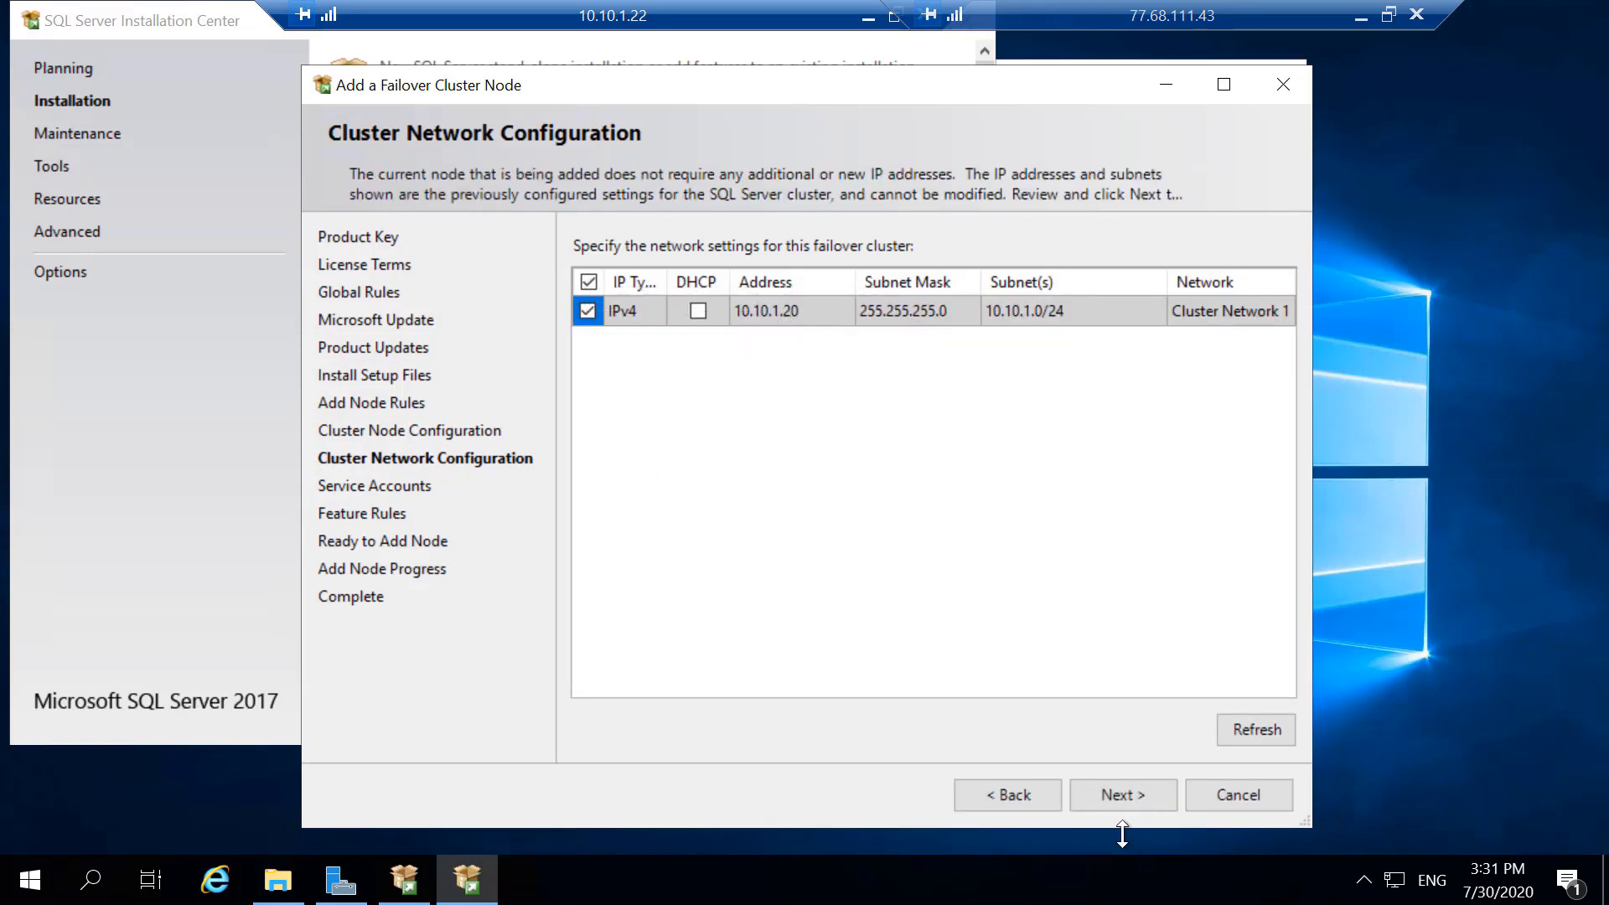
pyautogui.click(1110, 791)
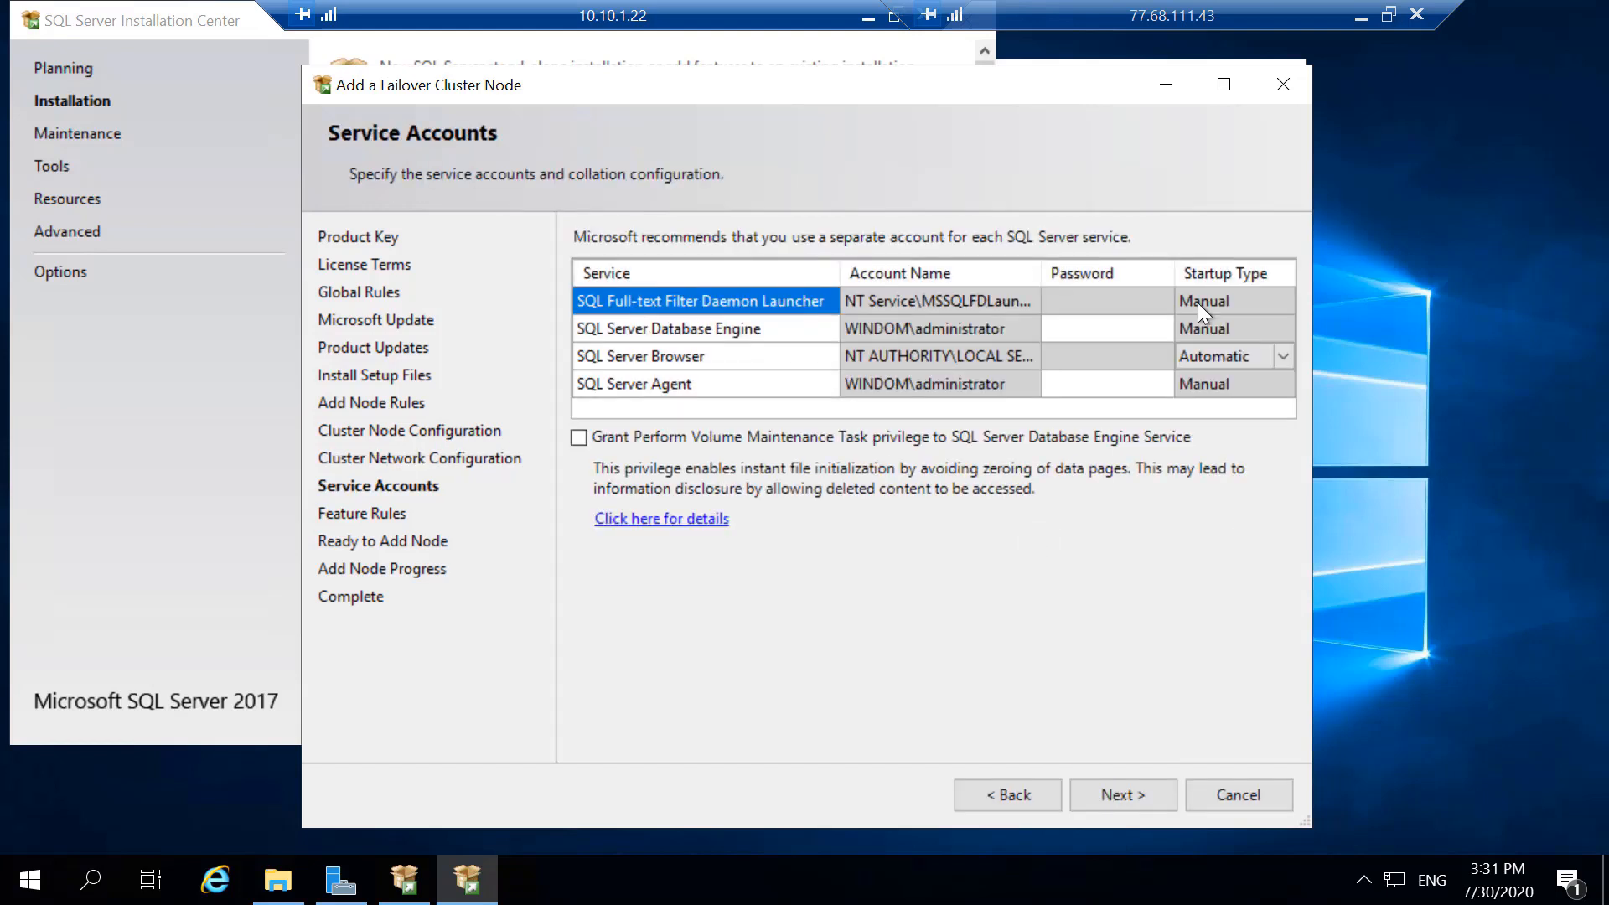
# - Enter the account passwords for the SQL Server Database Engine and SQL Server Agent service accounts
pyautogui.click(1079, 329)
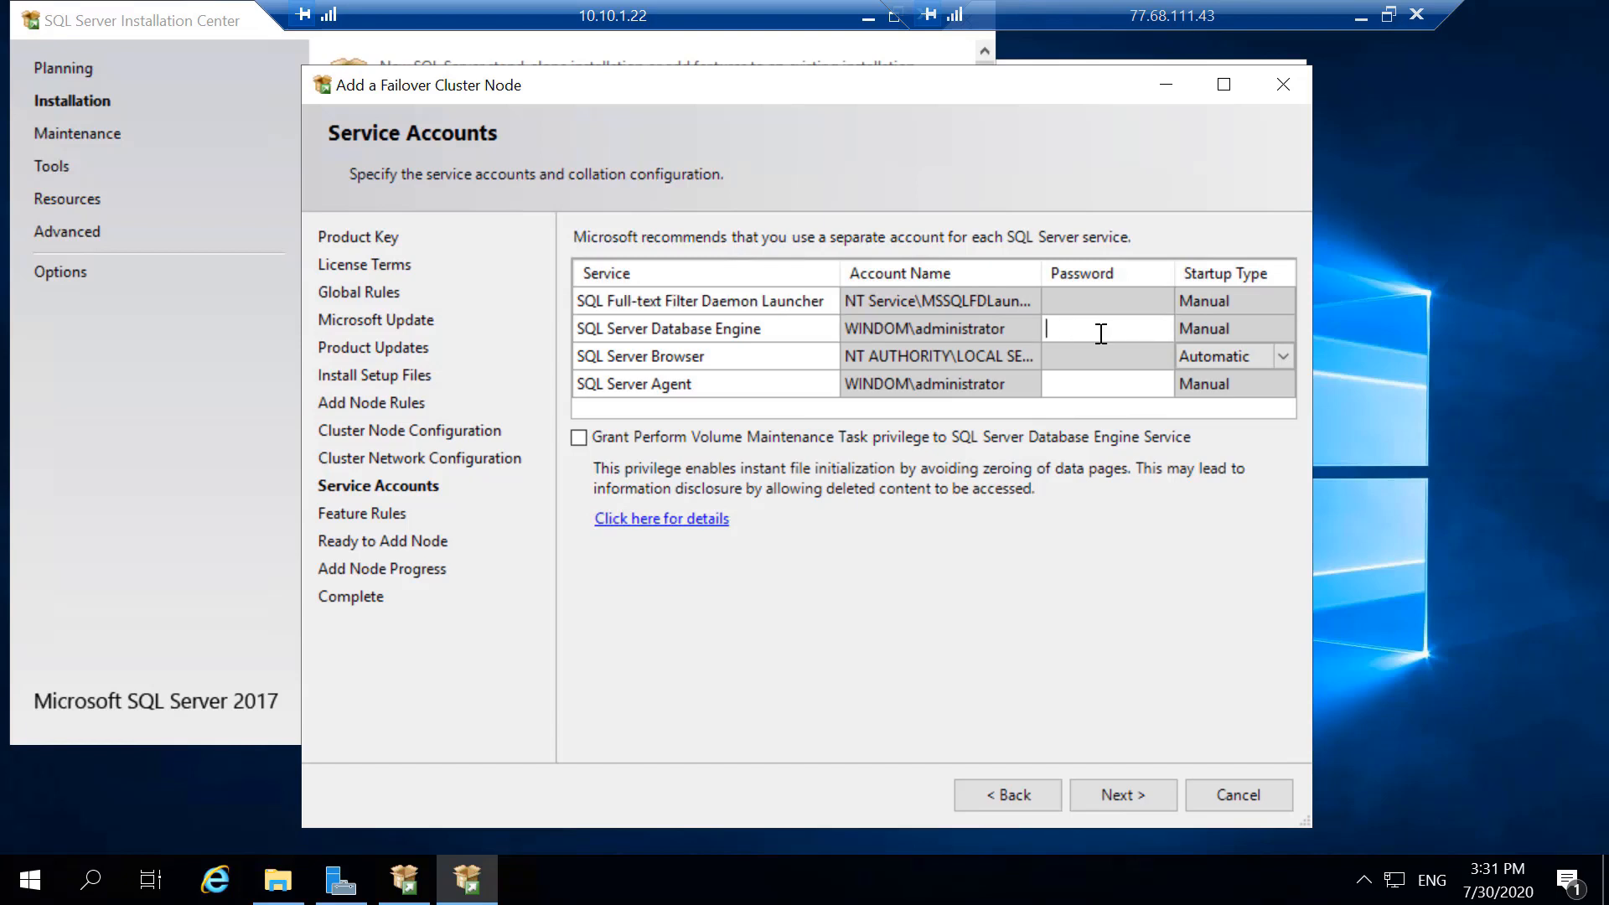
pyautogui.write('•••••••••••')
pyautogui.press('Tab')
pyautogui.press('Tab')
pyautogui.press('Tab')
pyautogui.press('Tab')
pyautogui.press('Tab')
pyautogui.press('Tab')
pyautogui.press('Tab')
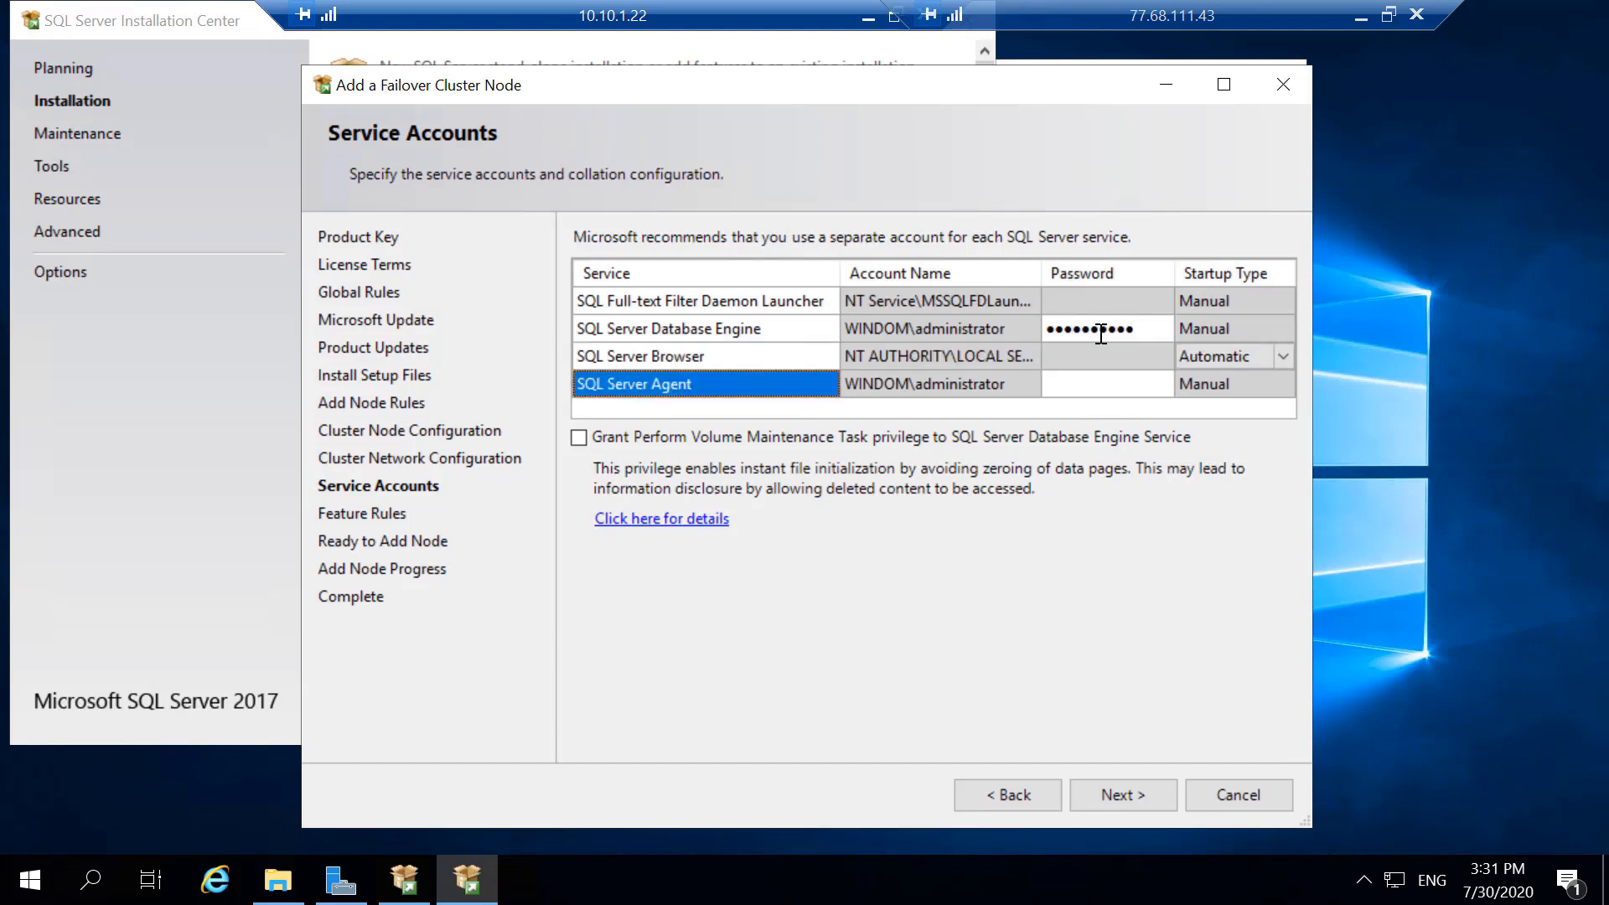
pyautogui.write('•••••••••••')
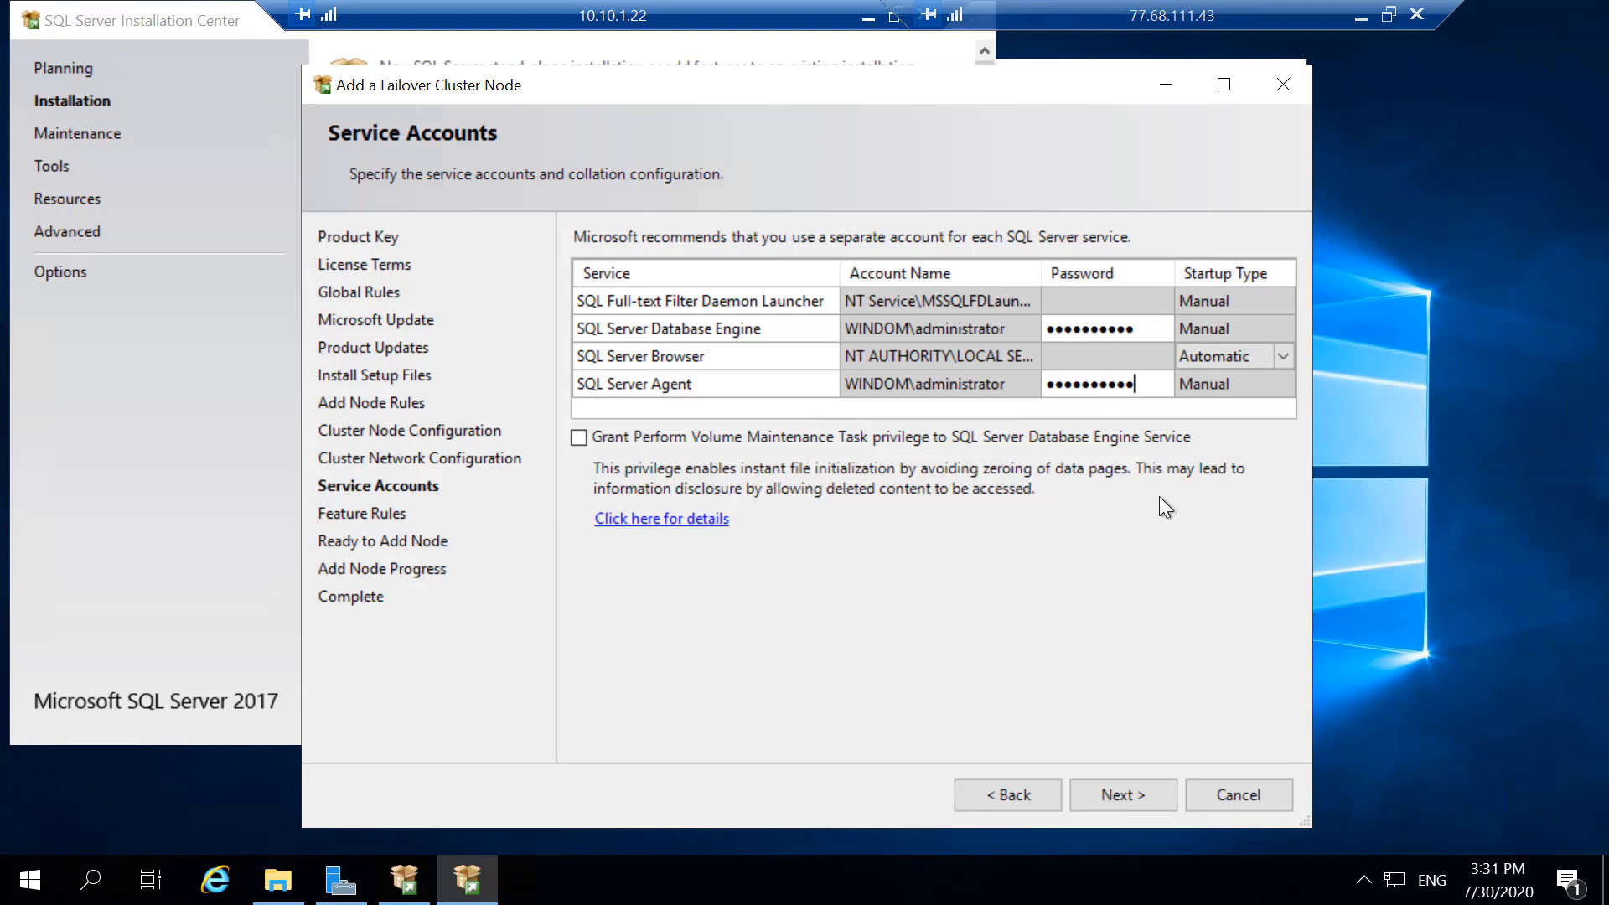
# - Continue to Ready to Add Node, review the feature and INST1 instance summary, and start the node installation
pyautogui.click(1103, 806)
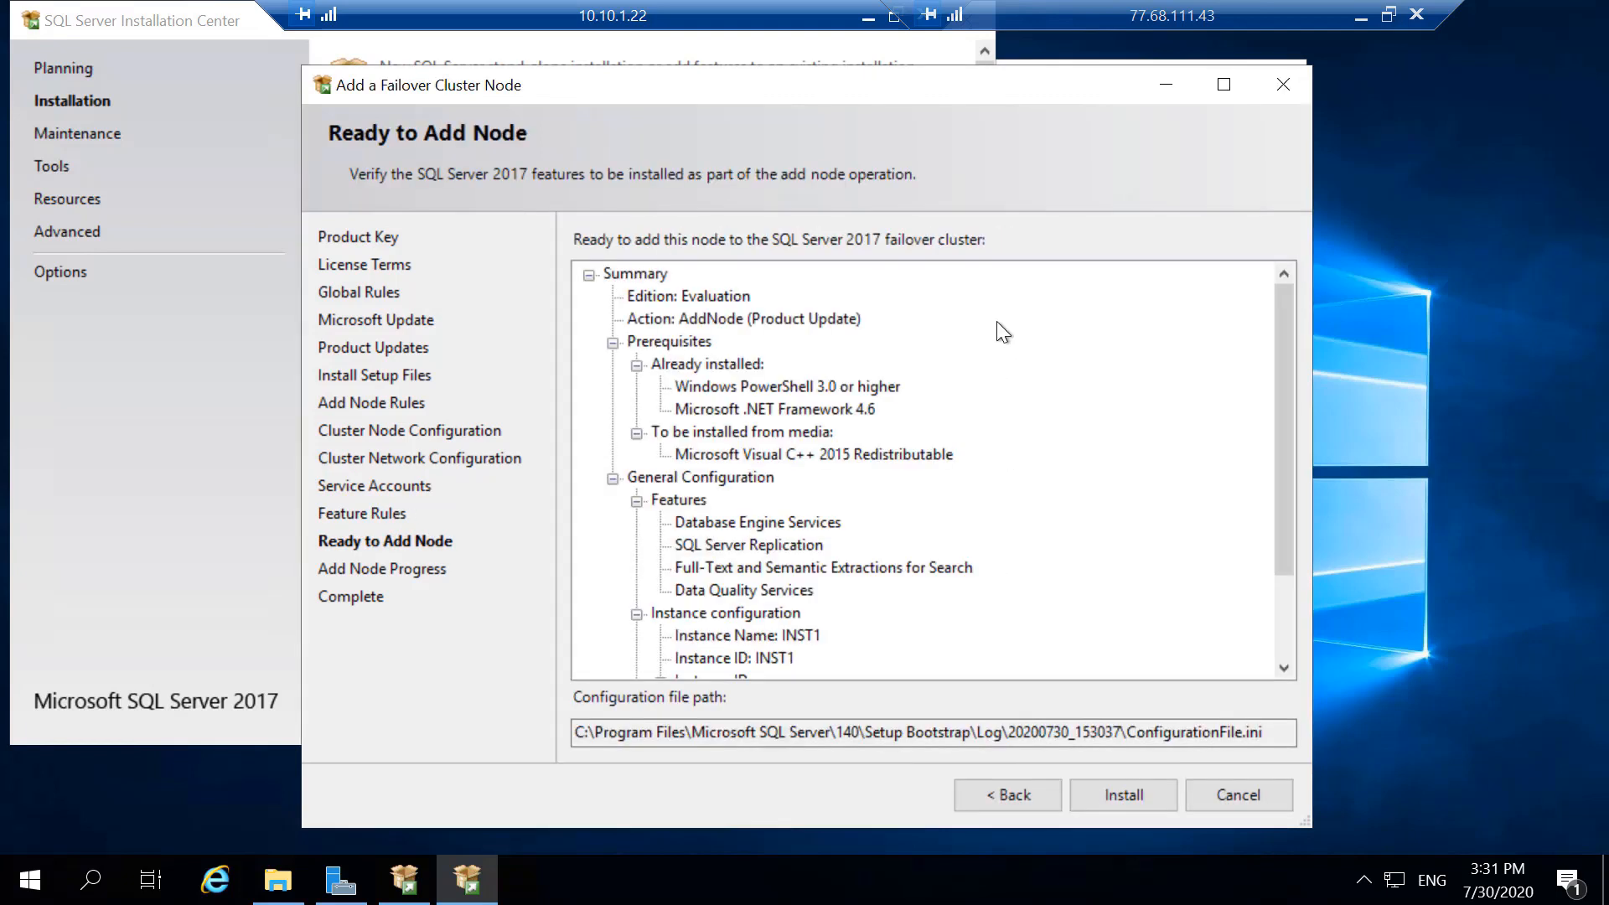
pyautogui.scroll(-2, 1039, 510)
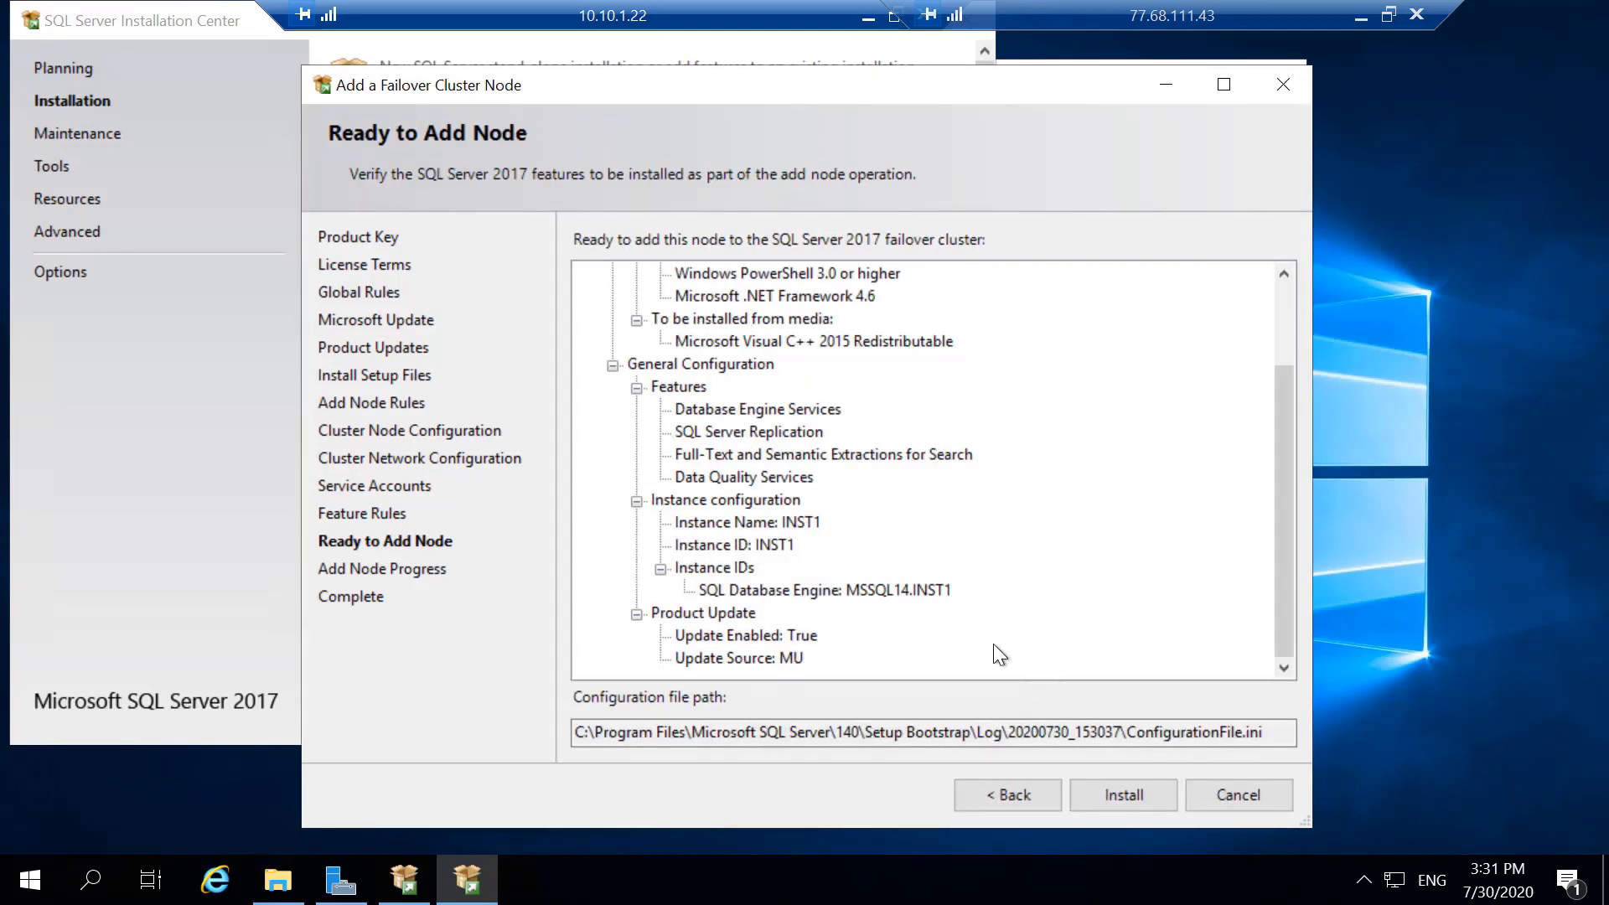
pyautogui.click(1108, 798)
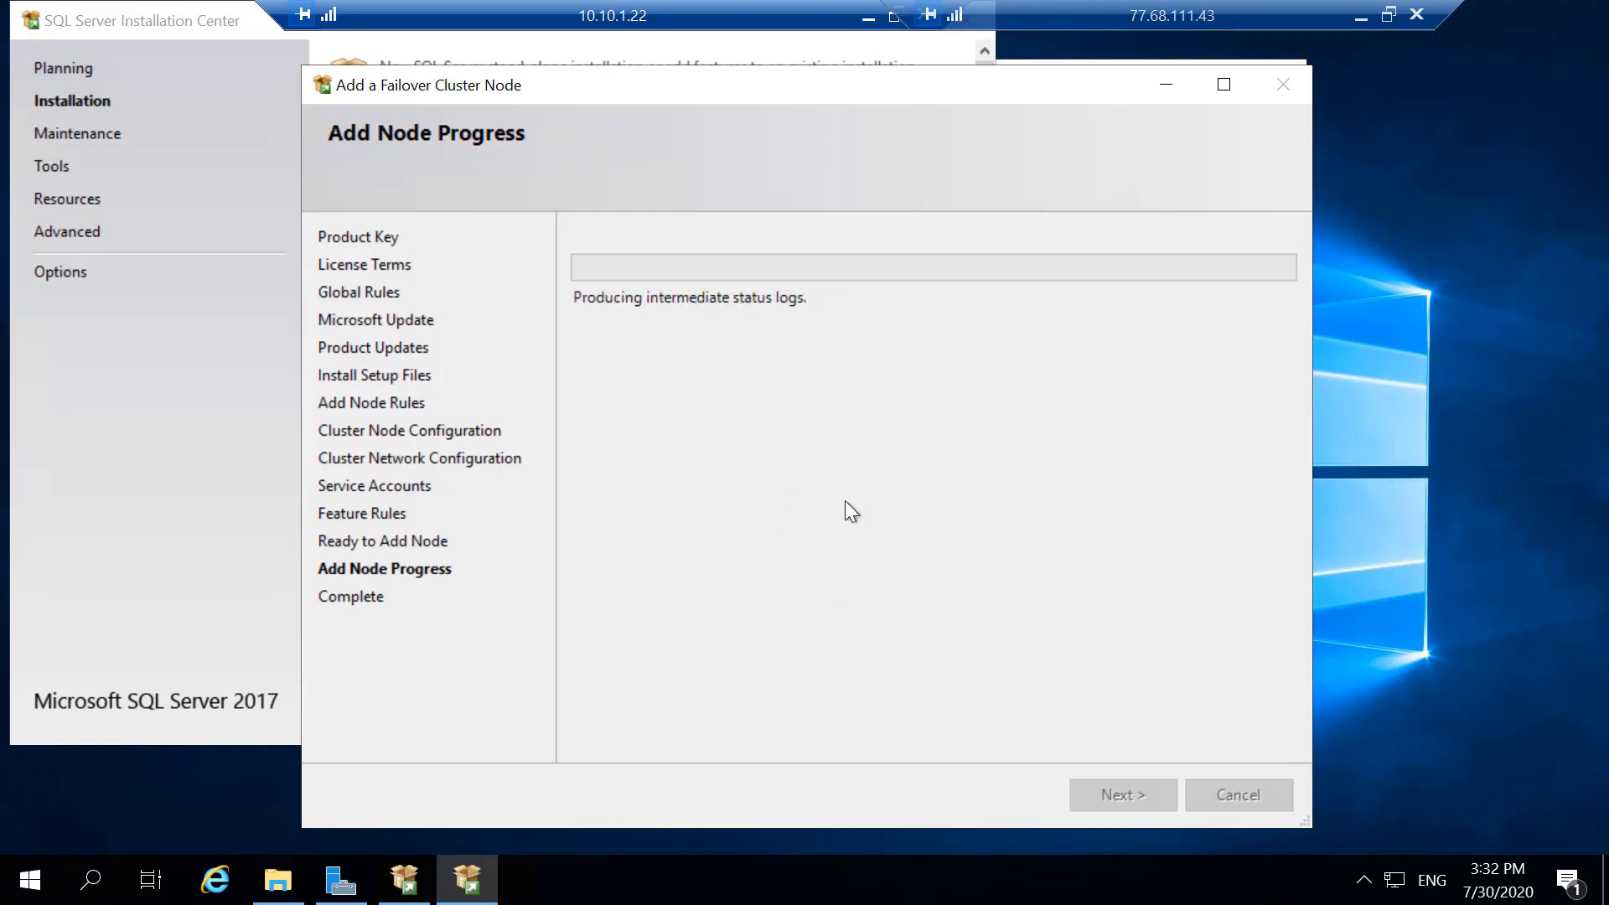
pyautogui.click(866, 16)
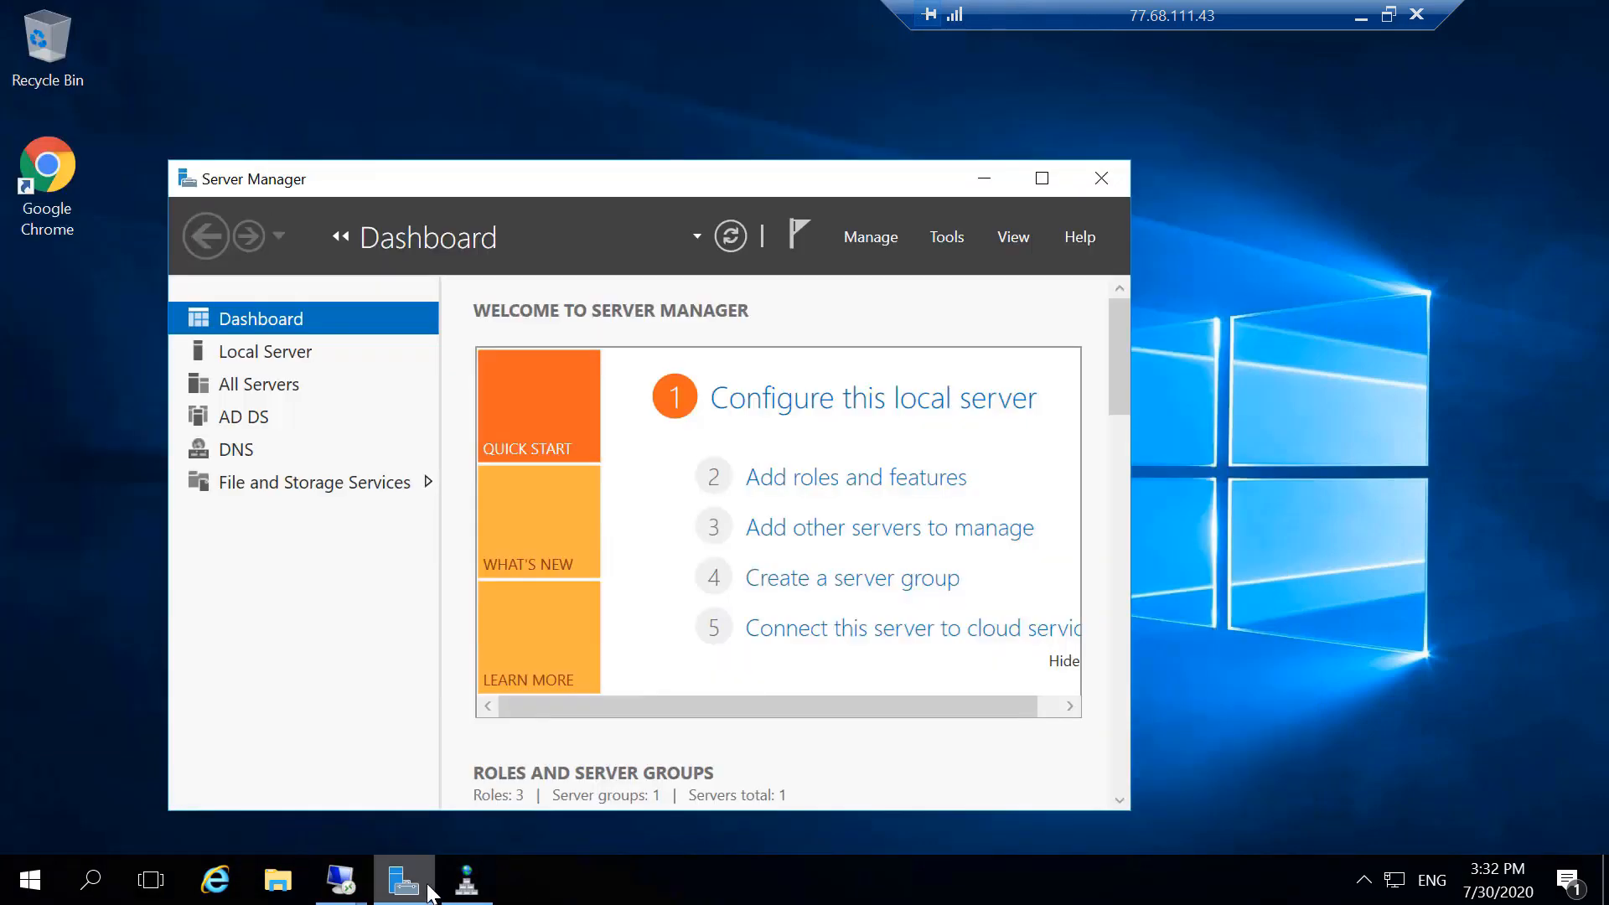
pyautogui.click(341, 880)
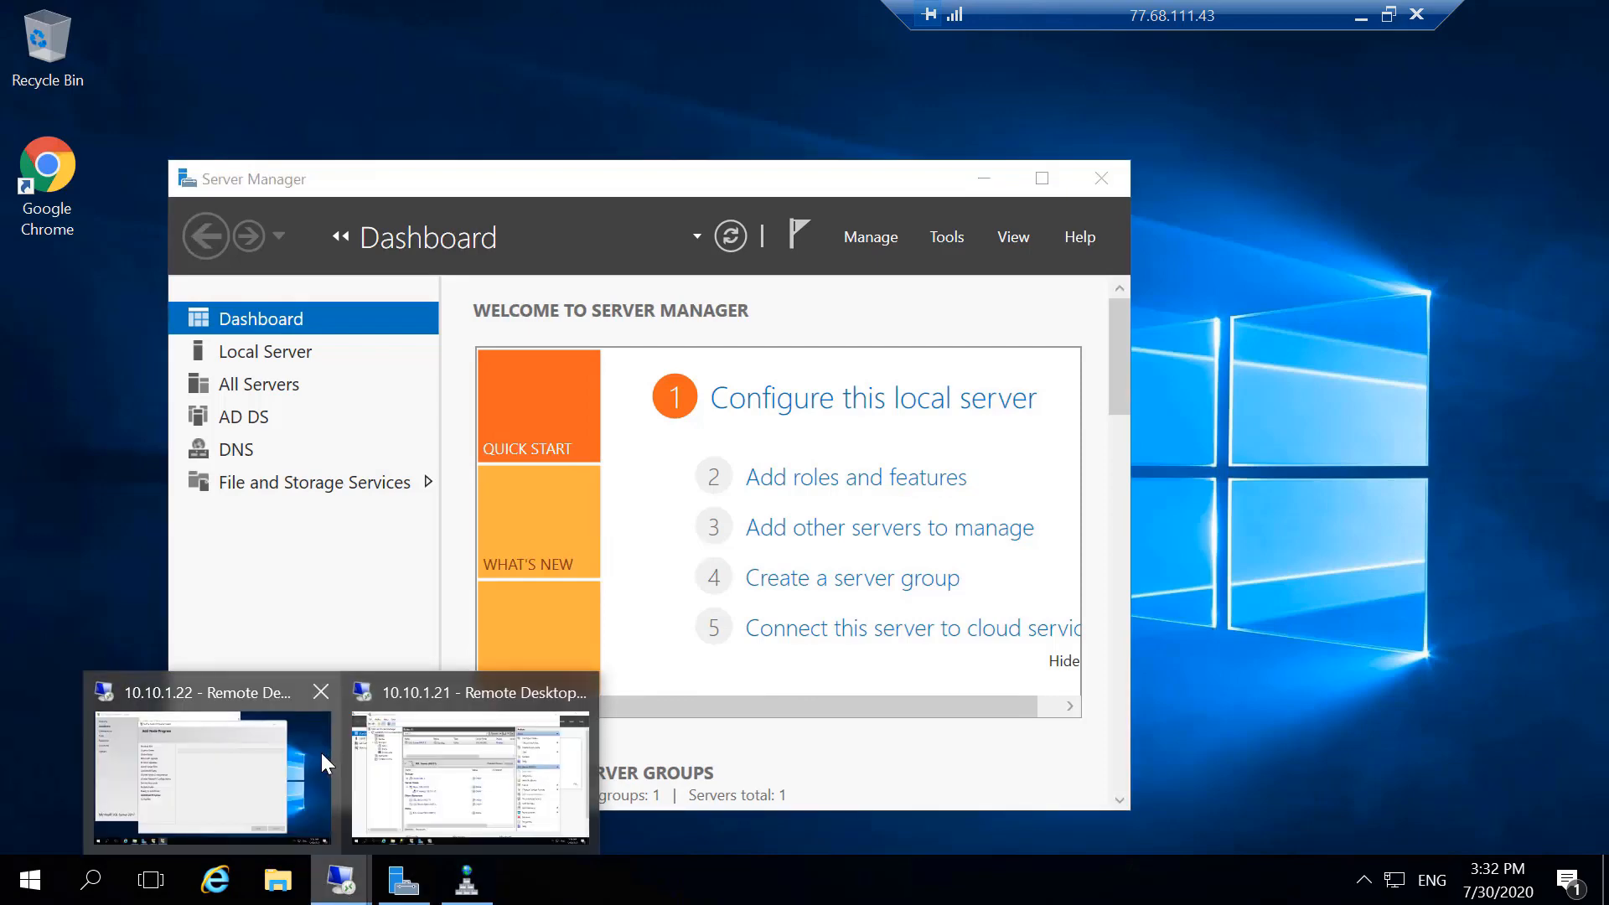
pyautogui.click(214, 763)
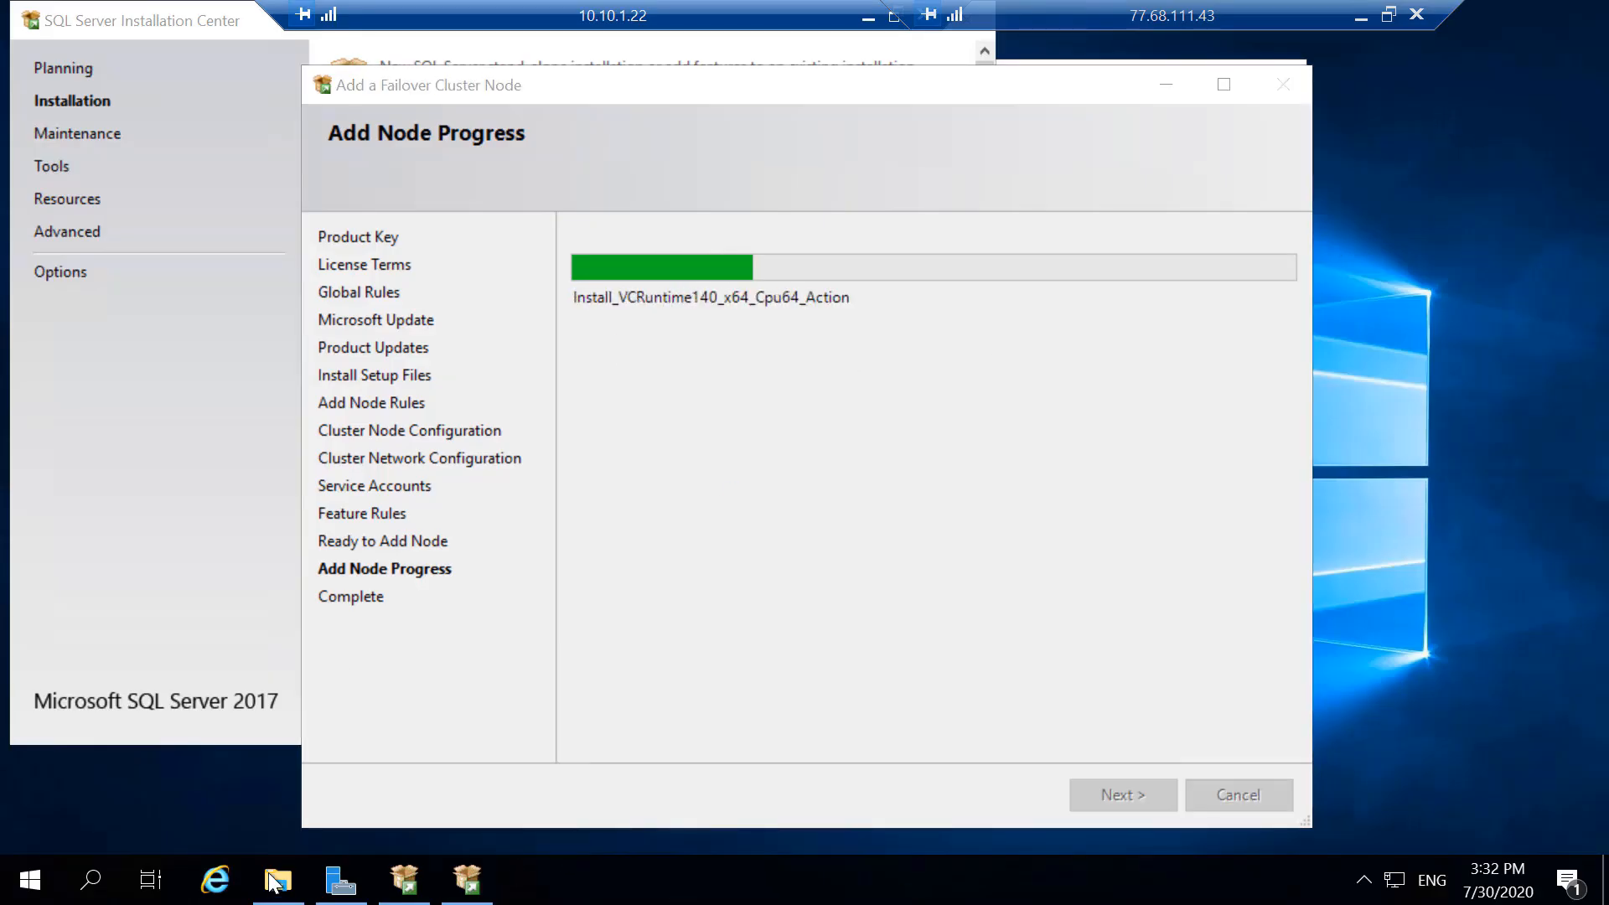
# - Search for Failover Cluster Manager in the 10.10.1.22 session and launch it
pyautogui.moveTo(288, 888)
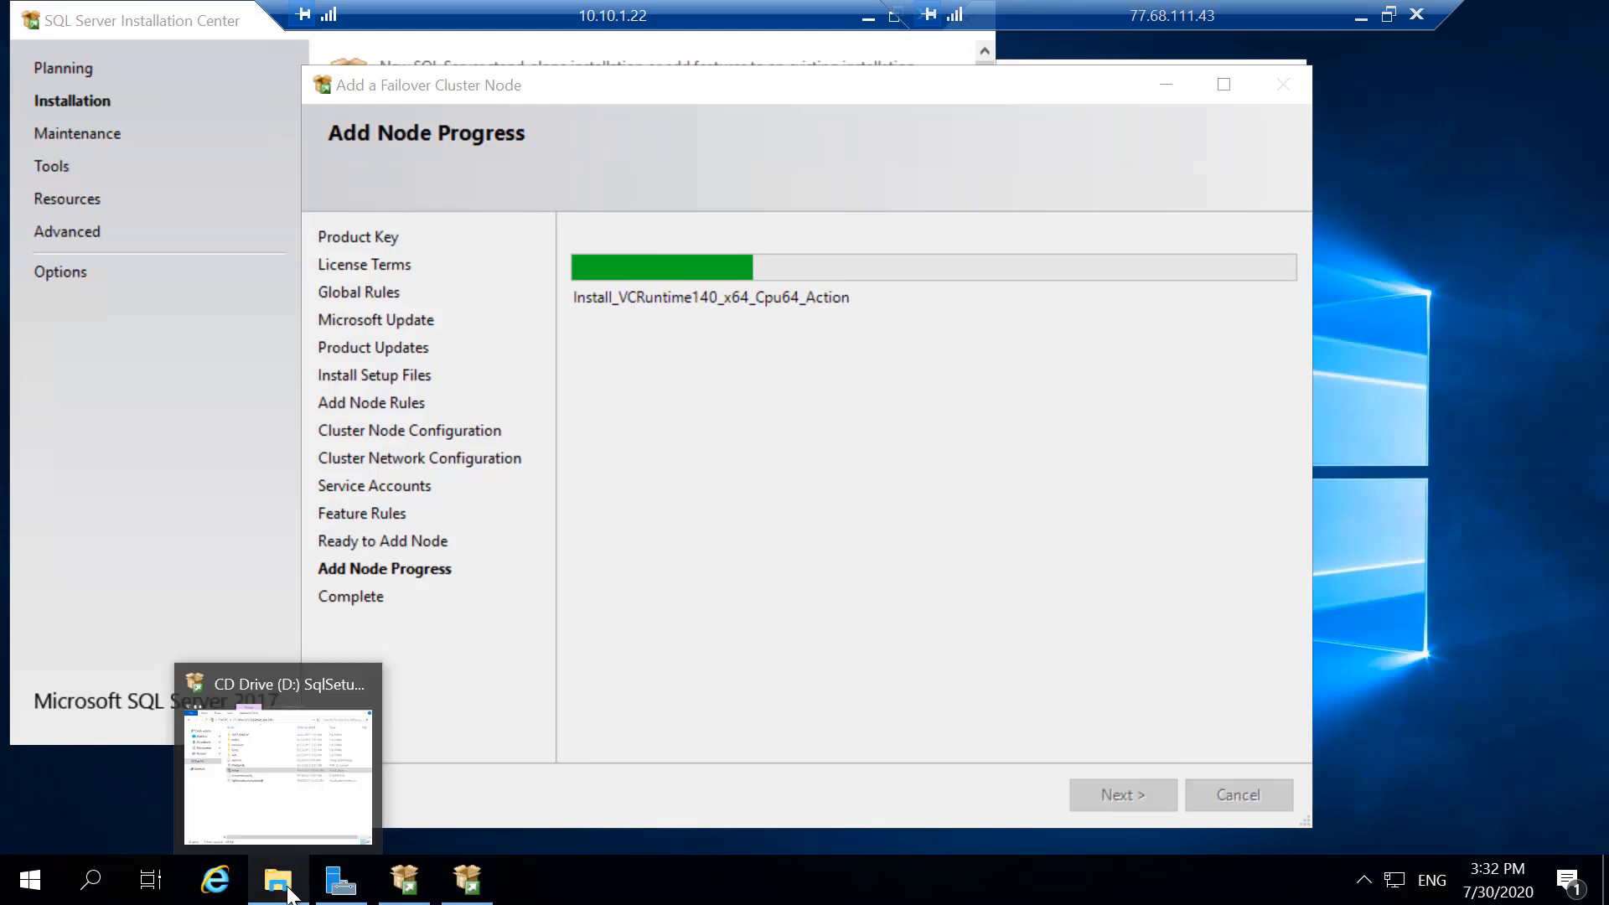
pyautogui.click(84, 891)
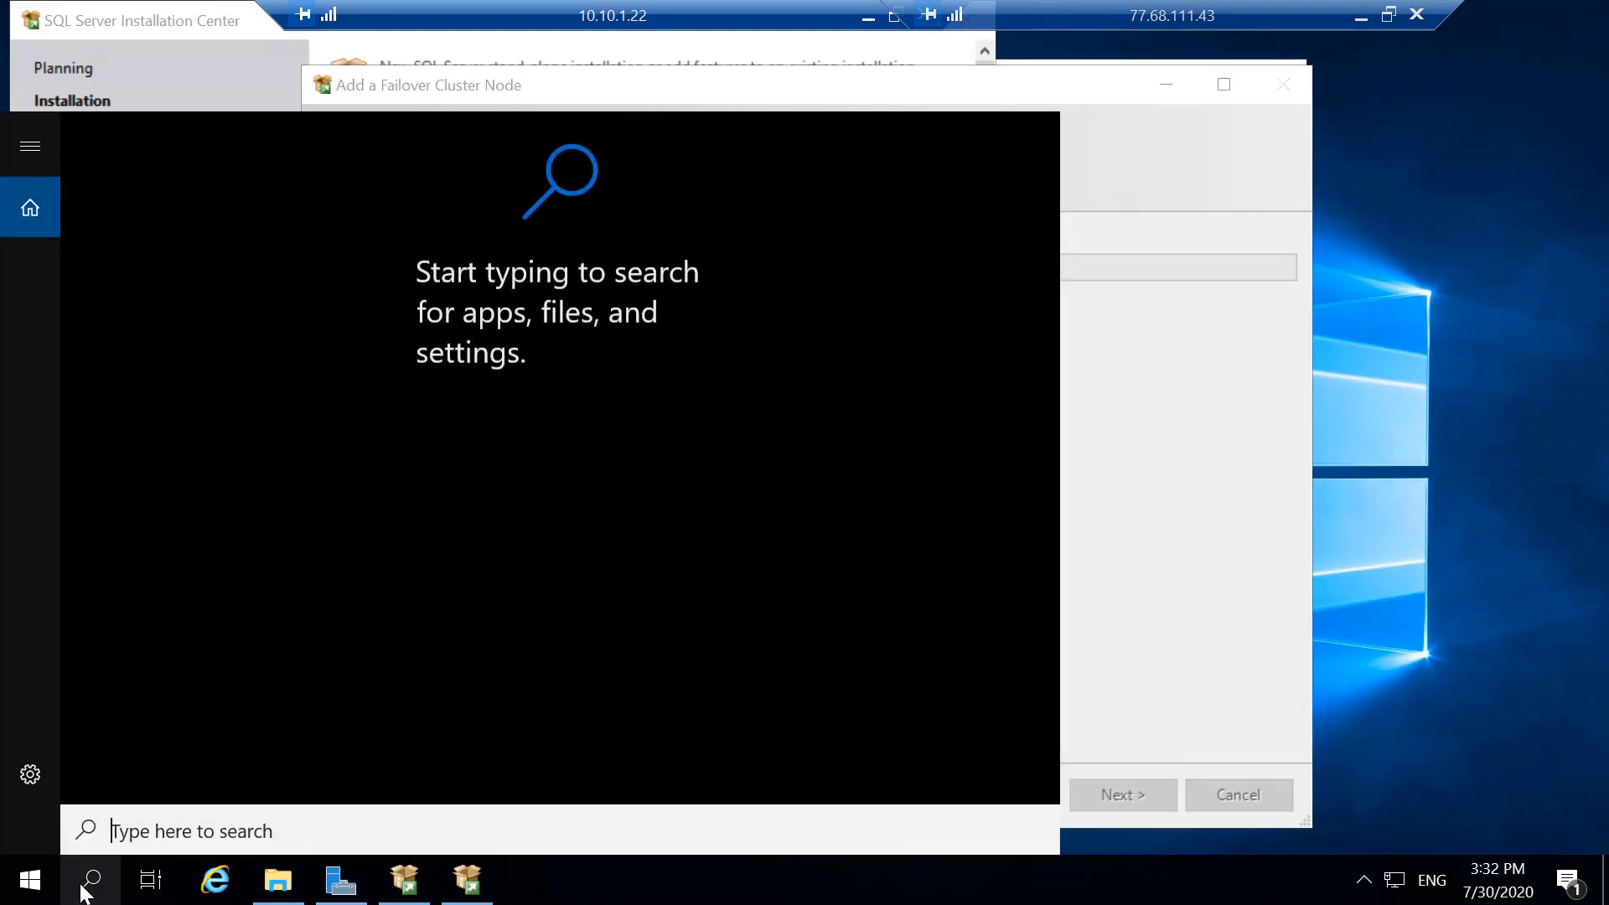
pyautogui.write('fil')
pyautogui.press('BackSpace')
pyautogui.press('BackSpace')
pyautogui.write('ail')
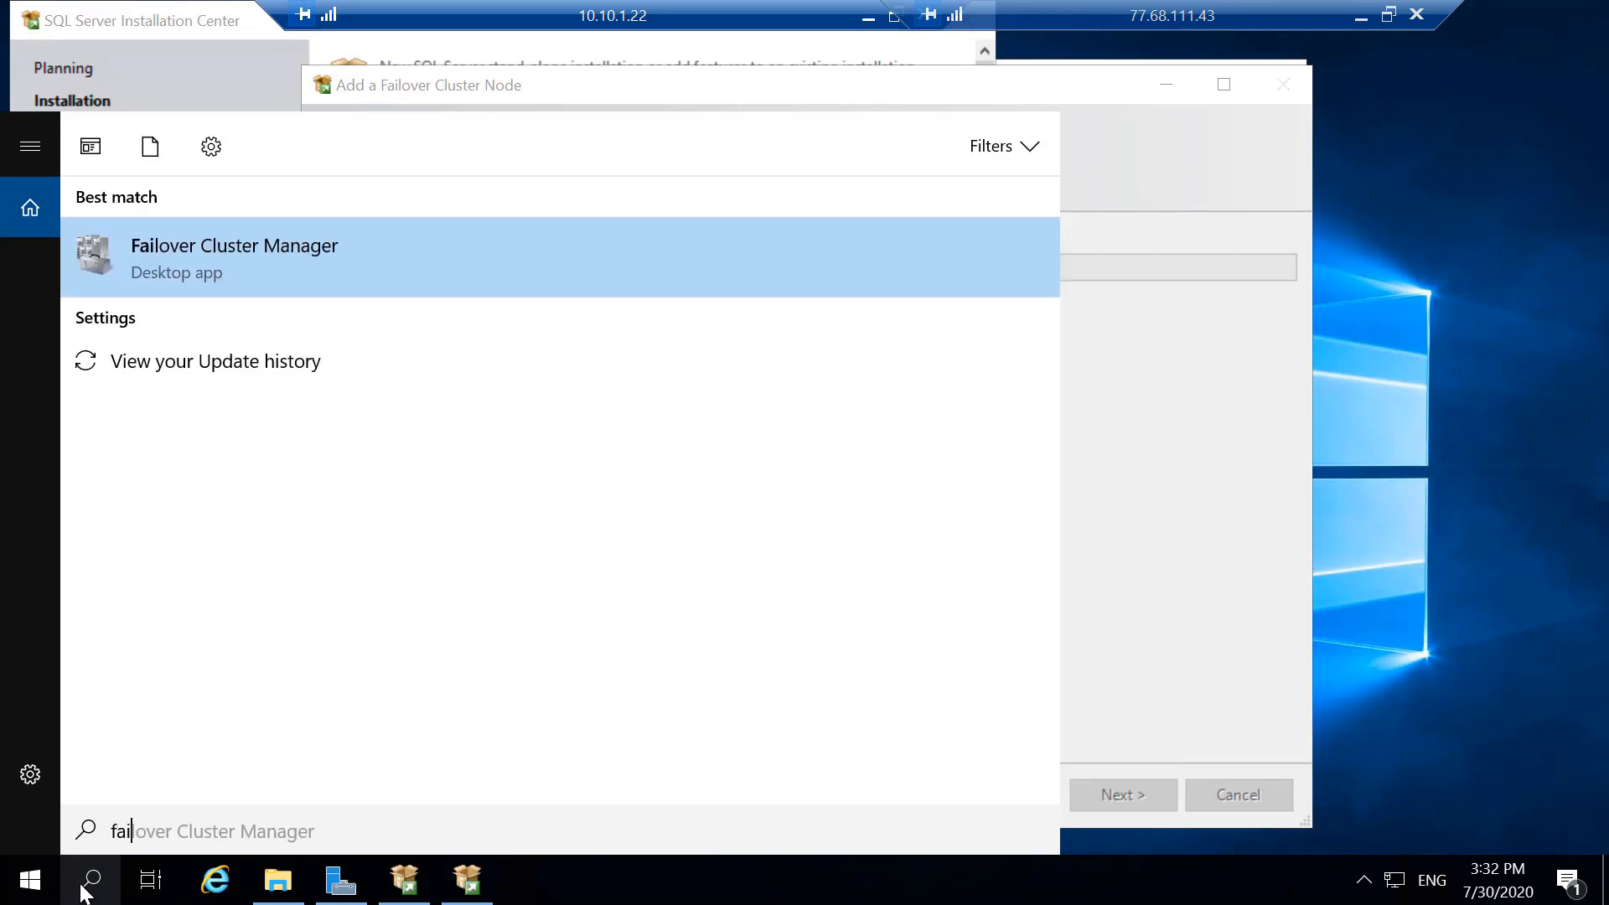
pyautogui.click(215, 266)
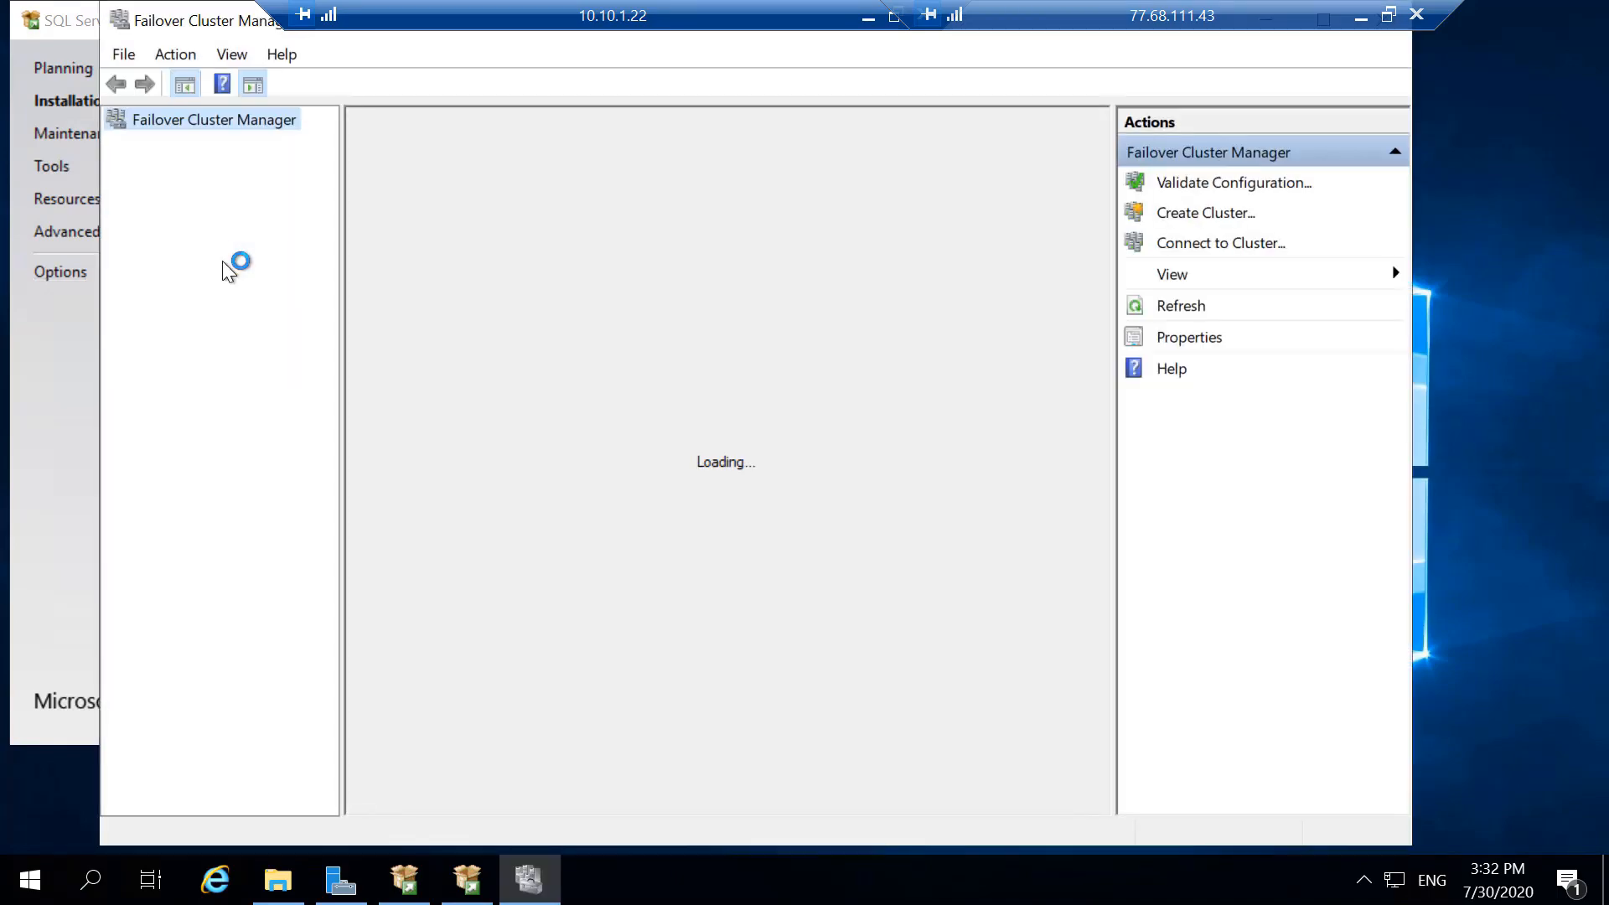
# - Check the owner node and resources of the SQL Server (INST1) role in cluster WINDOM-FOC
pyautogui.click(211, 143)
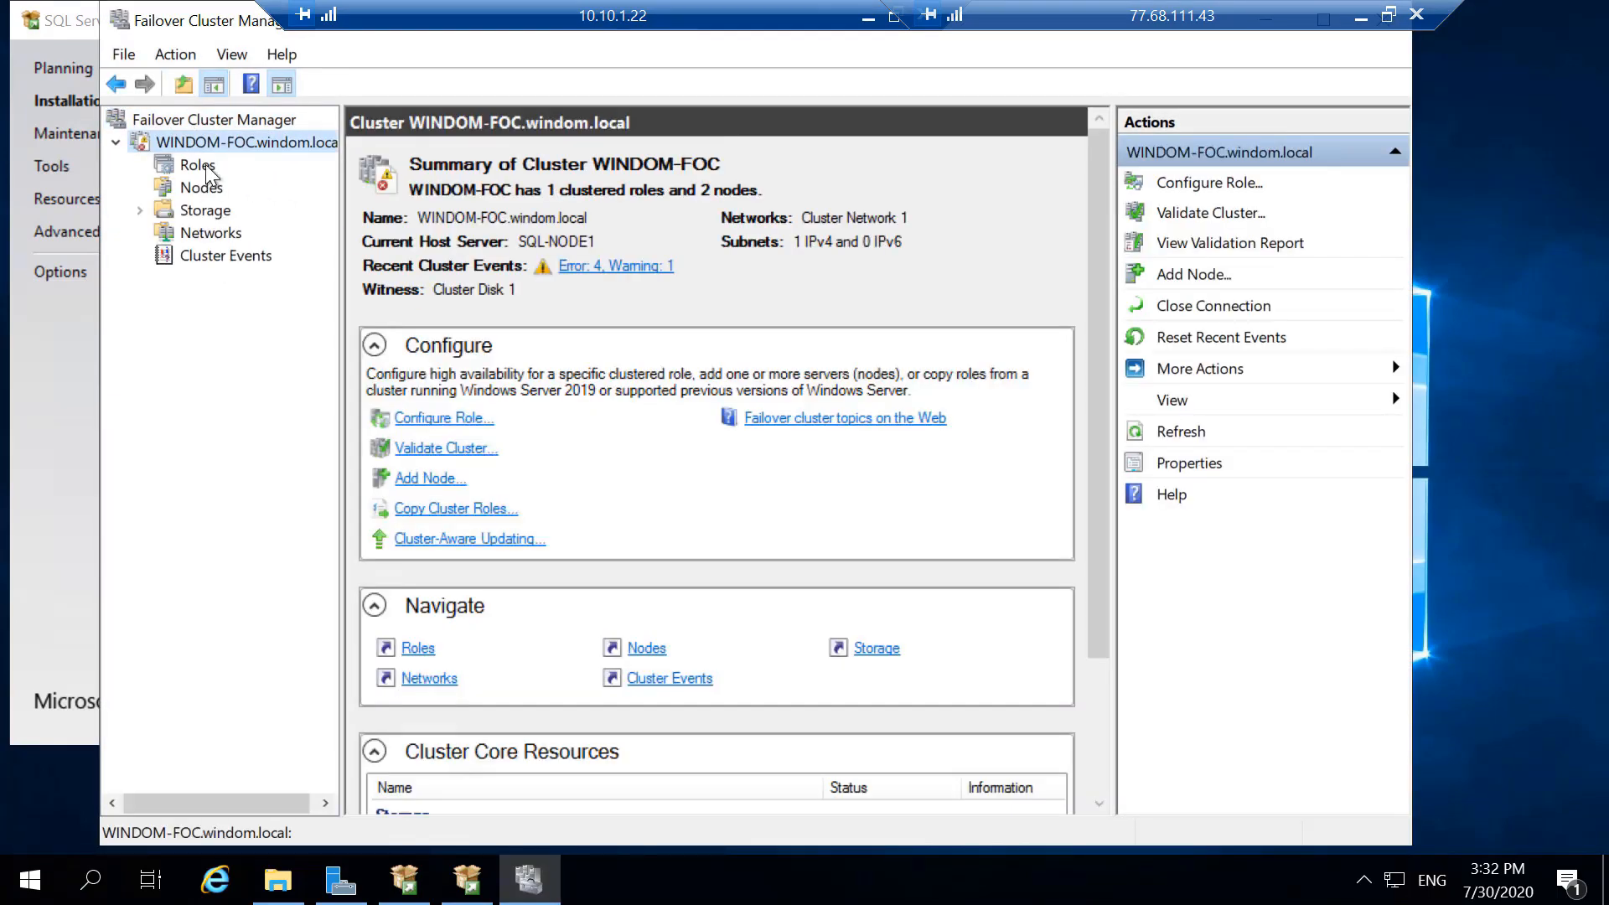
pyautogui.click(201, 165)
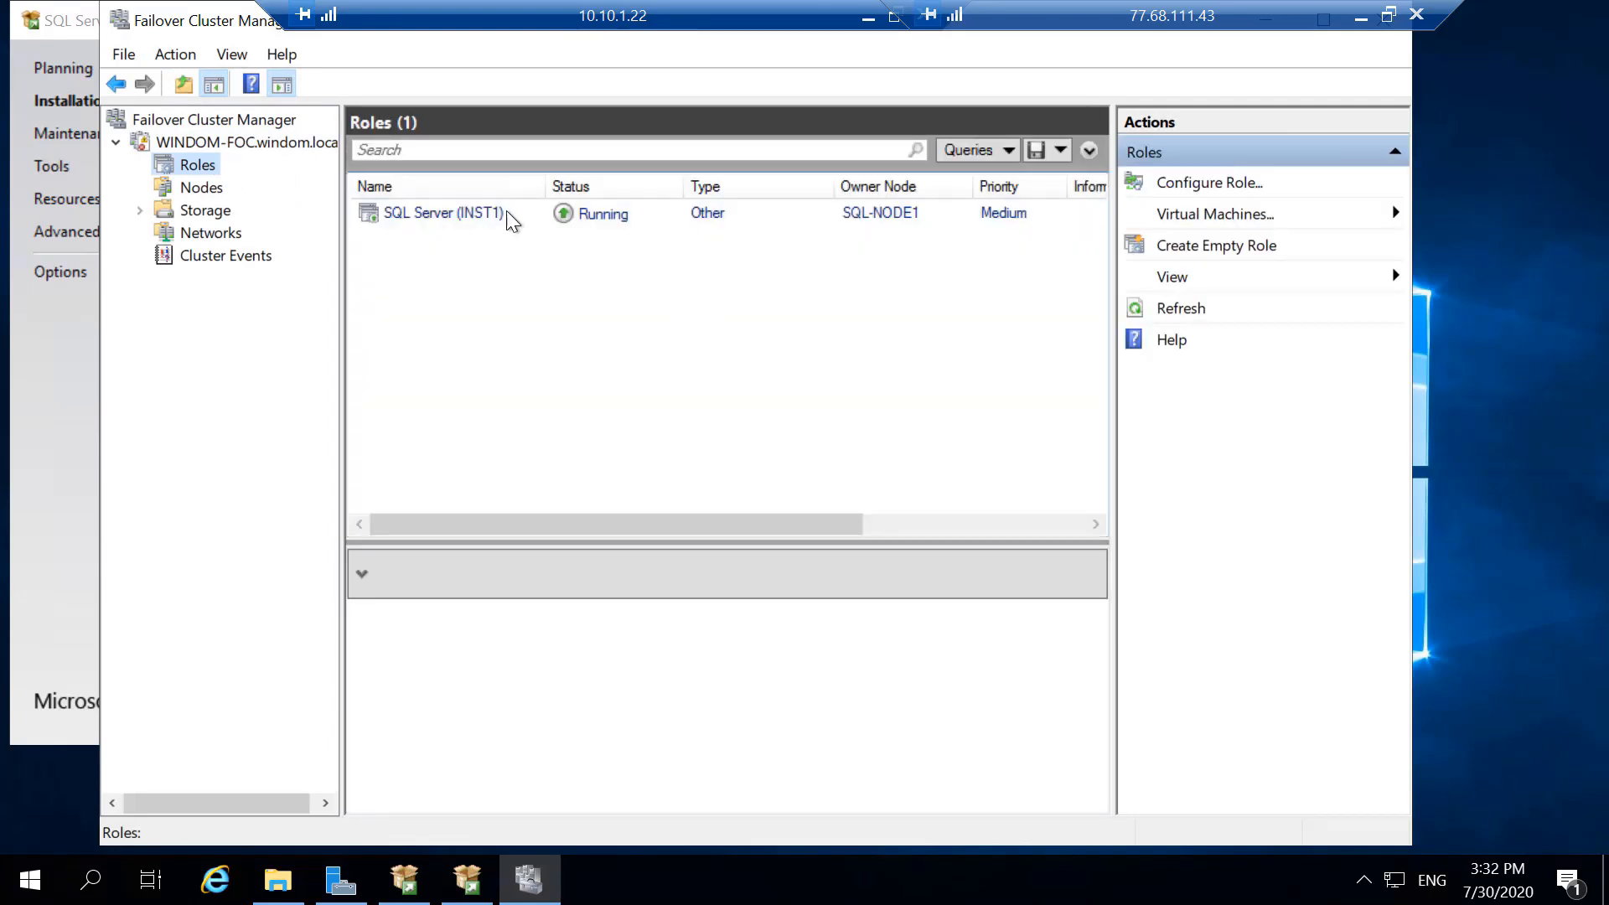
pyautogui.click(846, 217)
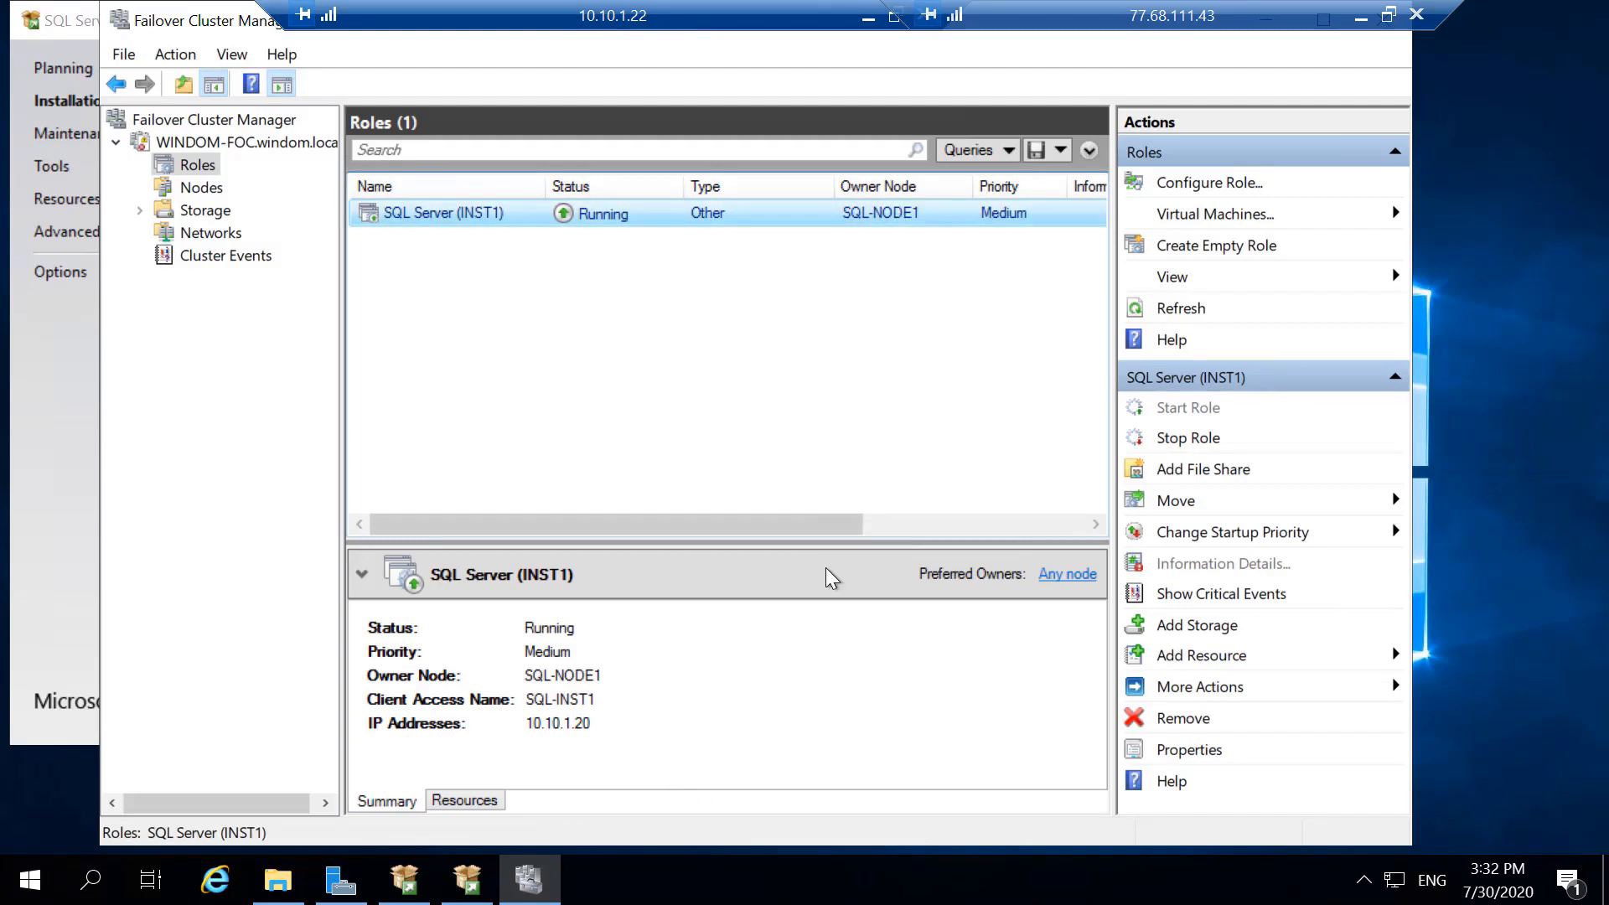
pyautogui.click(906, 524)
pyautogui.click(466, 800)
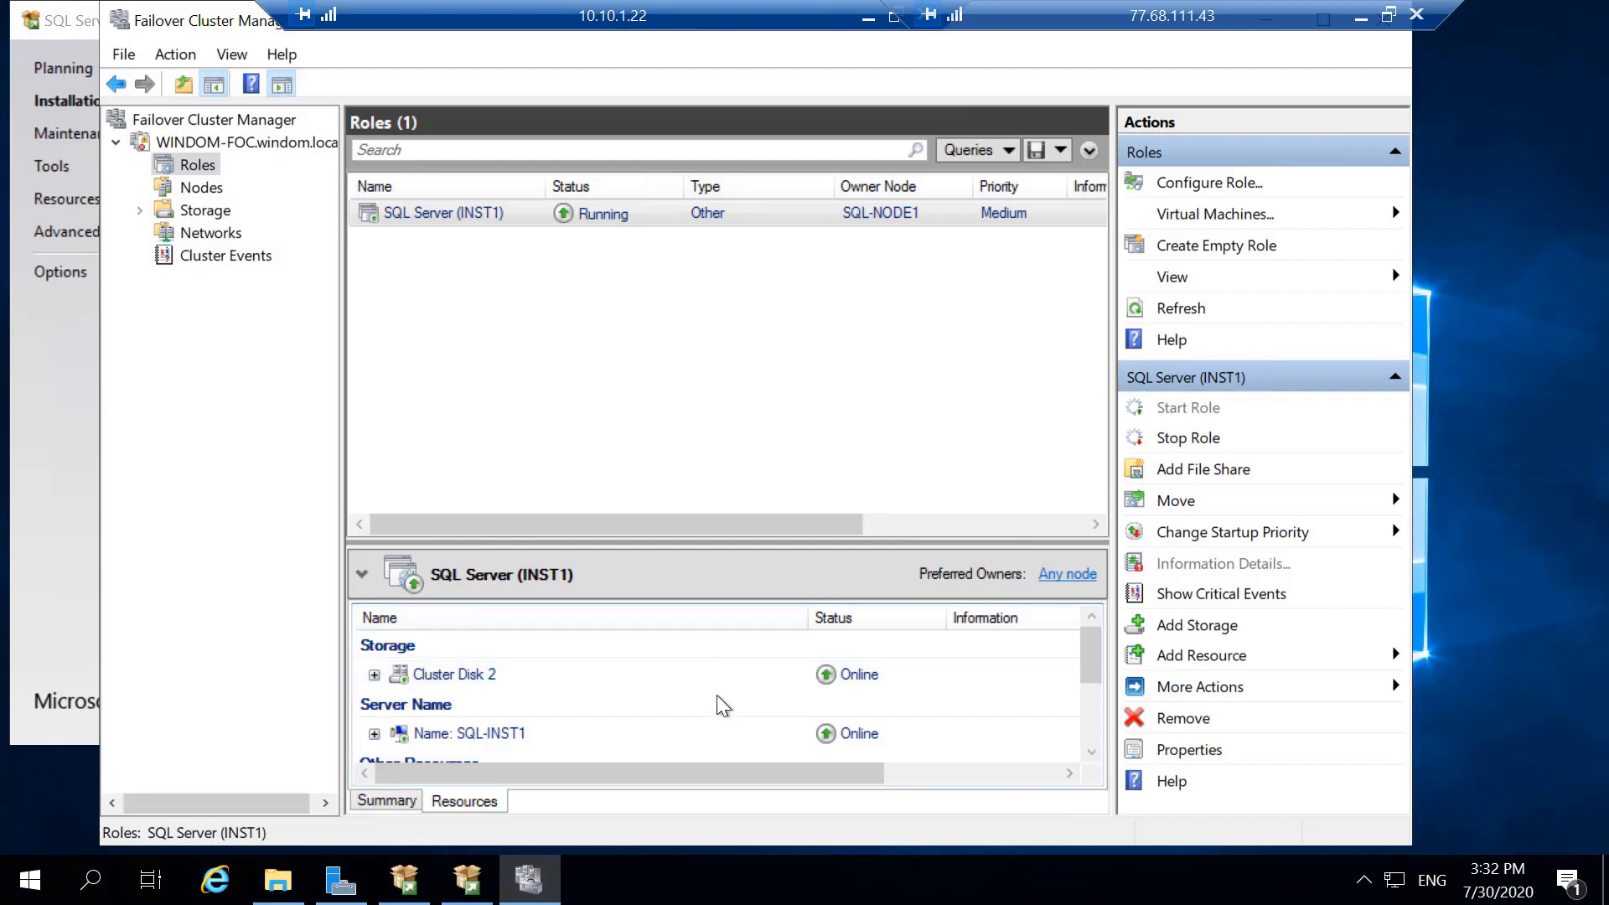
pyautogui.scroll(-3, 727, 696)
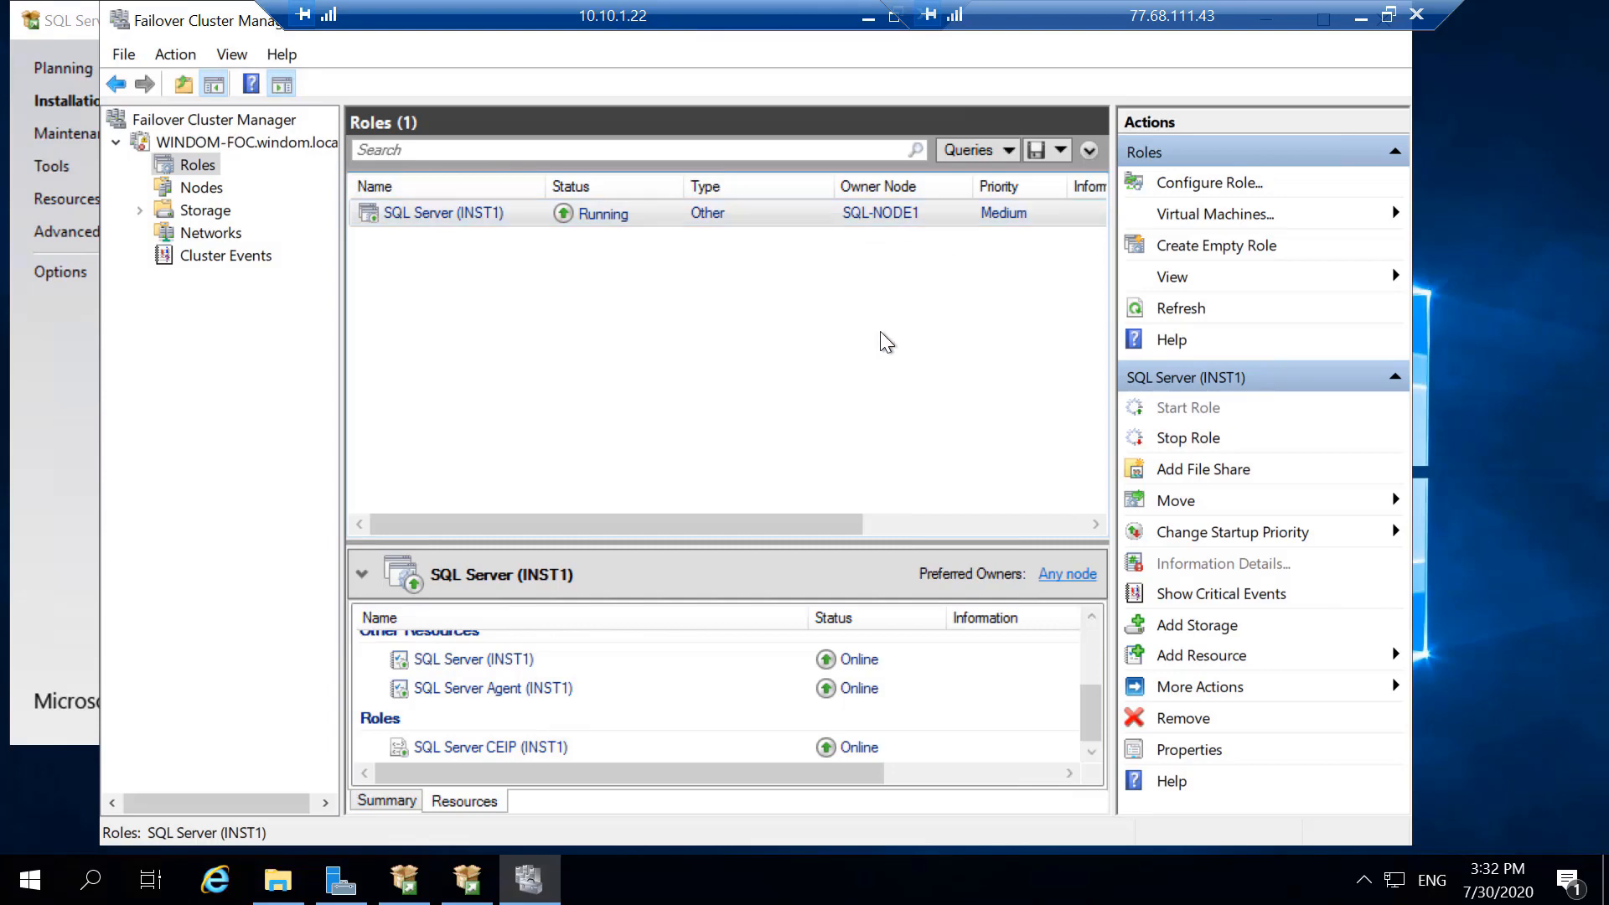
# - Switch back to the Add a Failover Cluster Node setup and close the wizard once the add node operation is complete
pyautogui.hotkey('alt', 'Tab')
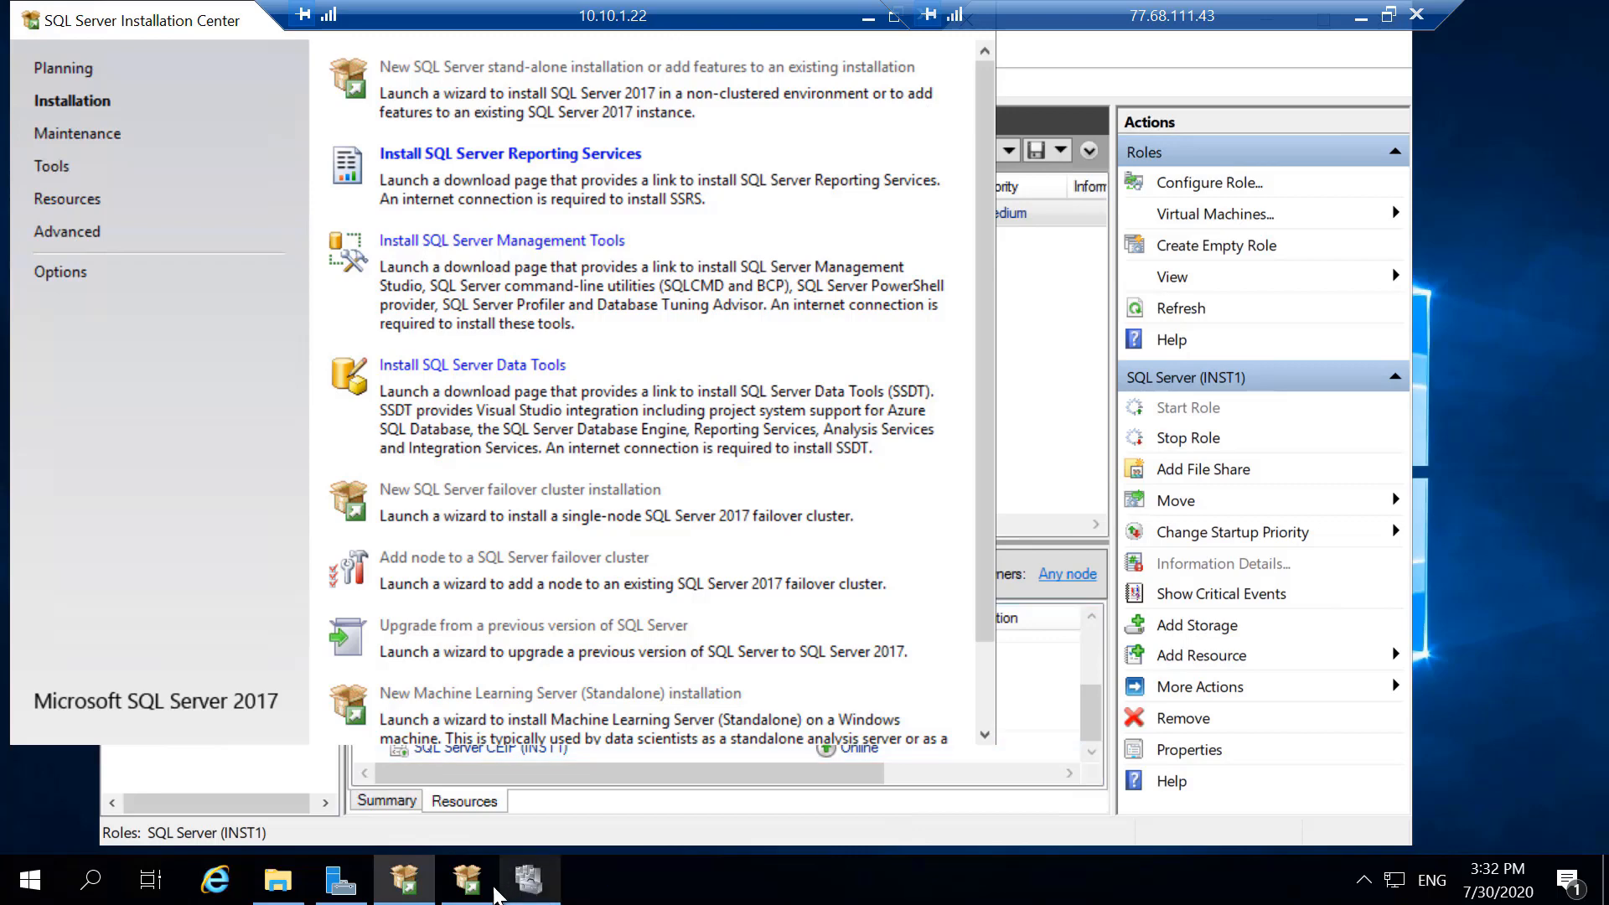
pyautogui.click(467, 879)
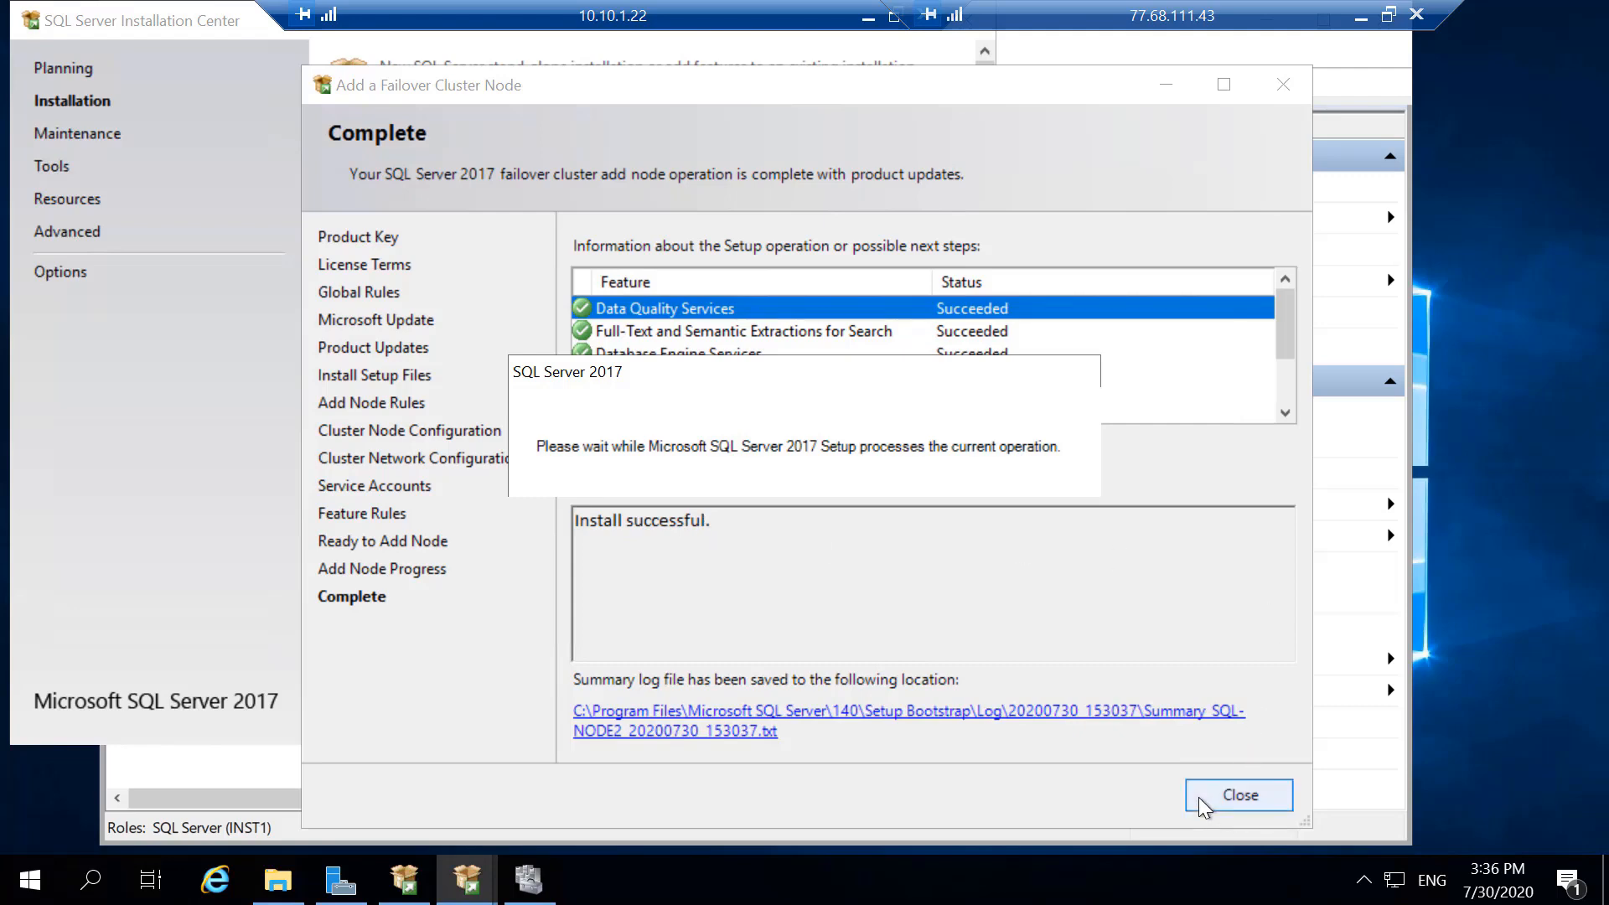
pyautogui.click(1239, 794)
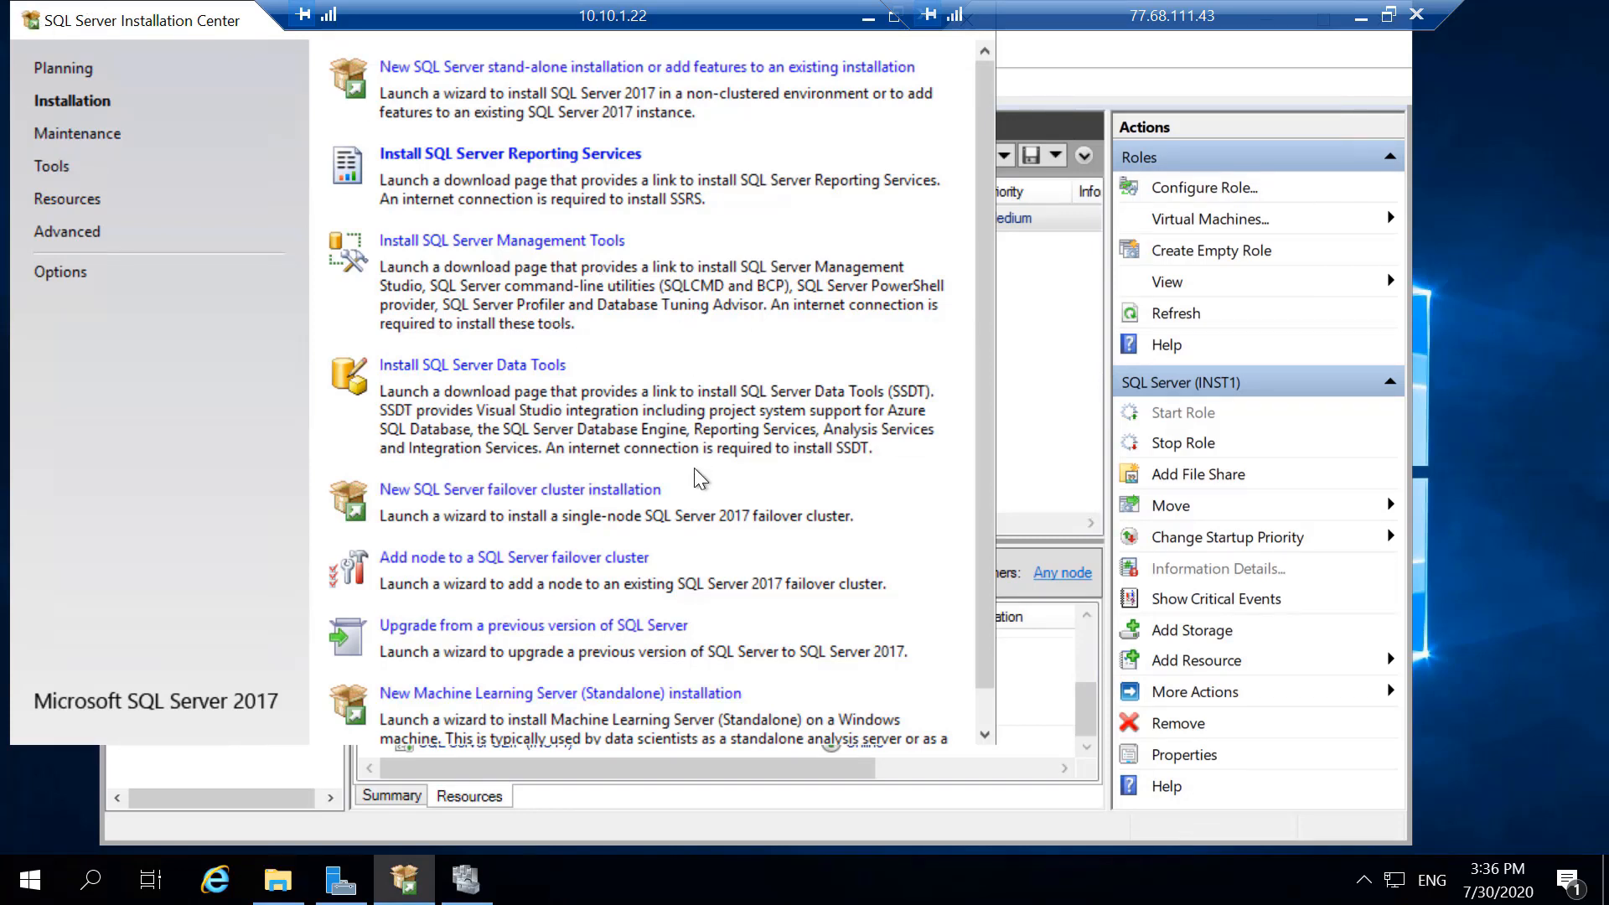
pyautogui.scroll(-1, 687, 396)
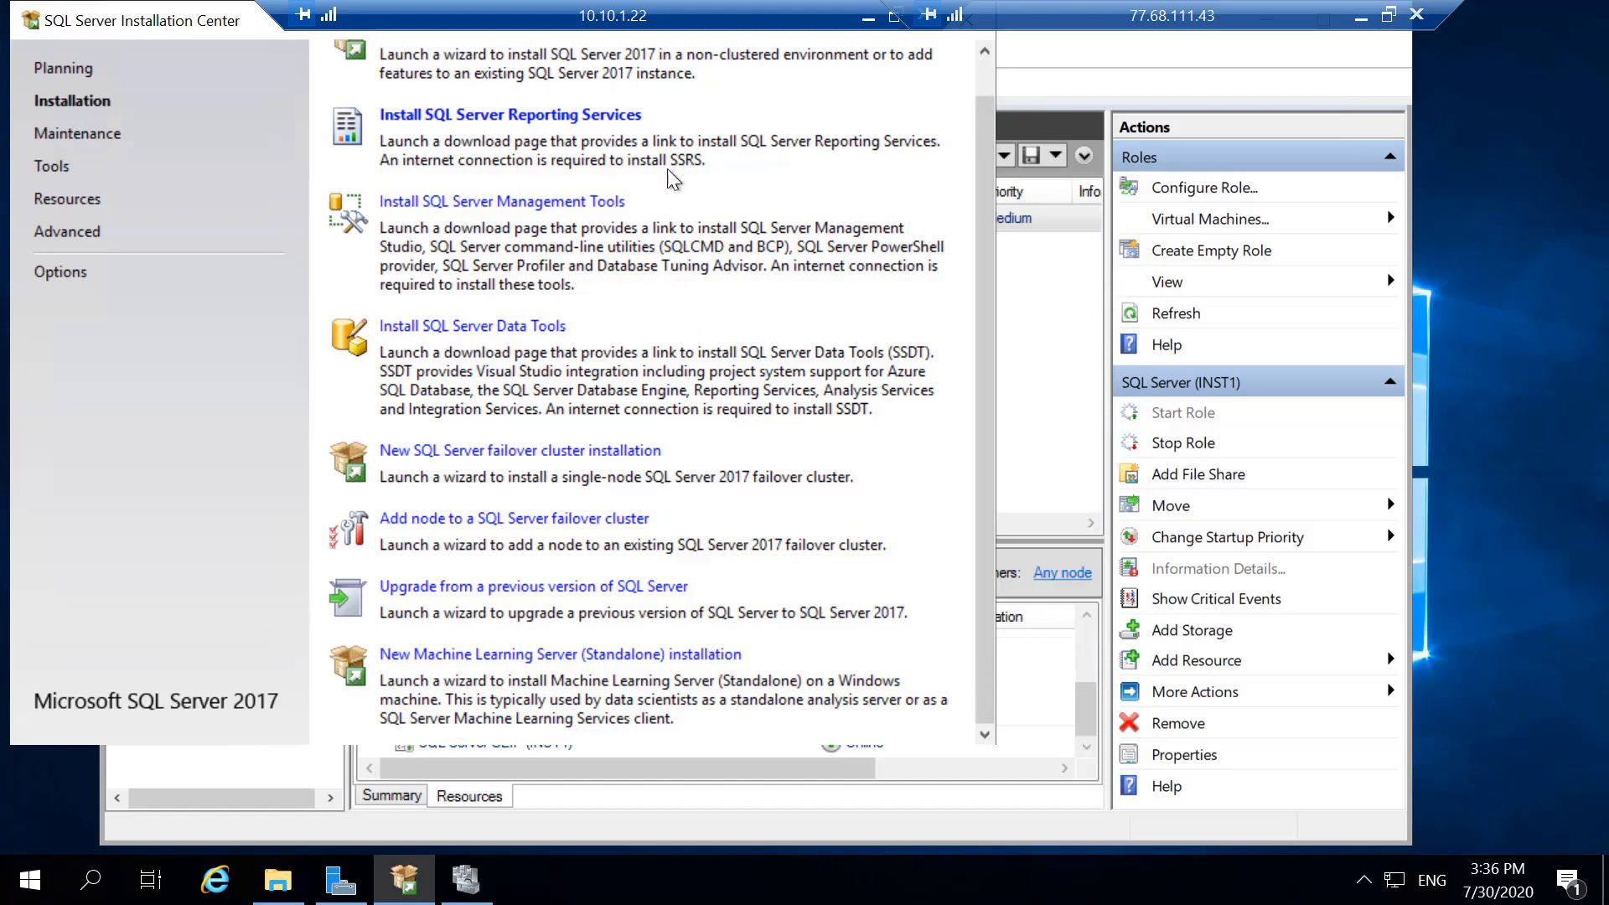
pyautogui.click(51, 168)
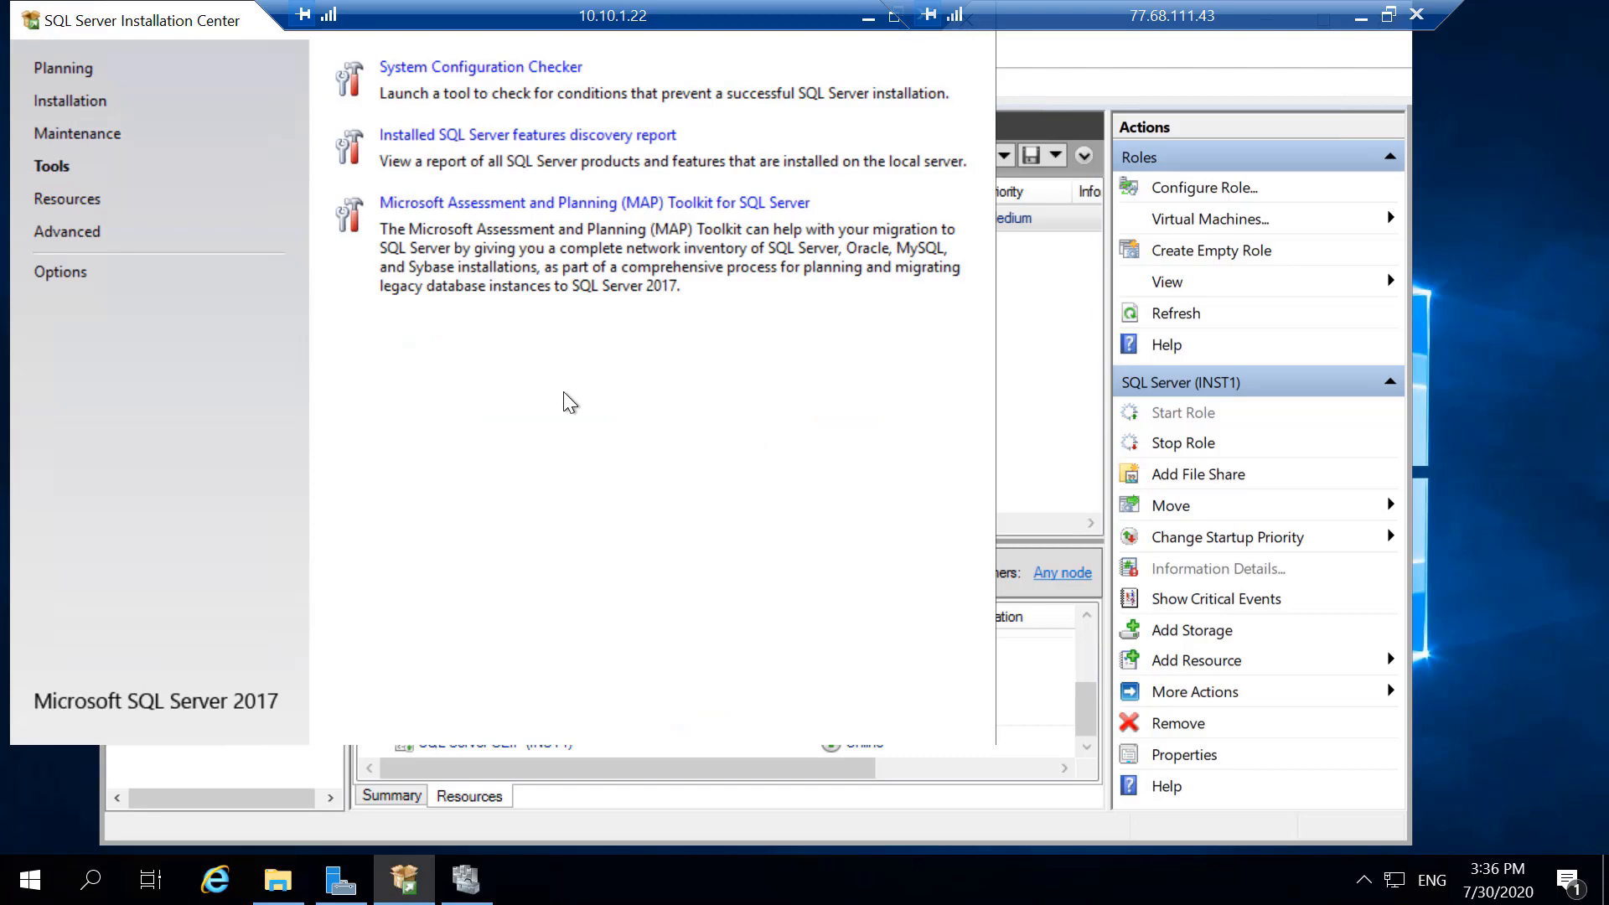
pyautogui.click(80, 101)
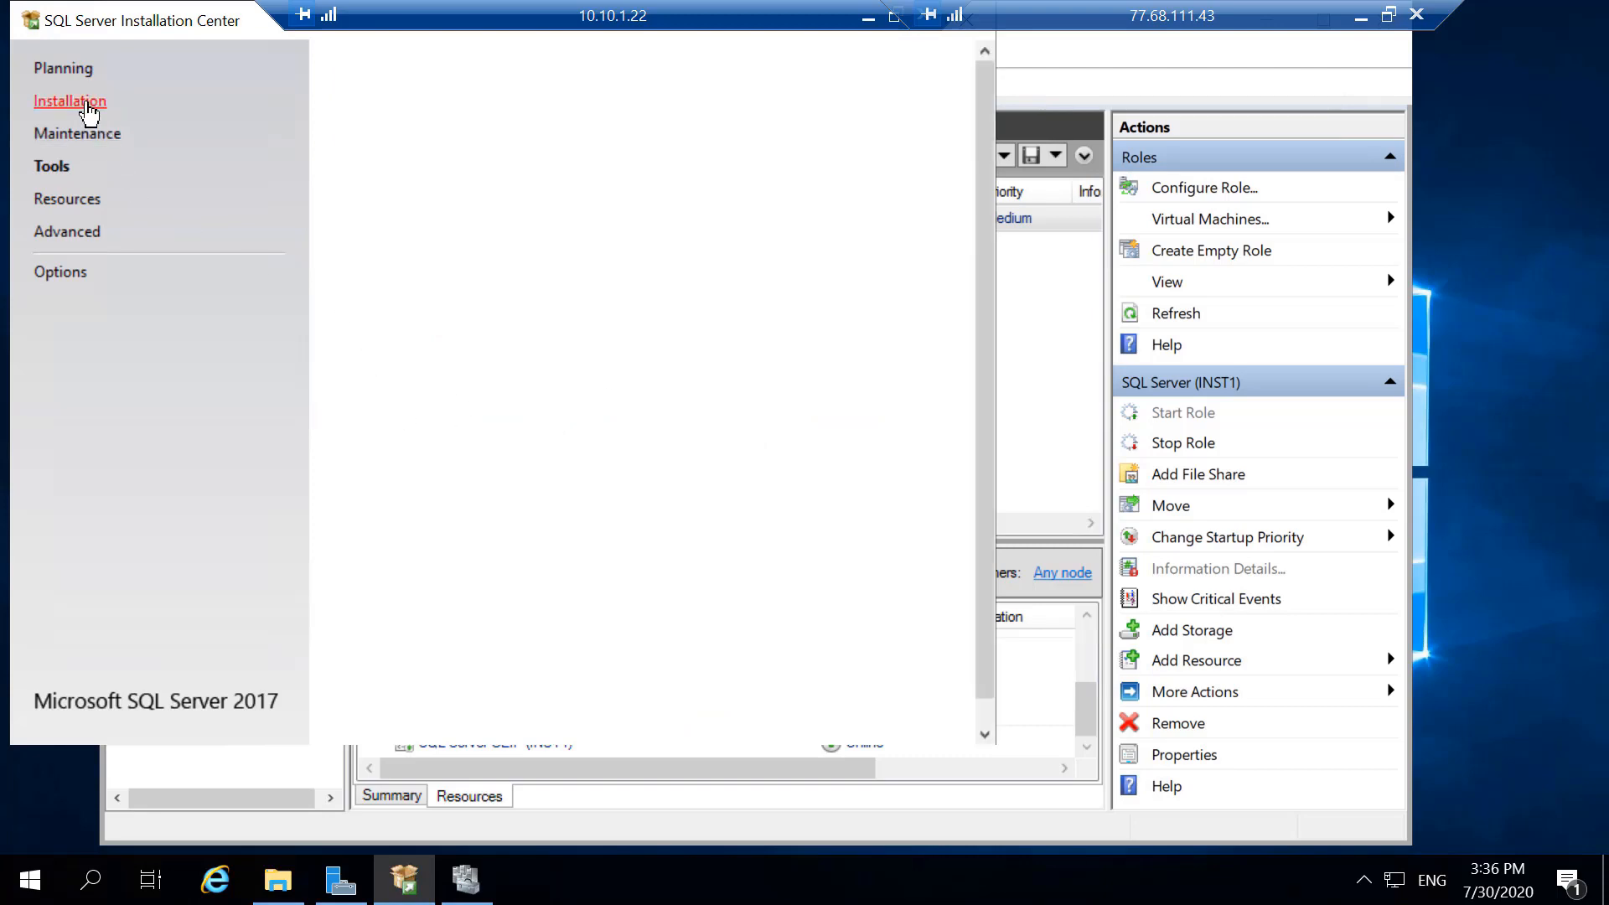
pyautogui.scroll(-1, 779, 466)
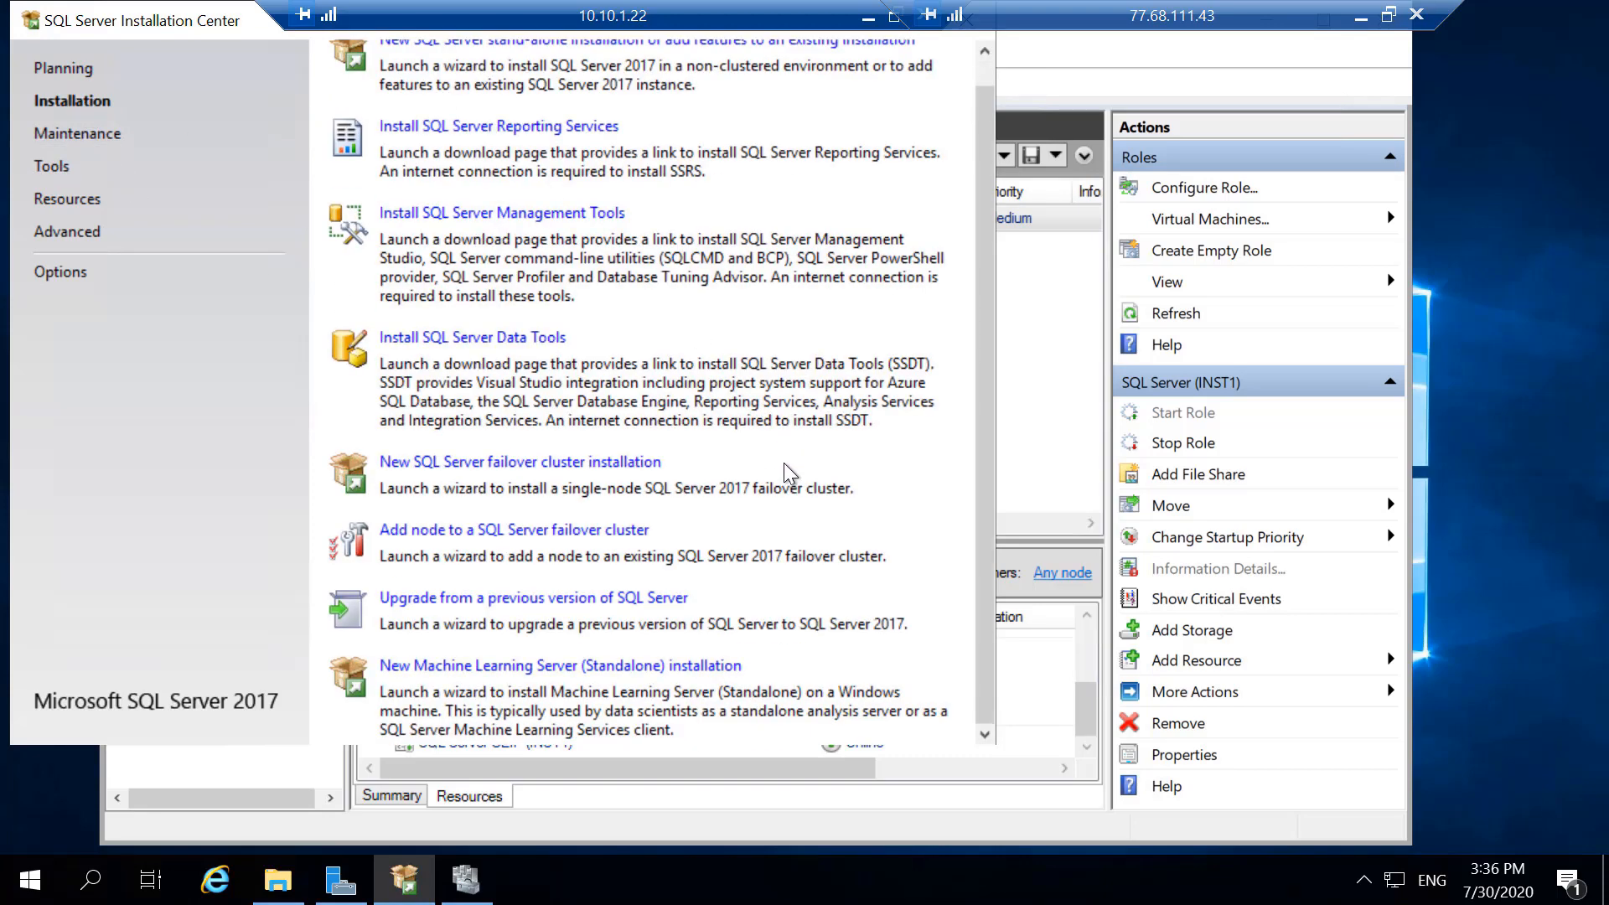
pyautogui.scroll(1, 773, 447)
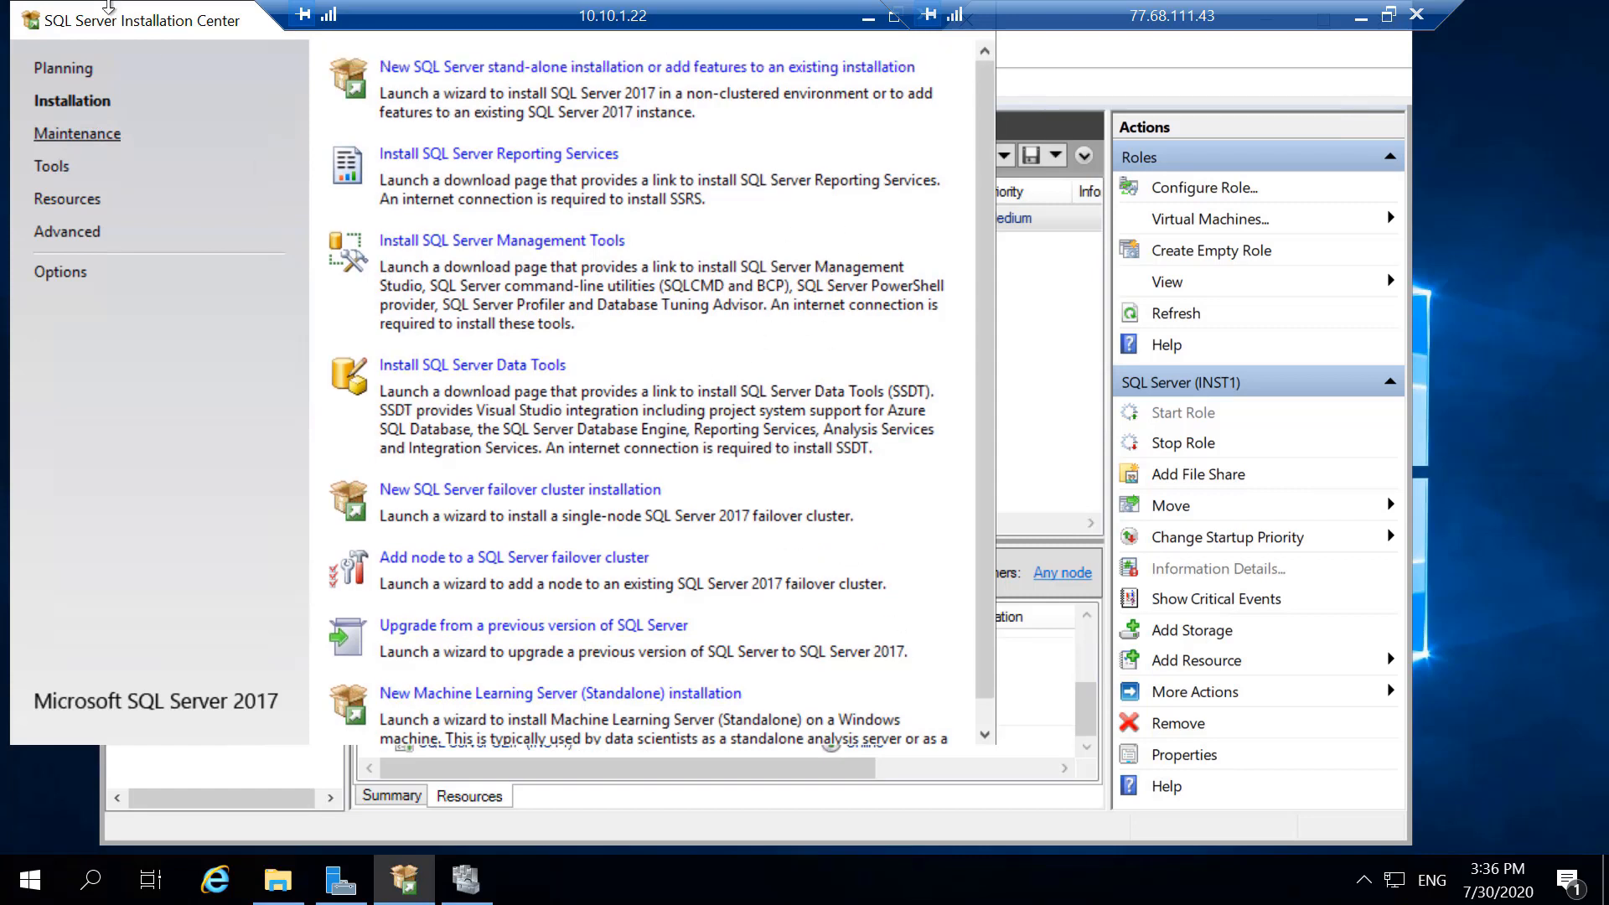
# - Close SQL Server Installation Center and refresh the Roles list in Failover Cluster Manager
pyautogui.click(30, 22)
pyautogui.click(72, 202)
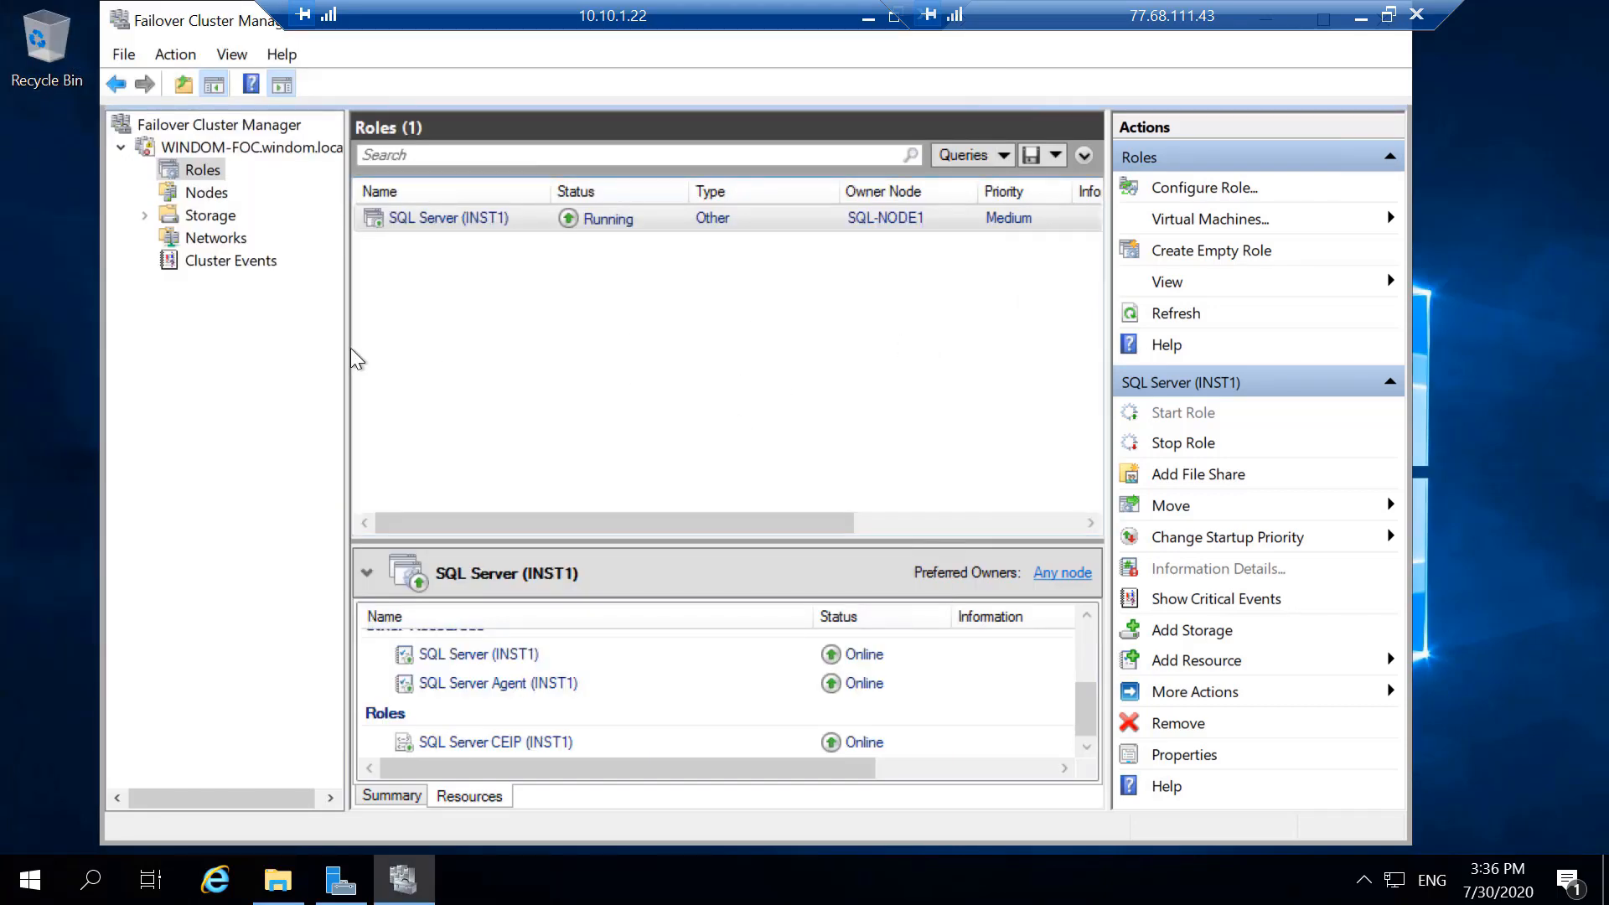
pyautogui.click(1168, 317)
# - Move the SQL Server (INST1) role to SQL-NODE2 and enlarge its resource details area
pyautogui.click(1344, 509)
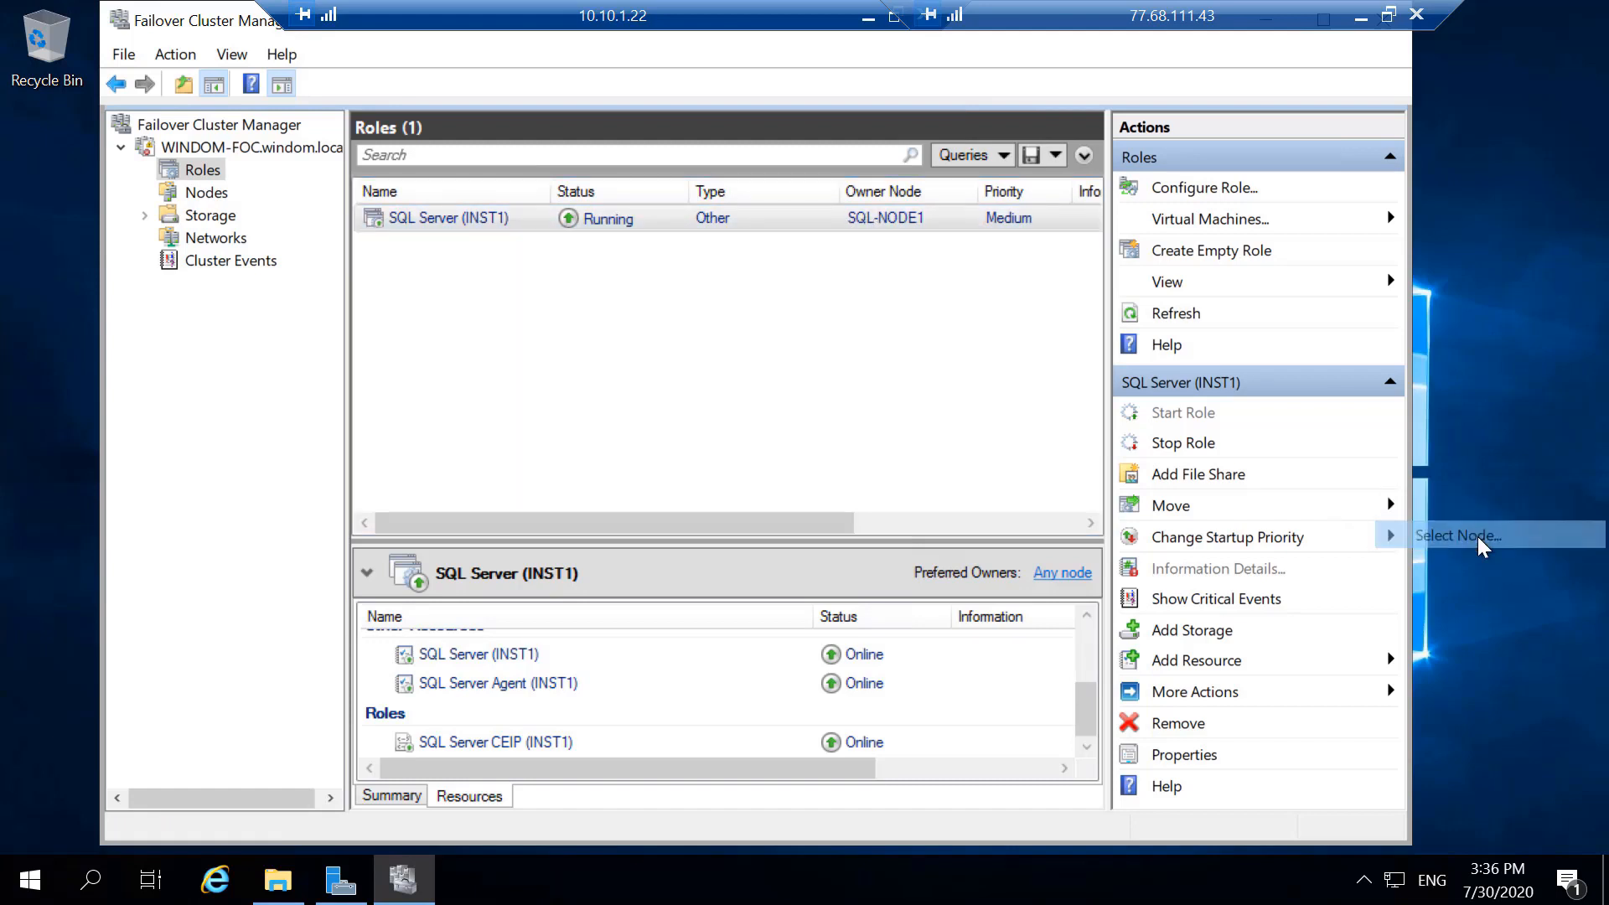
pyautogui.click(1477, 536)
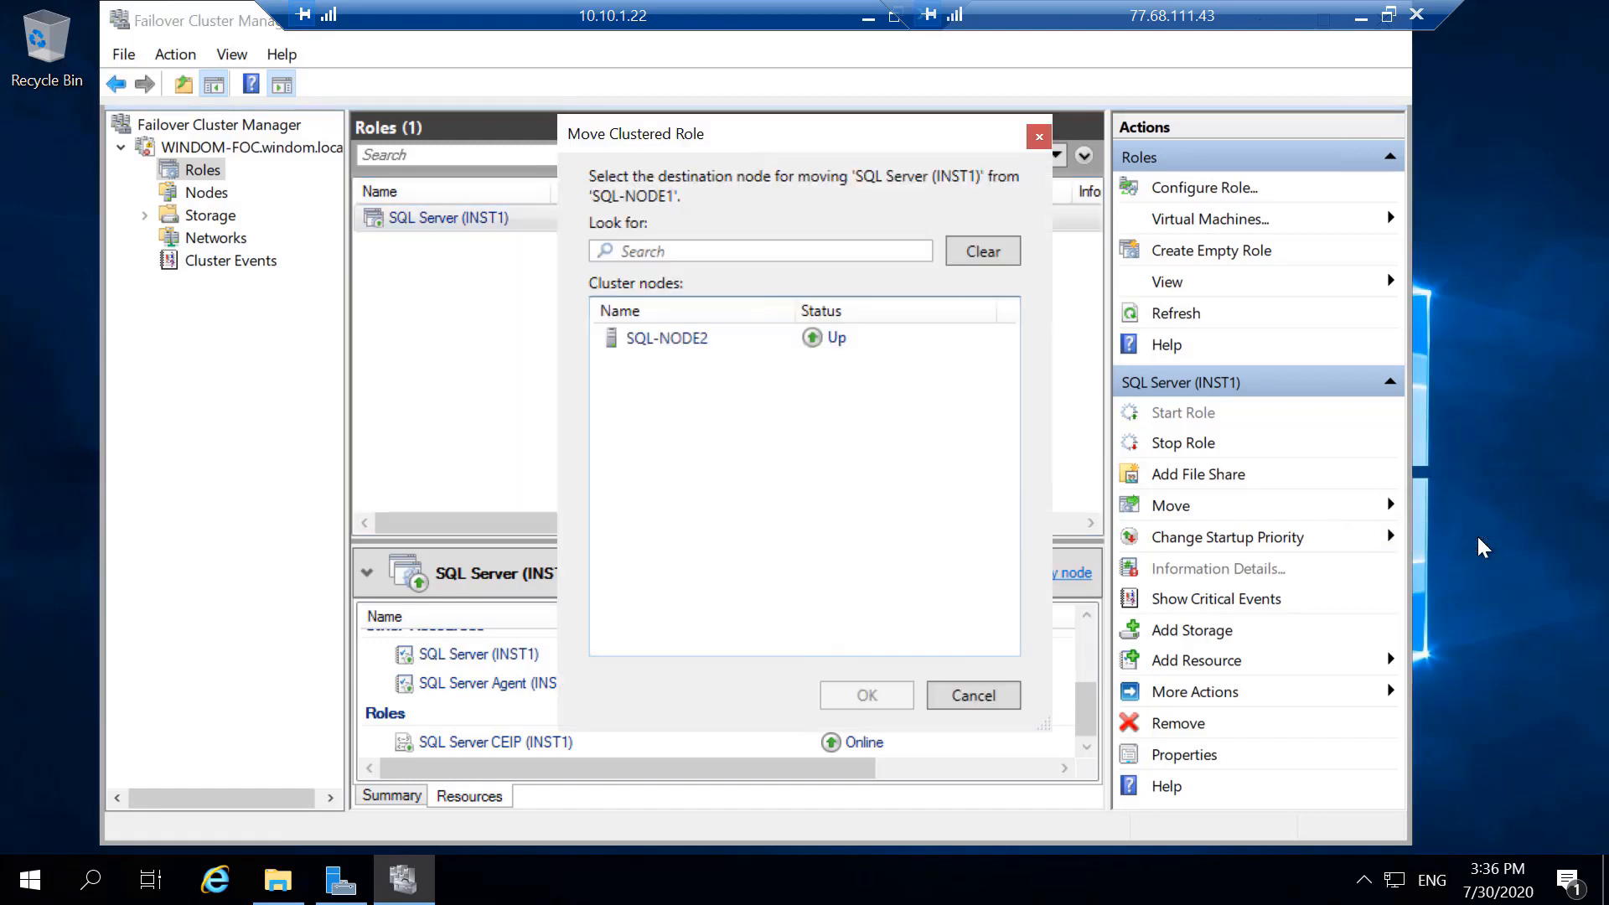
pyautogui.click(664, 340)
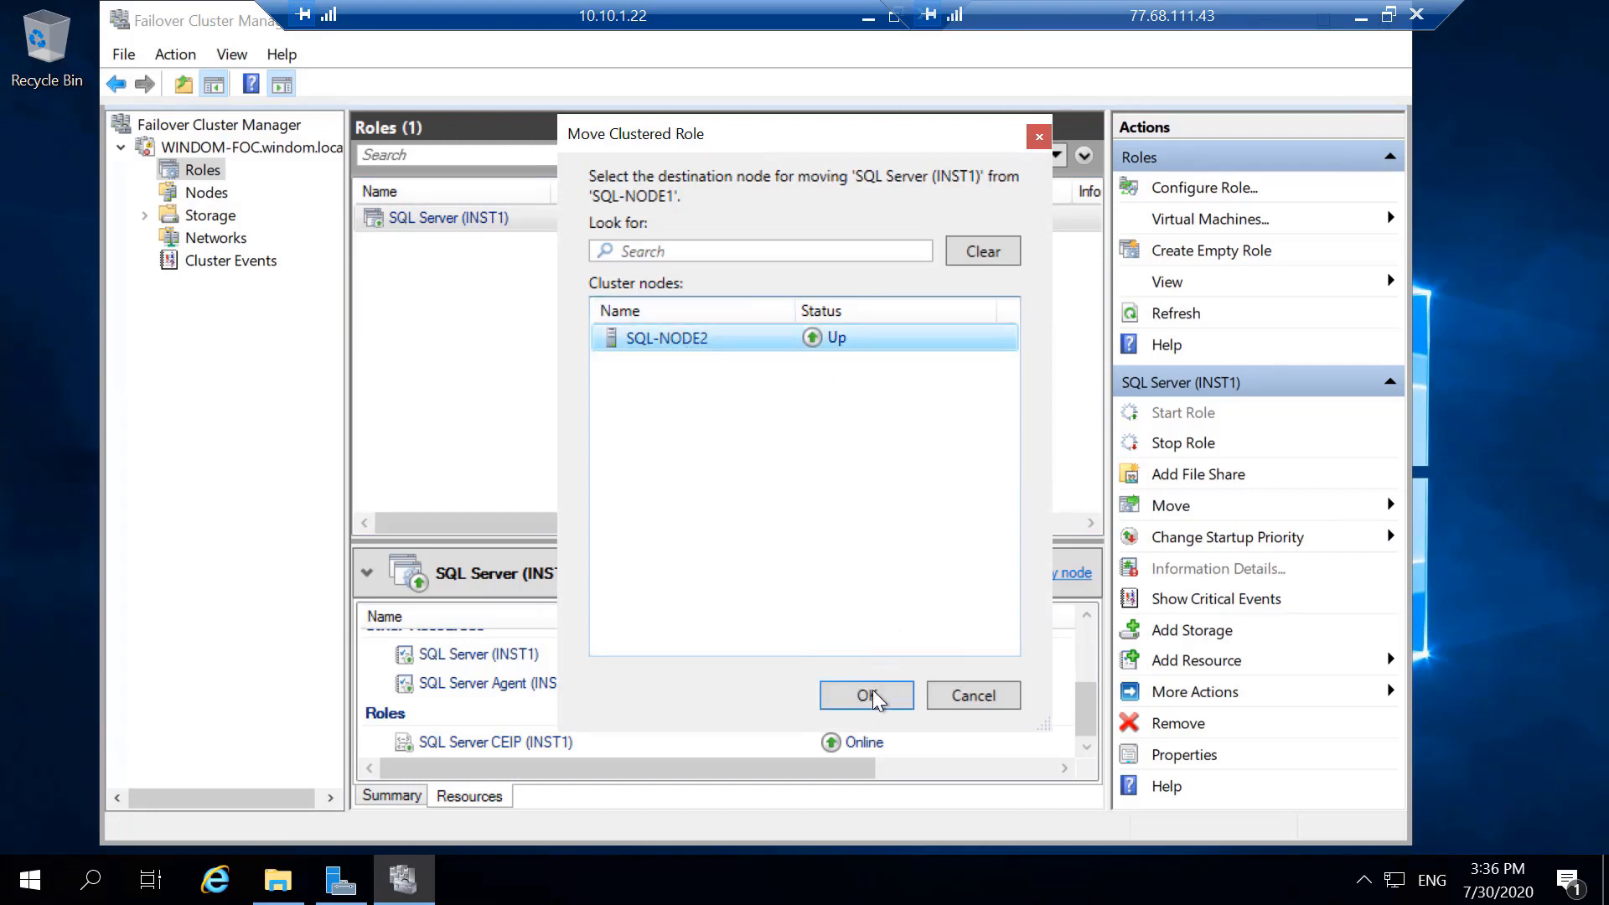
pyautogui.click(840, 697)
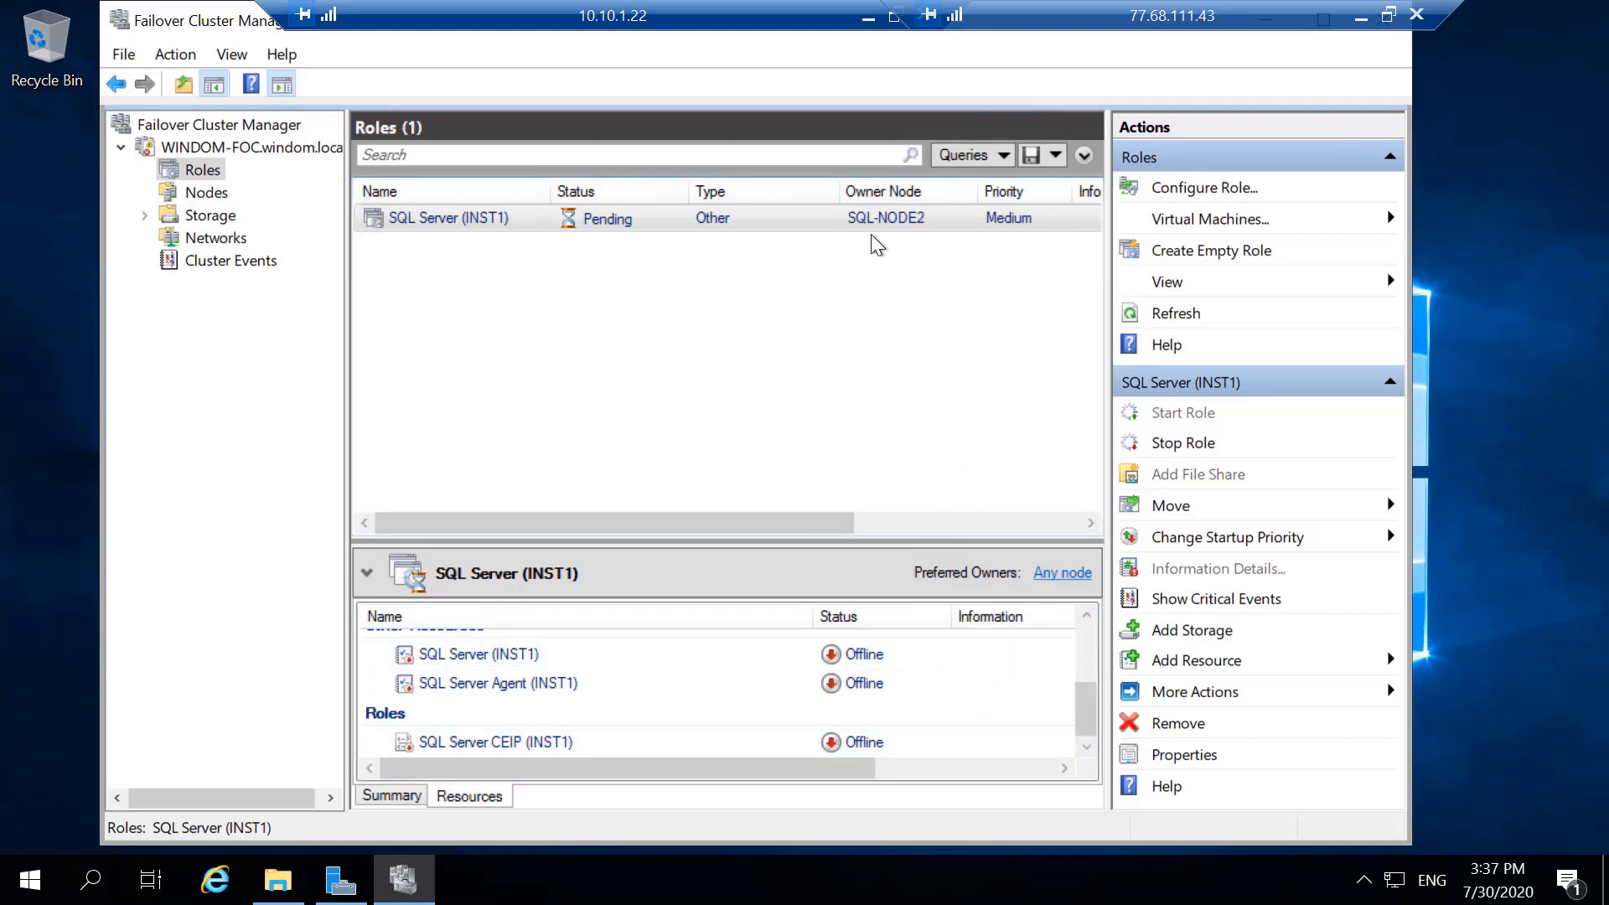
pyautogui.moveTo(884, 538); pyautogui.dragTo(891, 370)
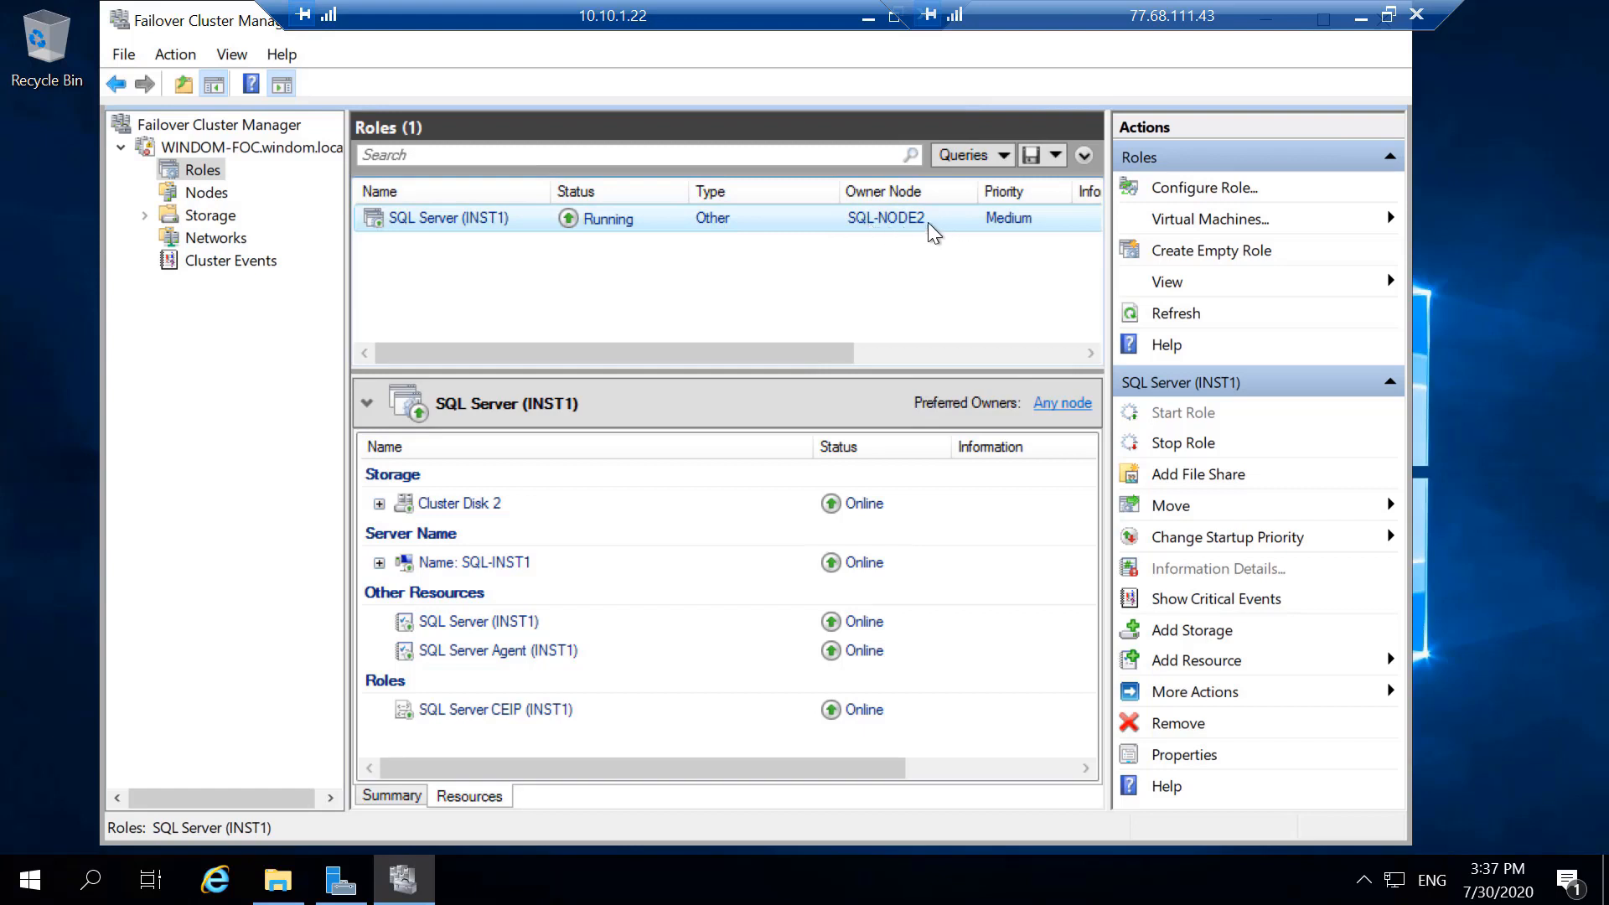
# - Move the SQL Server (INST1) clustered role back to SQL-NODE1 by selecting it as the destination node
pyautogui.rightClick(866, 216)
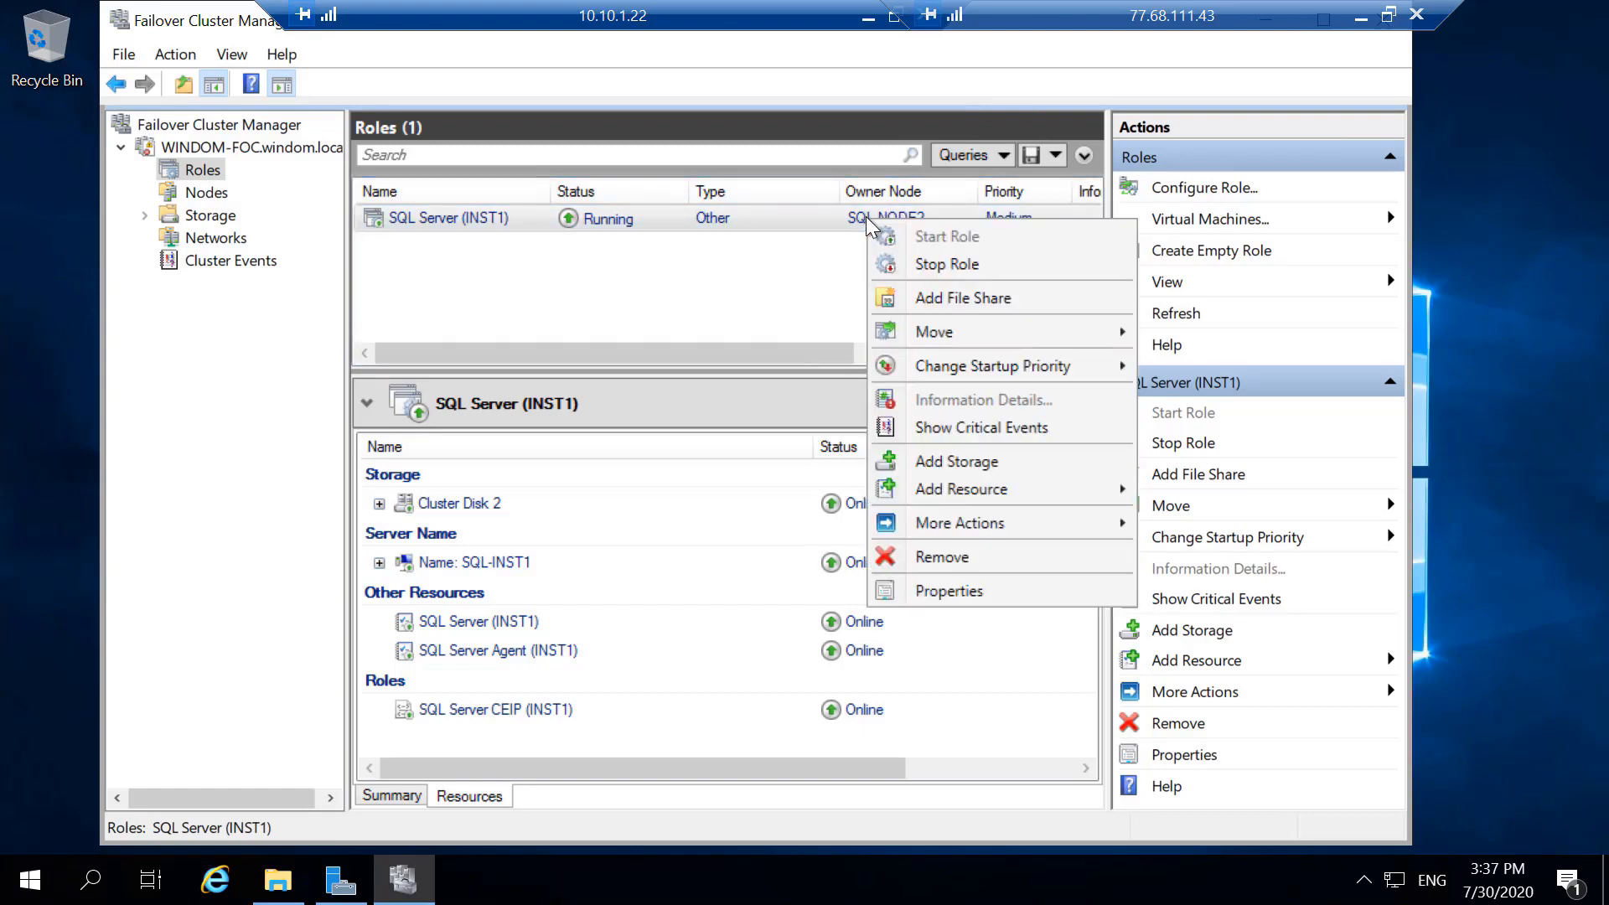
pyautogui.click(964, 297)
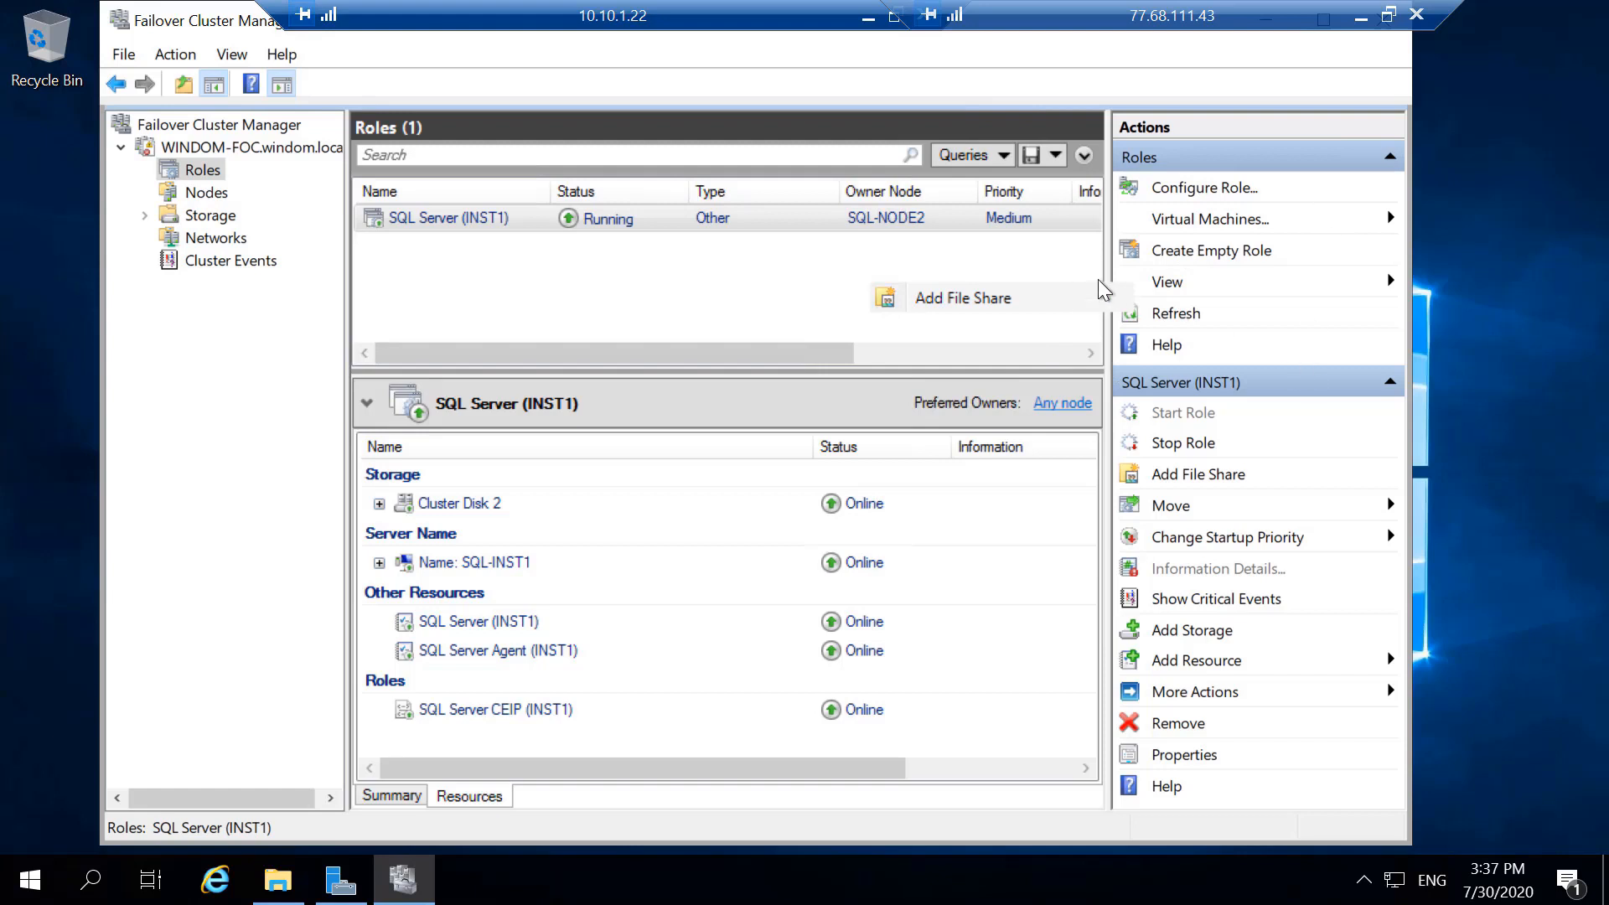
pyautogui.click(1395, 506)
pyautogui.click(1471, 538)
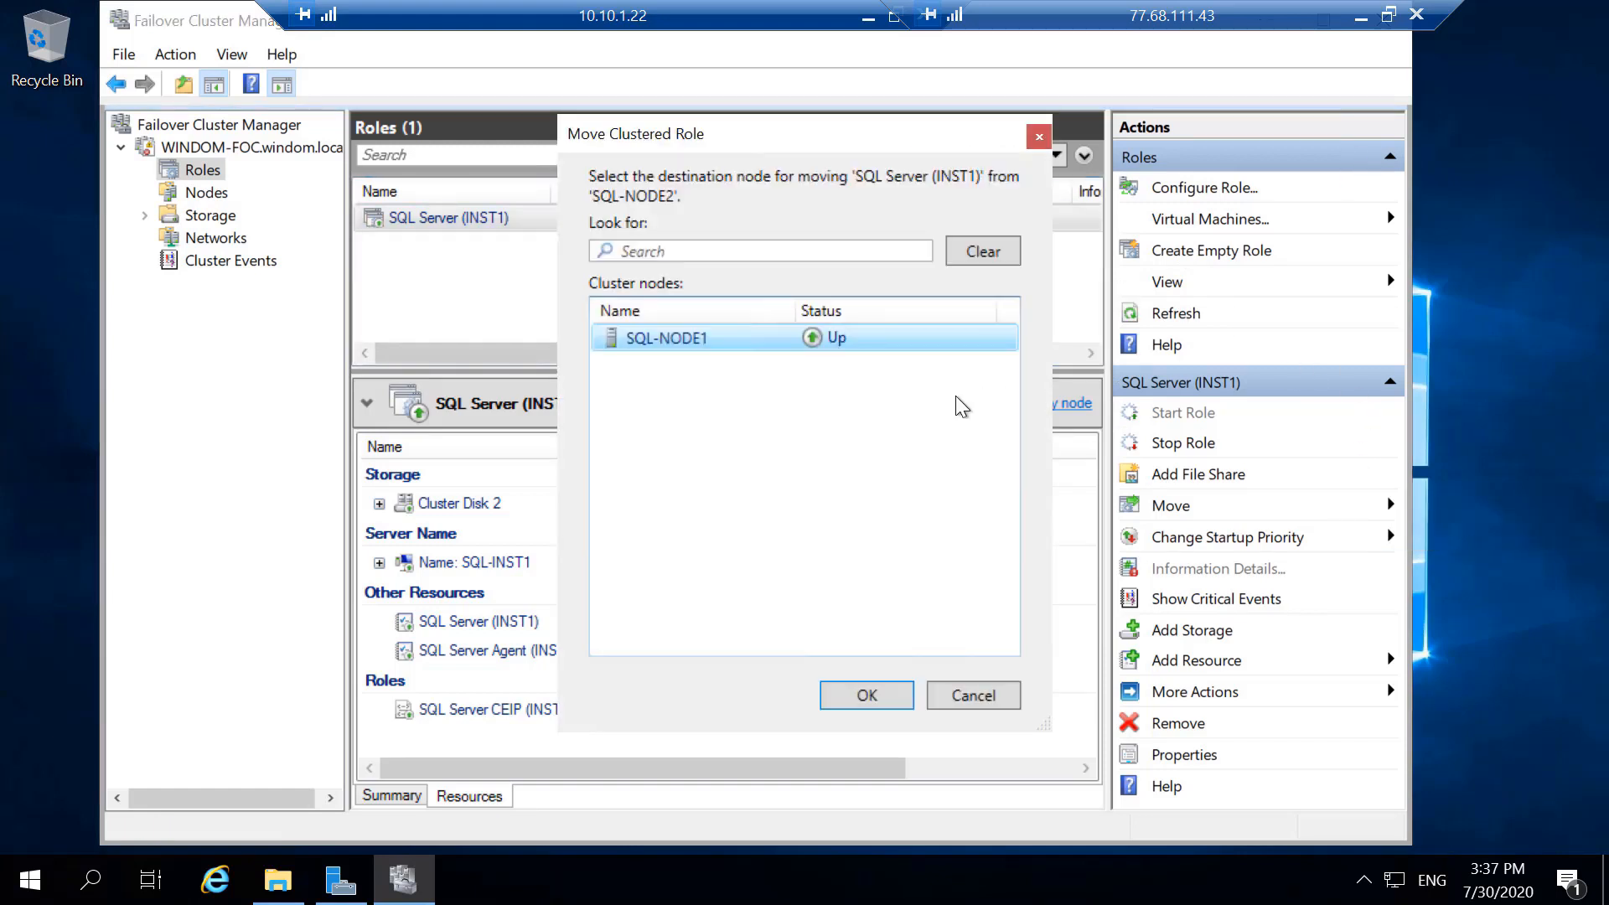
pyautogui.click(854, 698)
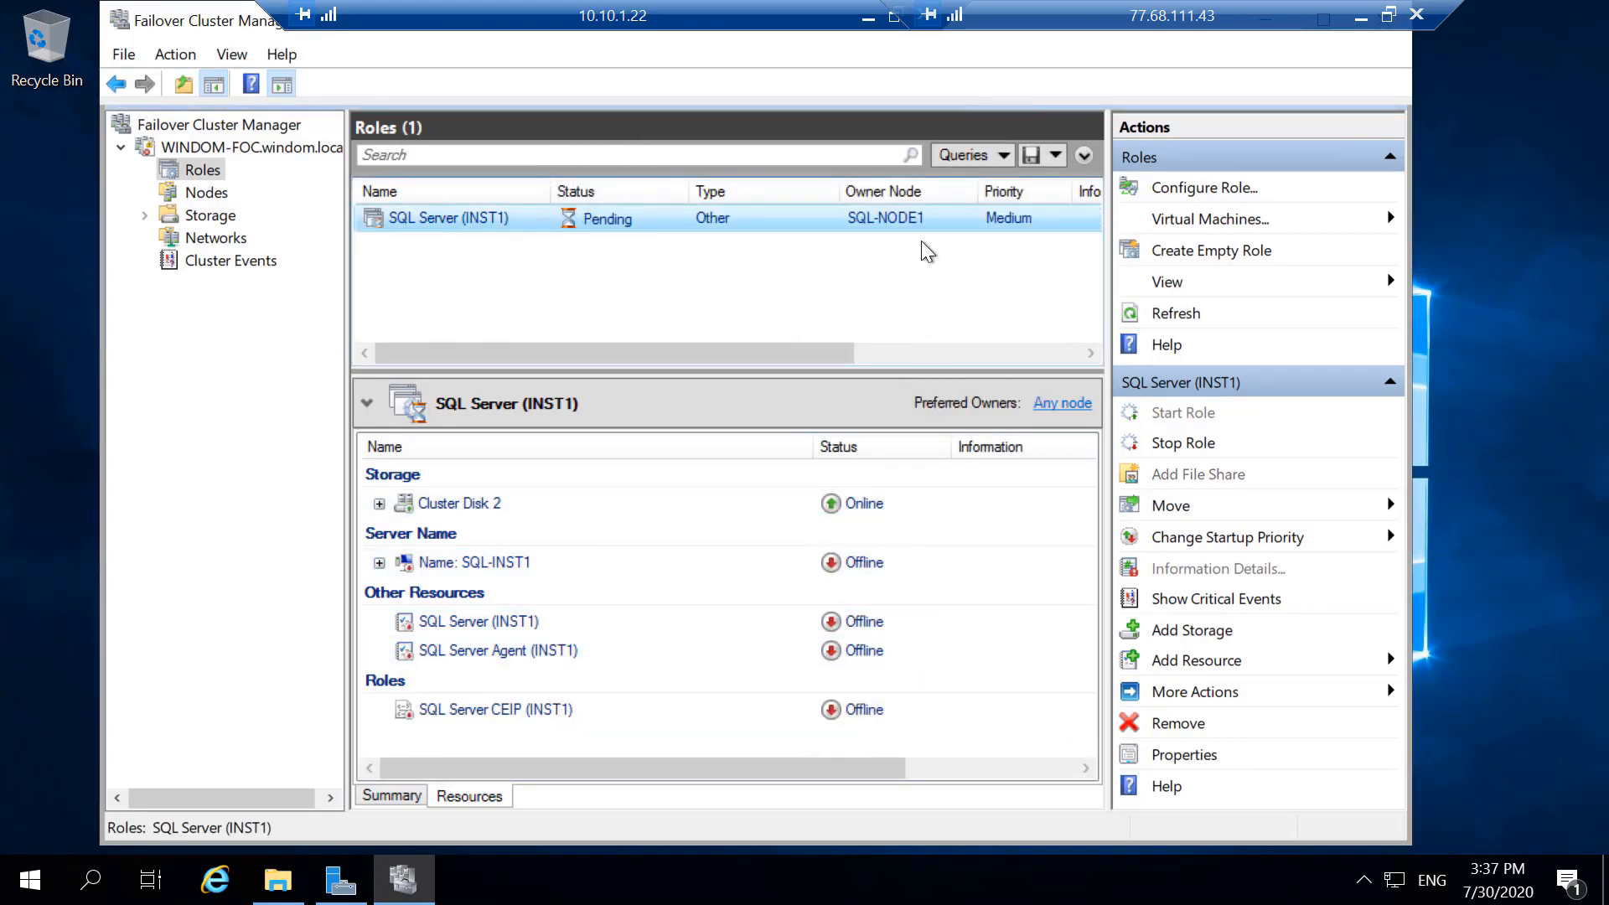
# - Minimize the 10.10.1.22 remote session and switch to the 10.10.1.21 remote desktop session
pyautogui.click(869, 17)
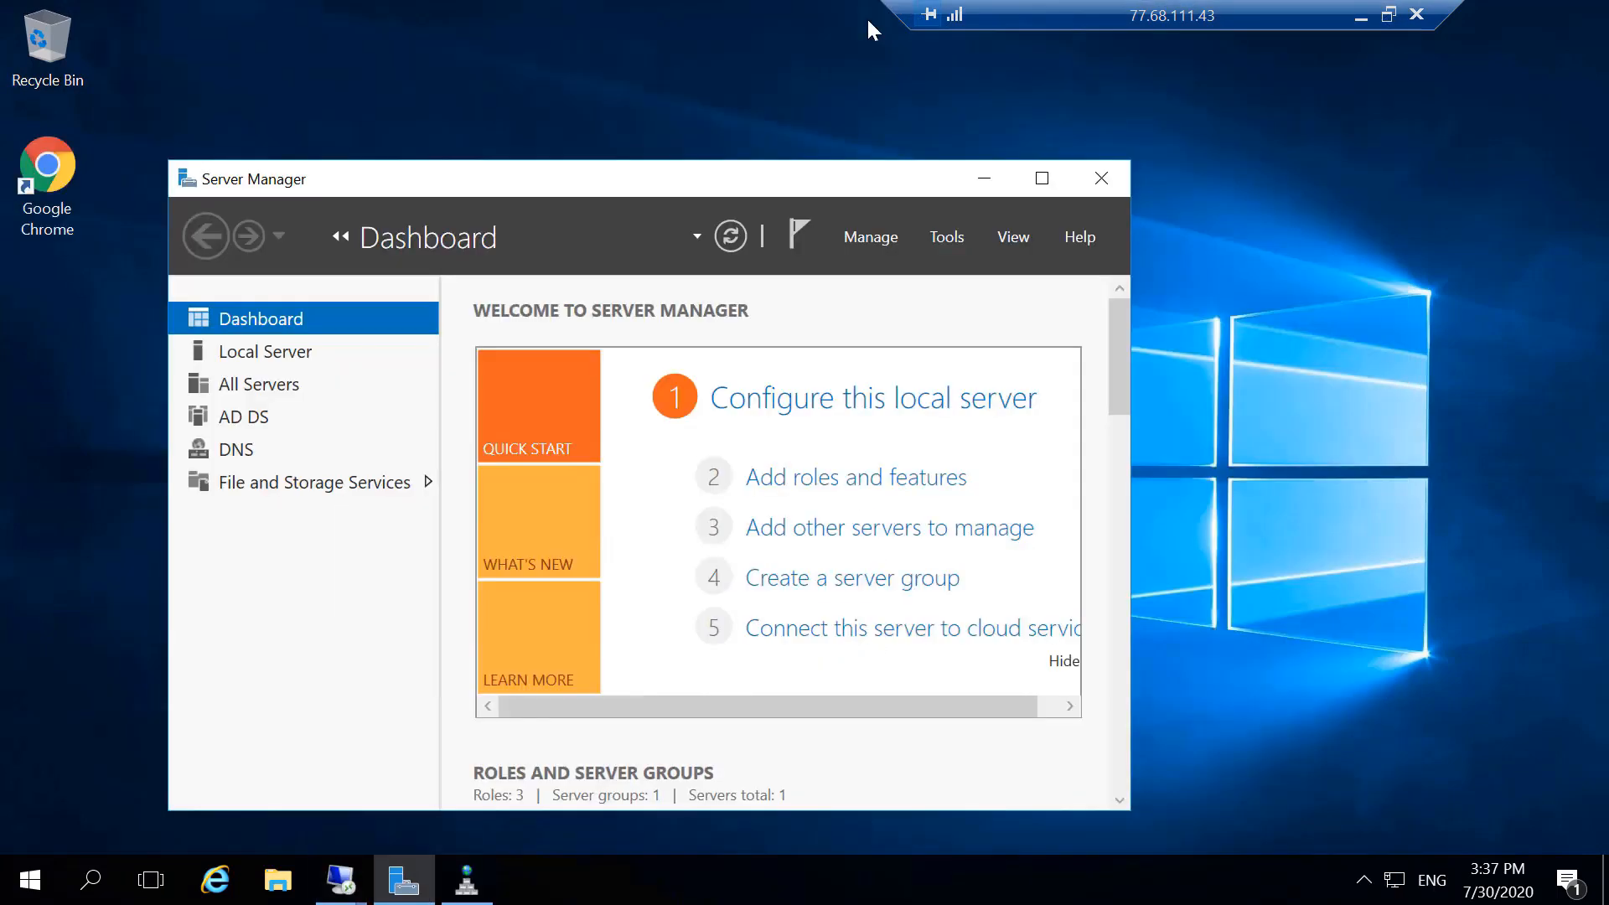
pyautogui.click(345, 884)
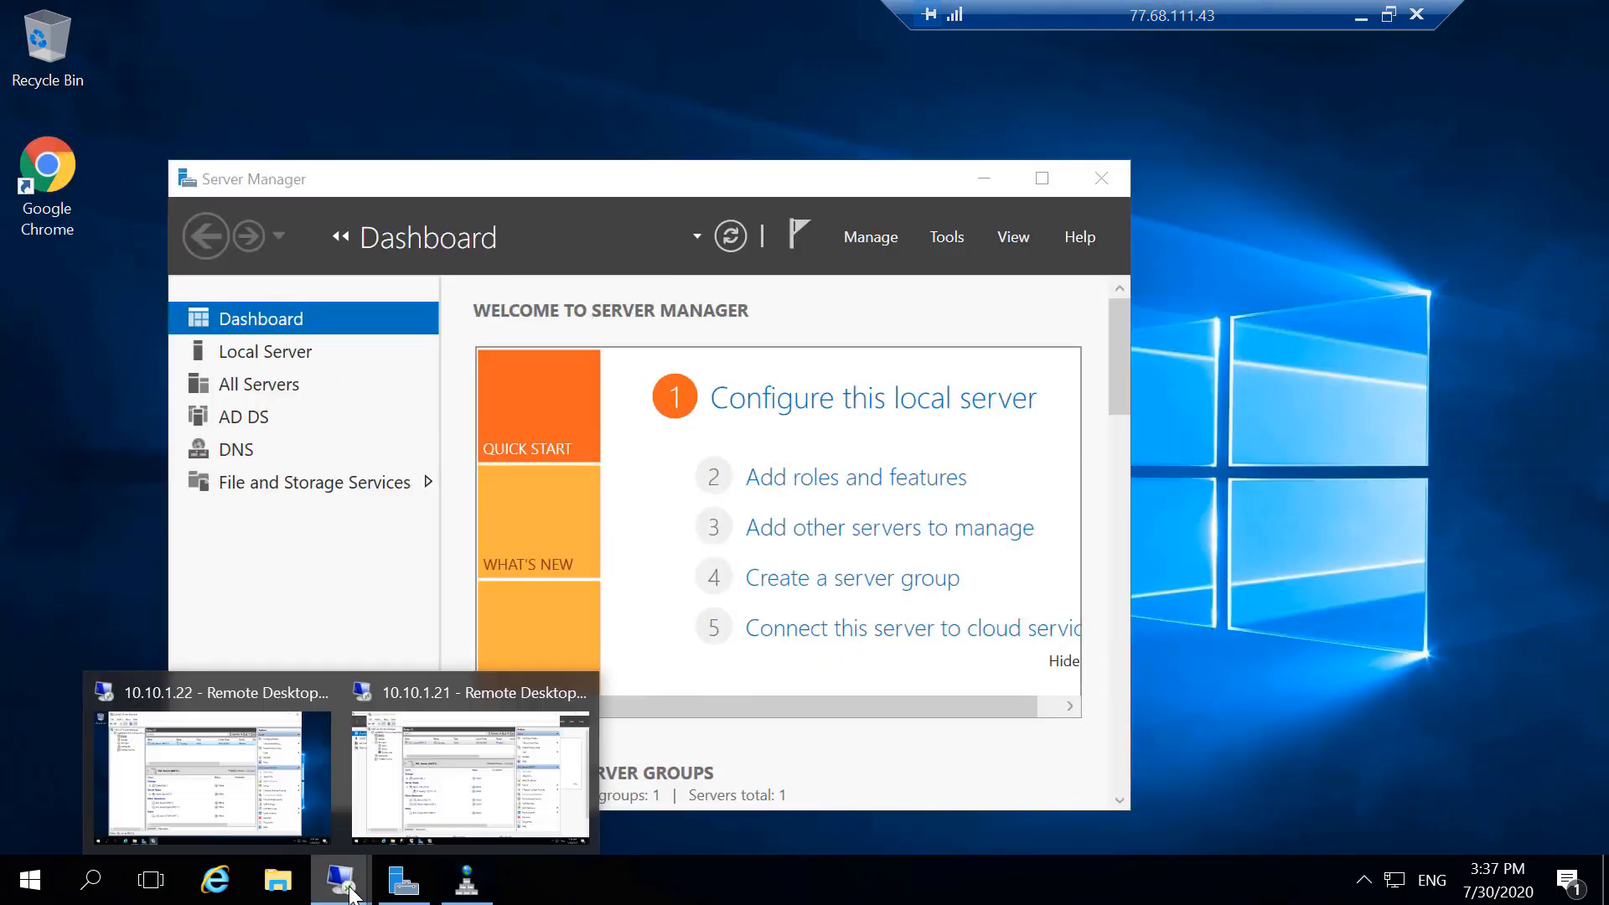
pyautogui.click(467, 799)
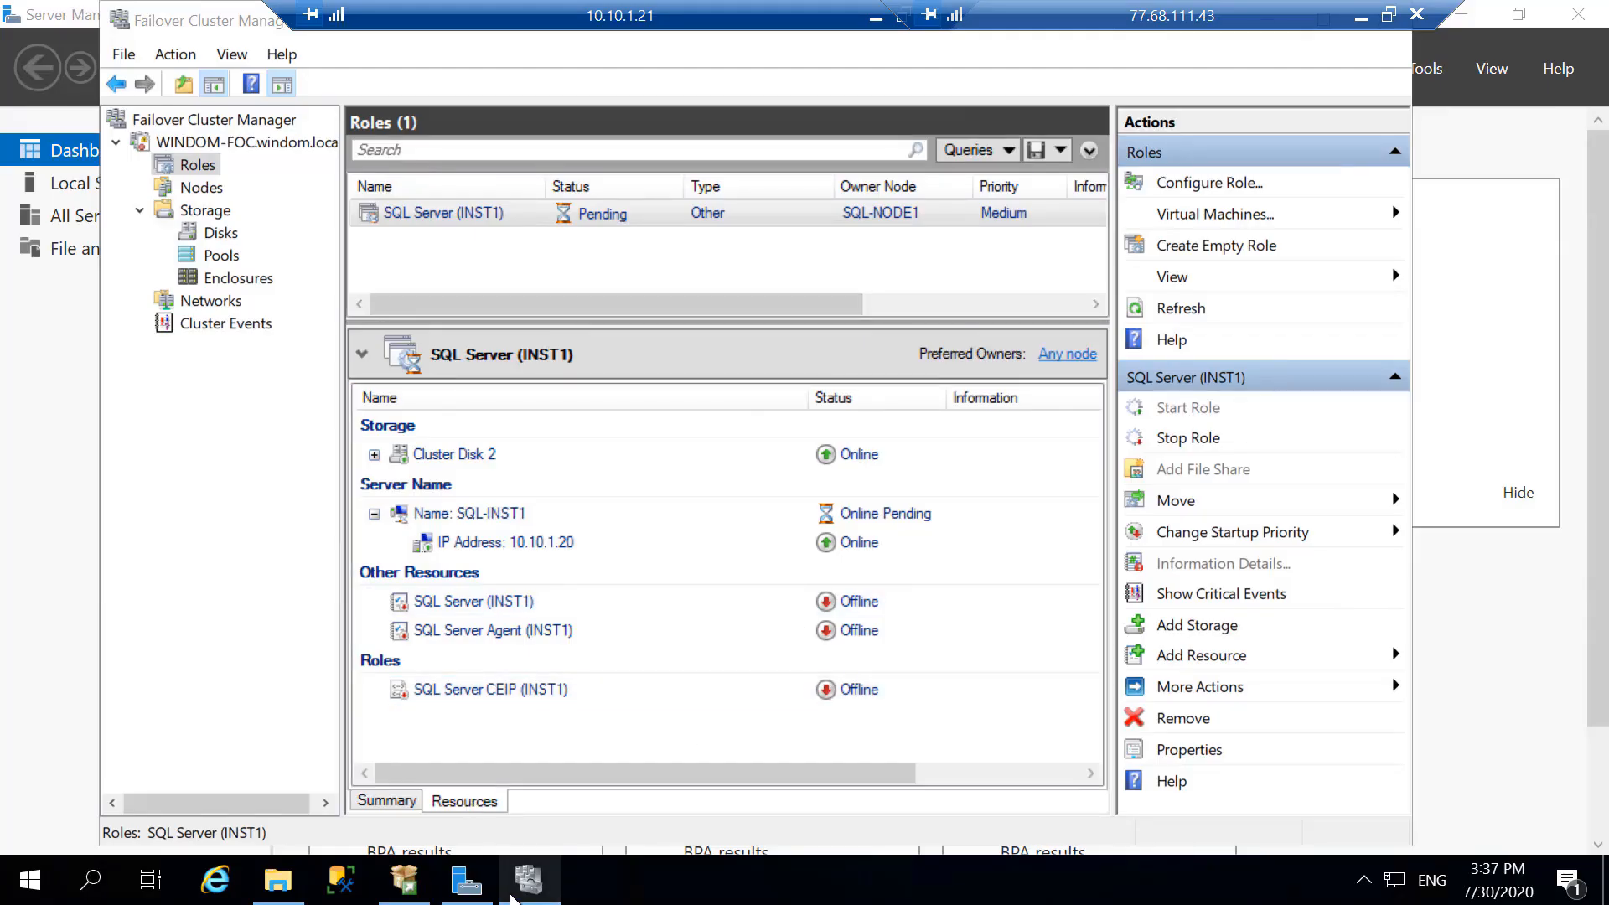
# - Launch Microsoft SQL Server Management Studio and connect to the database engine SQL-INST1\INST1 with Windows Authentication
pyautogui.click(31, 892)
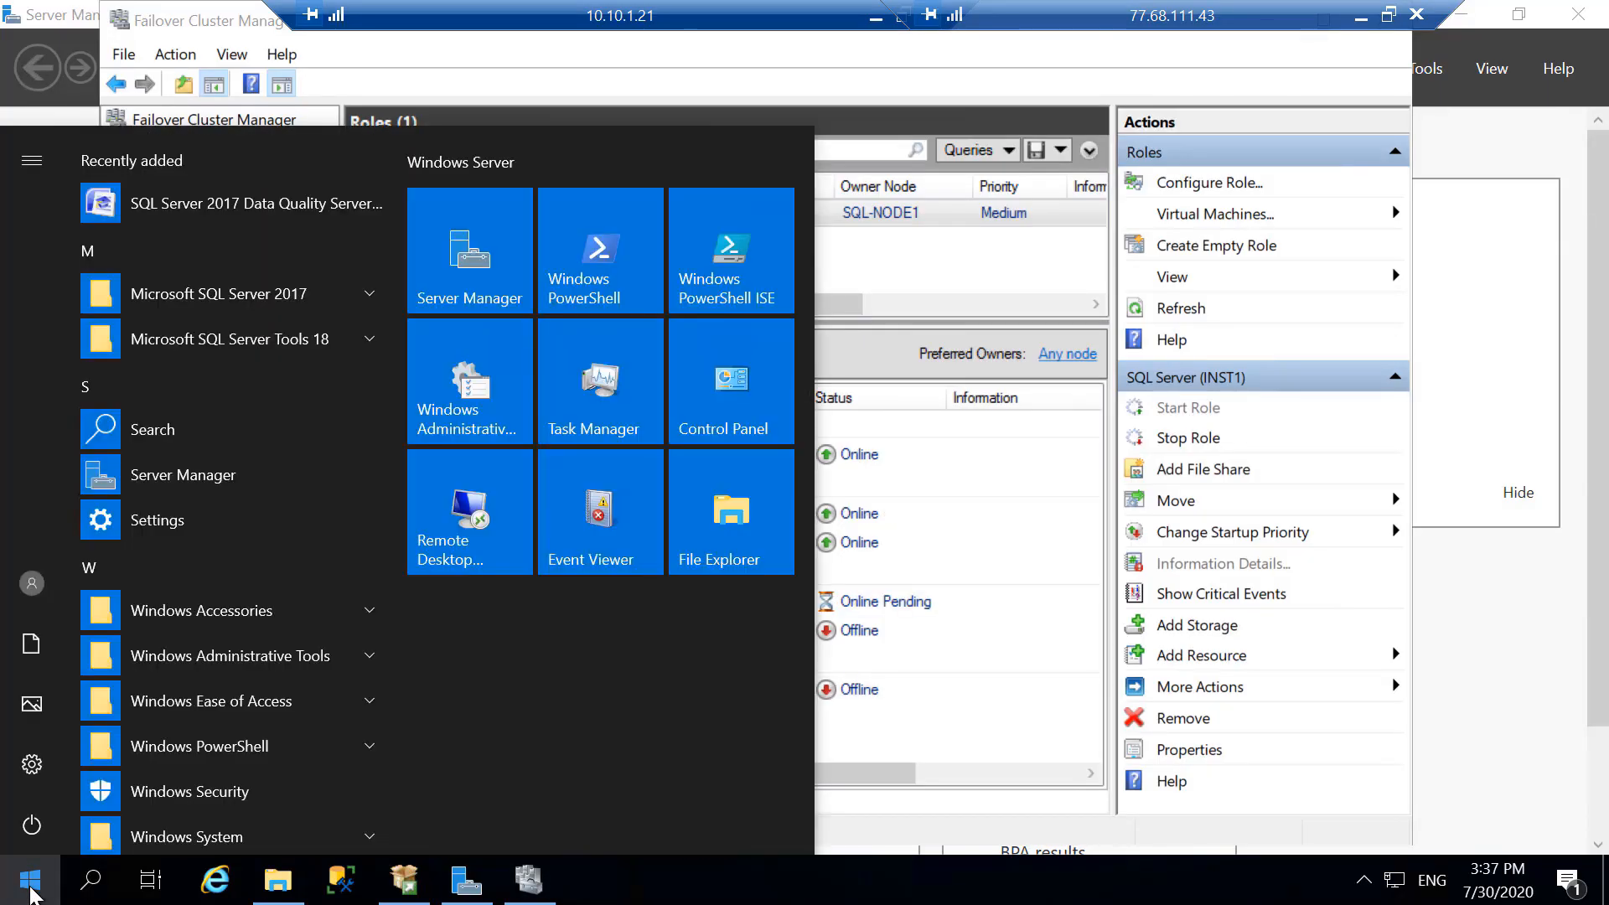
pyautogui.click(285, 344)
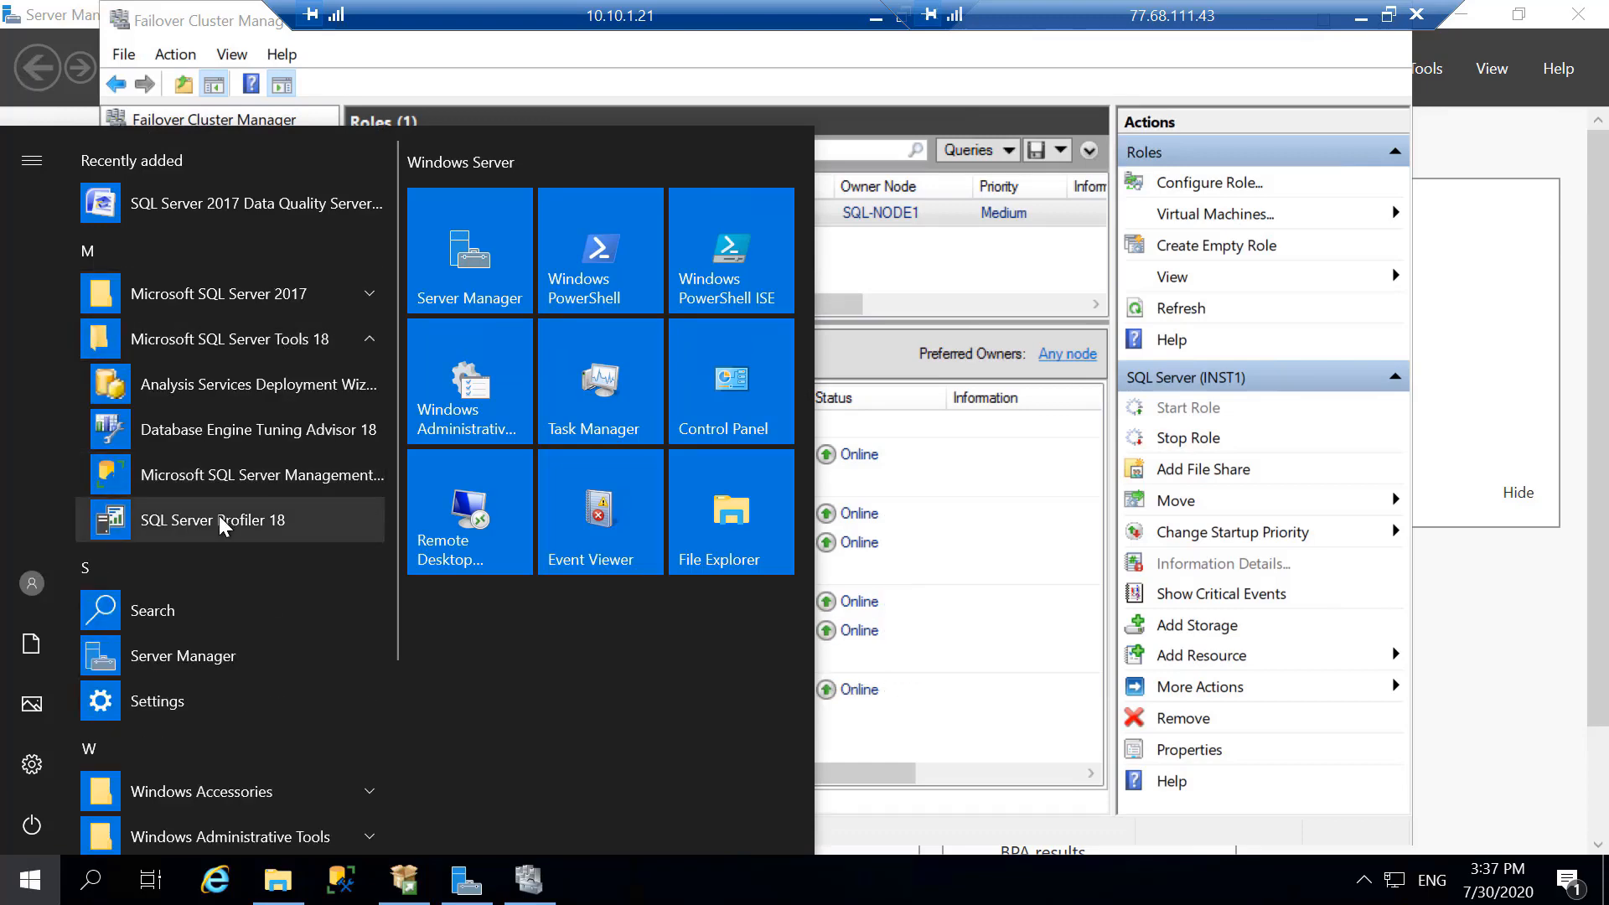
pyautogui.click(219, 475)
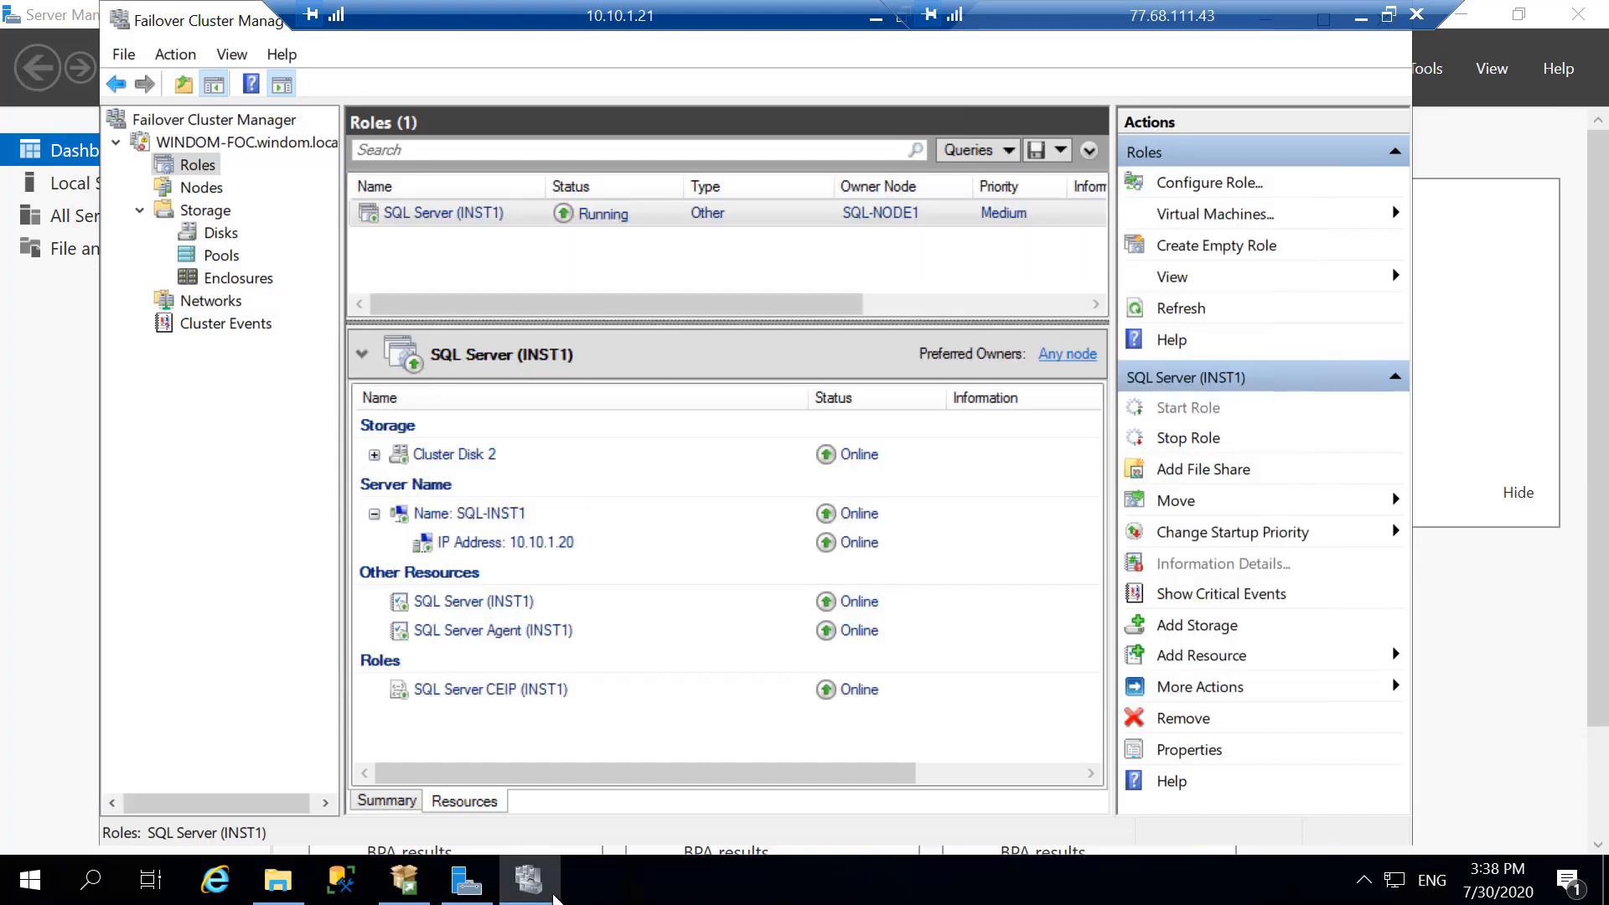
pyautogui.click(344, 880)
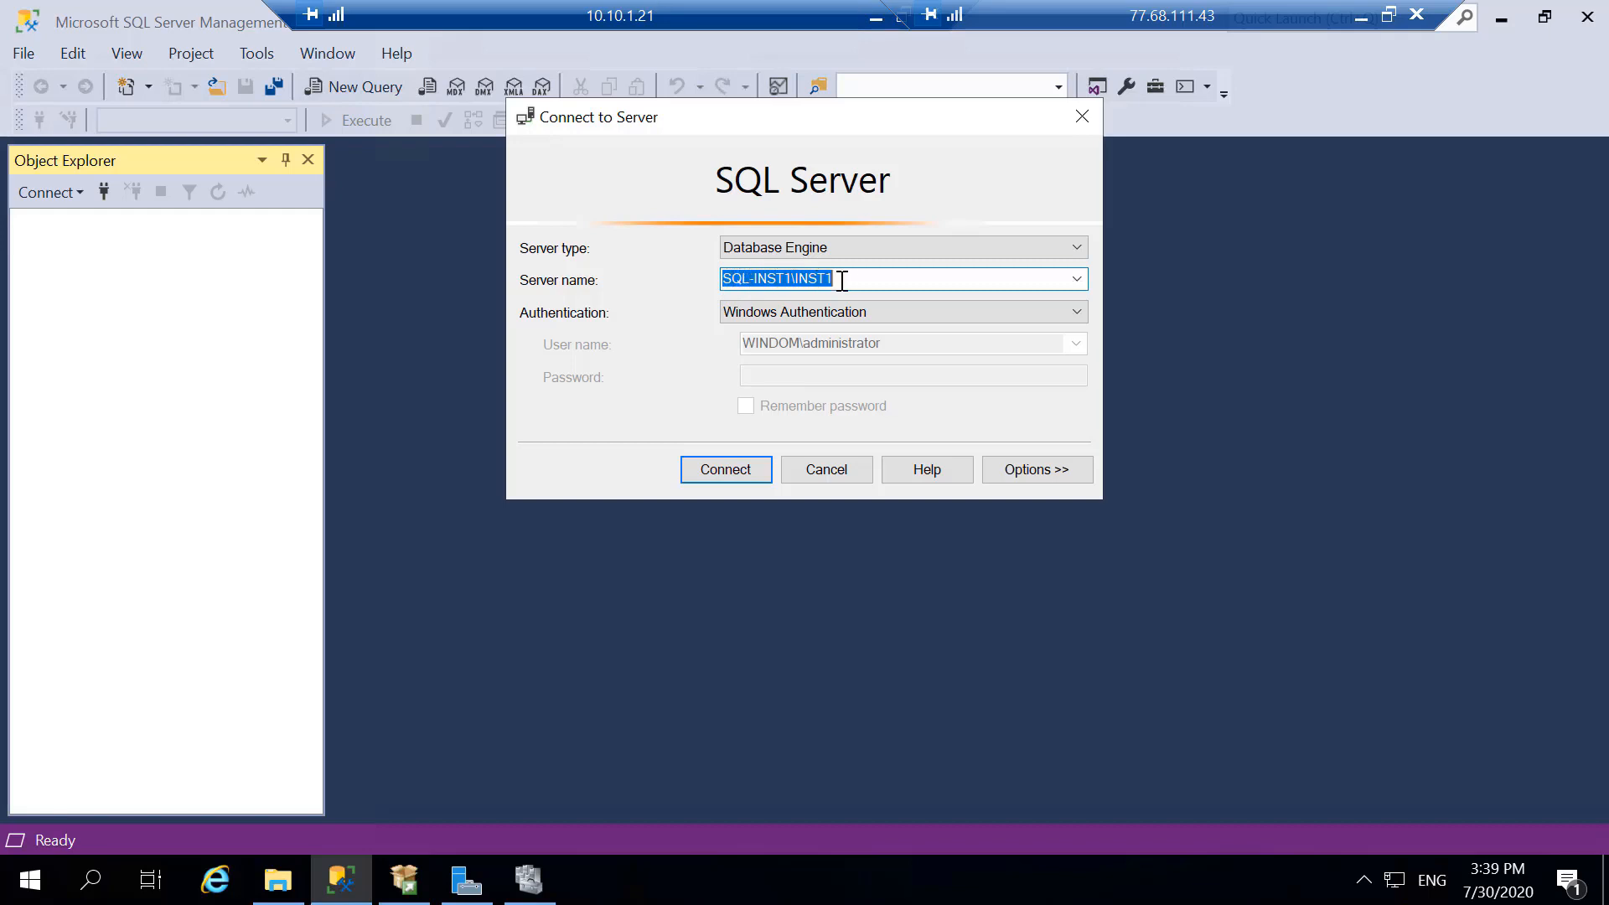
pyautogui.click(738, 468)
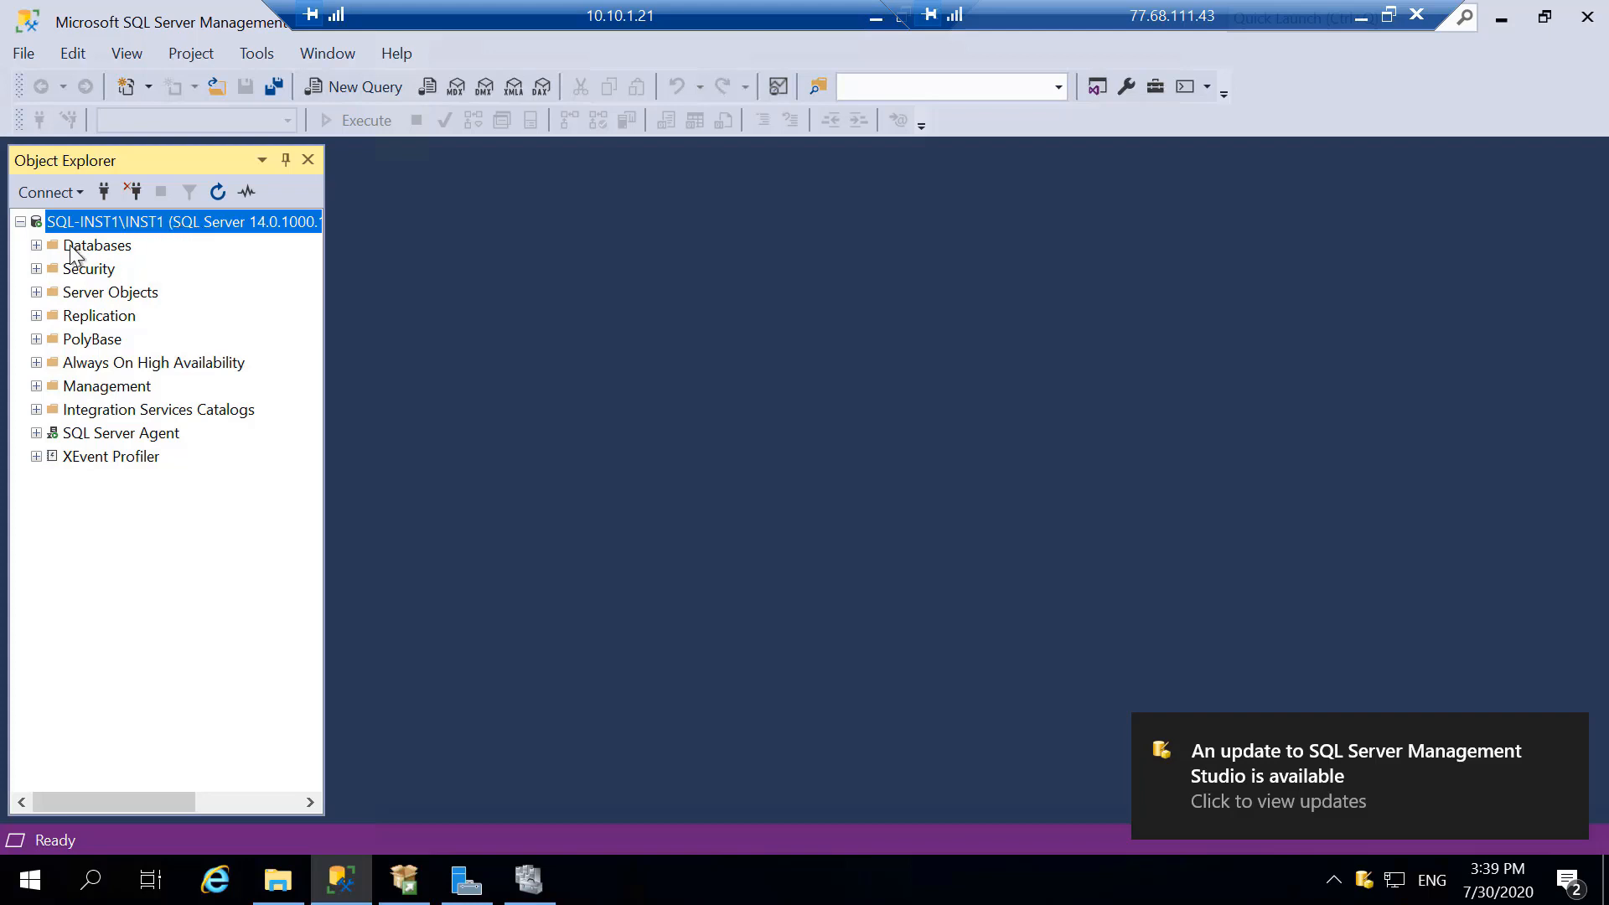
# - Expand Databases, view the New Database dialog and cancel it, and minimize SQL Server Management Studio to return to Failover Cluster Manager
pyautogui.click(36, 245)
pyautogui.click(98, 245)
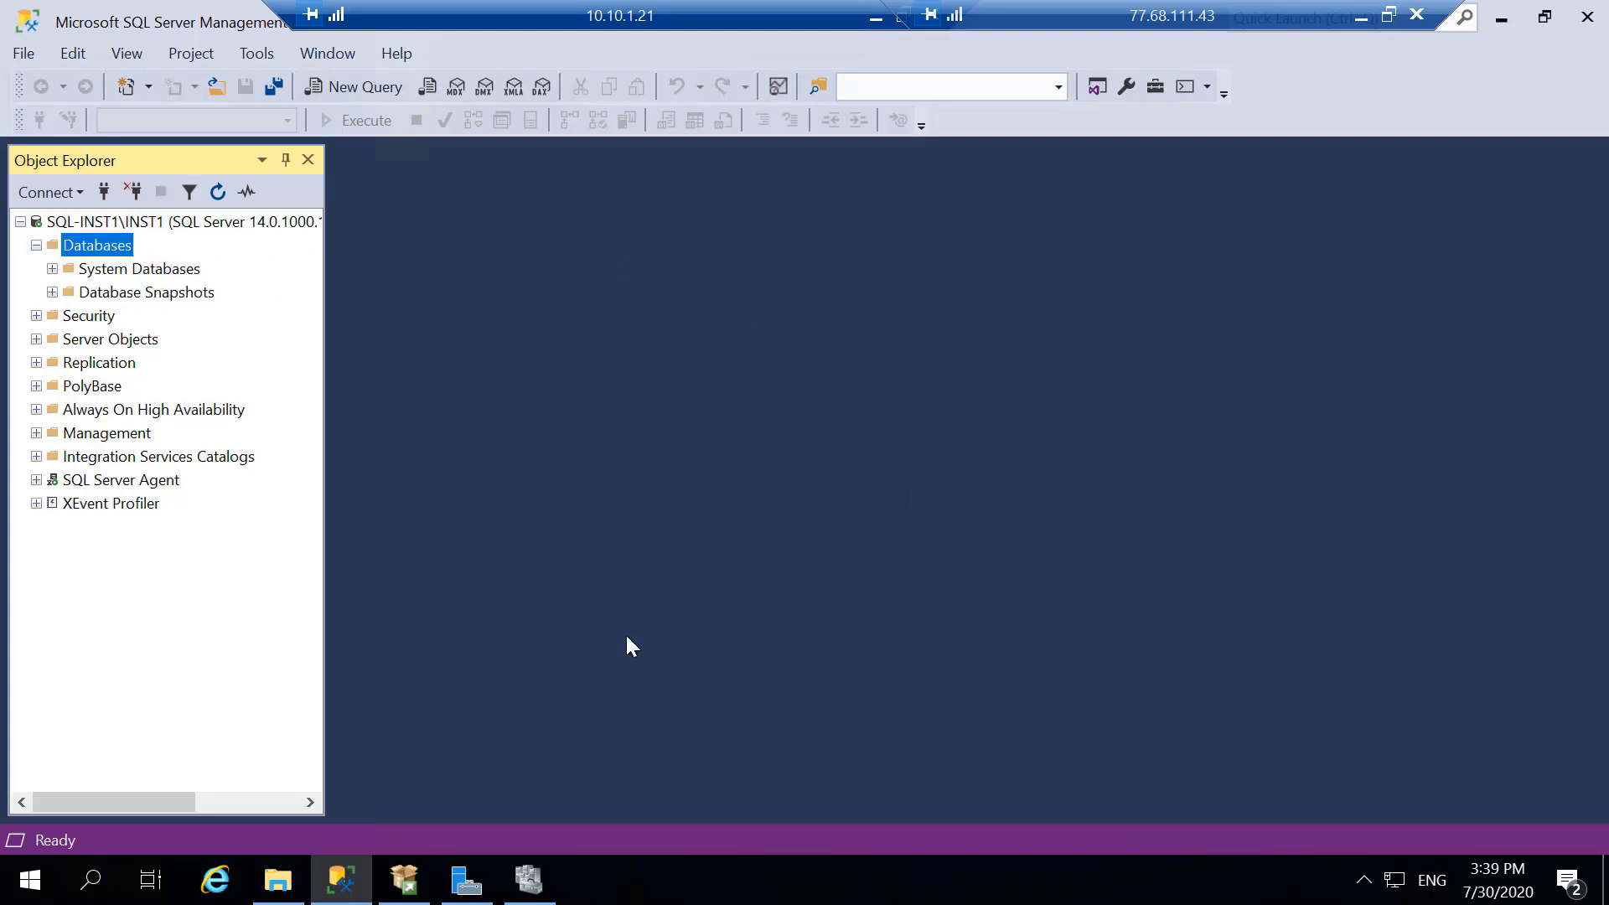
pyautogui.rightClick(121, 247)
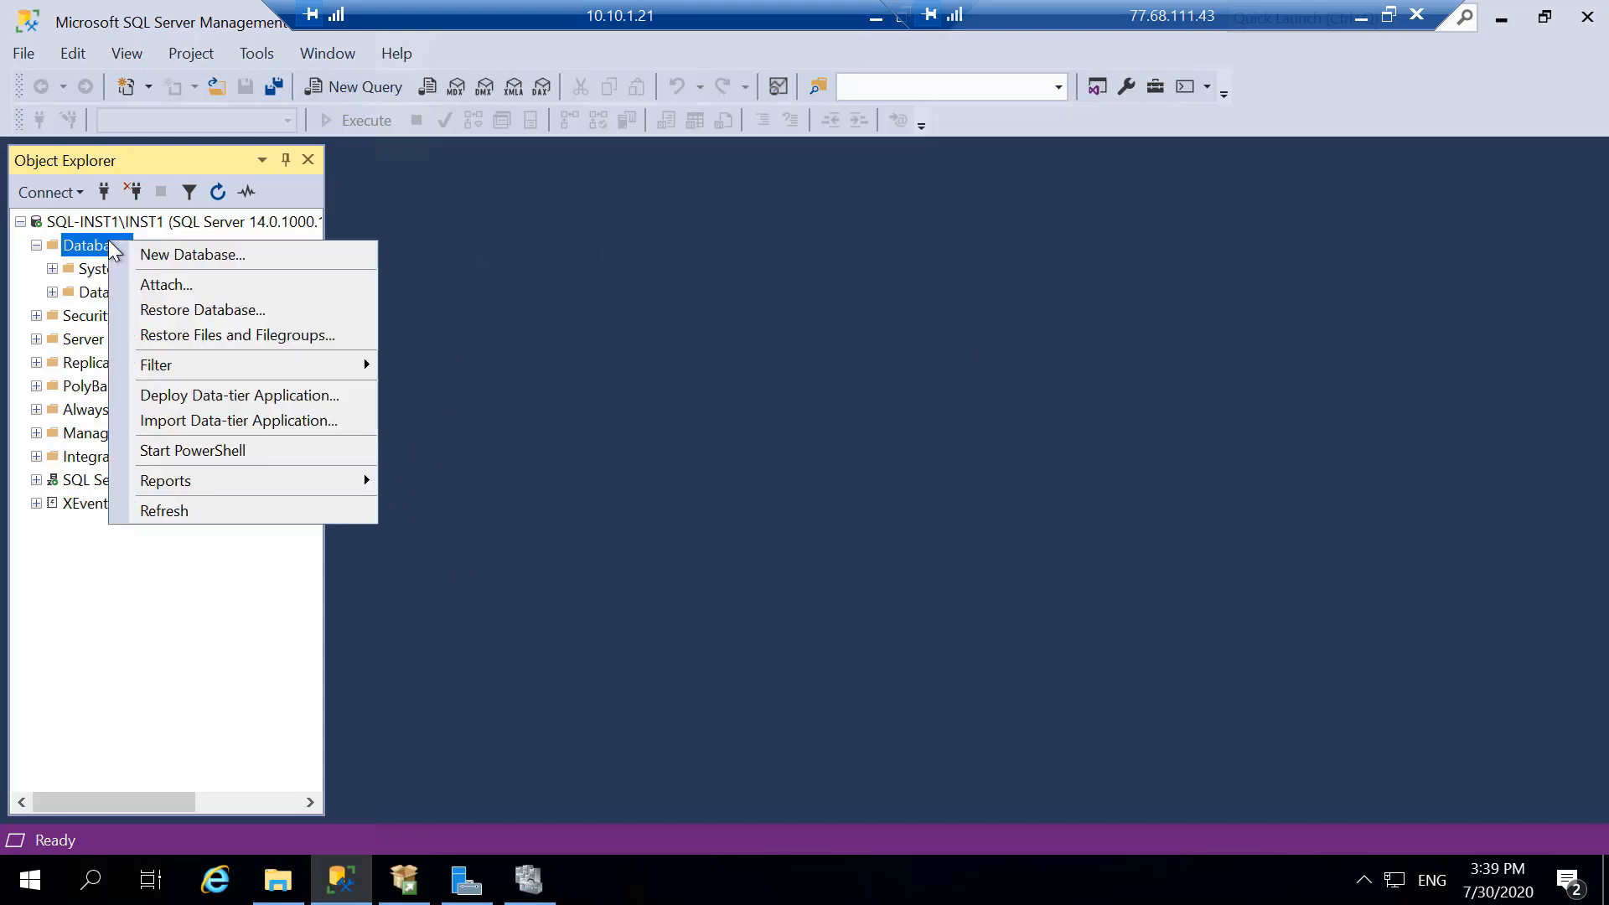
pyautogui.click(208, 255)
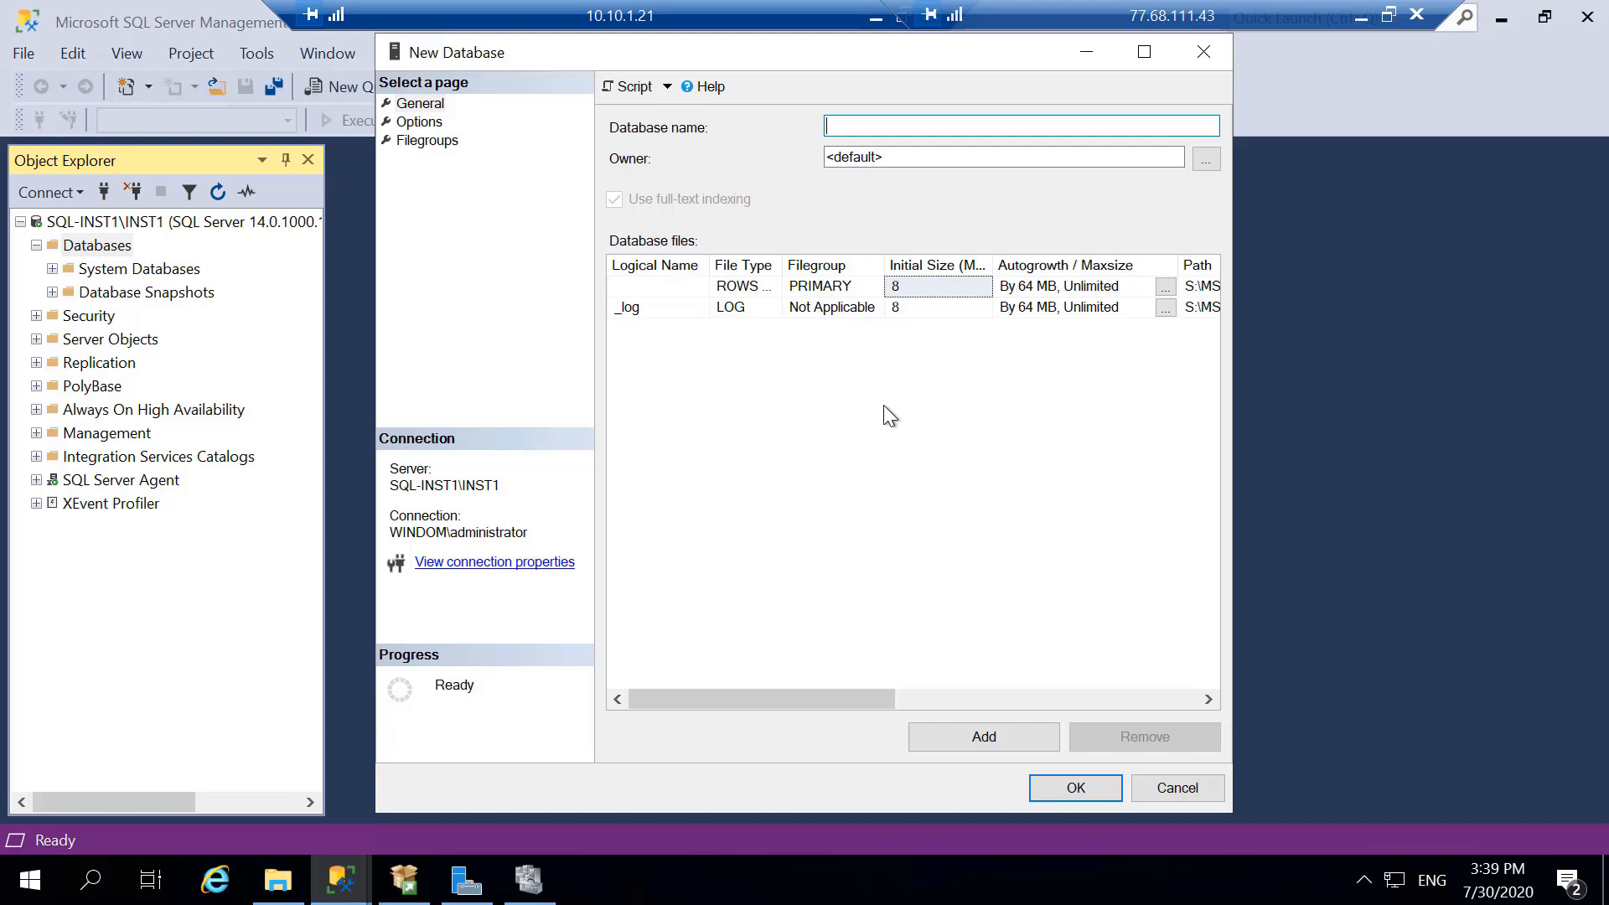
pyautogui.click(1165, 791)
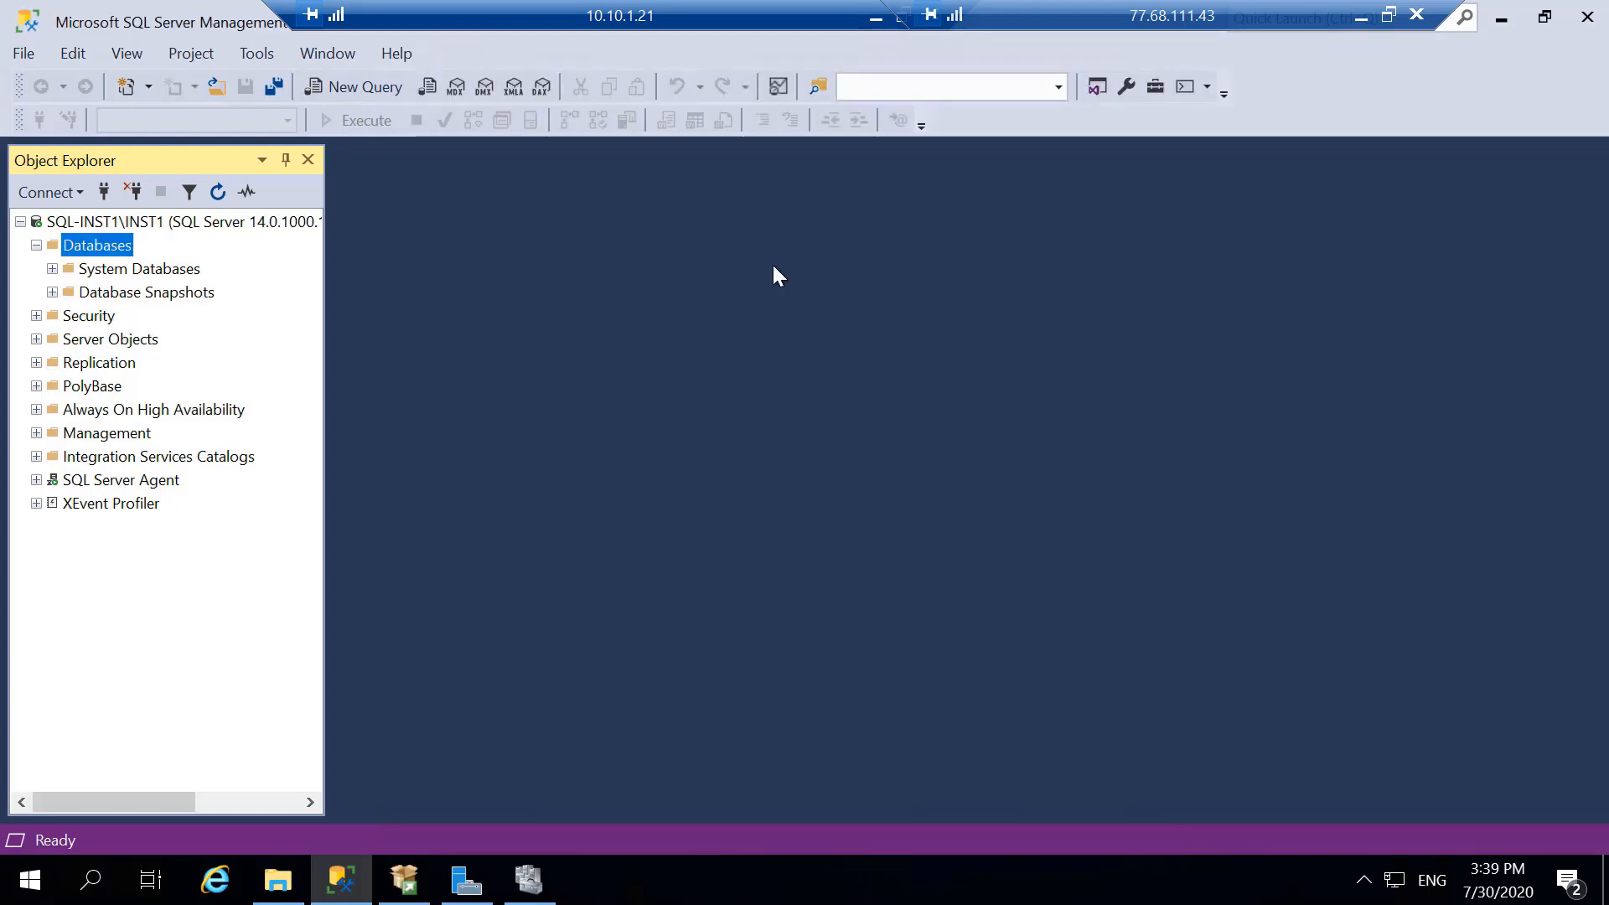
pyautogui.click(1503, 17)
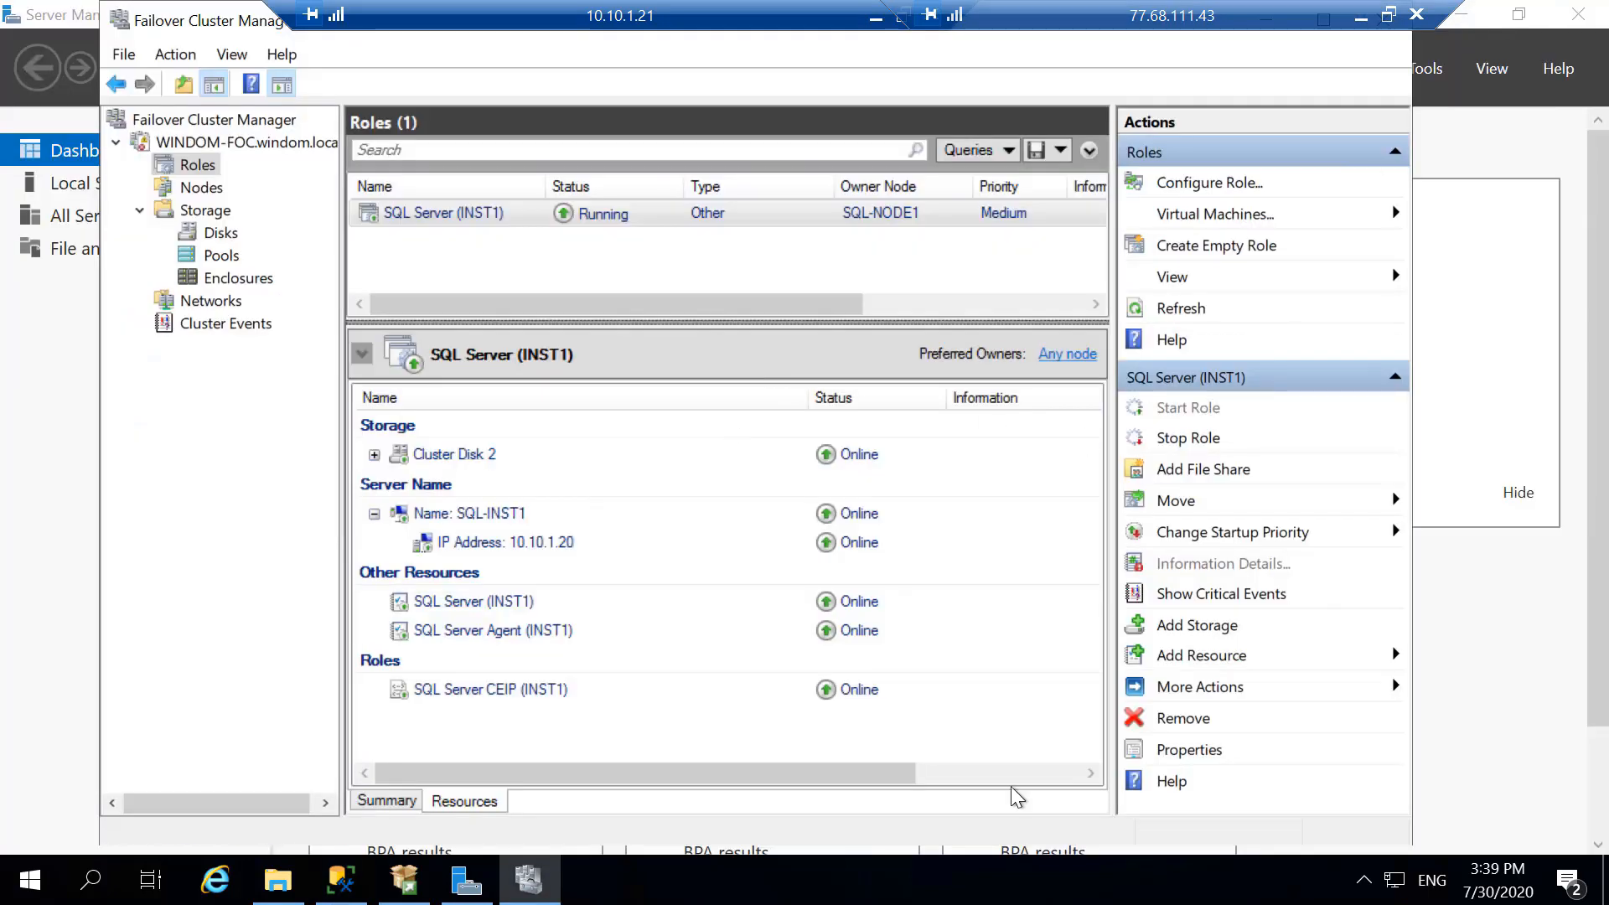